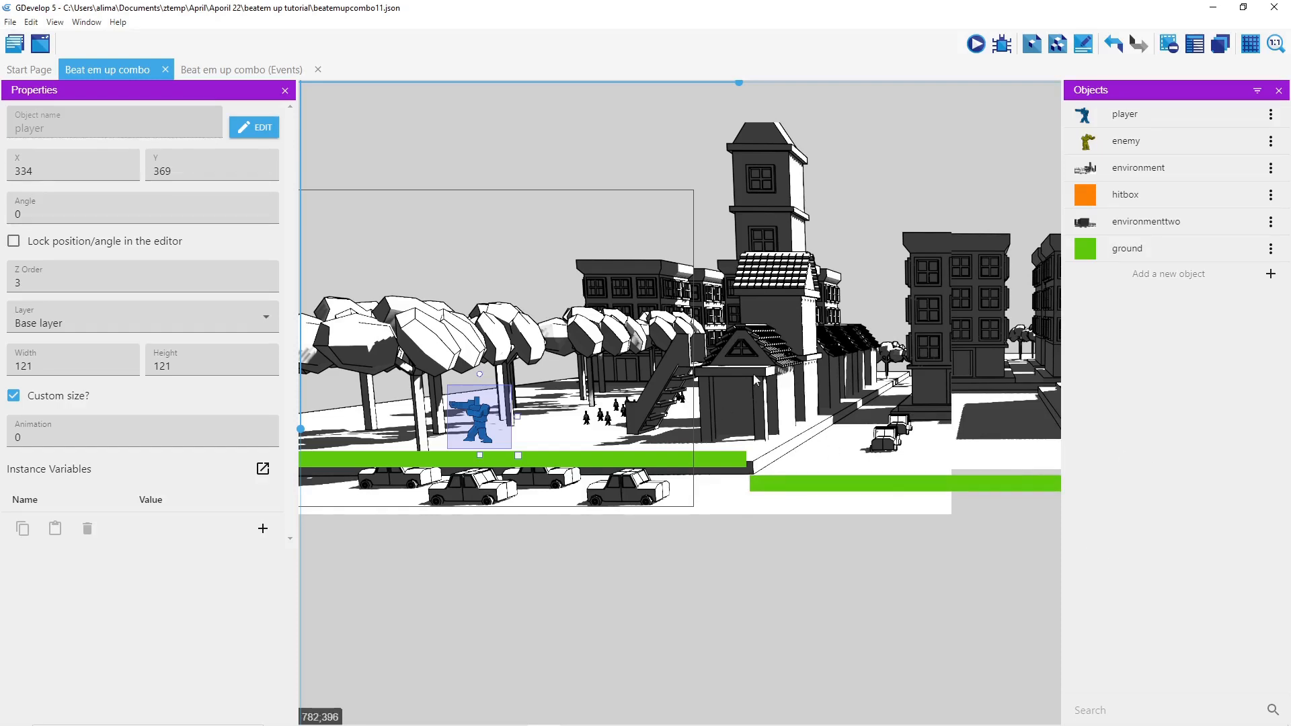
# Preview the scene and walk the player back and forth to test its movement, then close the preview
pyautogui.click(974, 45)
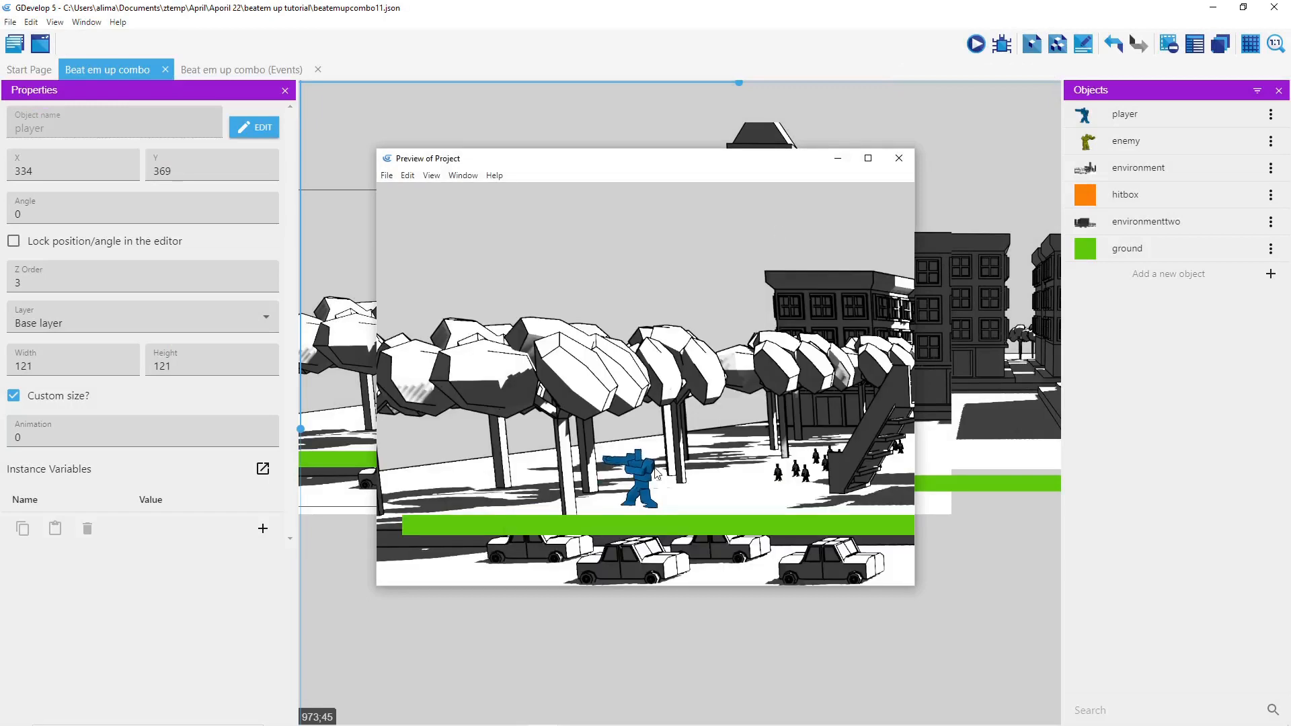
pyautogui.press('Right')
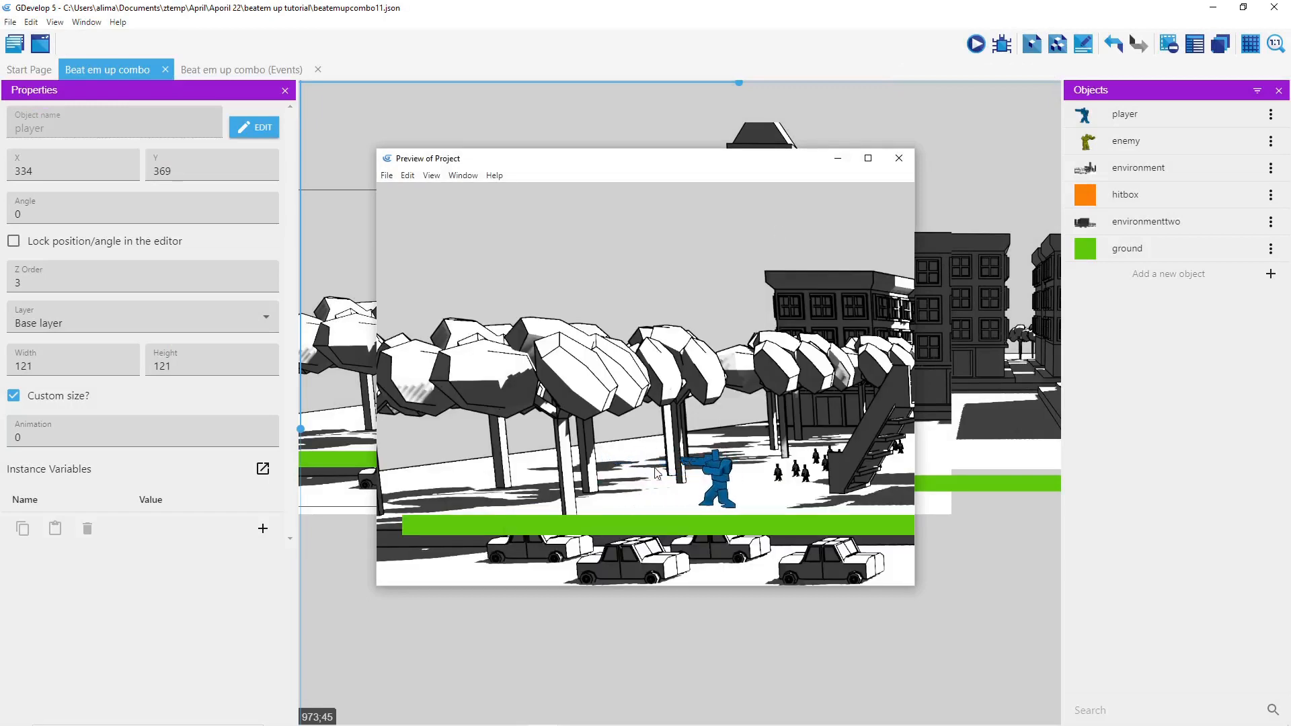
pyautogui.press('Left')
pyautogui.press('Right')
pyautogui.press('Left')
pyautogui.press('Right')
pyautogui.press('Left')
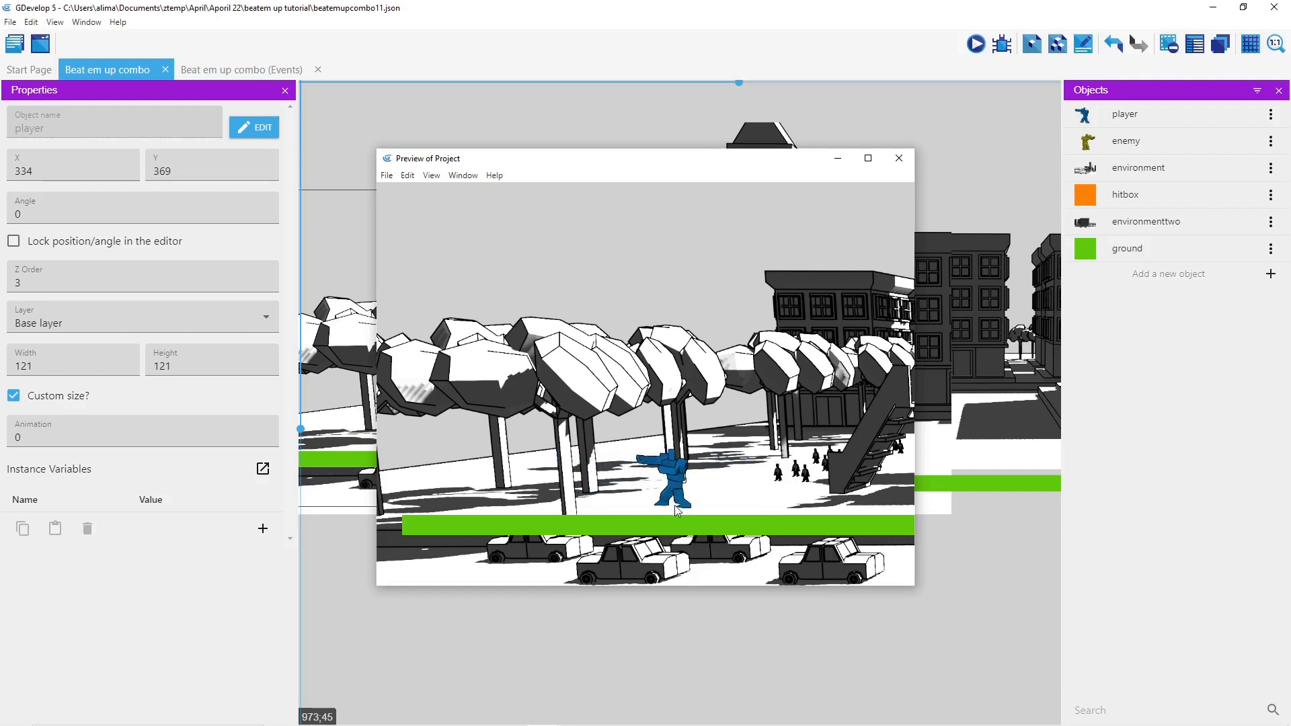
pyautogui.press('Right')
pyautogui.press('Left')
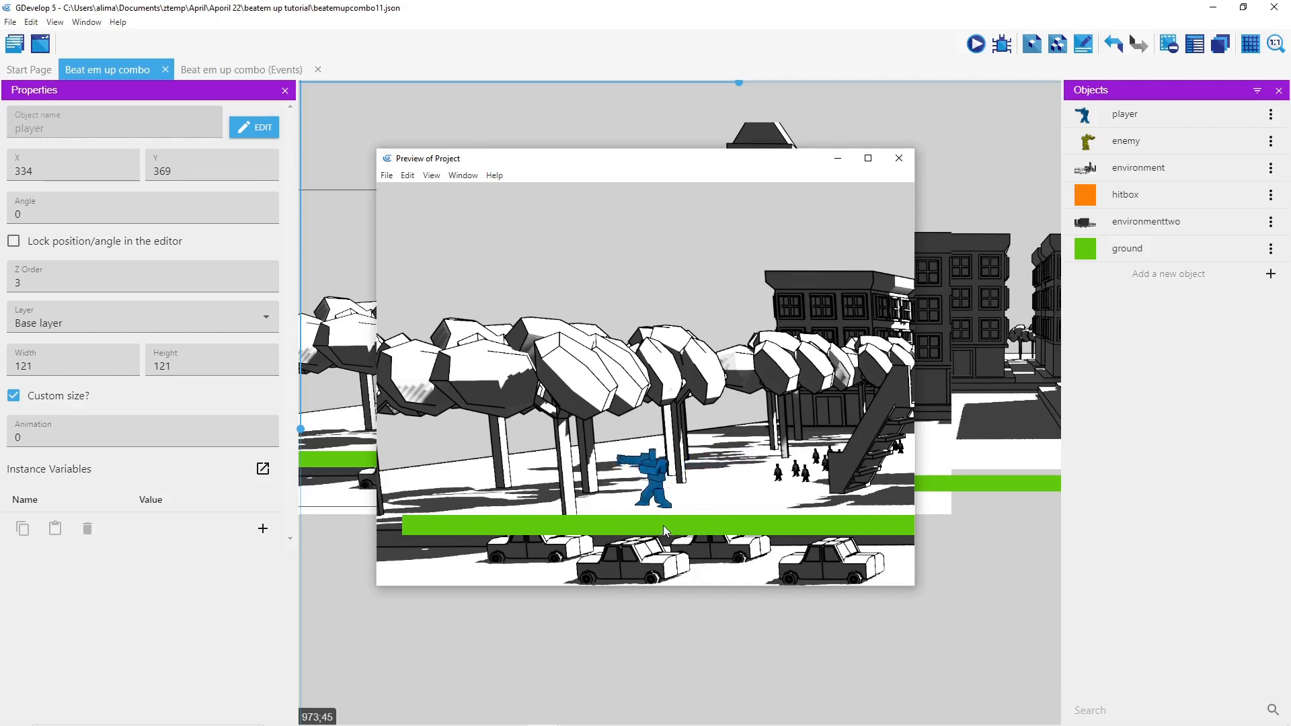
pyautogui.press('Right')
pyautogui.press('Left')
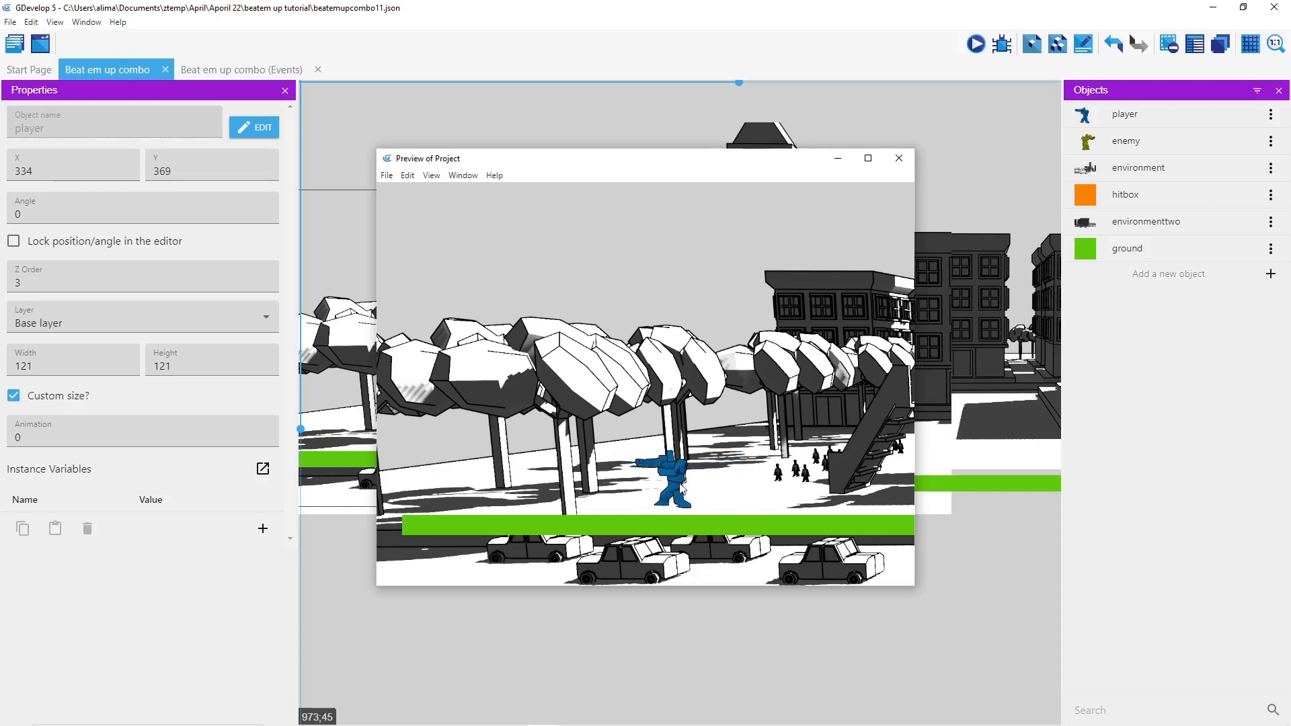
pyautogui.click(901, 160)
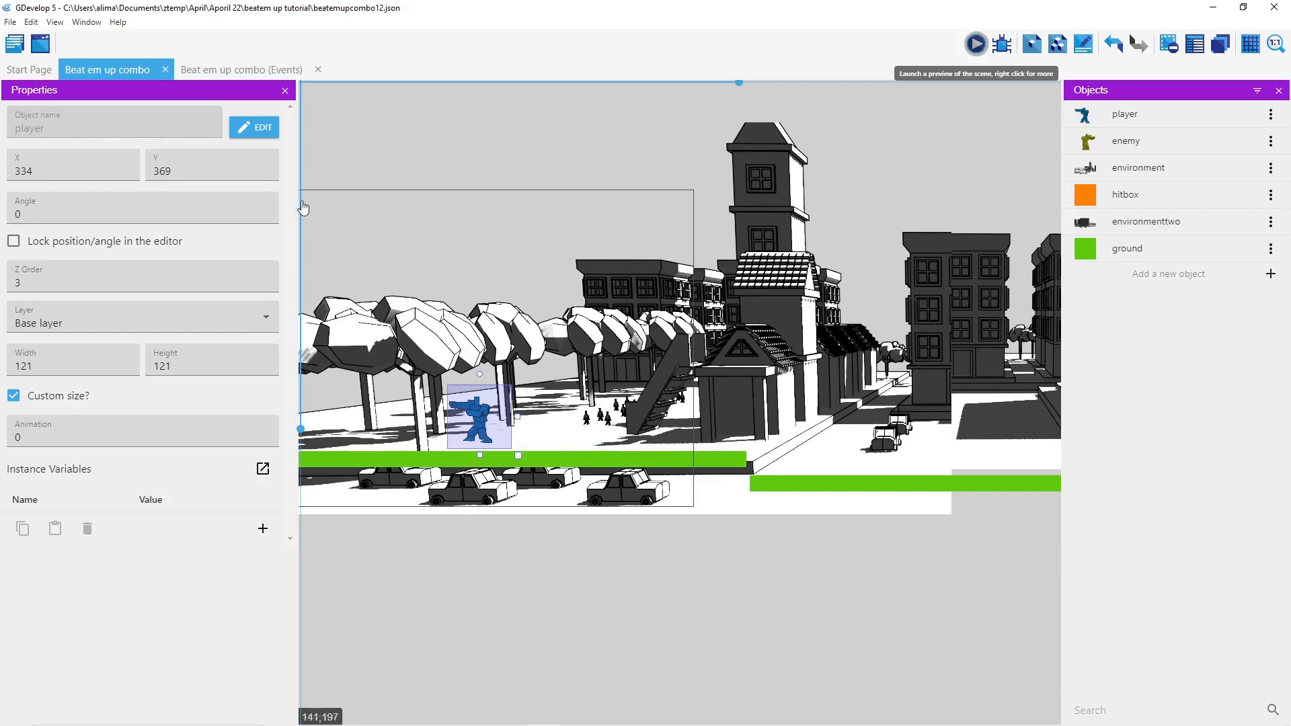
# Add an event to the scene's event sheet with the condition "At the beginning of the scene"
pyautogui.click(237, 68)
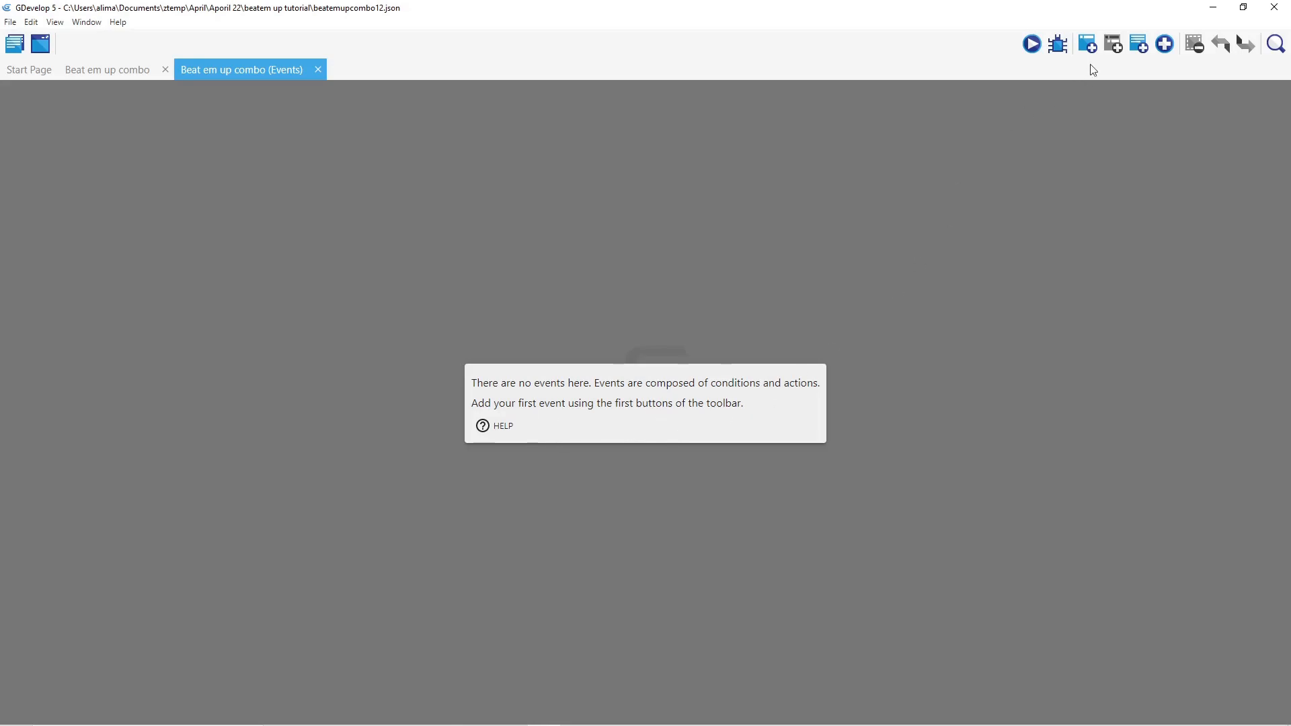
pyautogui.click(1087, 45)
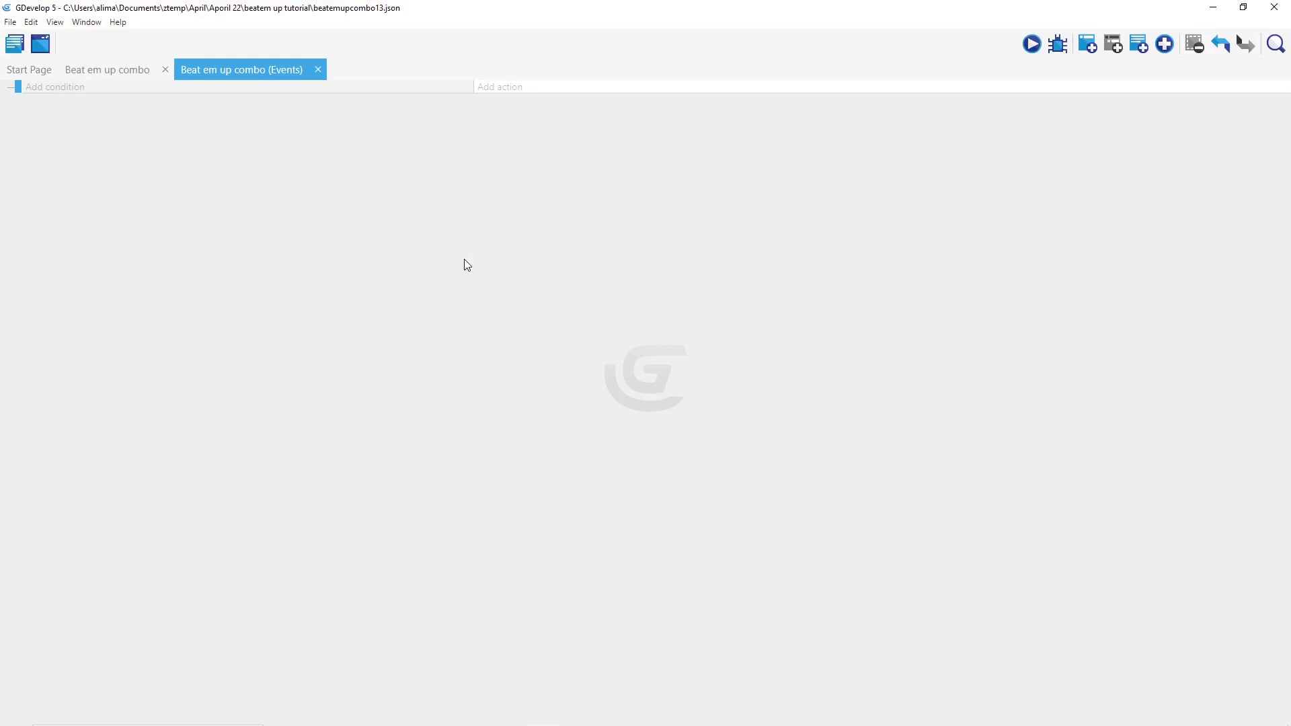
pyautogui.click(62, 91)
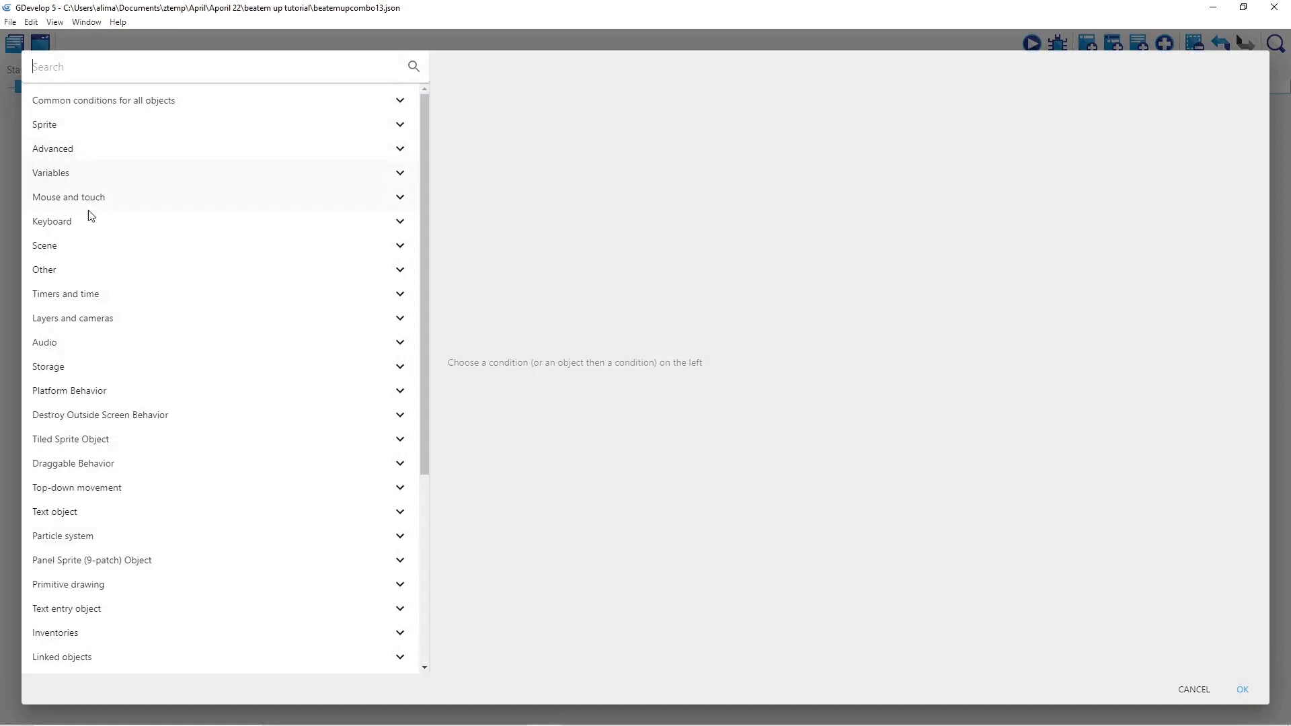
pyautogui.click(91, 251)
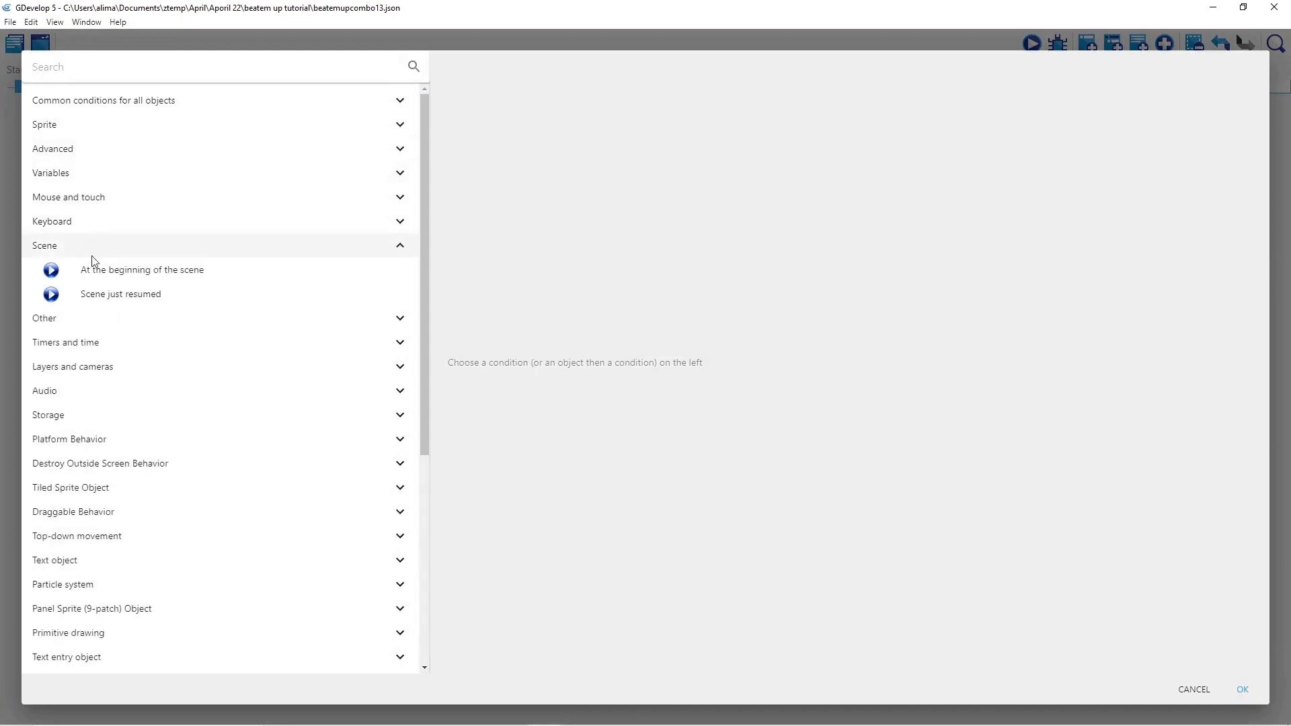
pyautogui.click(234, 271)
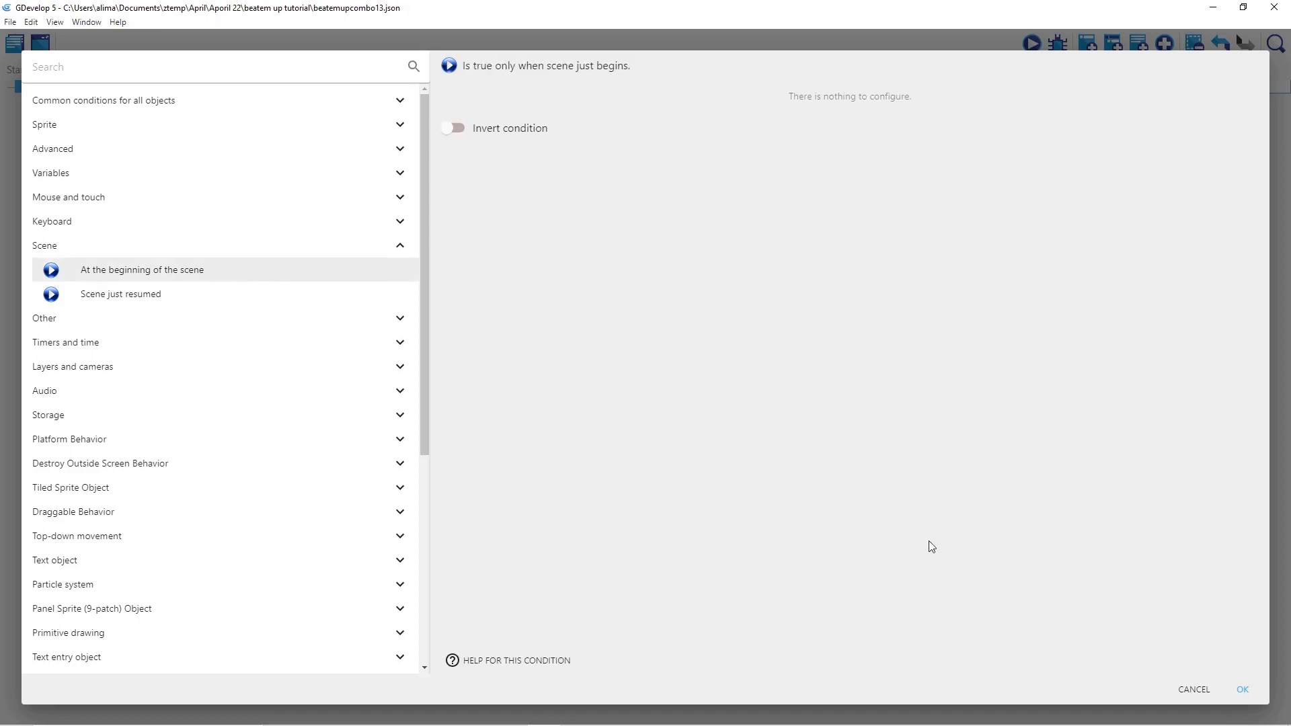
pyautogui.click(1236, 687)
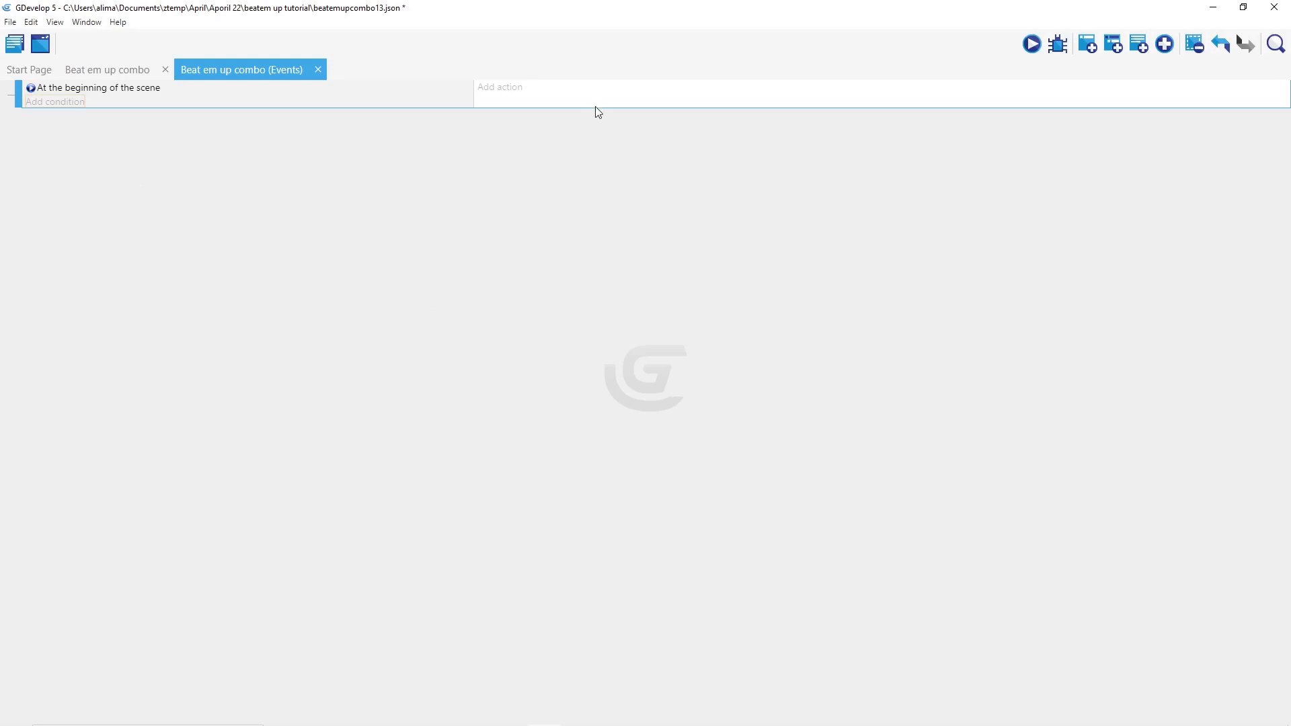
# Add an action to the beginning-of-scene event that hides the ground object
pyautogui.click(521, 95)
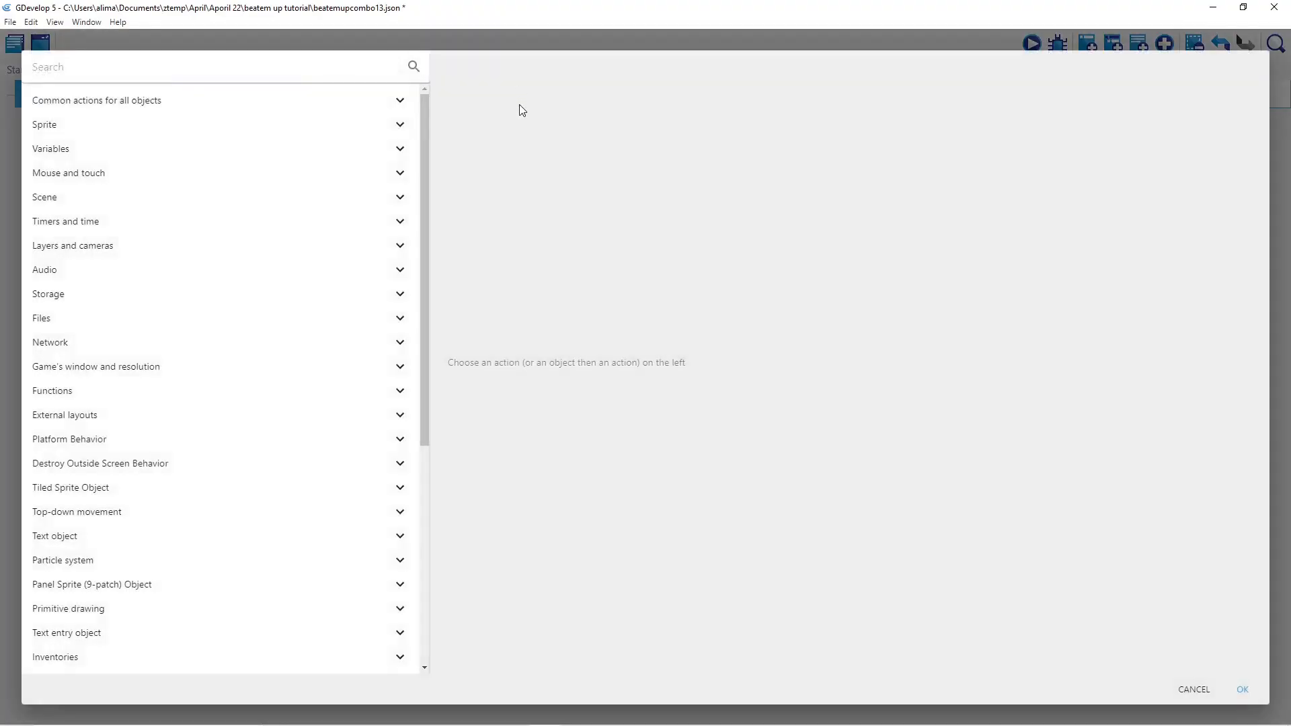
pyautogui.click(253, 106)
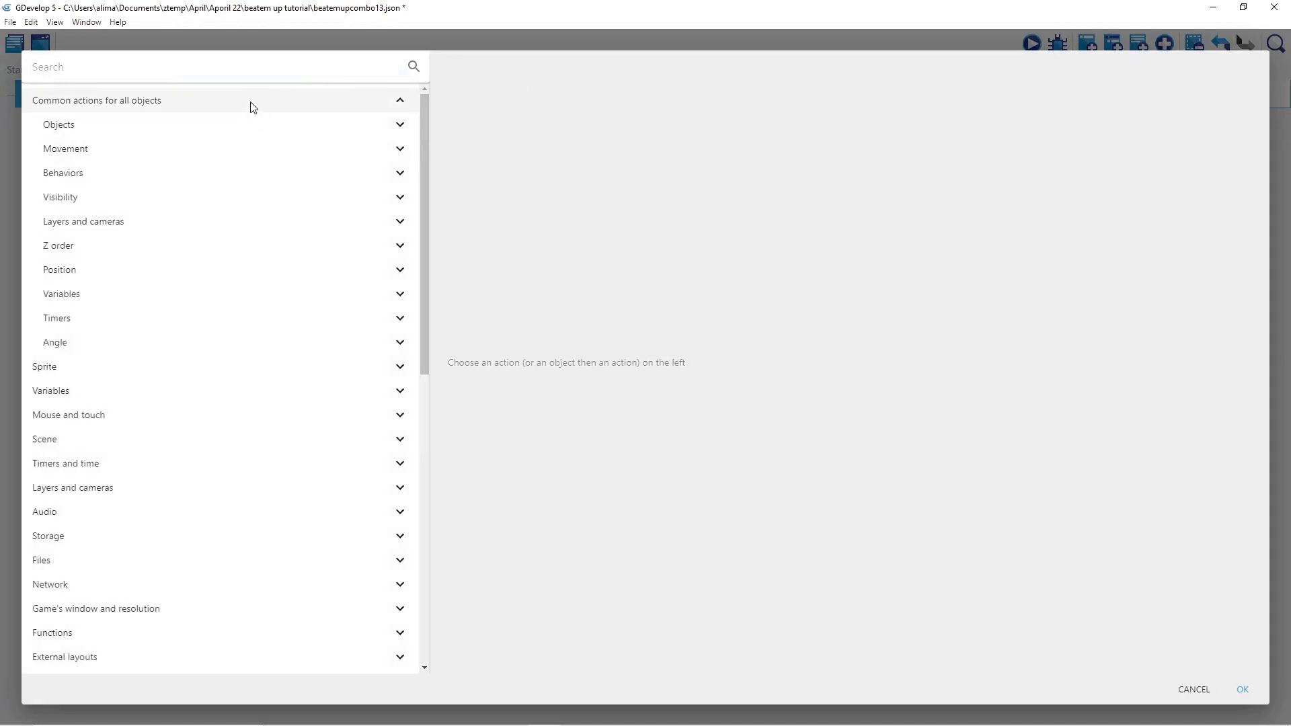
pyautogui.click(176, 205)
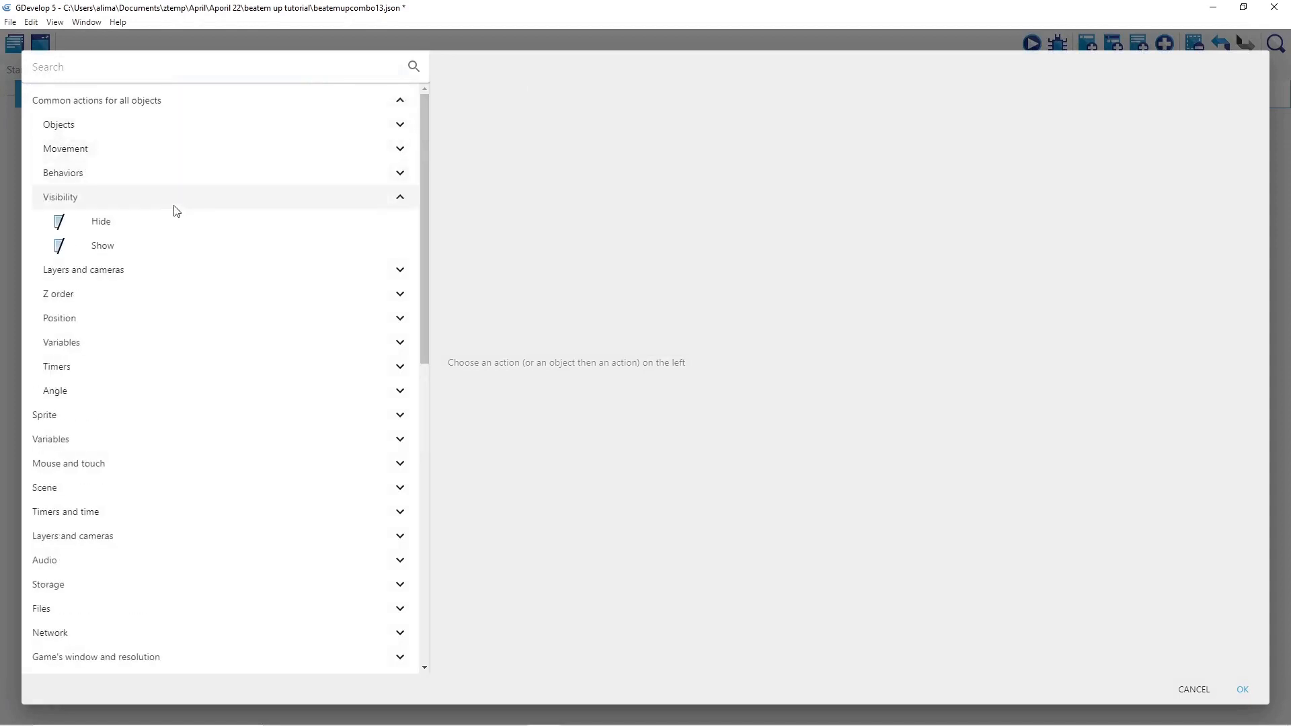
pyautogui.click(175, 231)
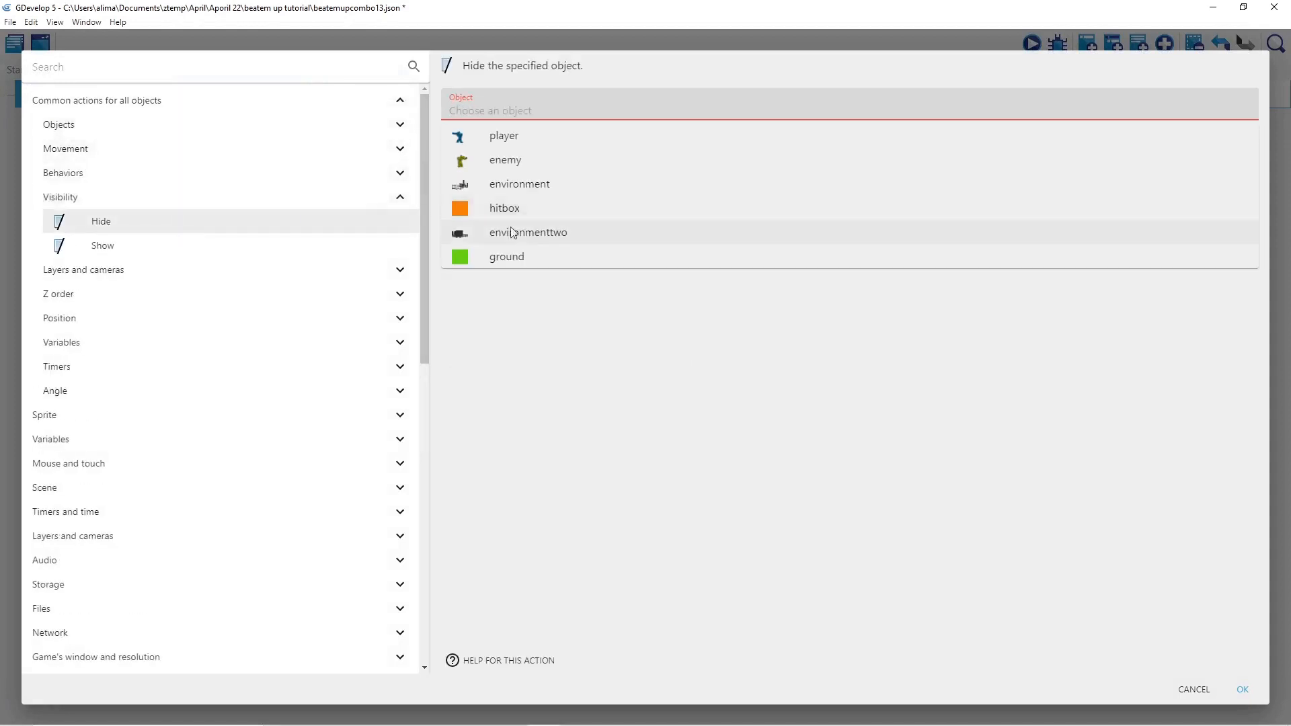
pyautogui.click(539, 256)
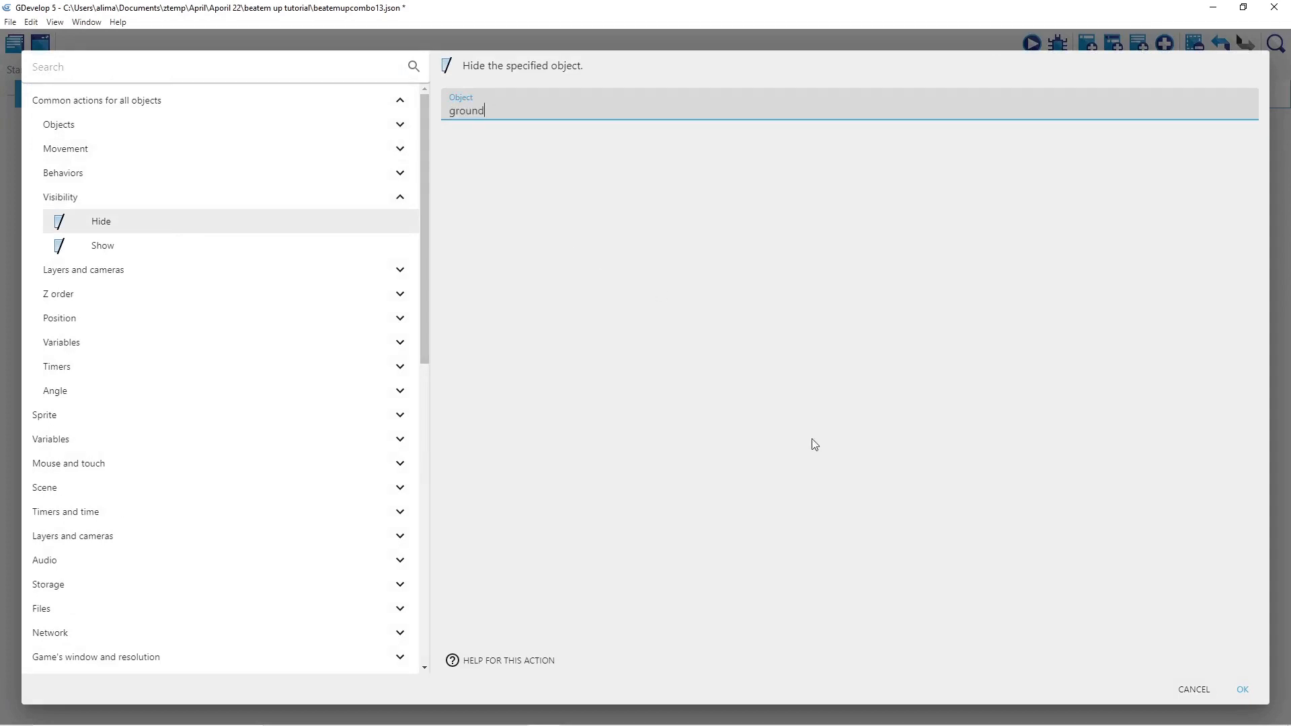
pyautogui.click(1242, 690)
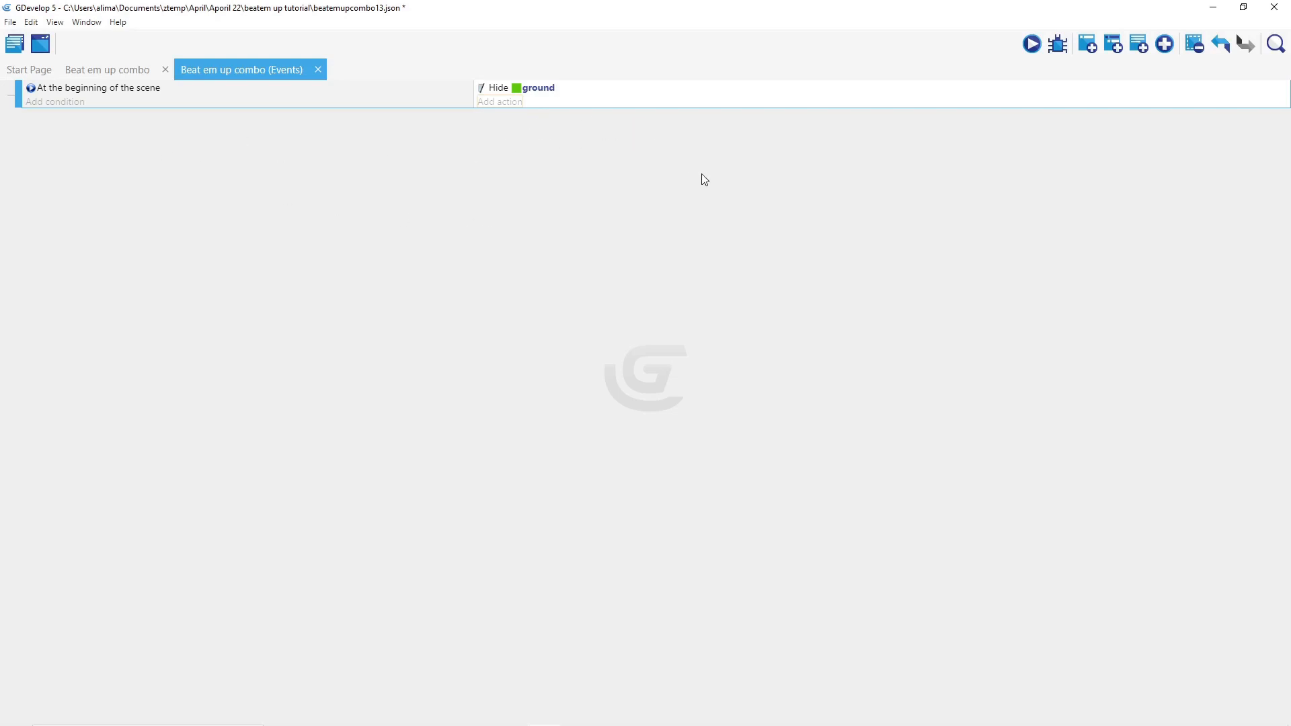
# Preview the scene again and walk the player both ways to check the hidden ground, then close the preview
pyautogui.click(106, 70)
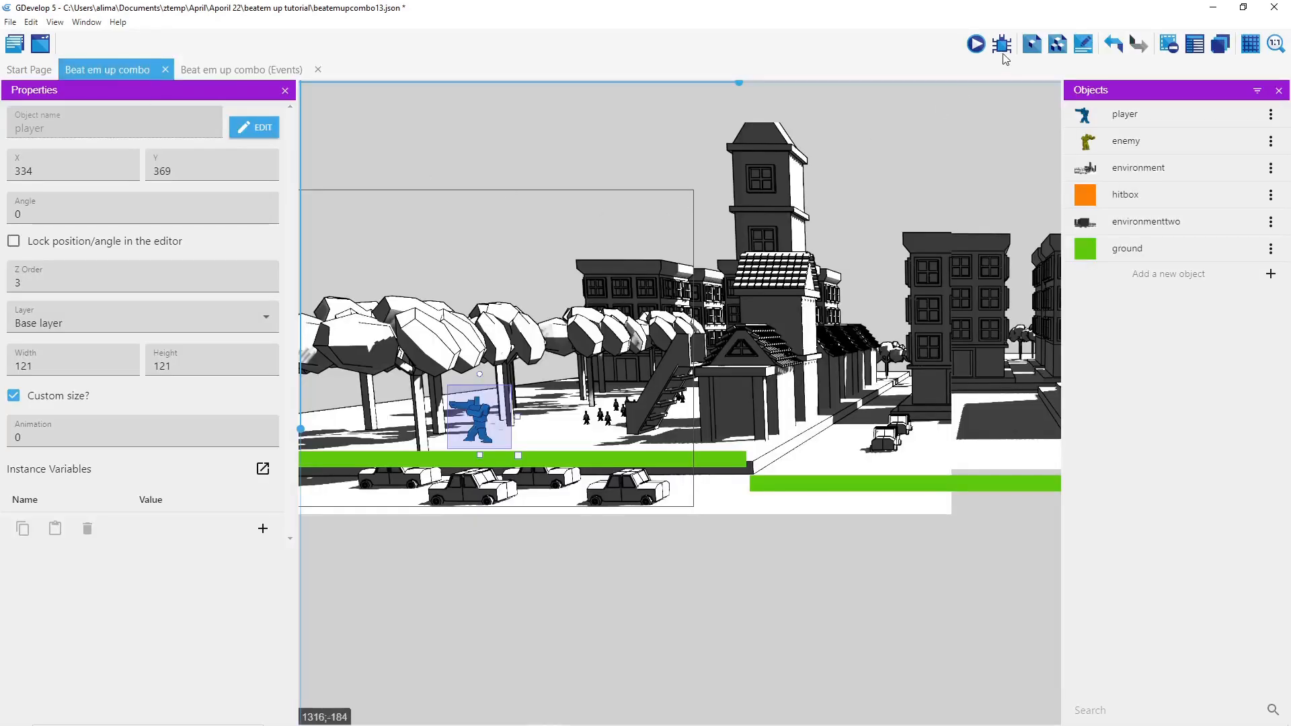
pyautogui.click(977, 44)
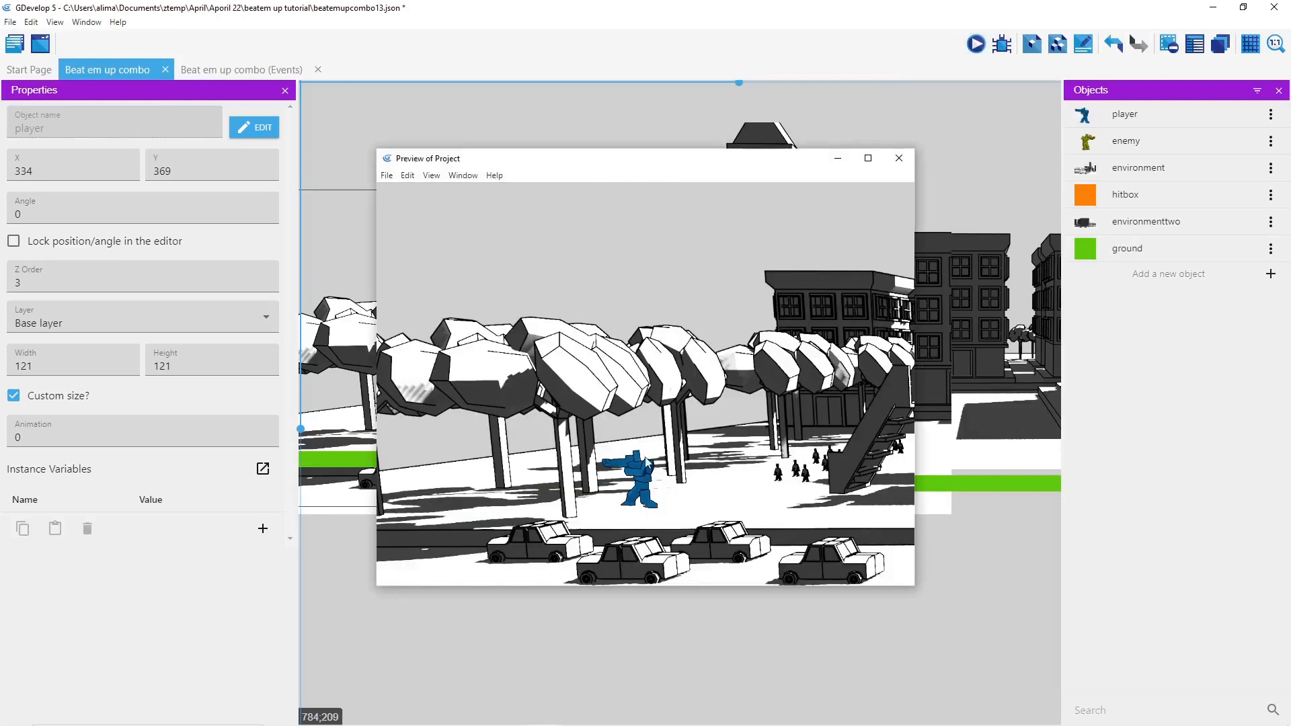
pyautogui.press('Right')
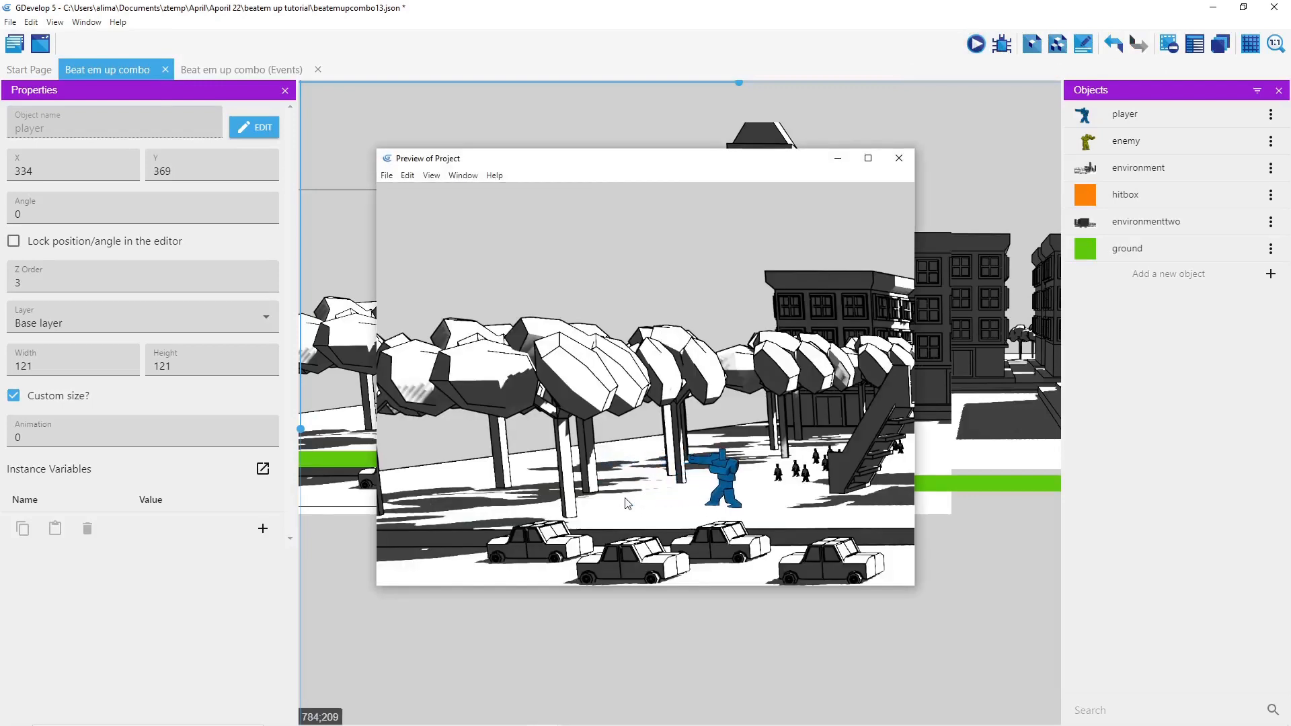
pyautogui.press('Left')
pyautogui.press('Right')
pyautogui.press('Right')
pyautogui.press('Left')
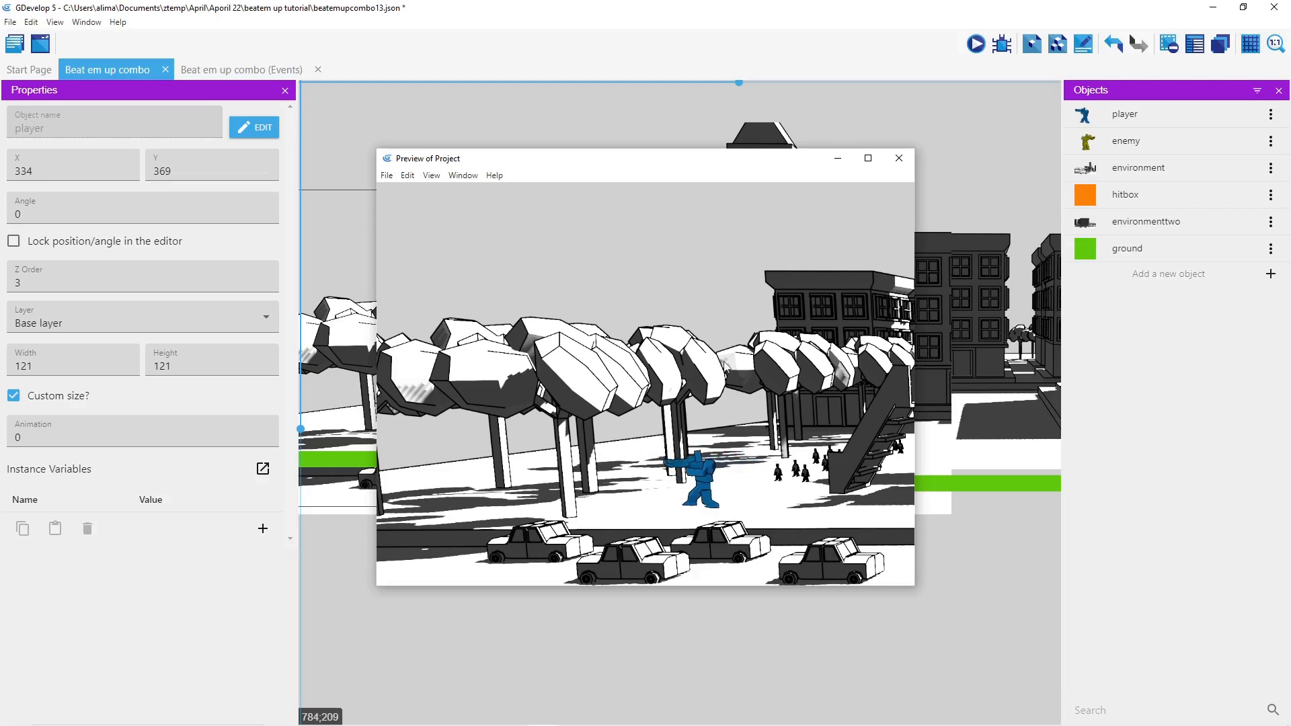
pyautogui.click(899, 159)
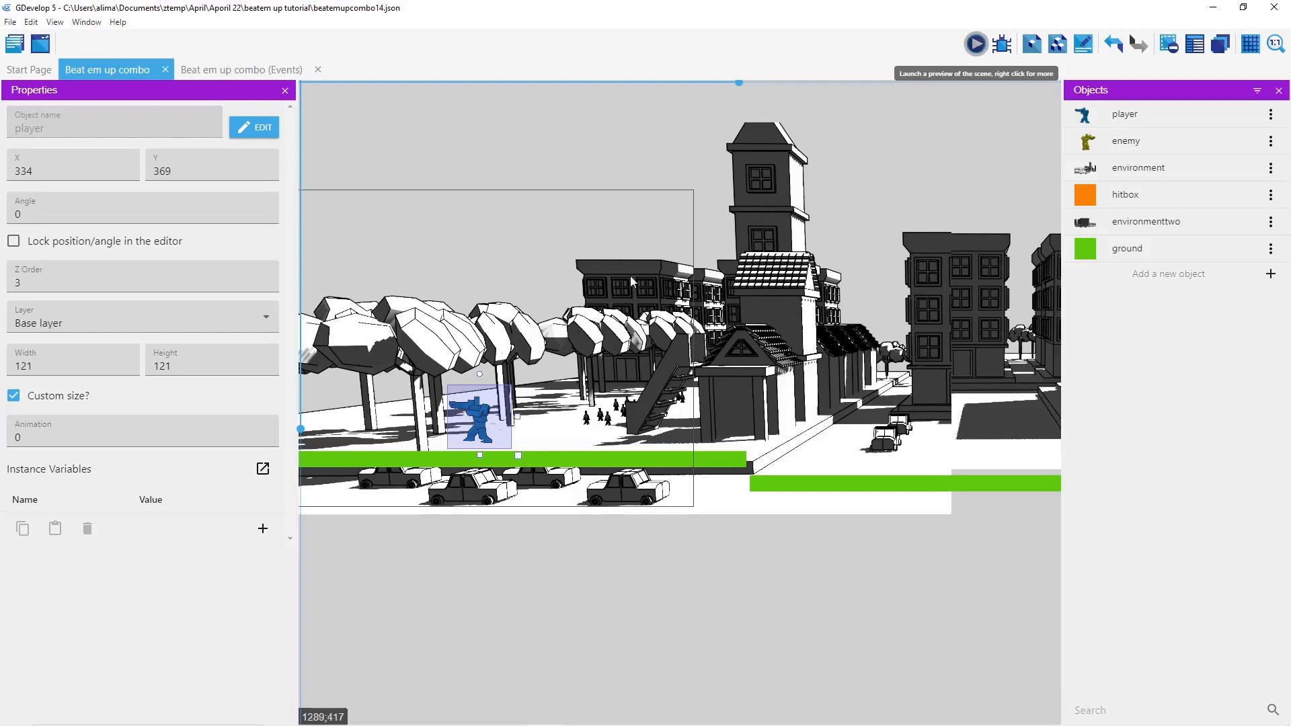
# Add a second event with the platform behavior condition "Is on floor" for the player
pyautogui.click(284, 71)
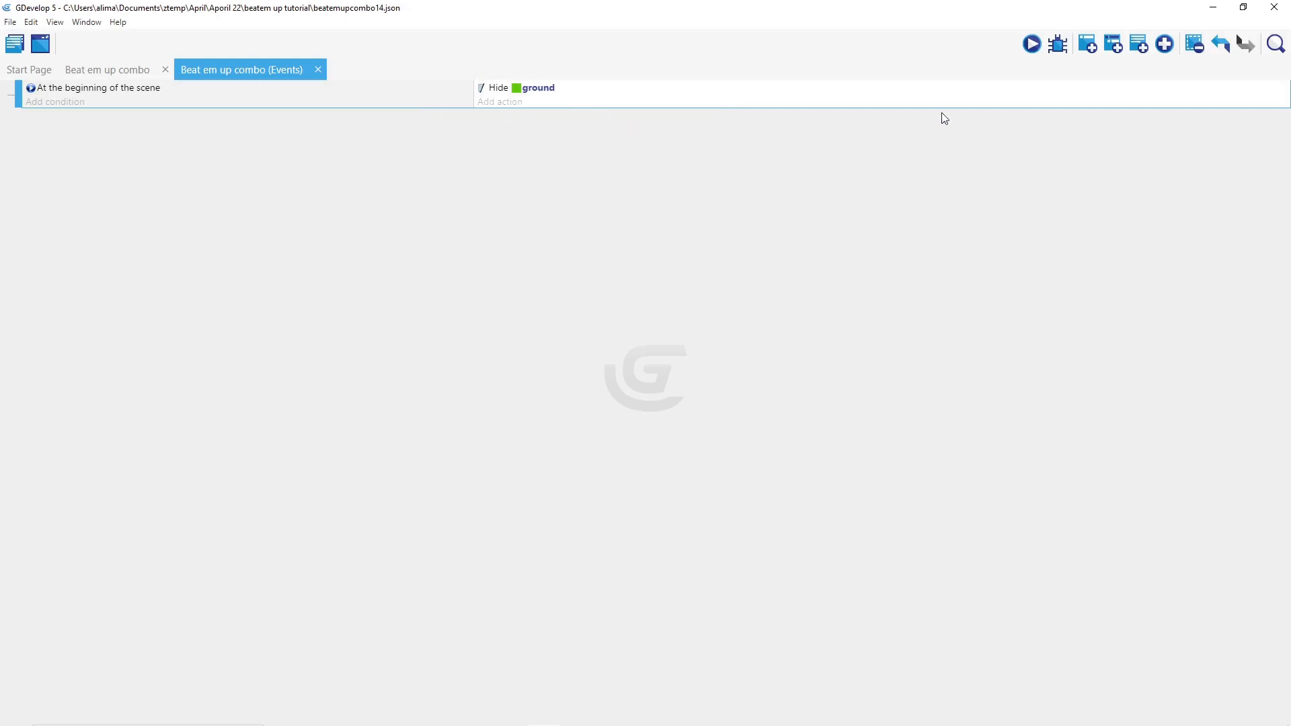
pyautogui.click(1089, 46)
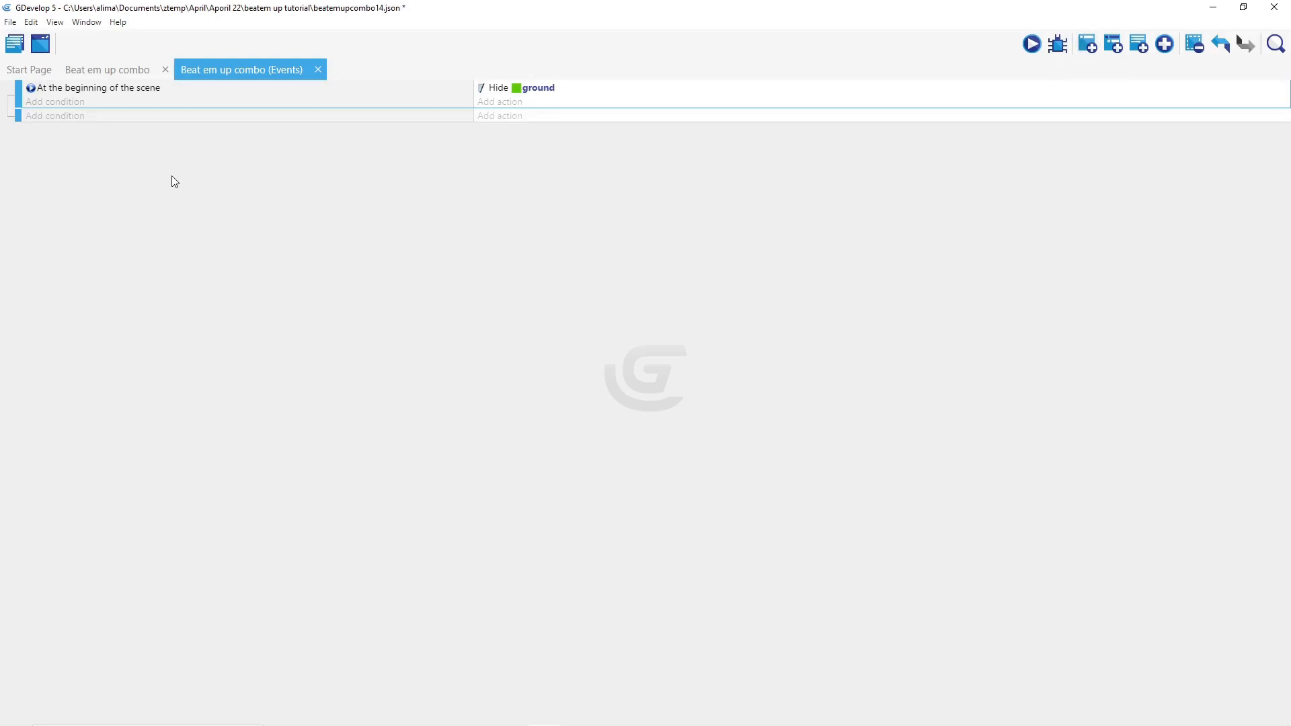
pyautogui.click(55, 116)
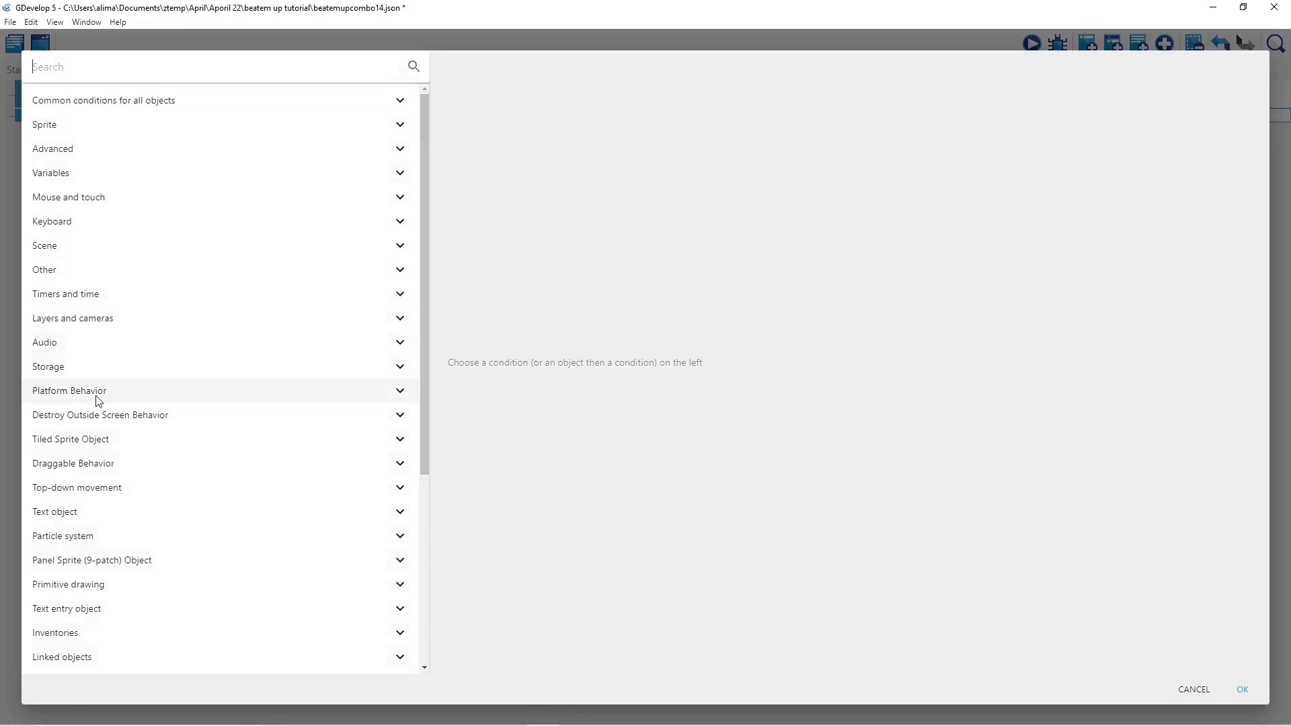
pyautogui.click(138, 392)
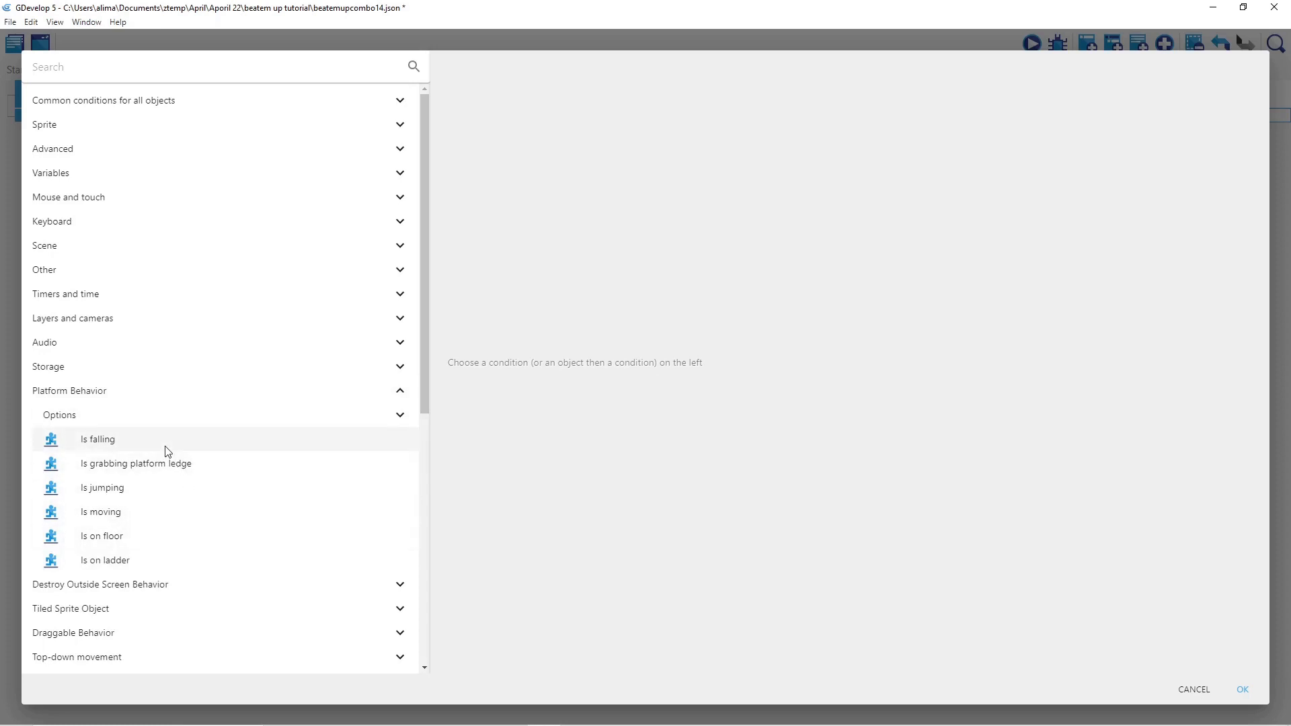
pyautogui.click(157, 542)
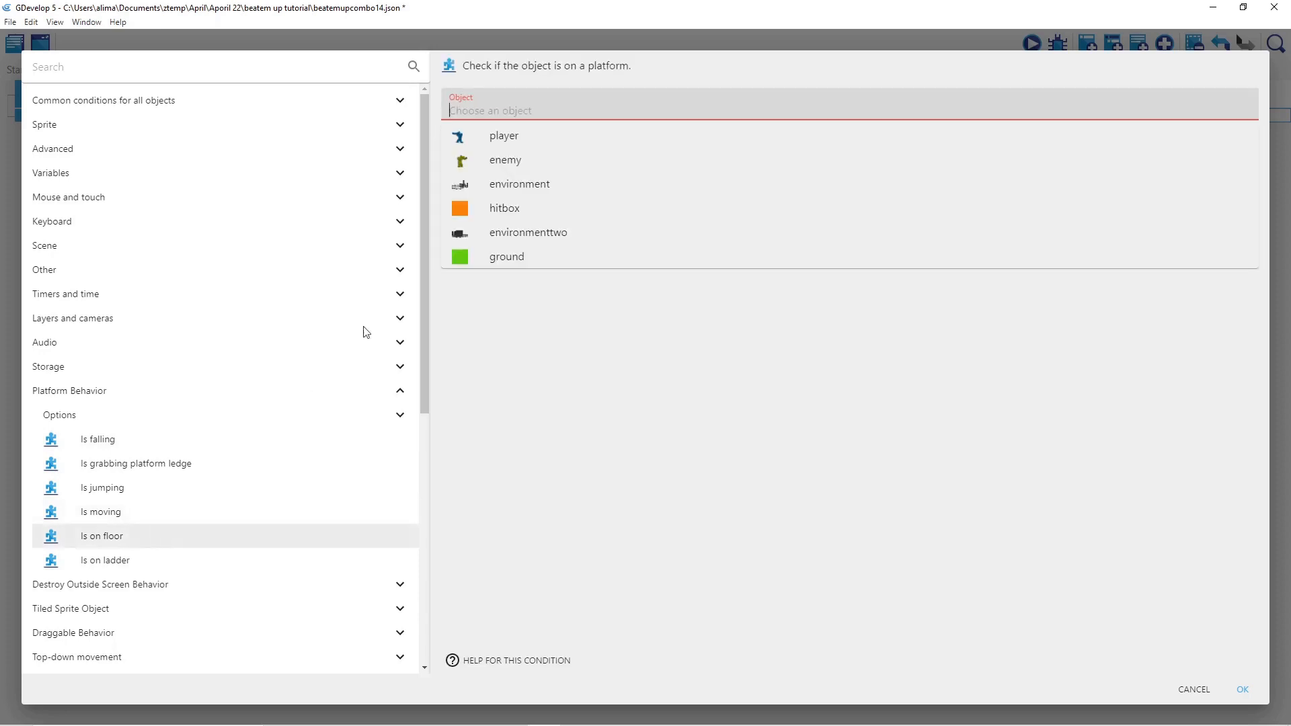
pyautogui.click(547, 137)
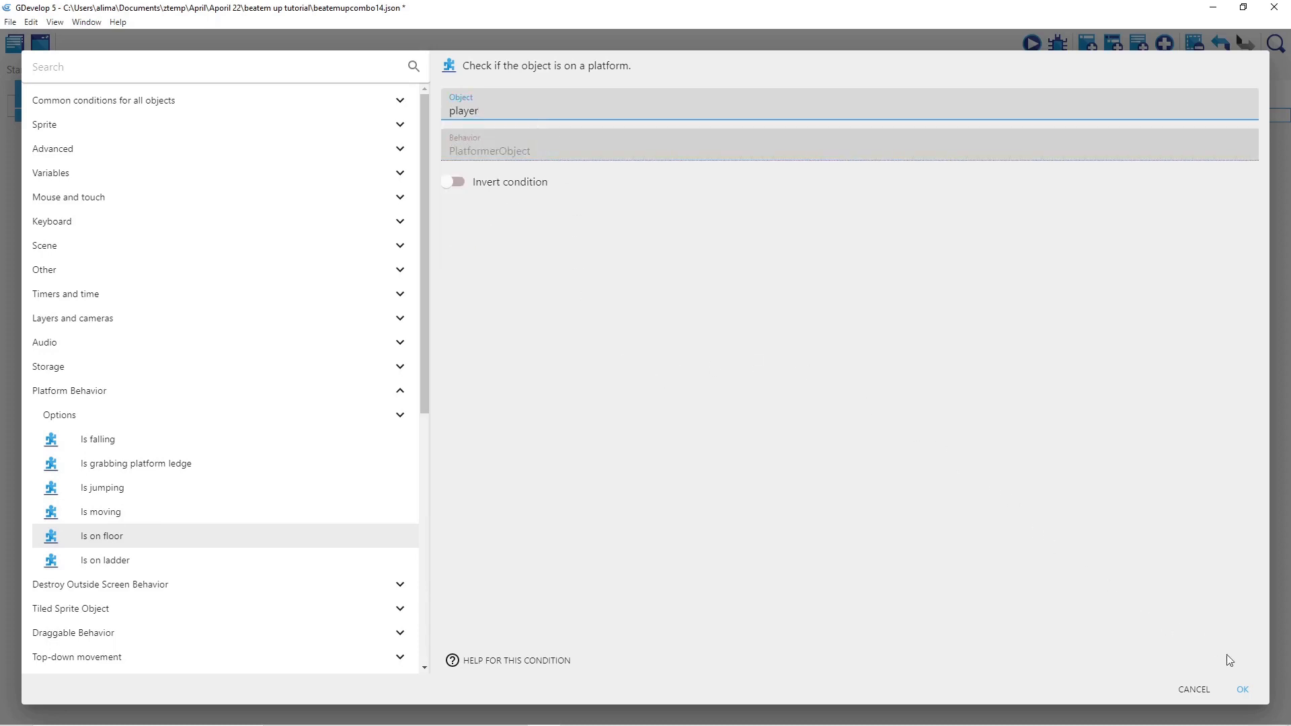
pyautogui.click(1240, 691)
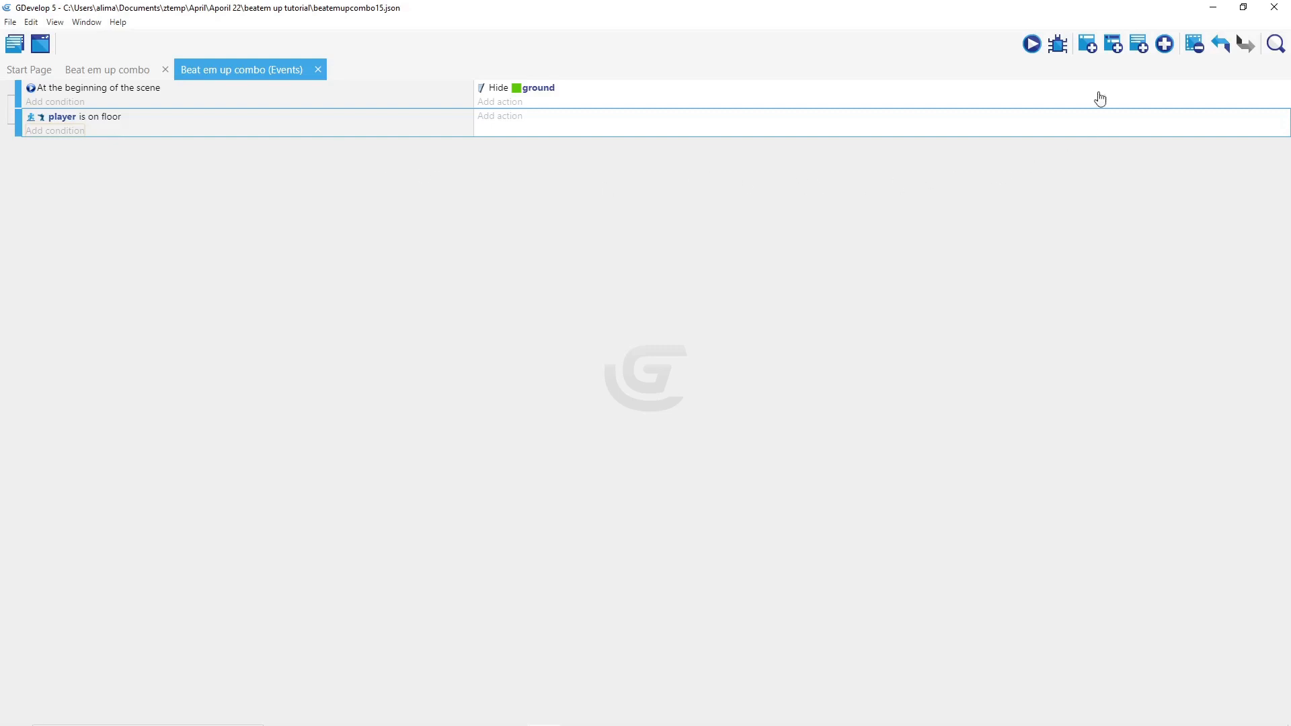
# Add a sub-event under the player's on-floor event with the platform behavior condition "Is moving" for the player
pyautogui.click(1114, 45)
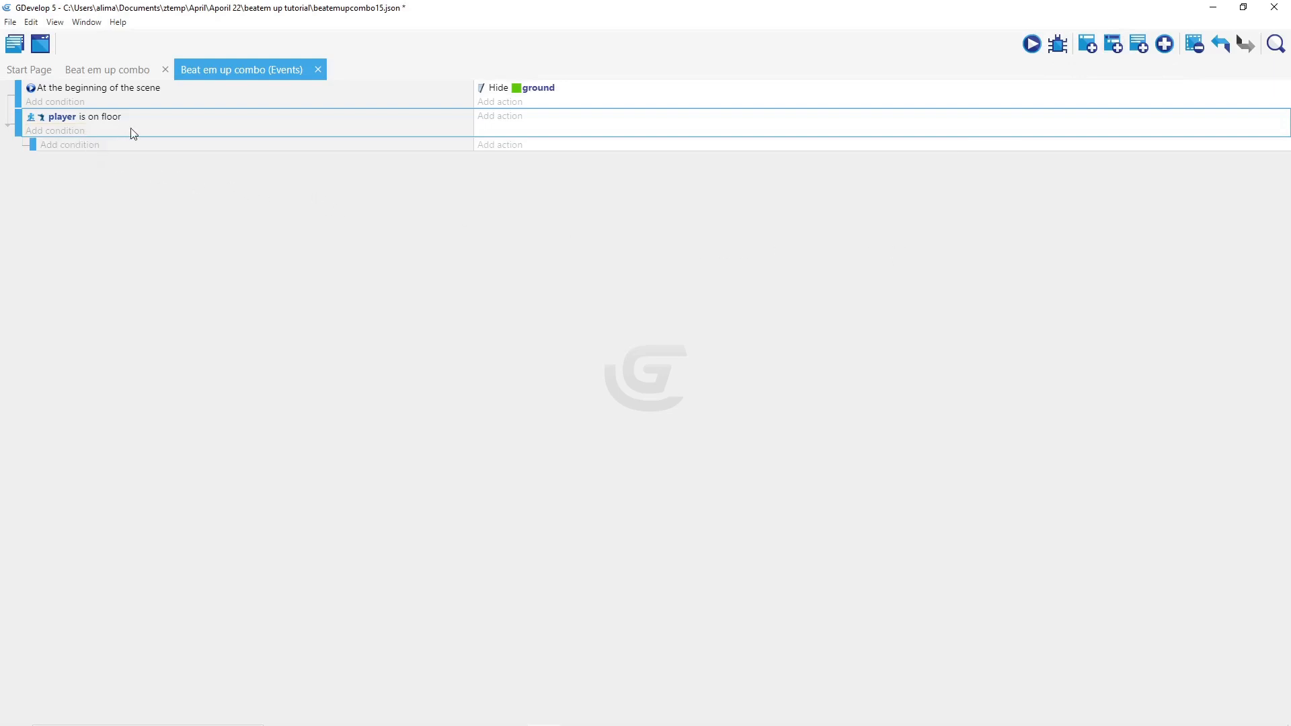
pyautogui.click(92, 146)
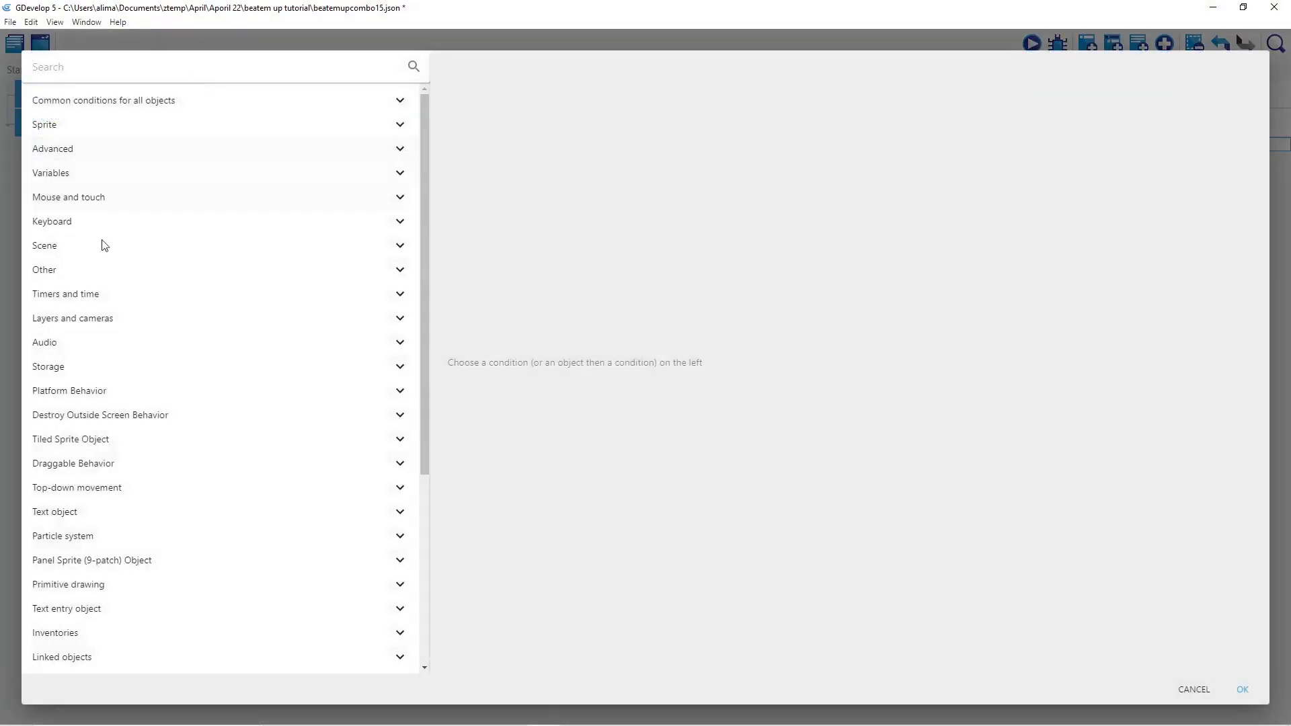
pyautogui.click(140, 395)
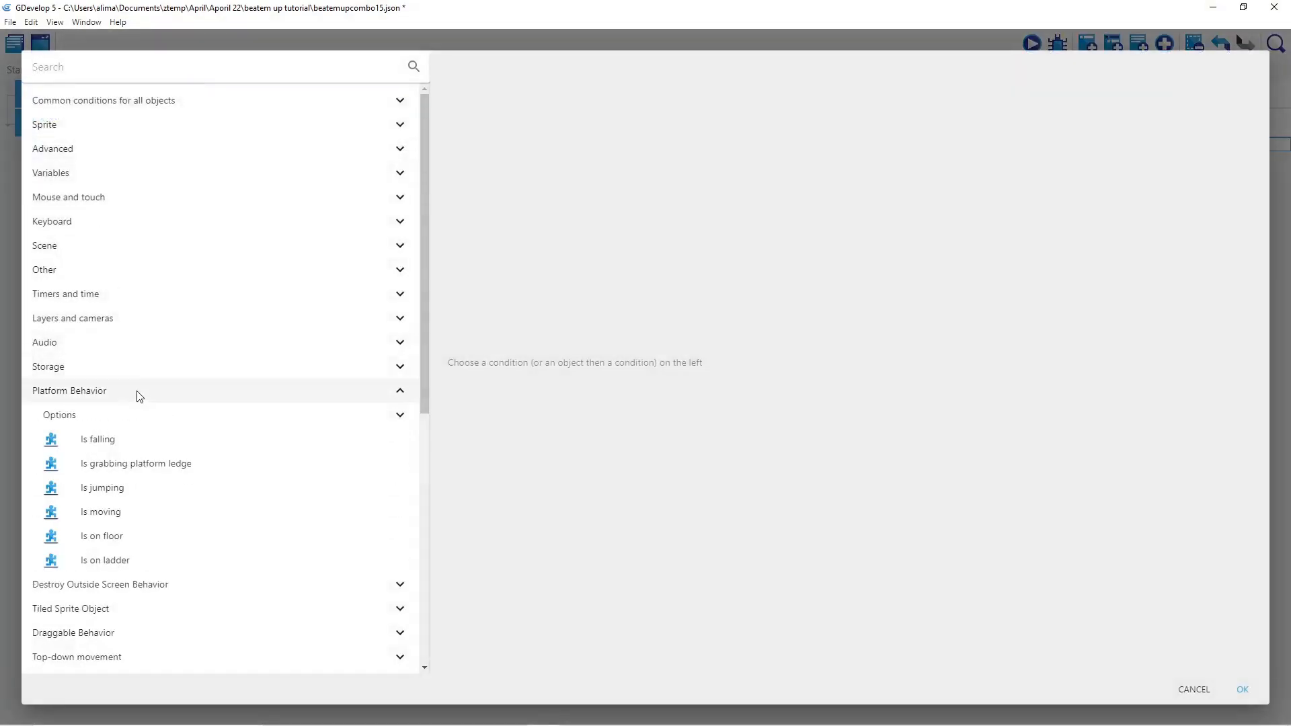
pyautogui.click(165, 517)
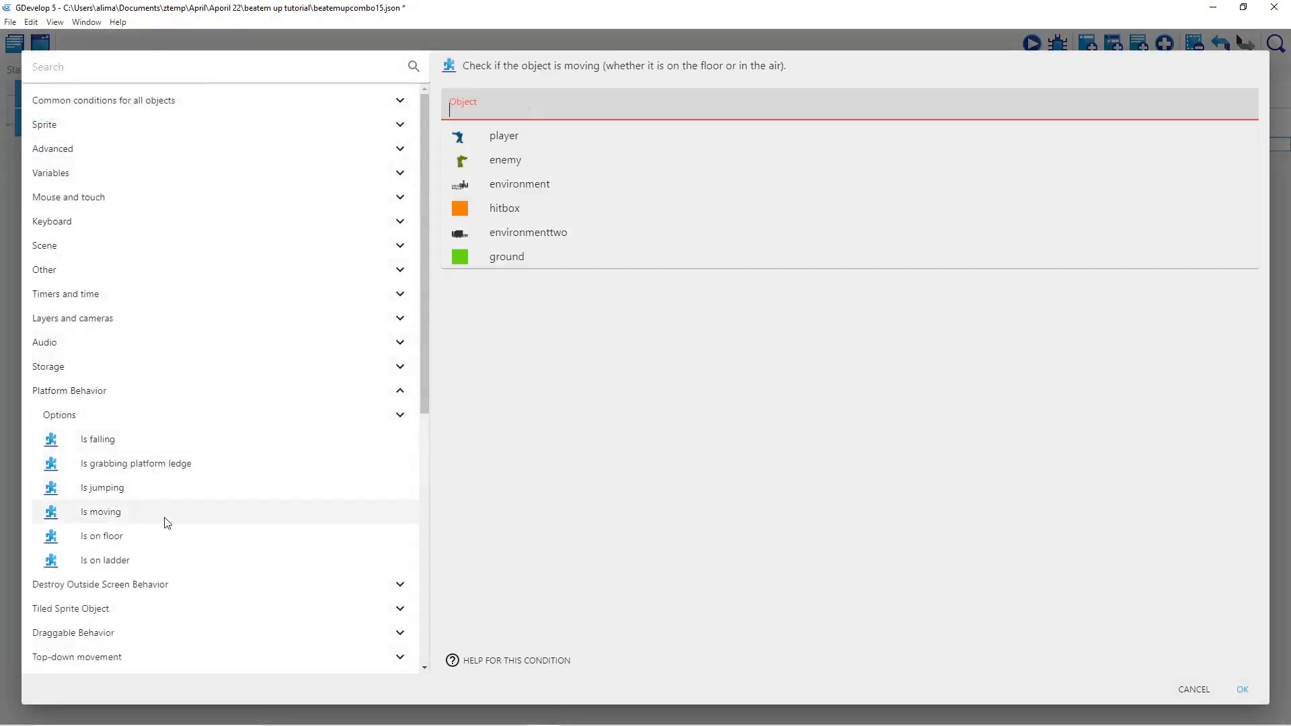
pyautogui.click(578, 135)
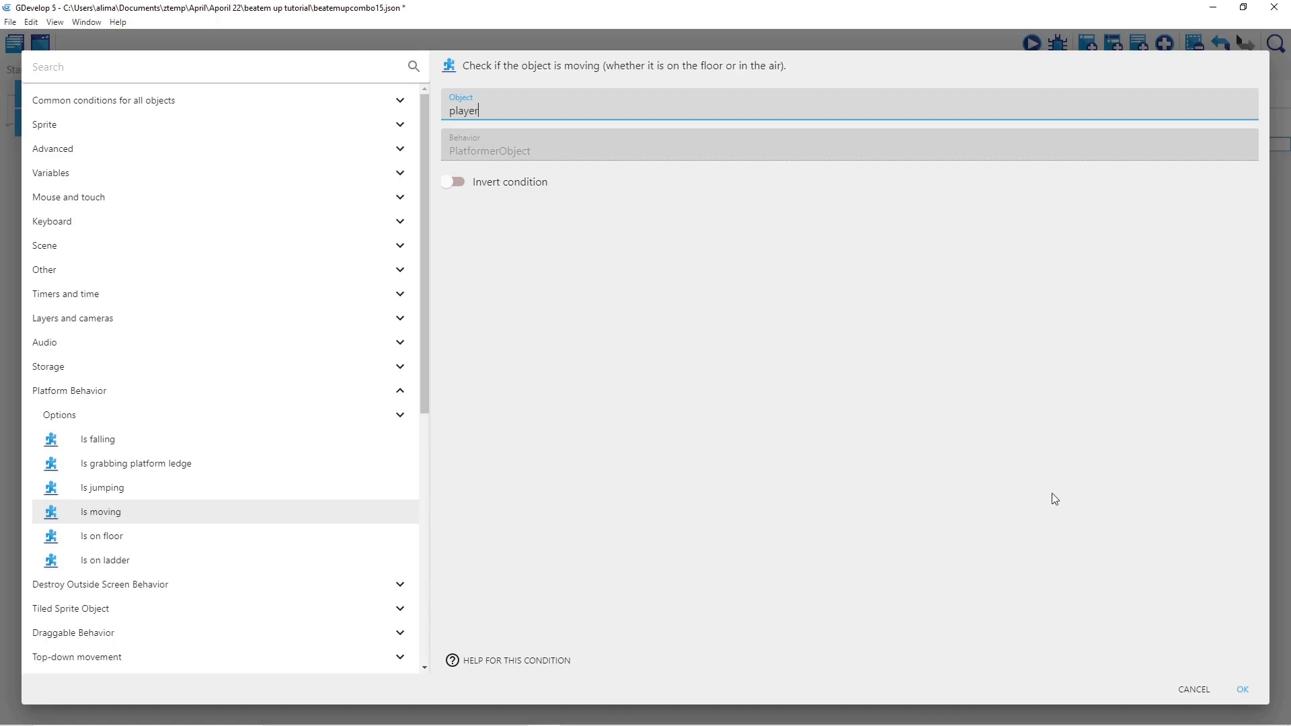
pyautogui.click(1242, 689)
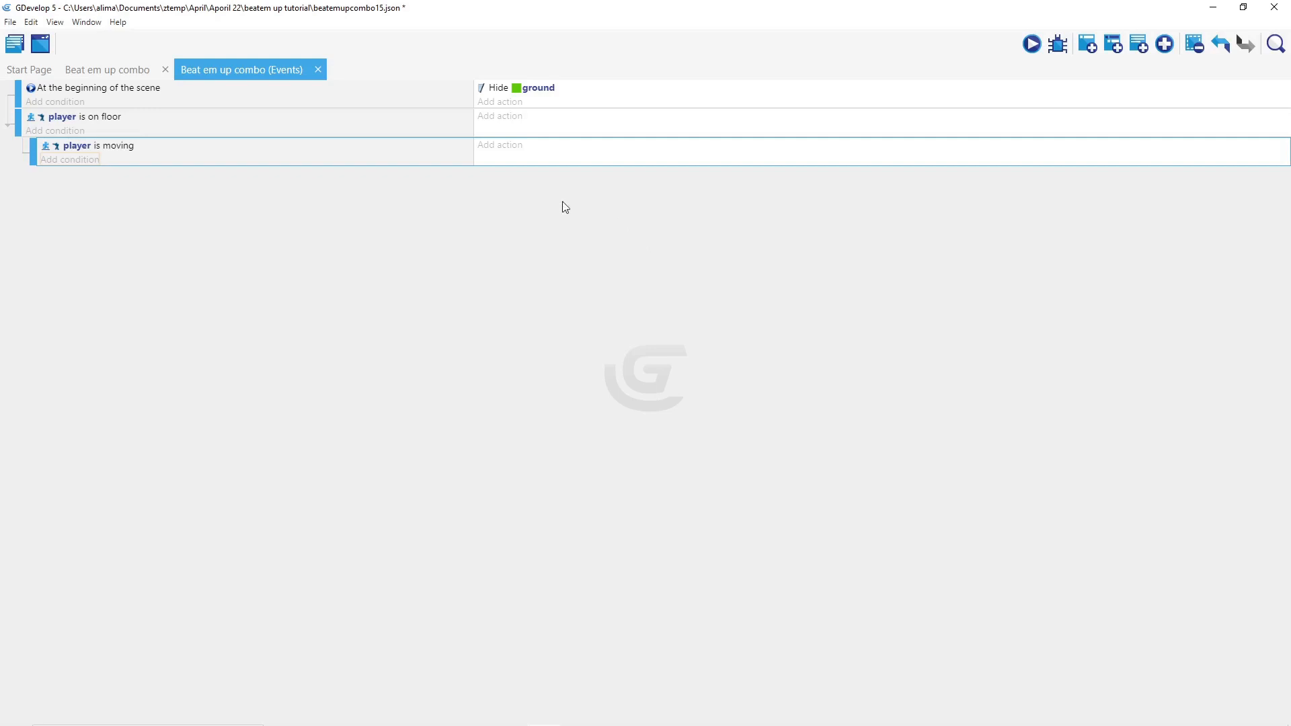
# Add an action to the moving sub-event that changes the player's animation by name to "walk"
pyautogui.click(516, 149)
pyautogui.click(259, 130)
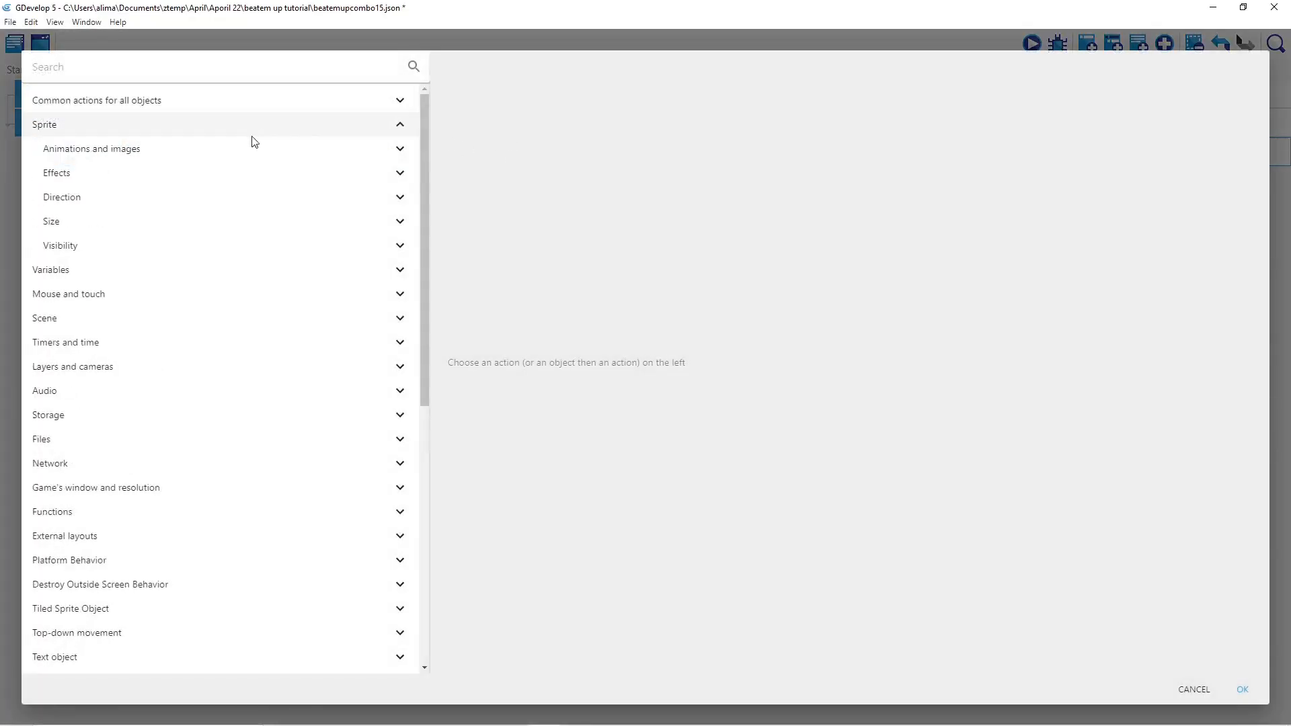
pyautogui.click(247, 150)
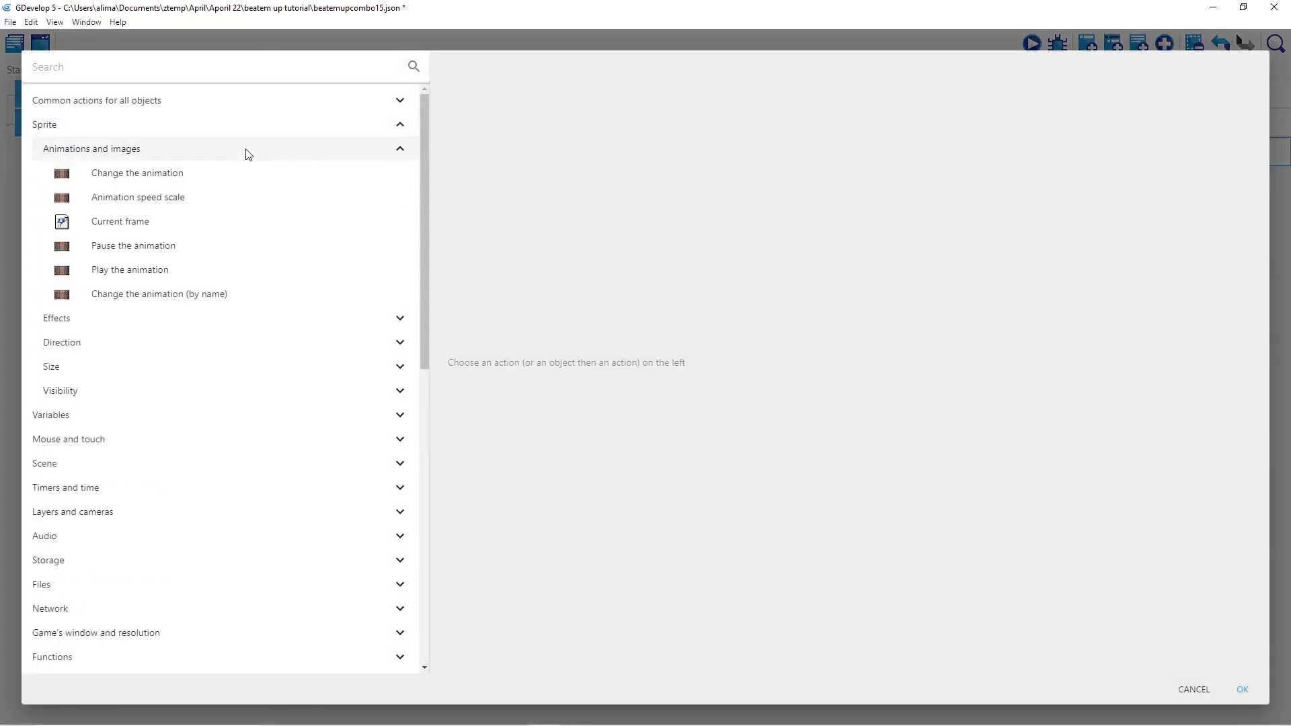
pyautogui.click(265, 296)
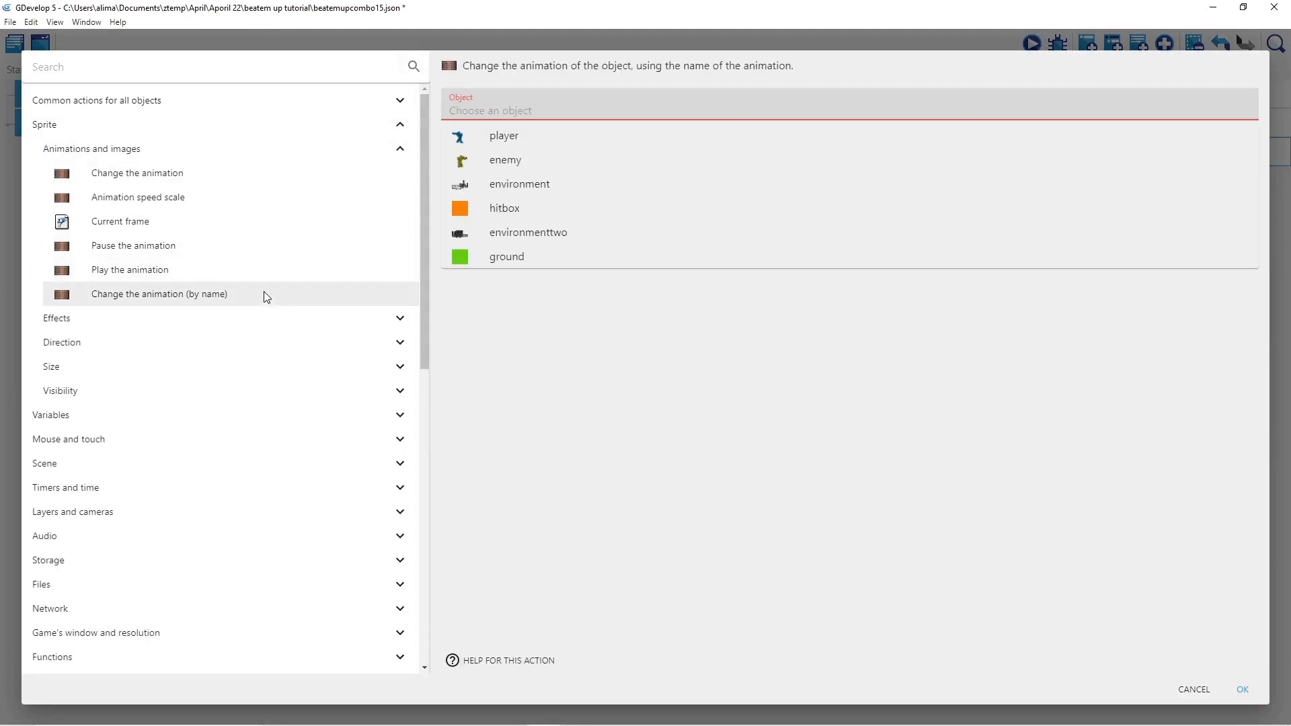
pyautogui.click(551, 136)
pyautogui.click(543, 150)
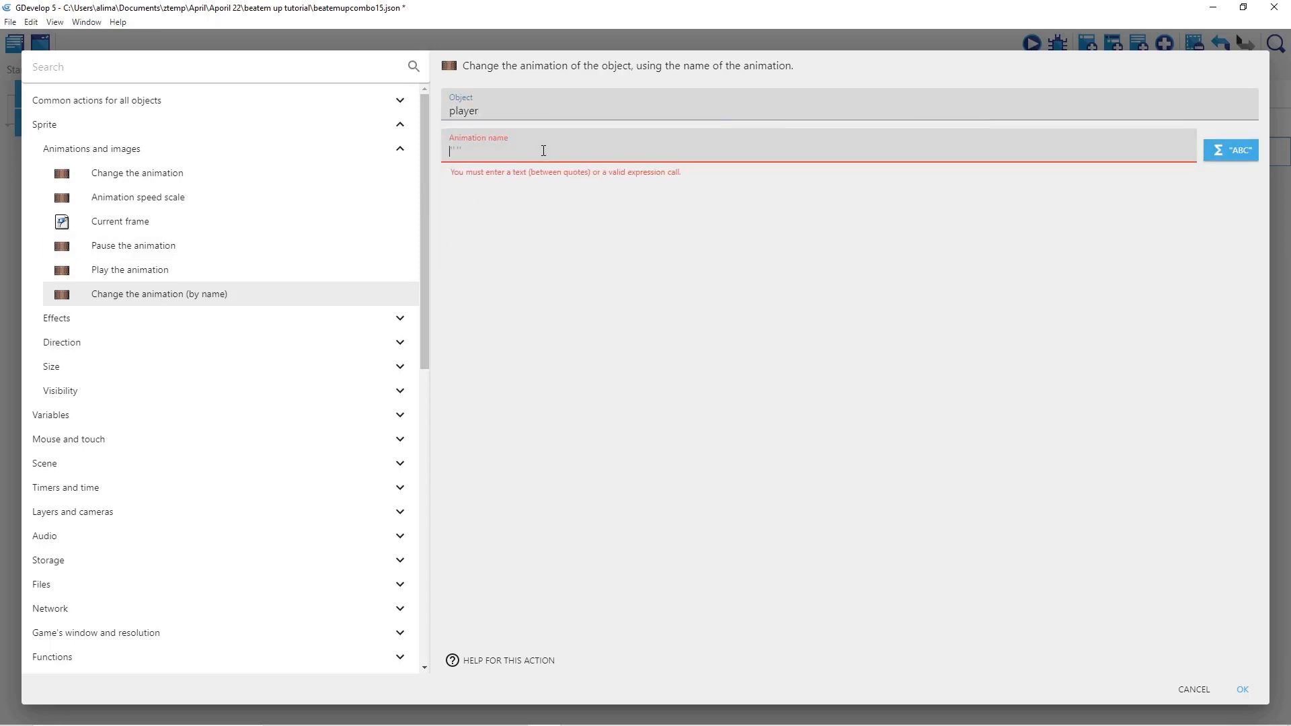
pyautogui.write('"w')
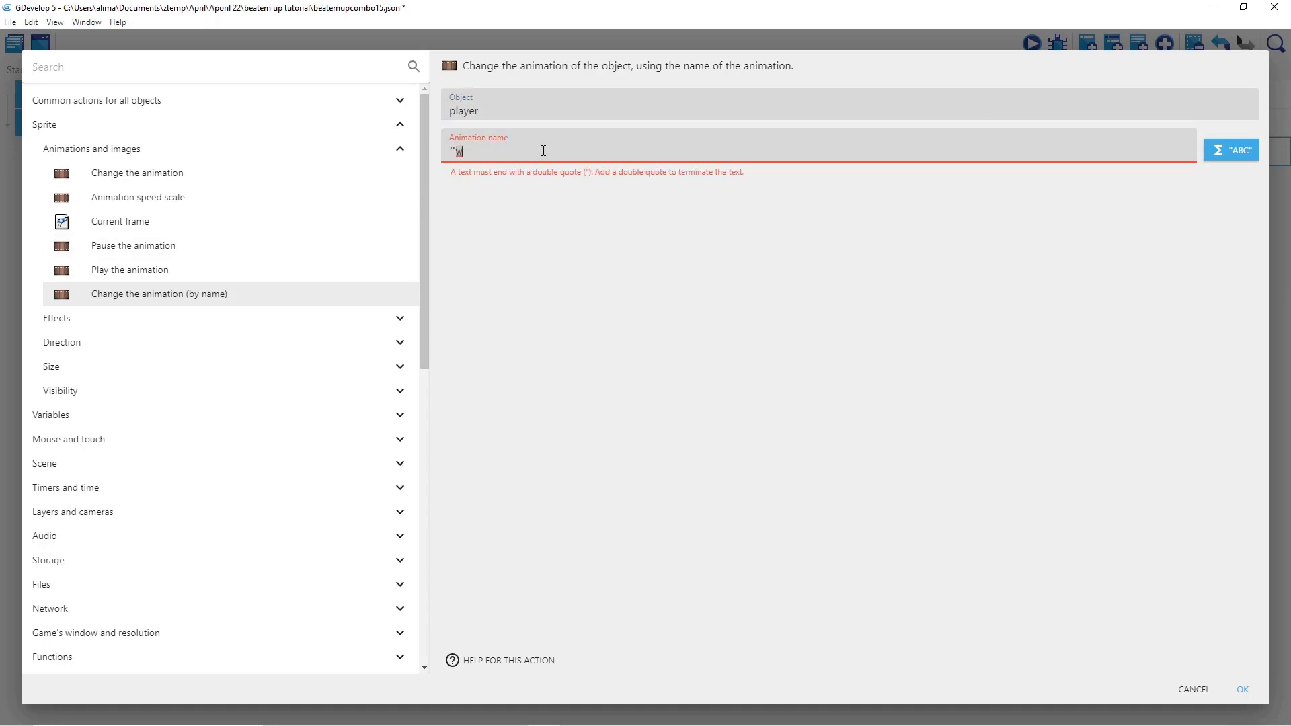
pyautogui.write('alk"')
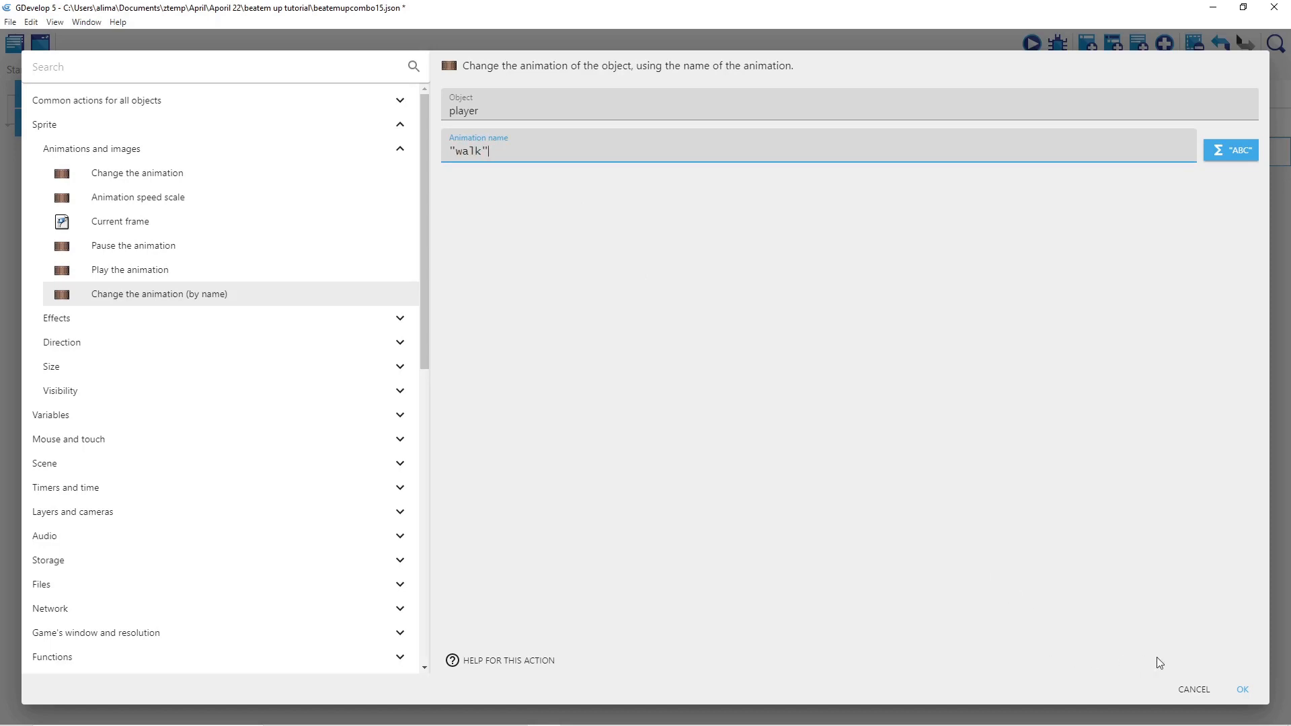
pyautogui.click(1235, 688)
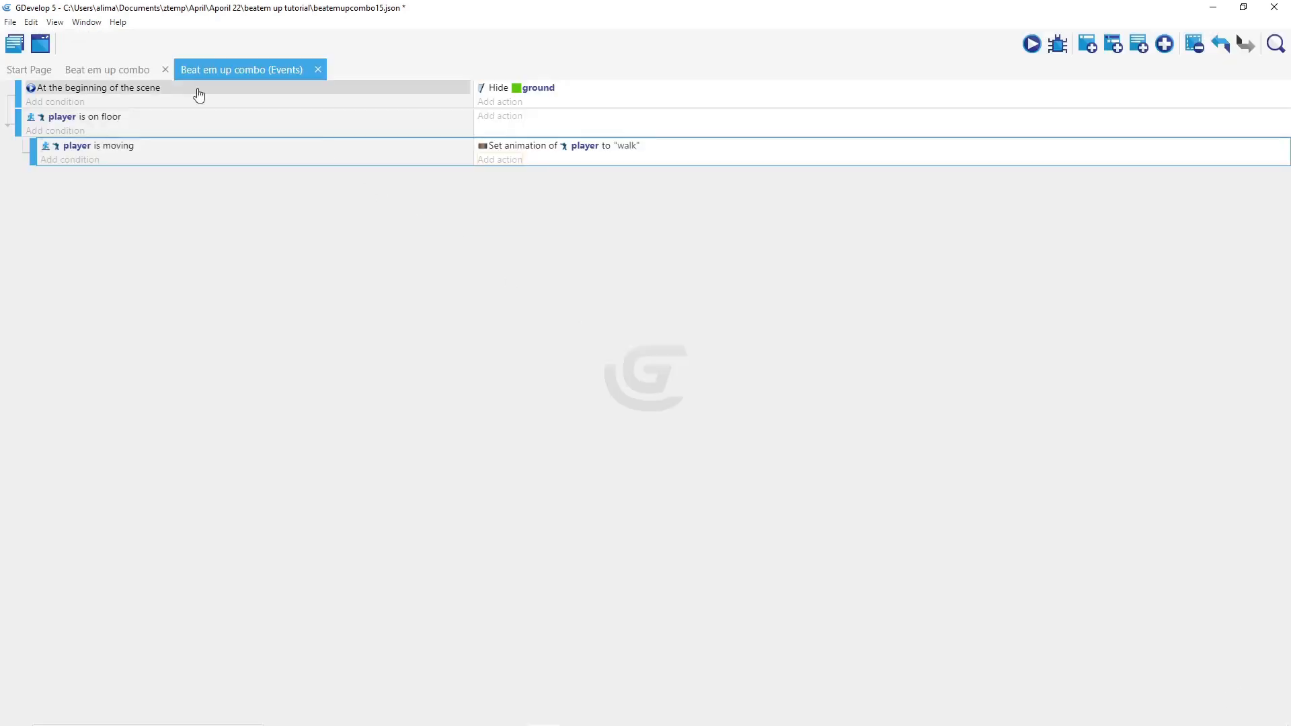
# Check the animation names in the player object's properties in the scene editor, then return to the scene's events
pyautogui.click(114, 70)
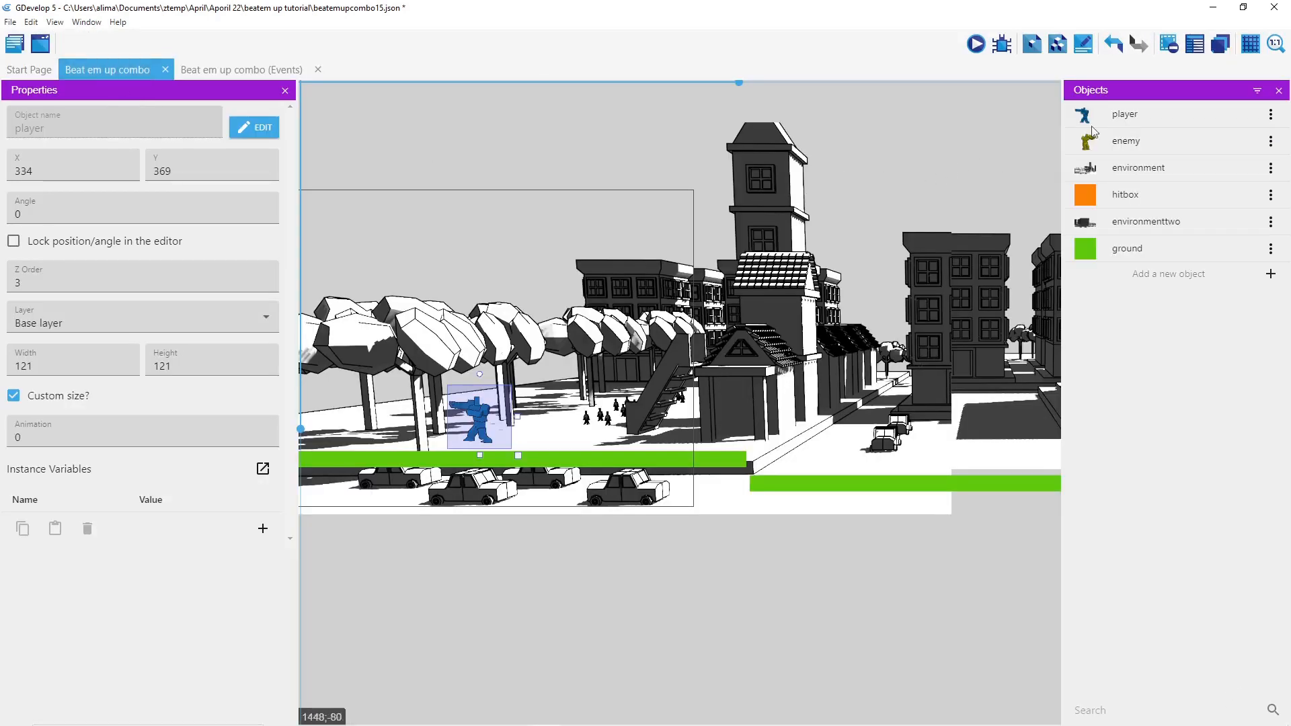
pyautogui.doubleClick(1146, 118)
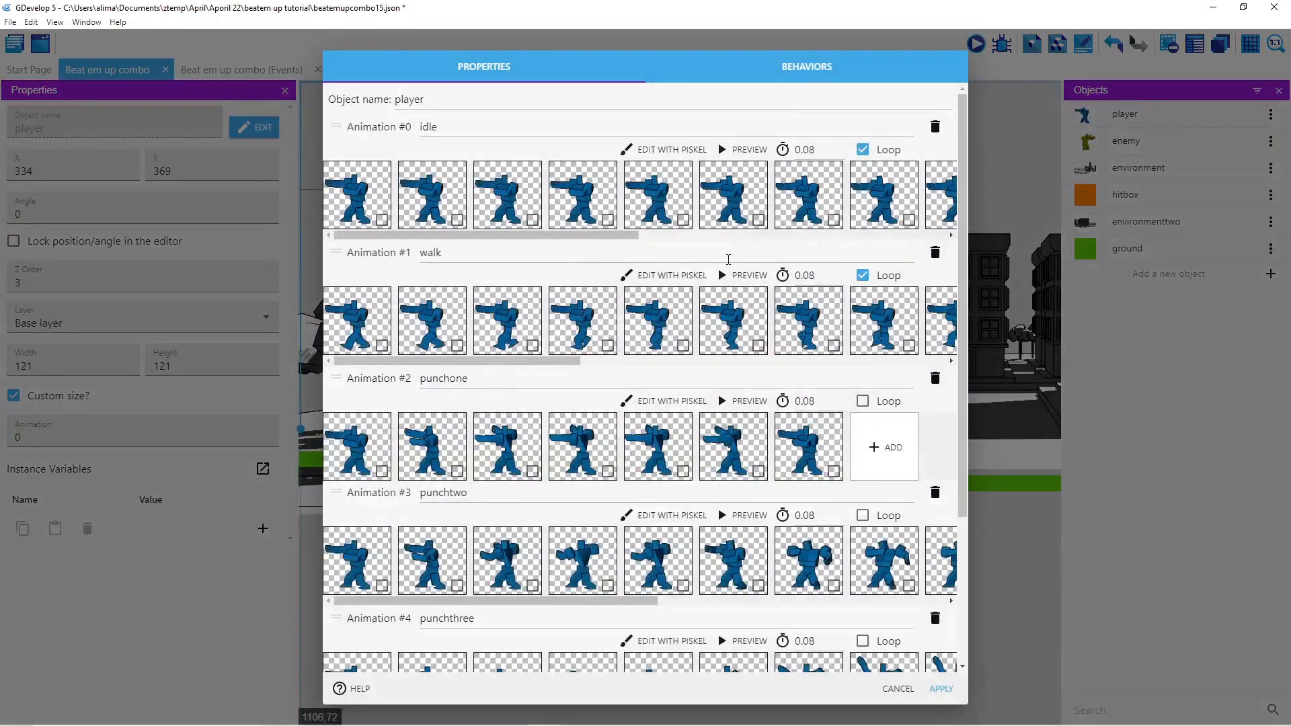
pyautogui.click(940, 689)
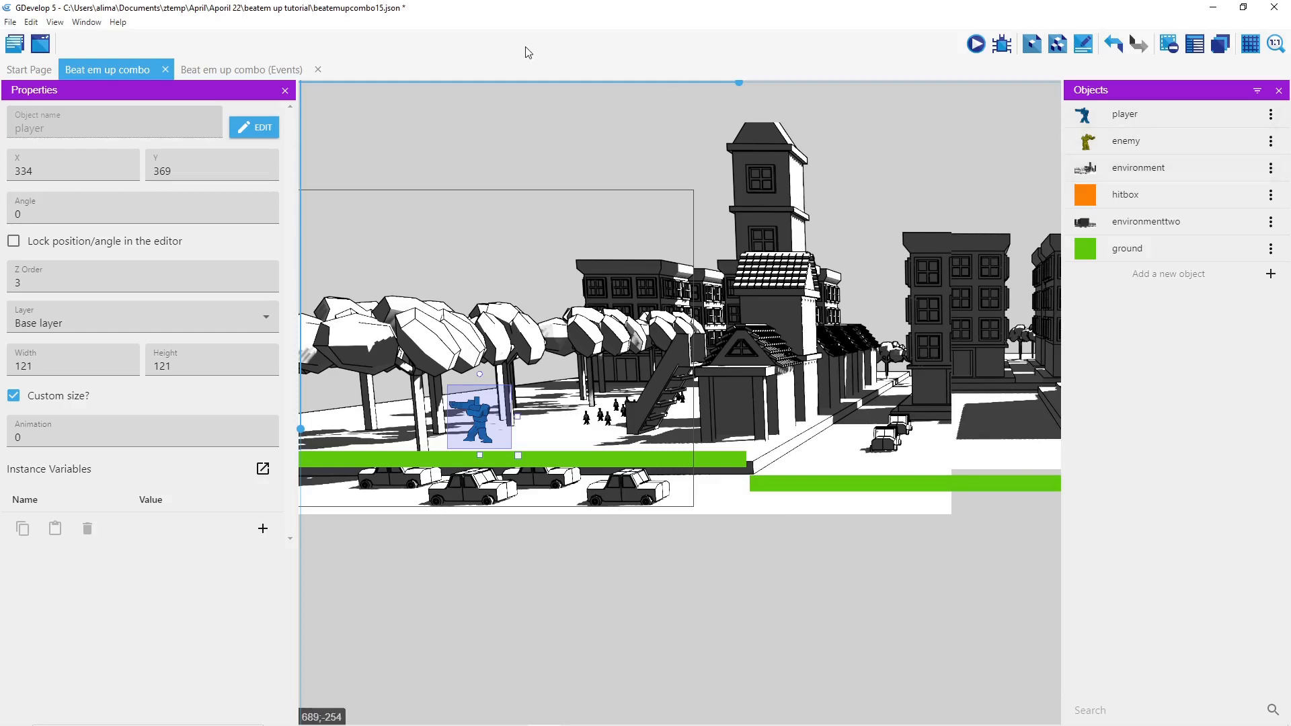
pyautogui.click(262, 70)
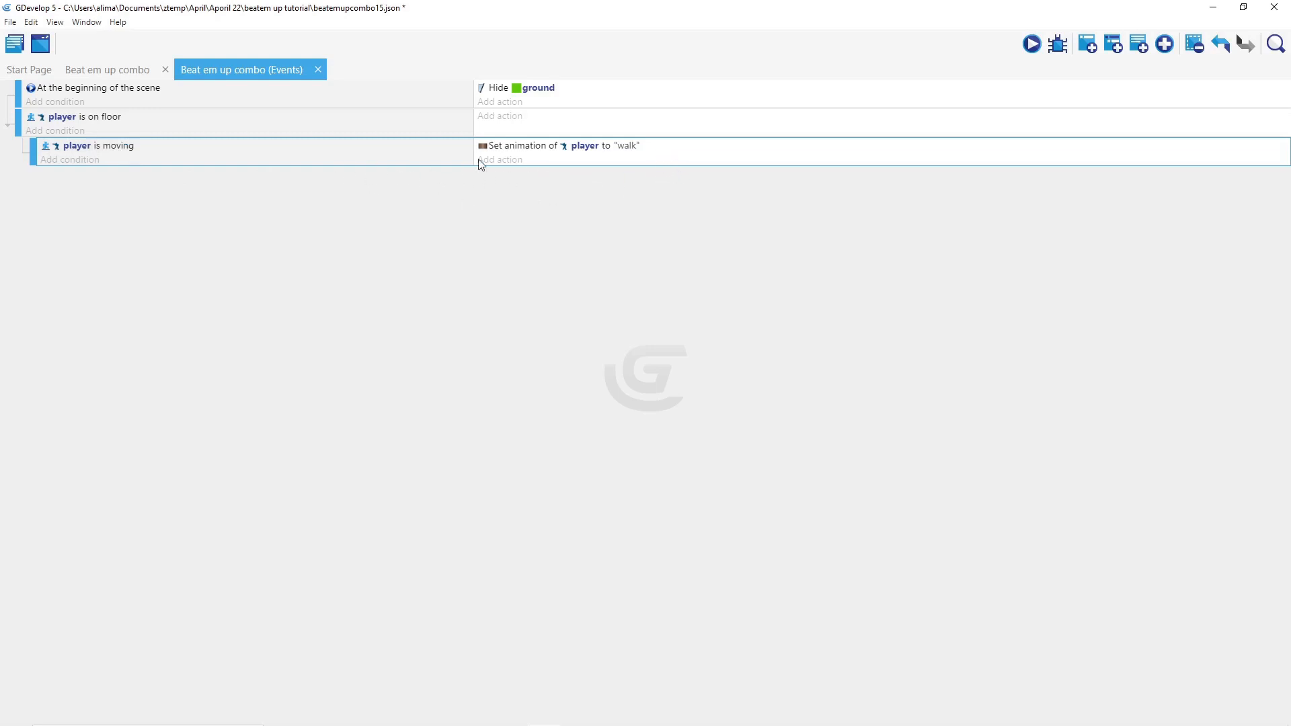
# Copy the player moving sub-event, add an empty sub-event to the on-floor event, and paste the copy there
pyautogui.rightClick(717, 162)
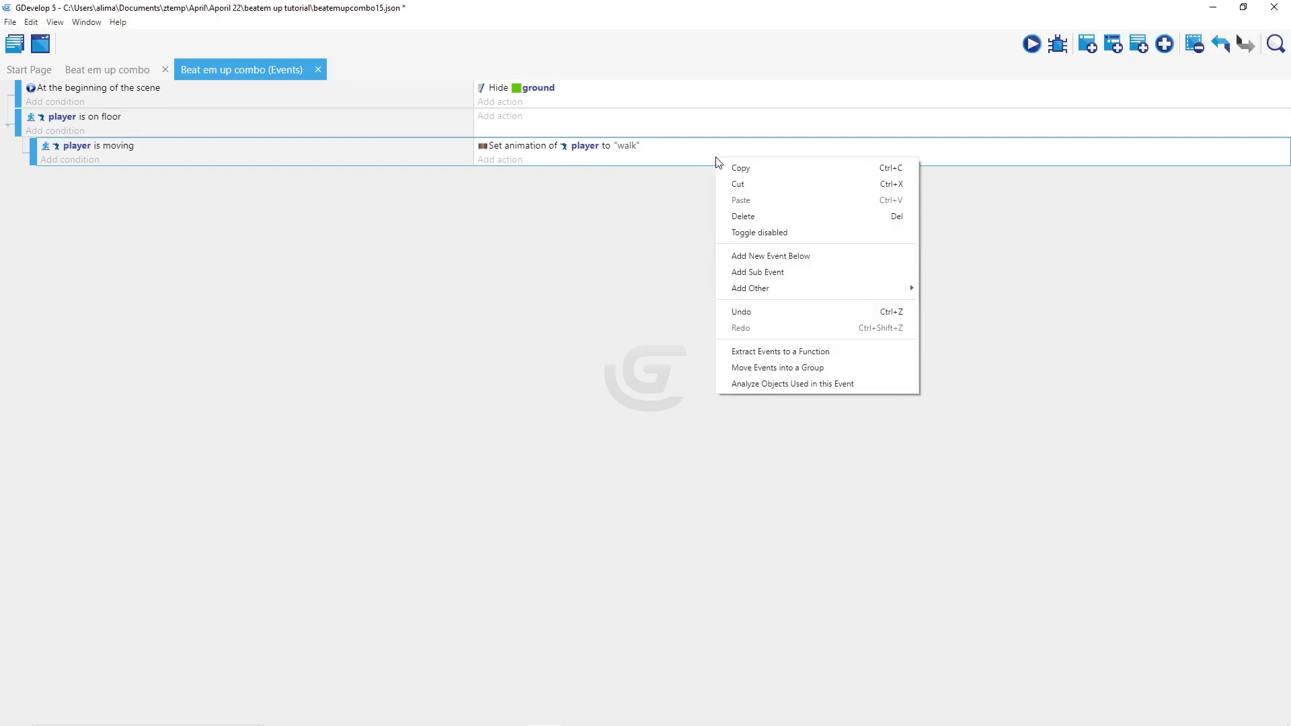
pyautogui.click(762, 176)
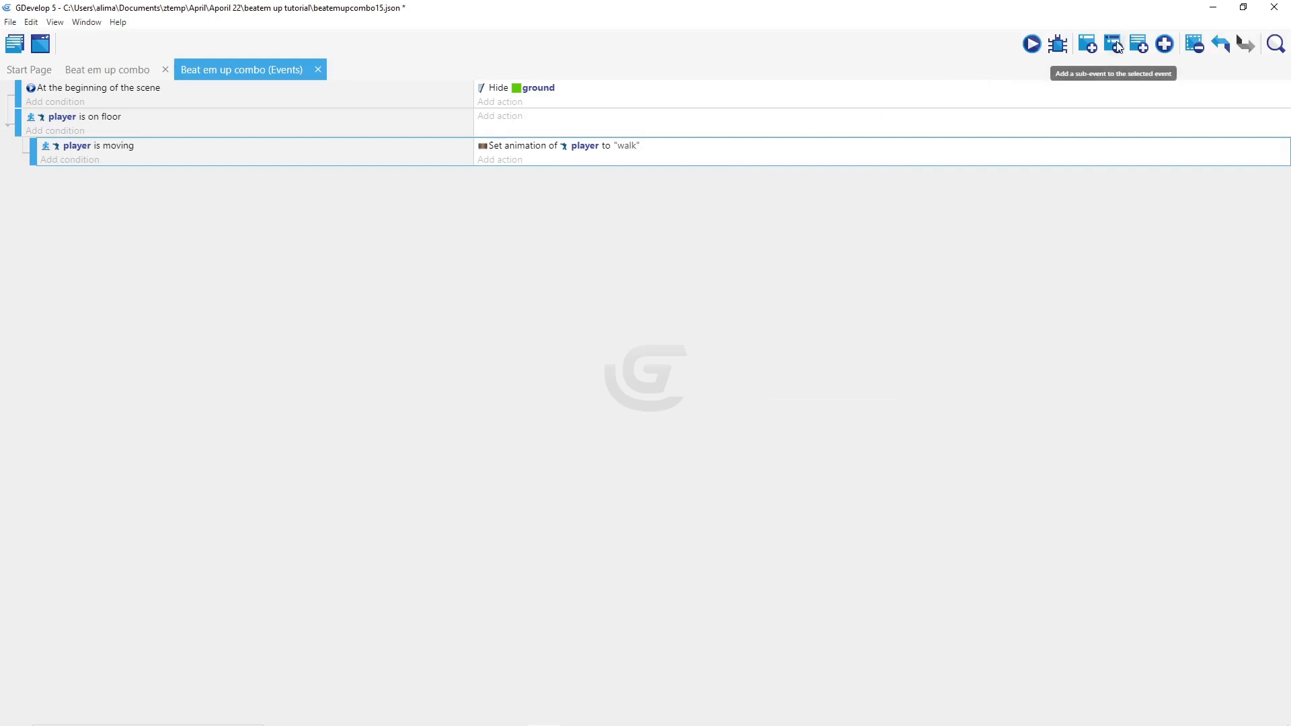
pyautogui.click(840, 134)
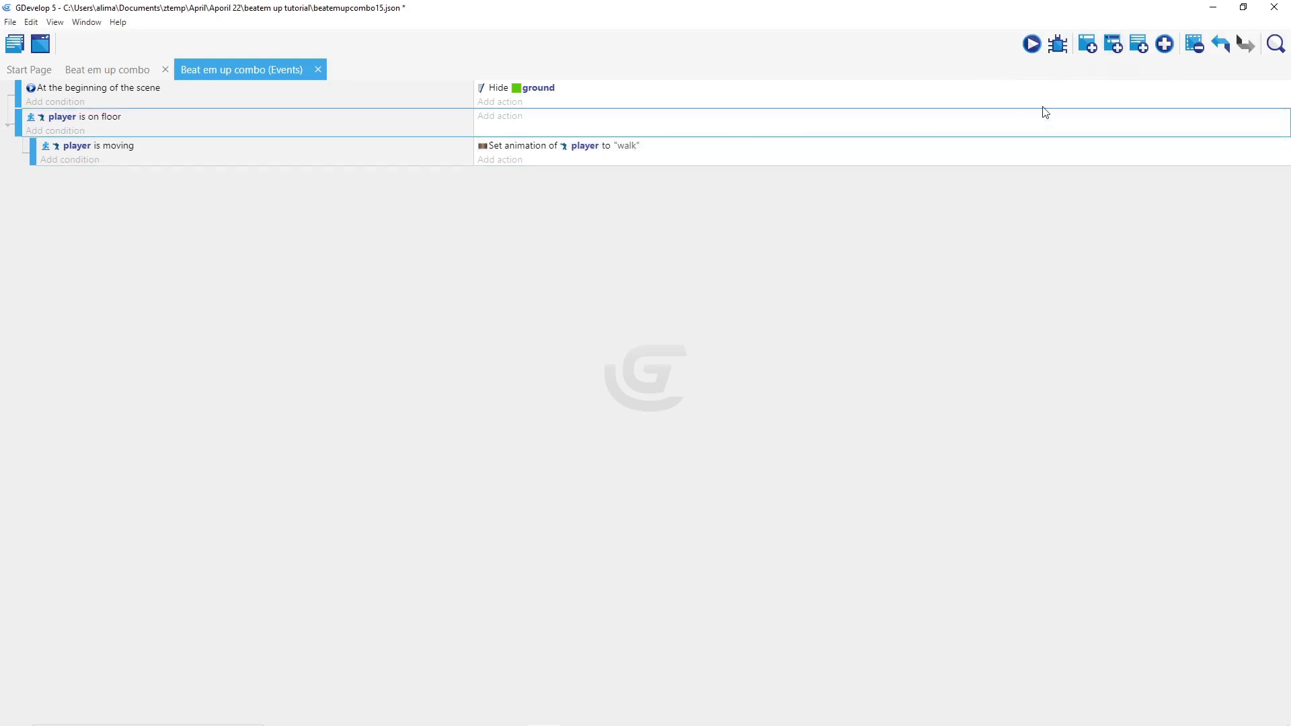
pyautogui.click(1113, 45)
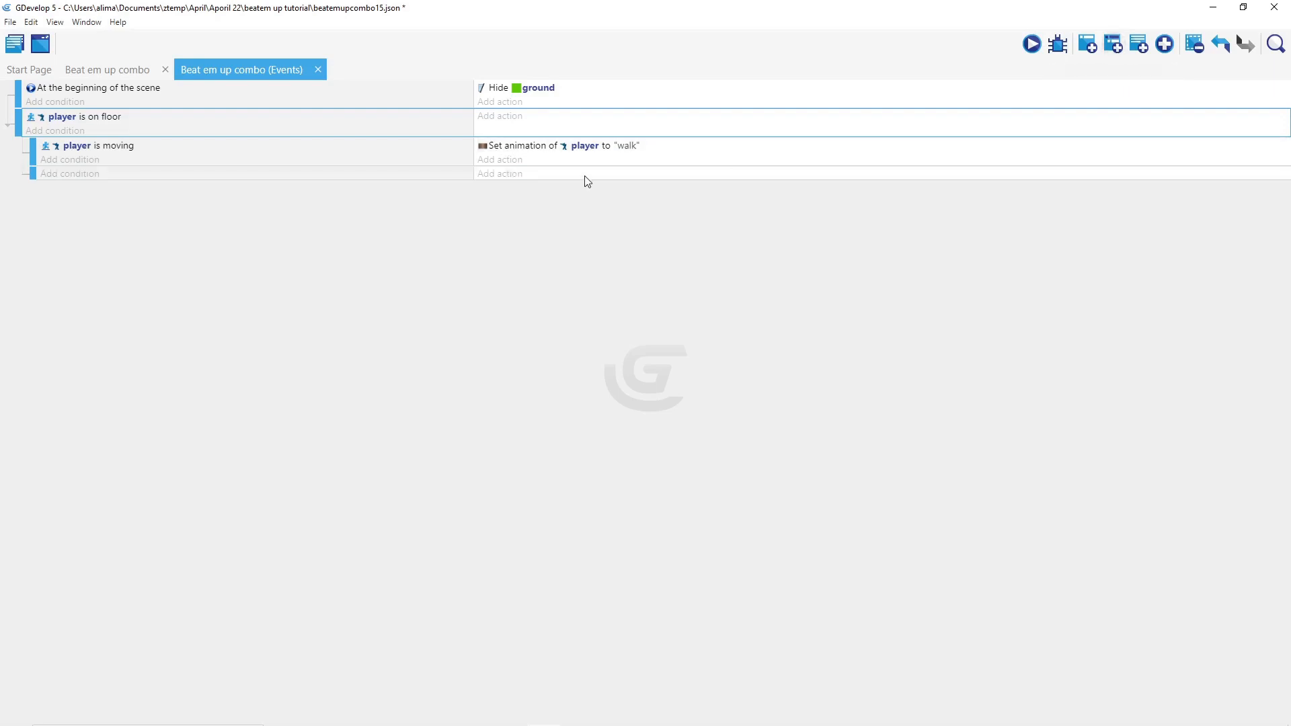
pyautogui.click(588, 176)
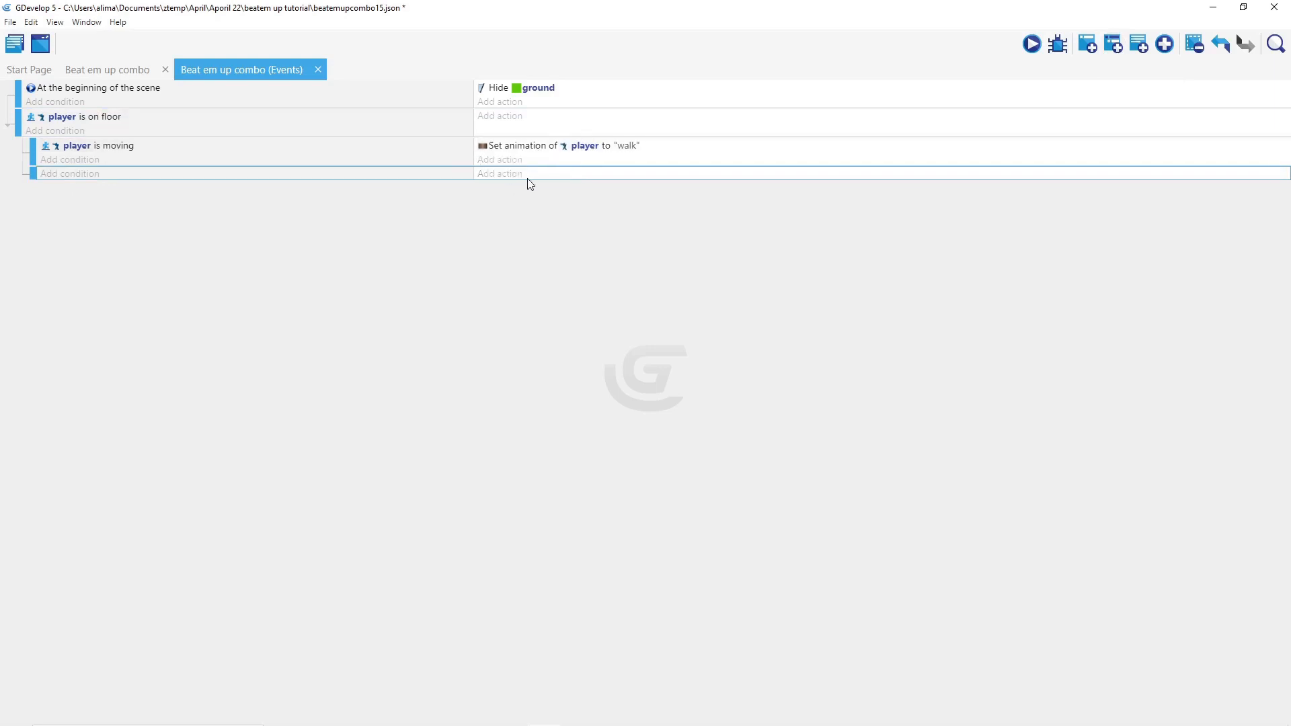
pyautogui.rightClick(550, 177)
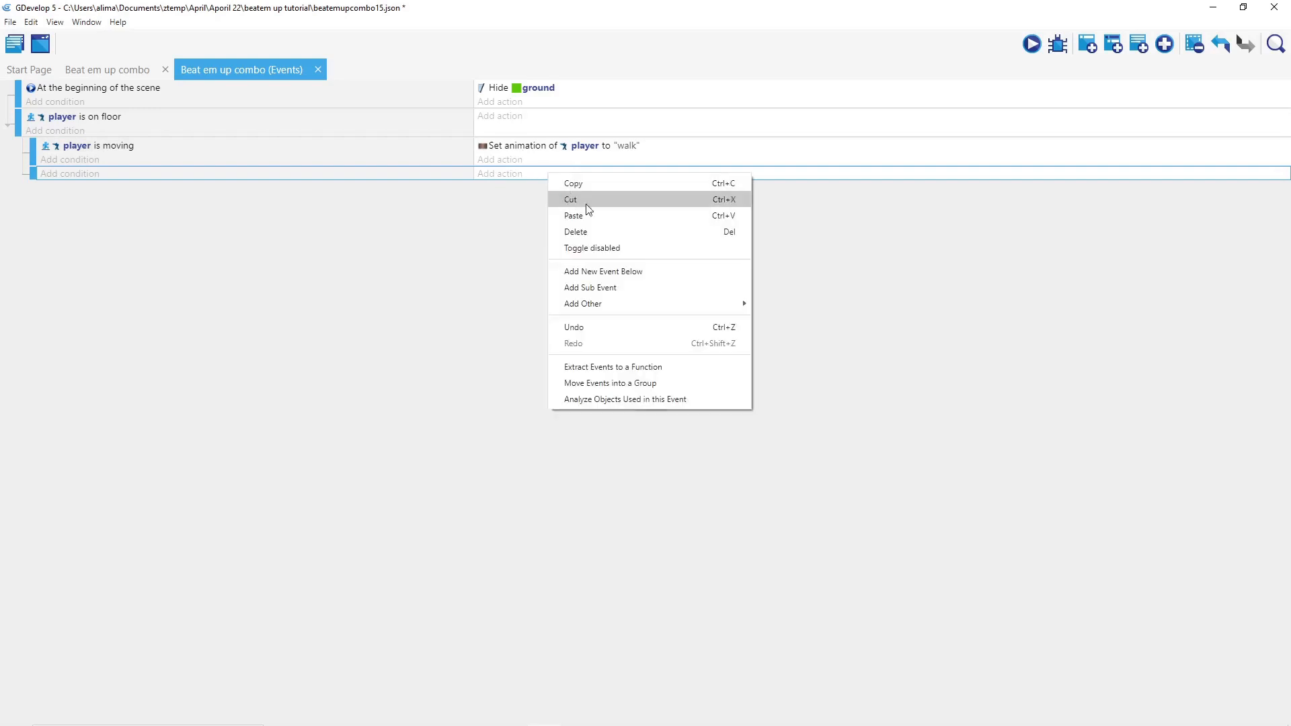
pyautogui.click(599, 215)
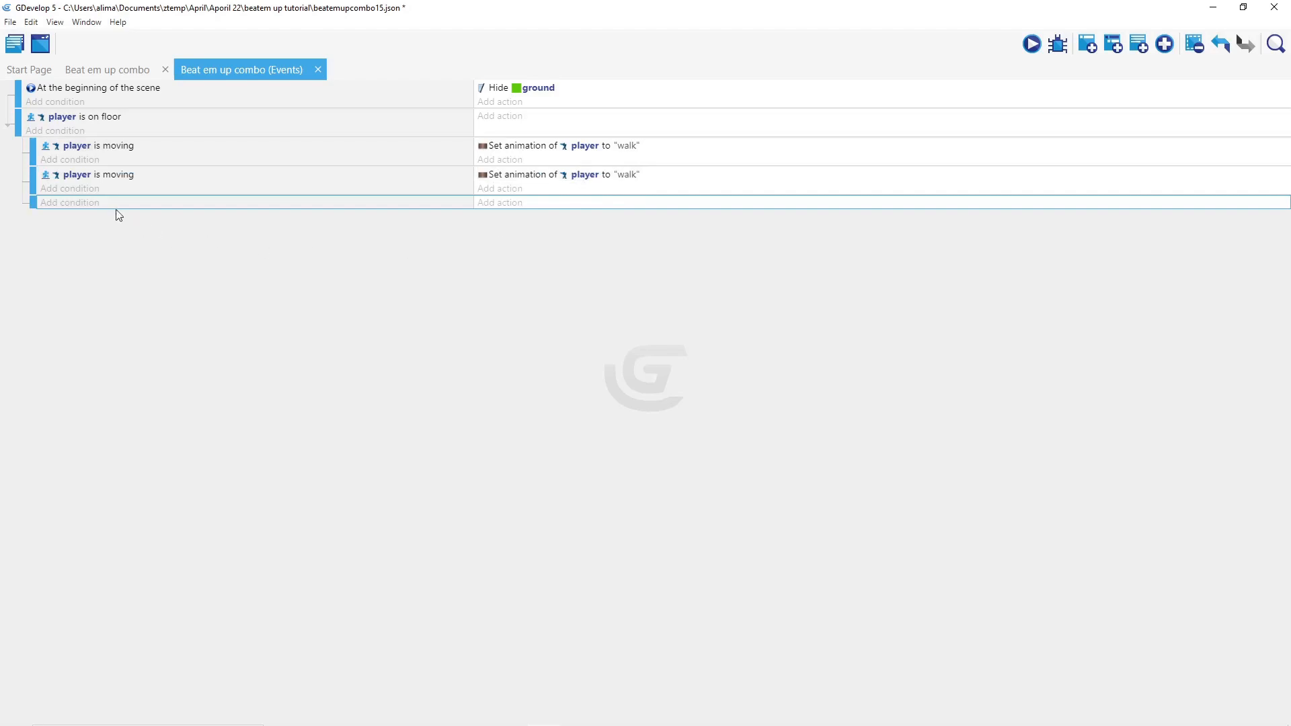
# Invert the "player is moving" condition in the duplicated sub-event
pyautogui.click(176, 176)
pyautogui.doubleClick(176, 175)
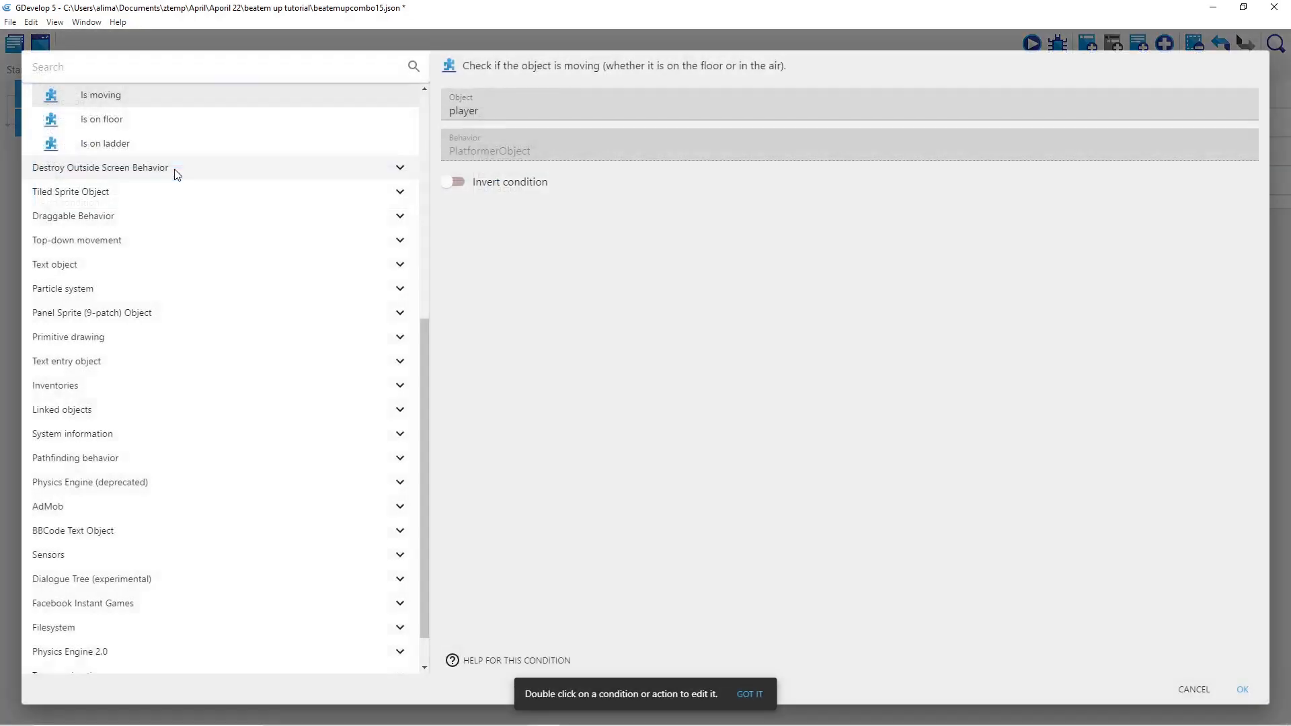
pyautogui.click(456, 182)
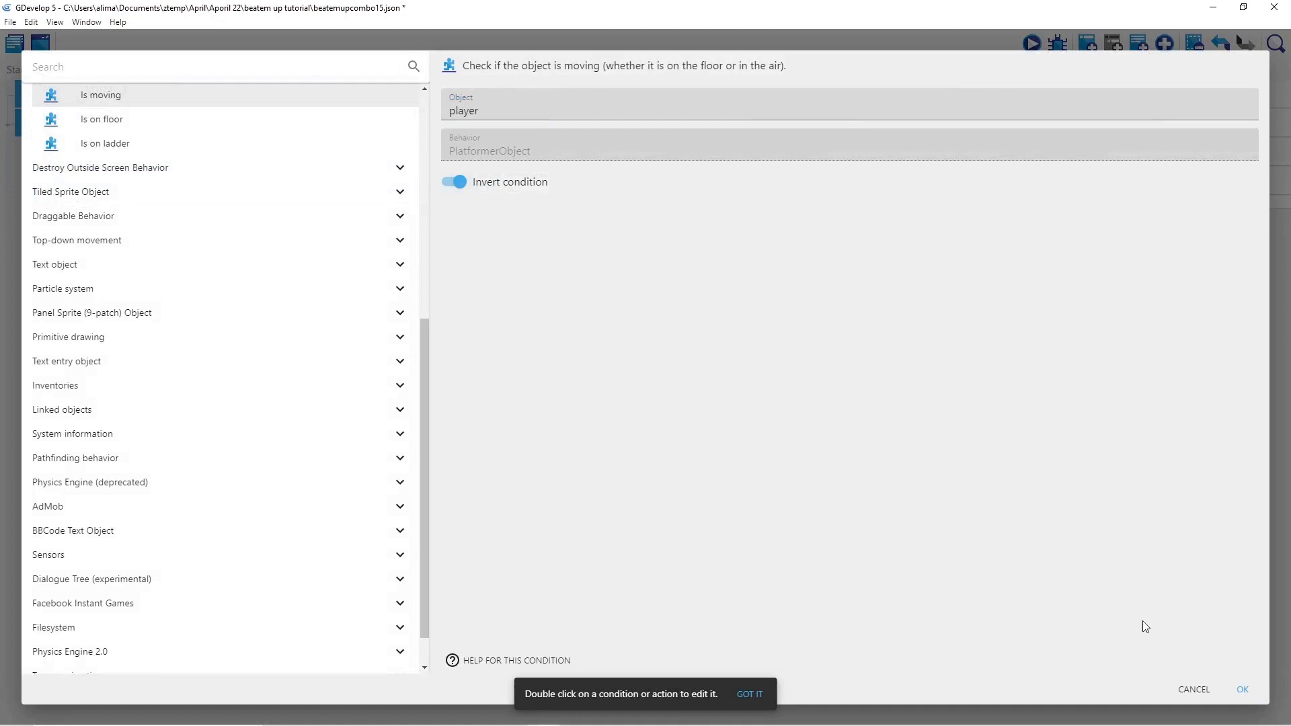
pyautogui.click(1235, 687)
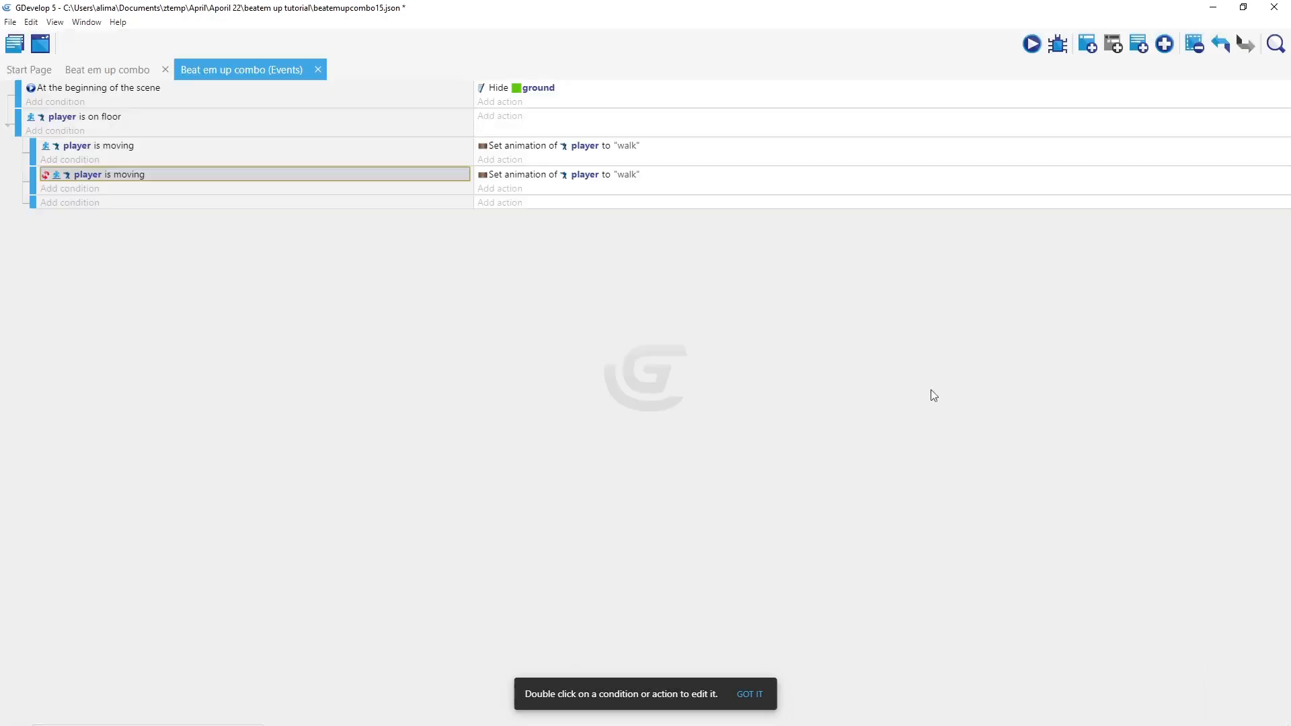
# Change the animation name in the inverted sub-event's player action to "idle"
pyautogui.click(626, 175)
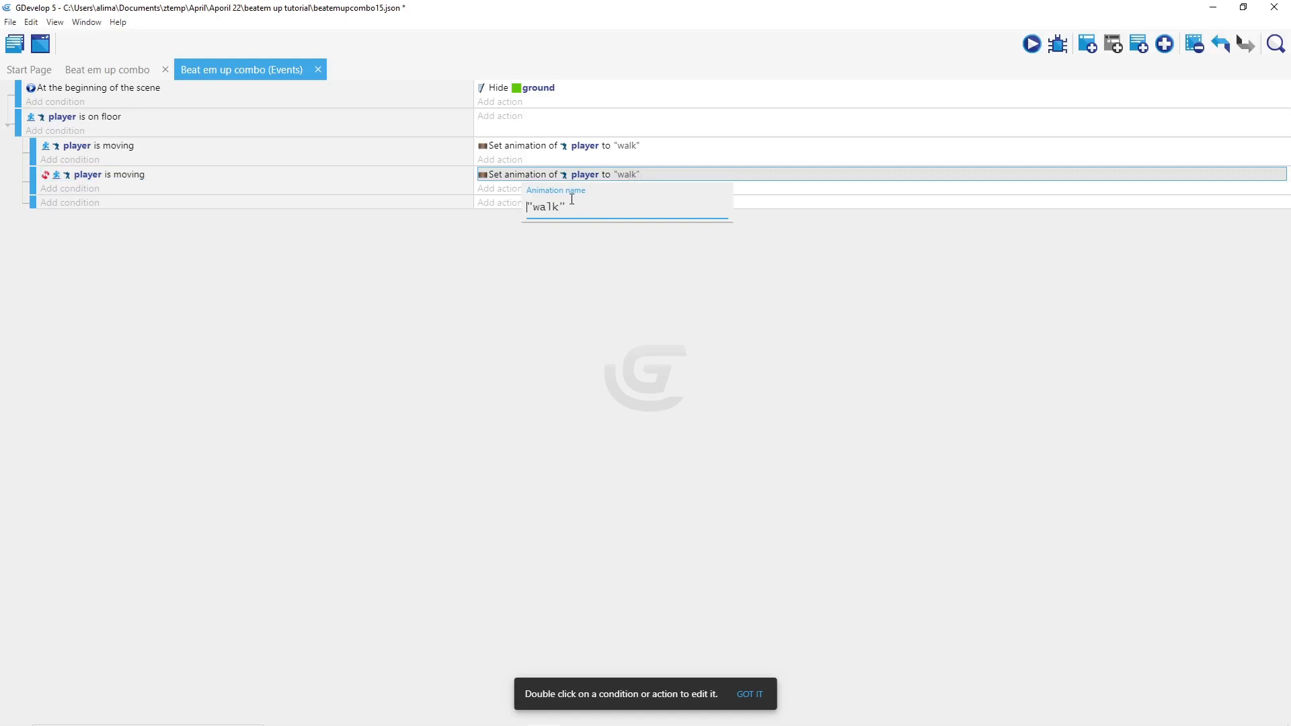
pyautogui.doubleClick(739, 180)
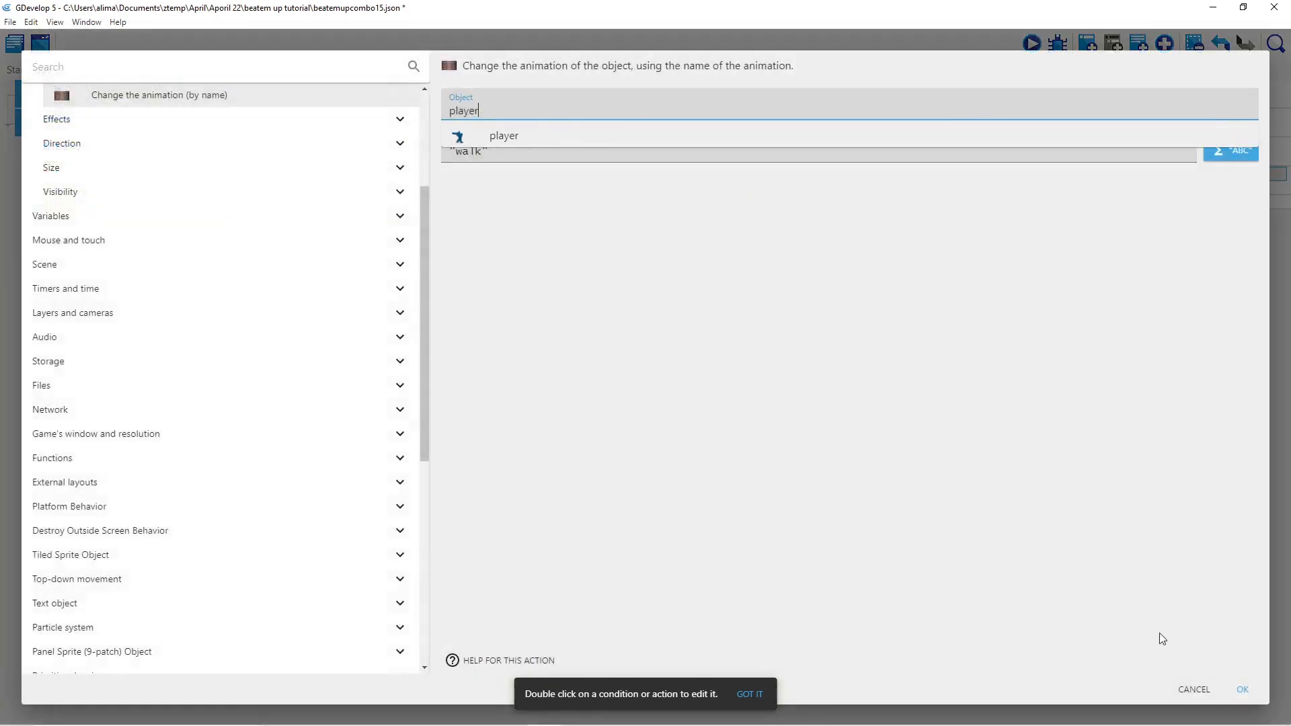
pyautogui.click(1235, 690)
pyautogui.click(623, 173)
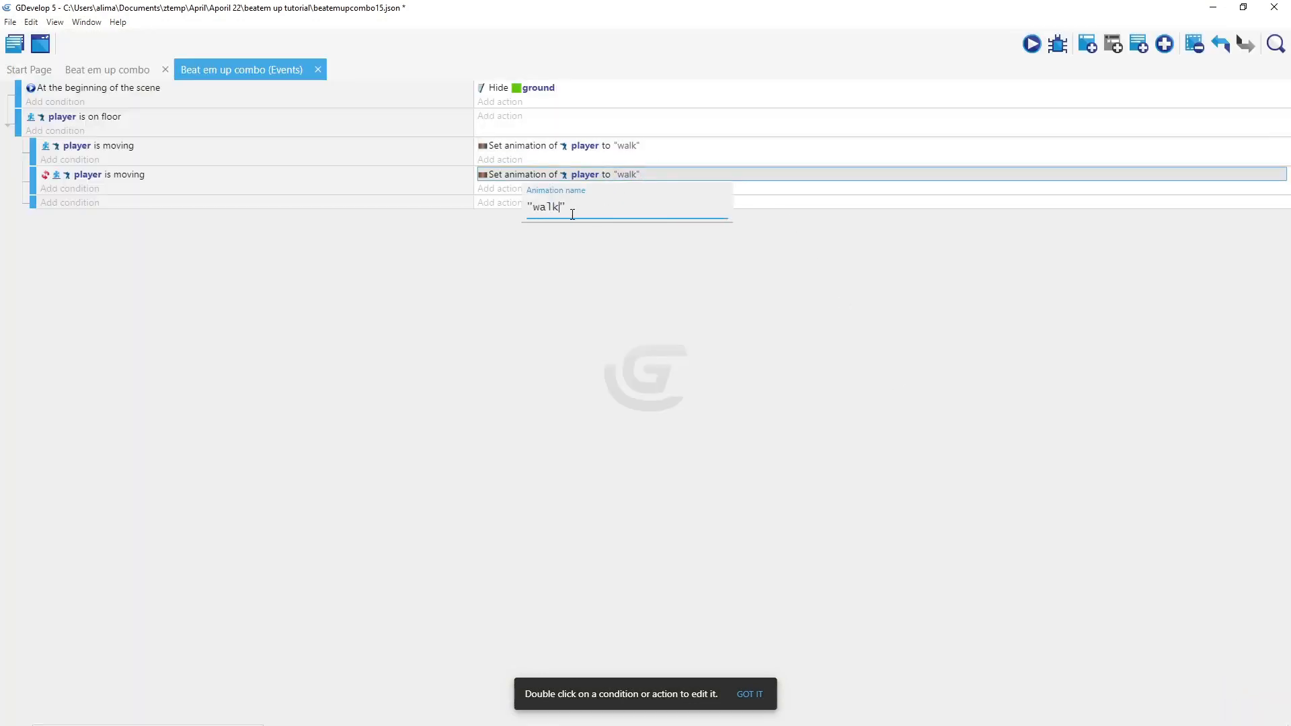
pyautogui.press('BackSpace')
pyautogui.press('BackSpace')
pyautogui.press('Return')
pyautogui.press('BackSpace')
pyautogui.click(691, 265)
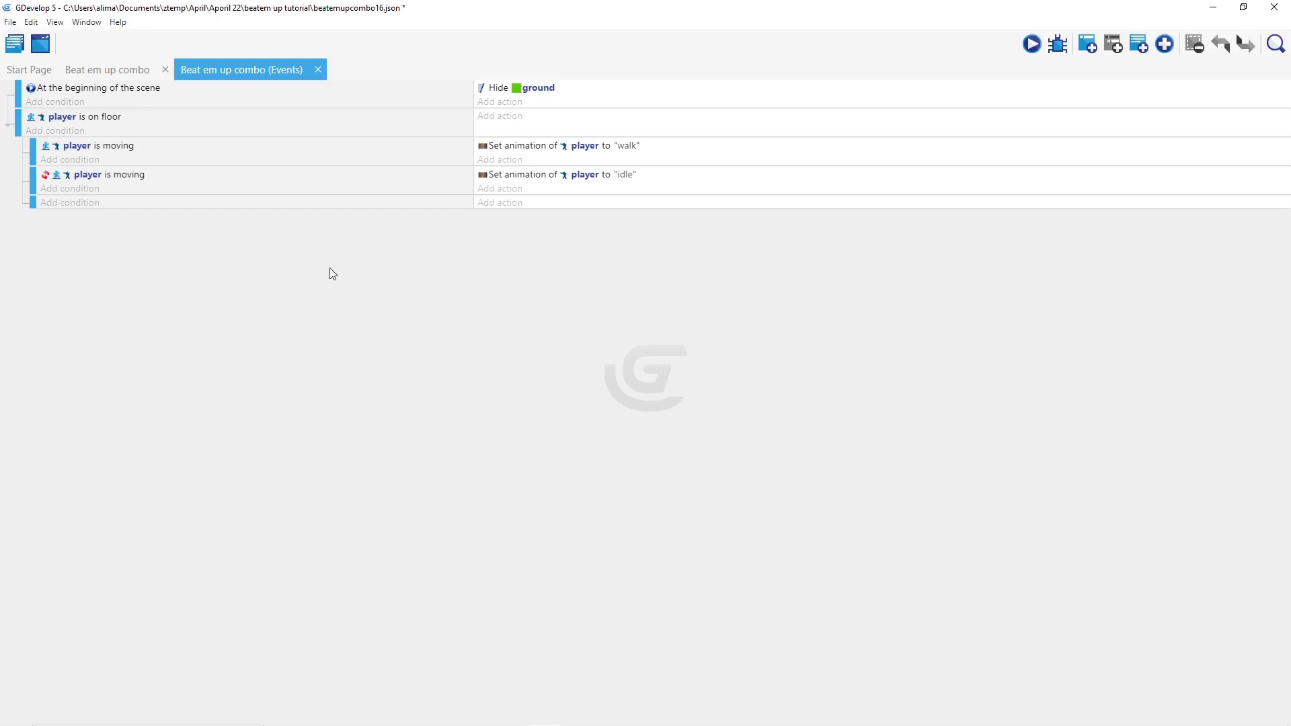
# Add a "Key pressed" condition for the Right key to the empty sub-event under the on-floor event
pyautogui.click(87, 203)
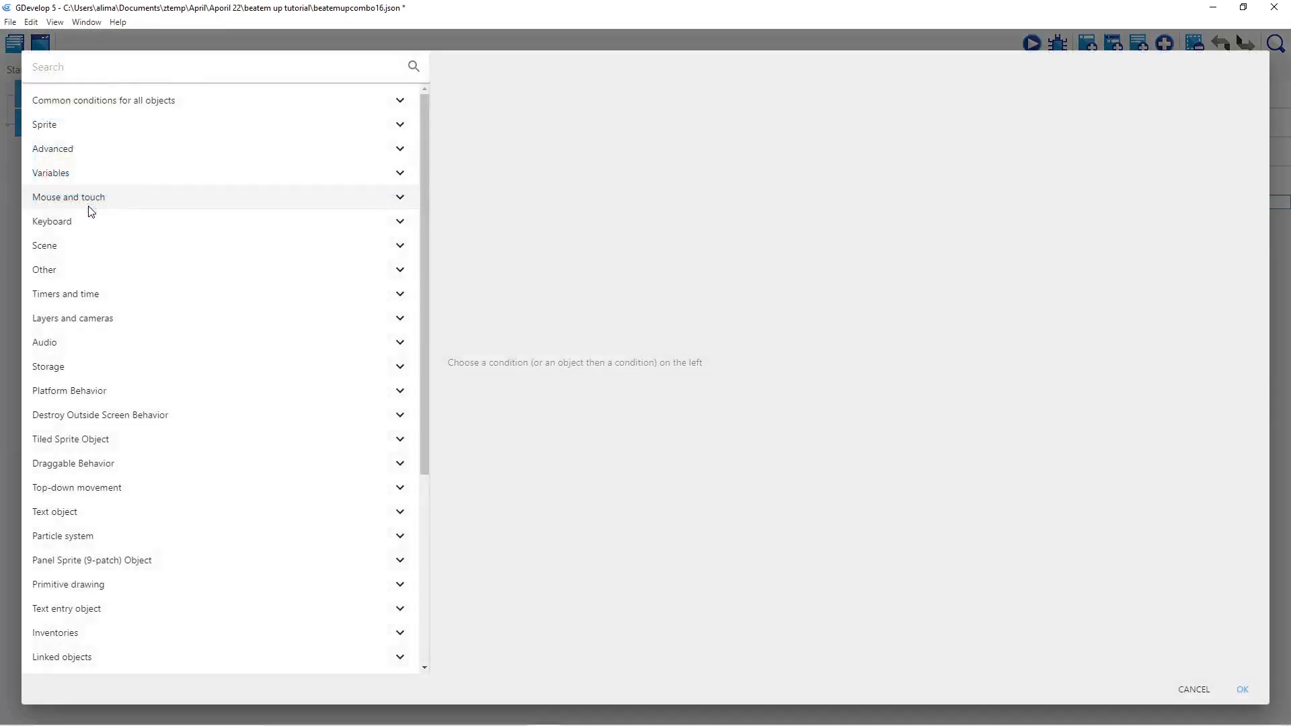
pyautogui.click(95, 230)
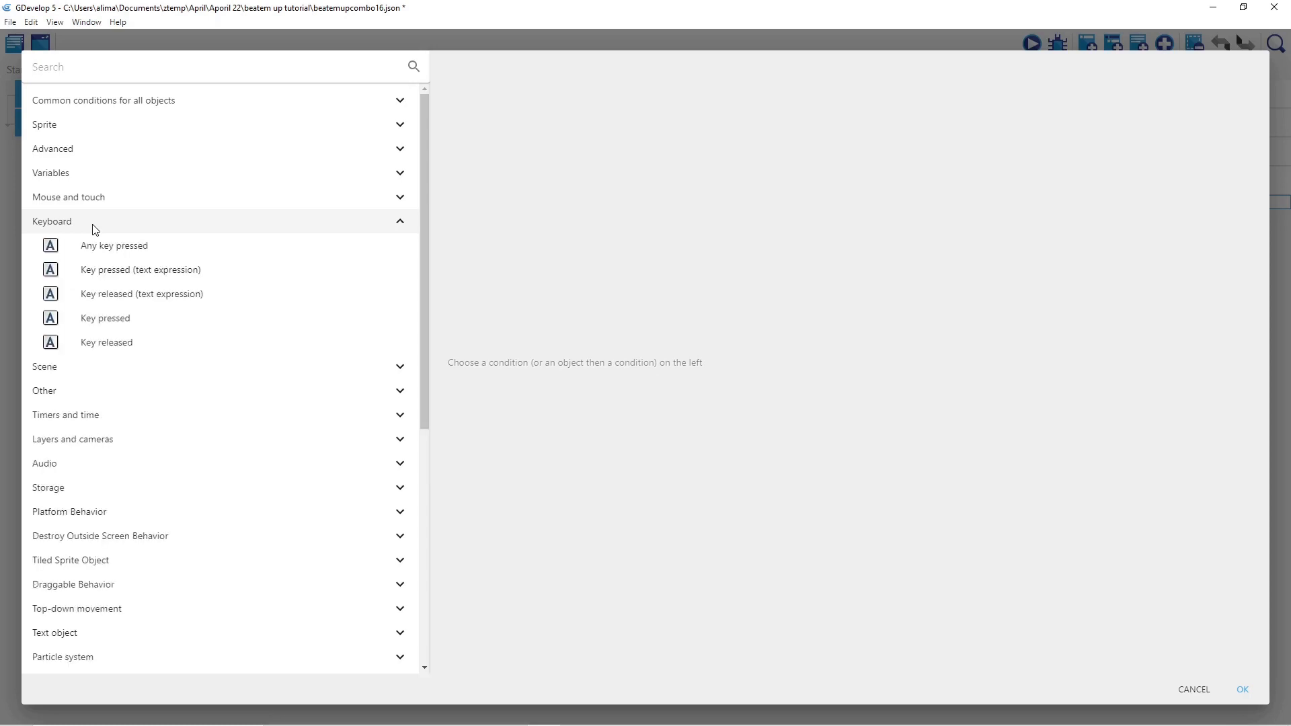
pyautogui.click(151, 321)
pyautogui.scroll(-15, 602, 201)
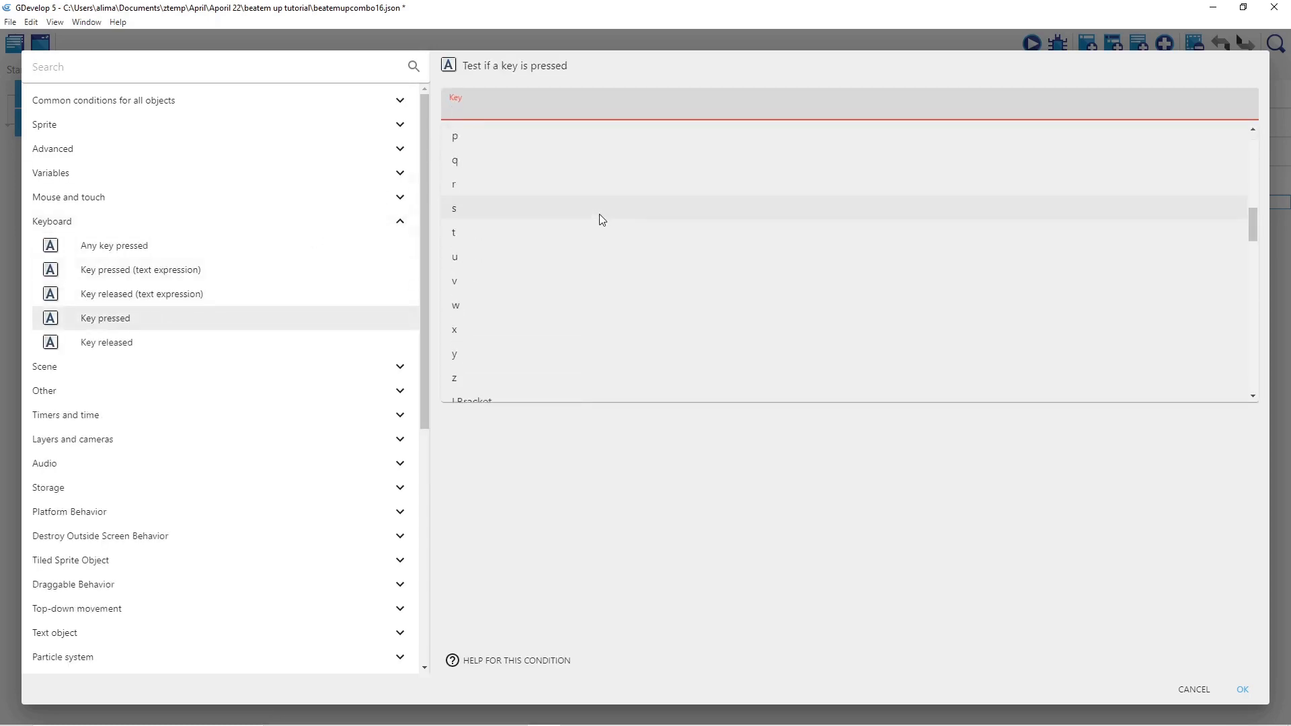
pyautogui.scroll(-3, 605, 219)
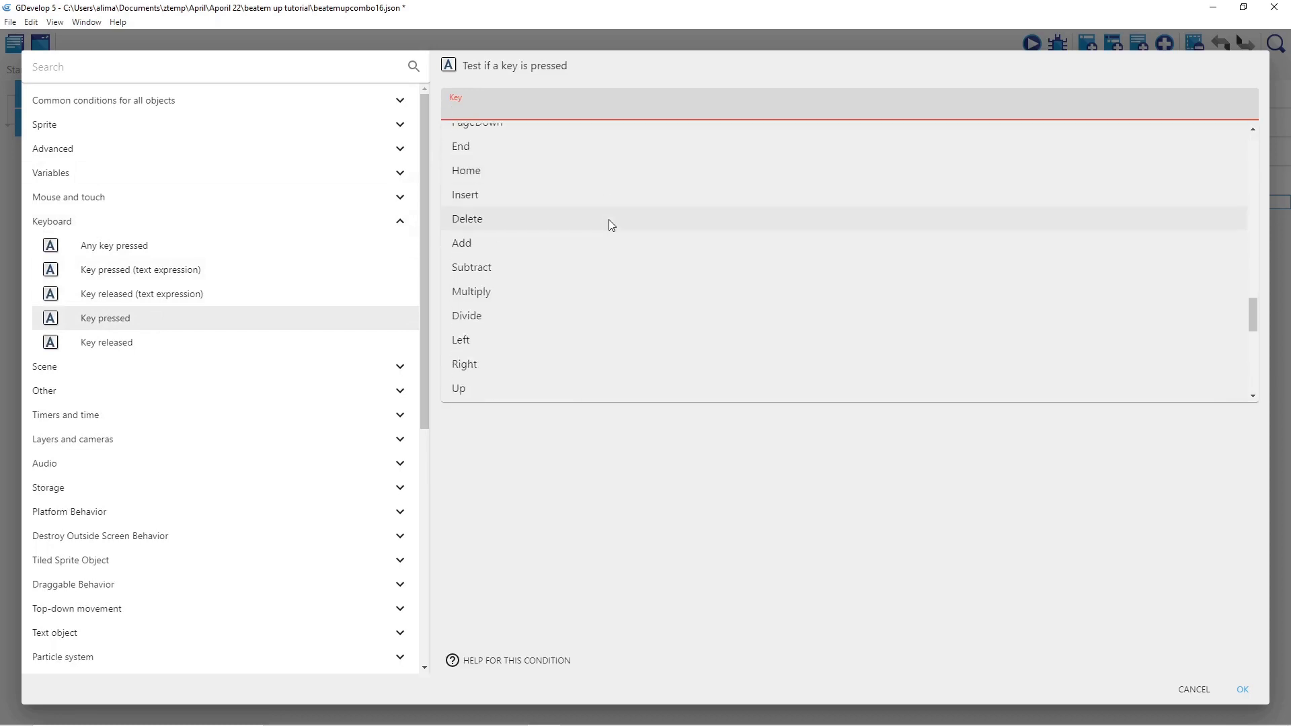
pyautogui.scroll(-2, 607, 219)
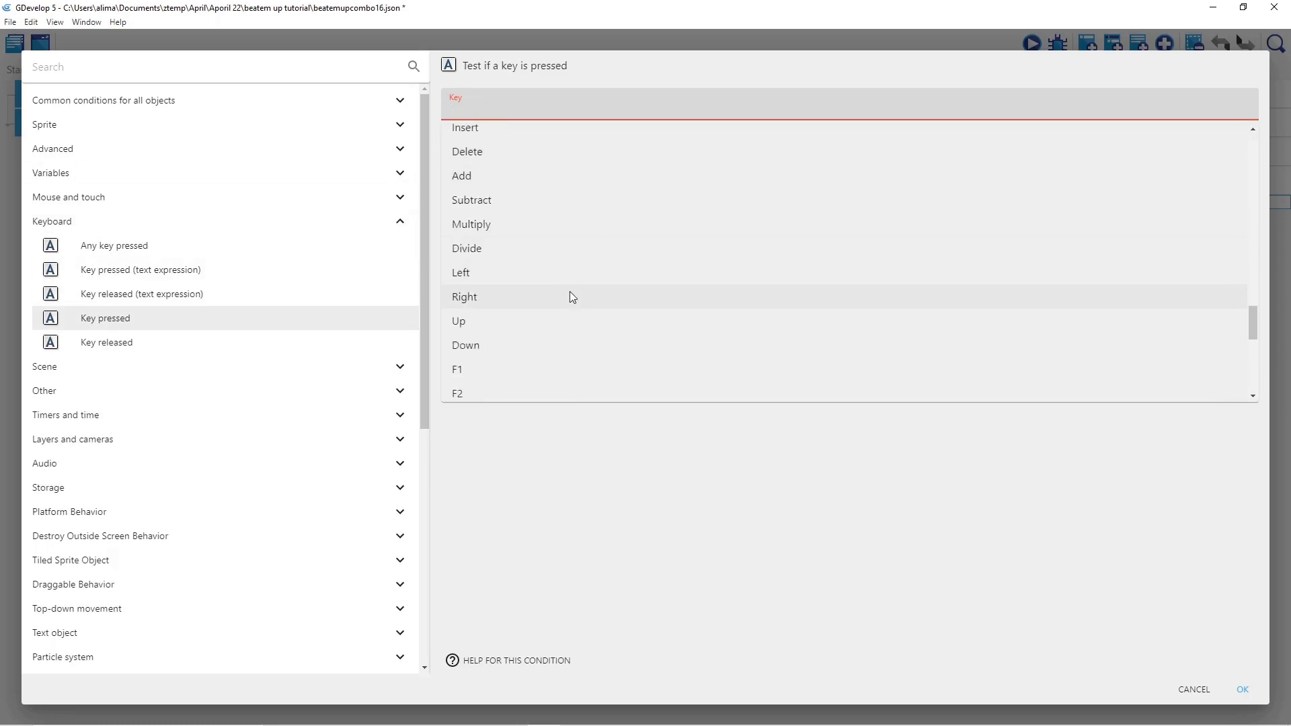
pyautogui.click(570, 293)
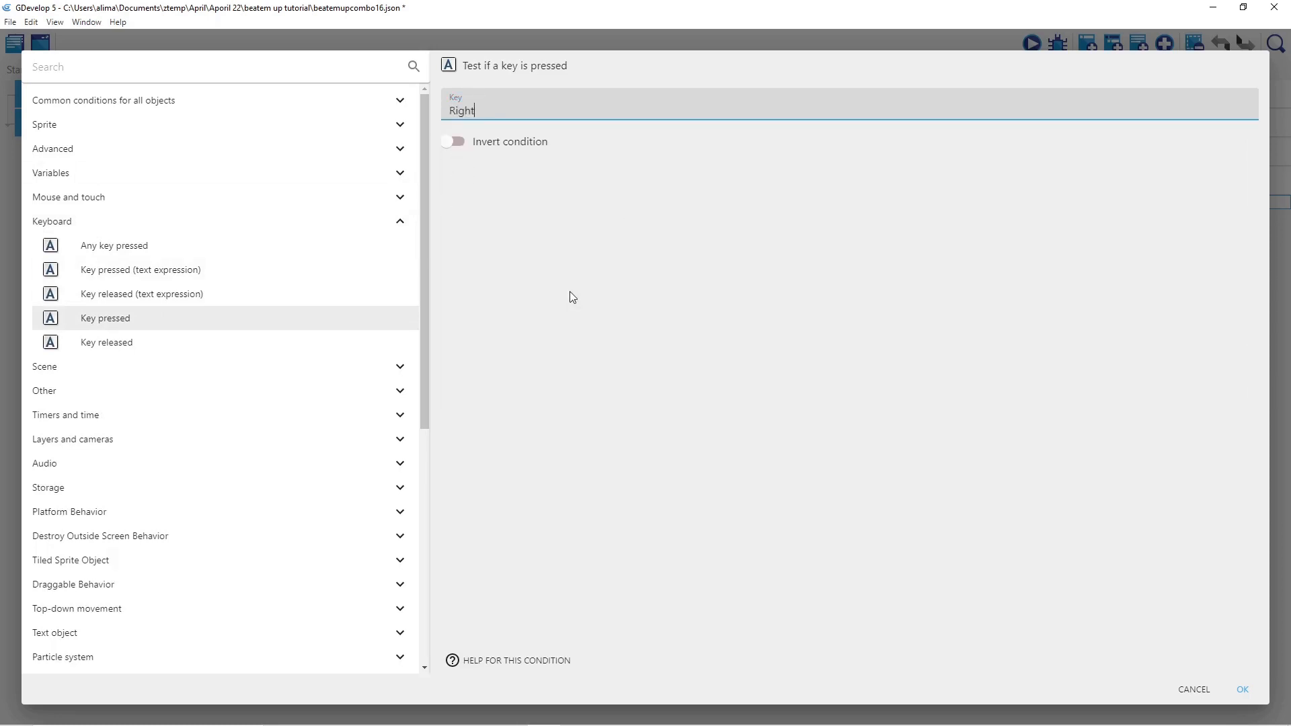
pyautogui.click(1239, 688)
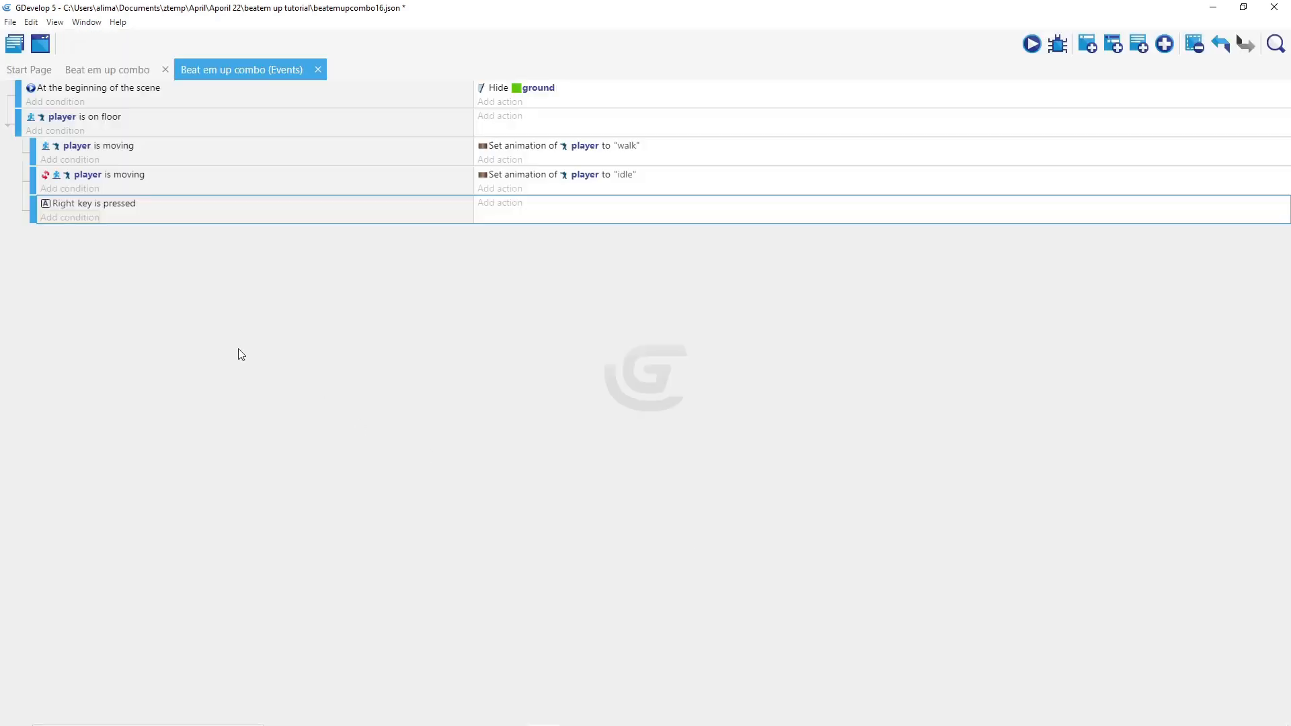
# Add a "Flip the object horizontally" action for the player to the Right key sub-event, with flipping activated
pyautogui.click(515, 208)
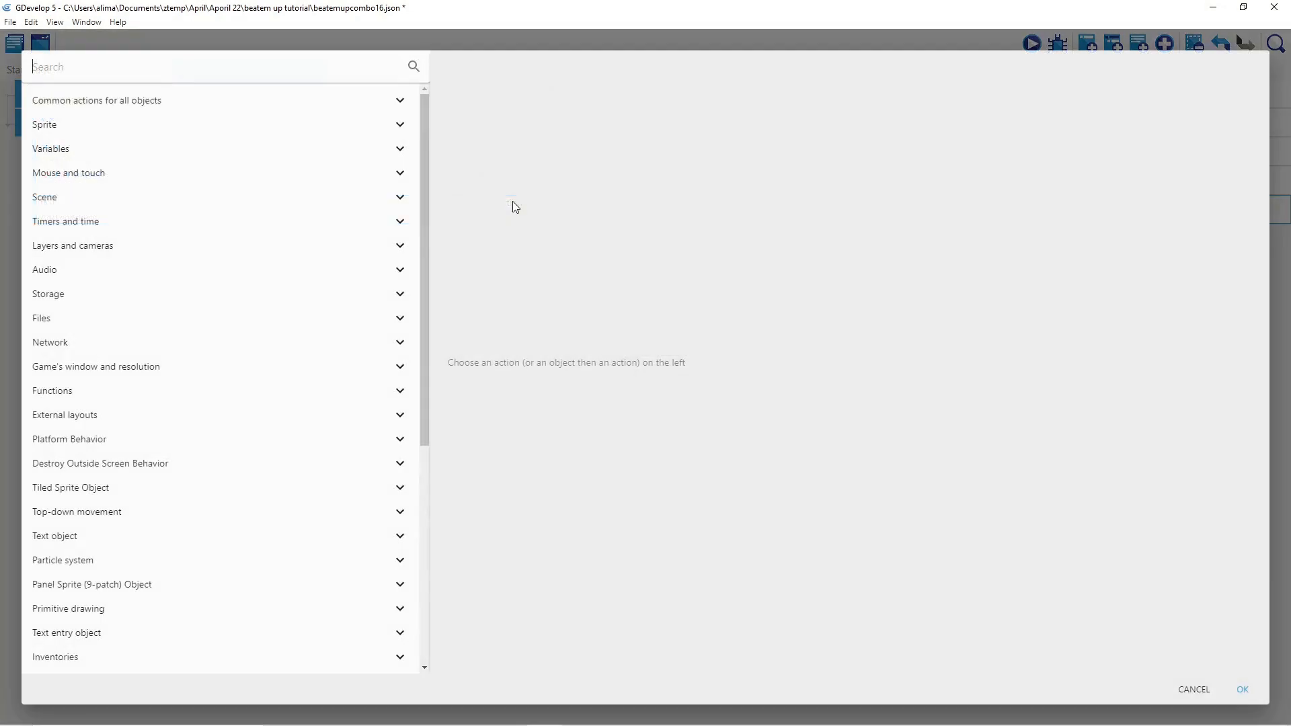
pyautogui.click(159, 128)
pyautogui.click(145, 176)
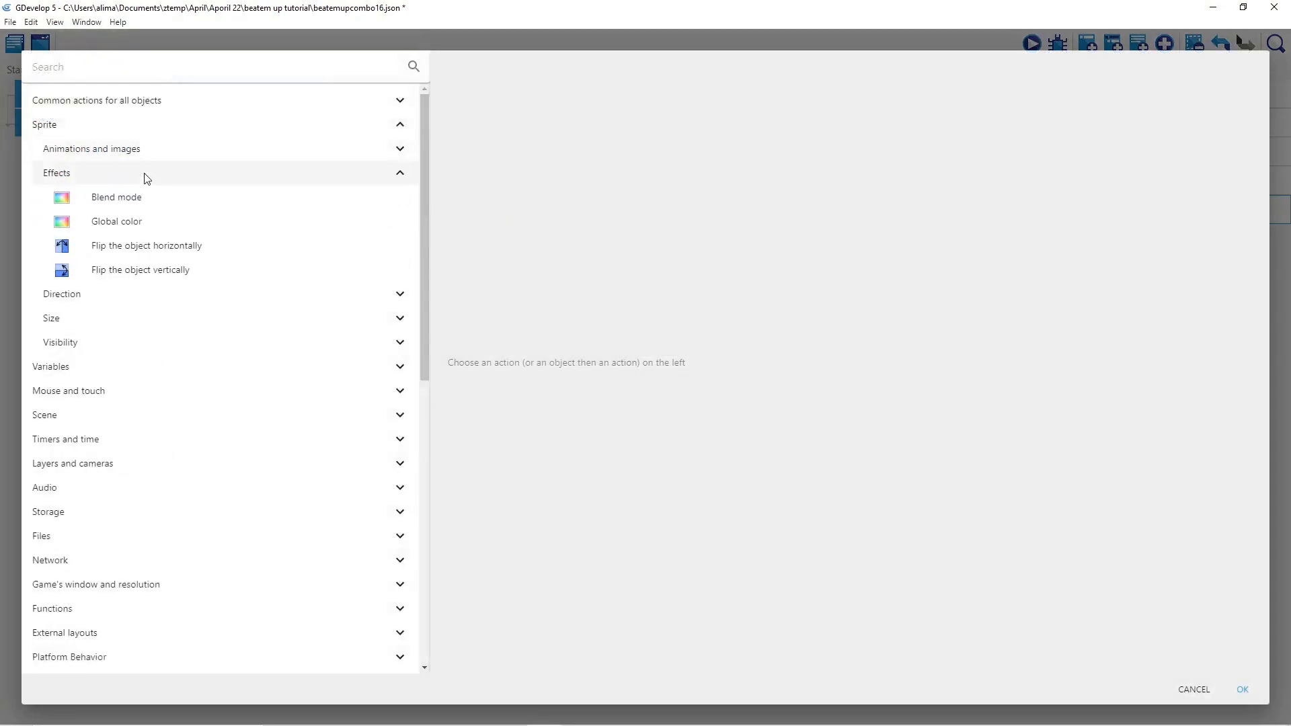
pyautogui.click(225, 252)
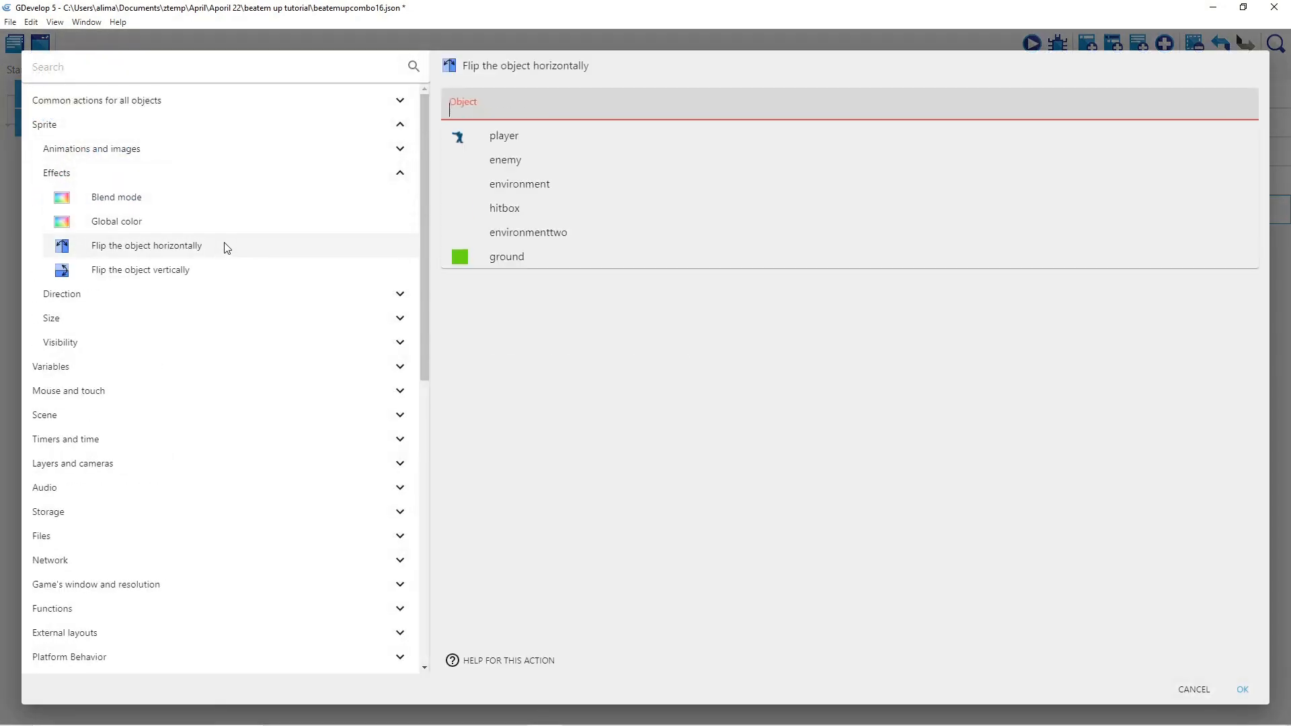
pyautogui.click(544, 138)
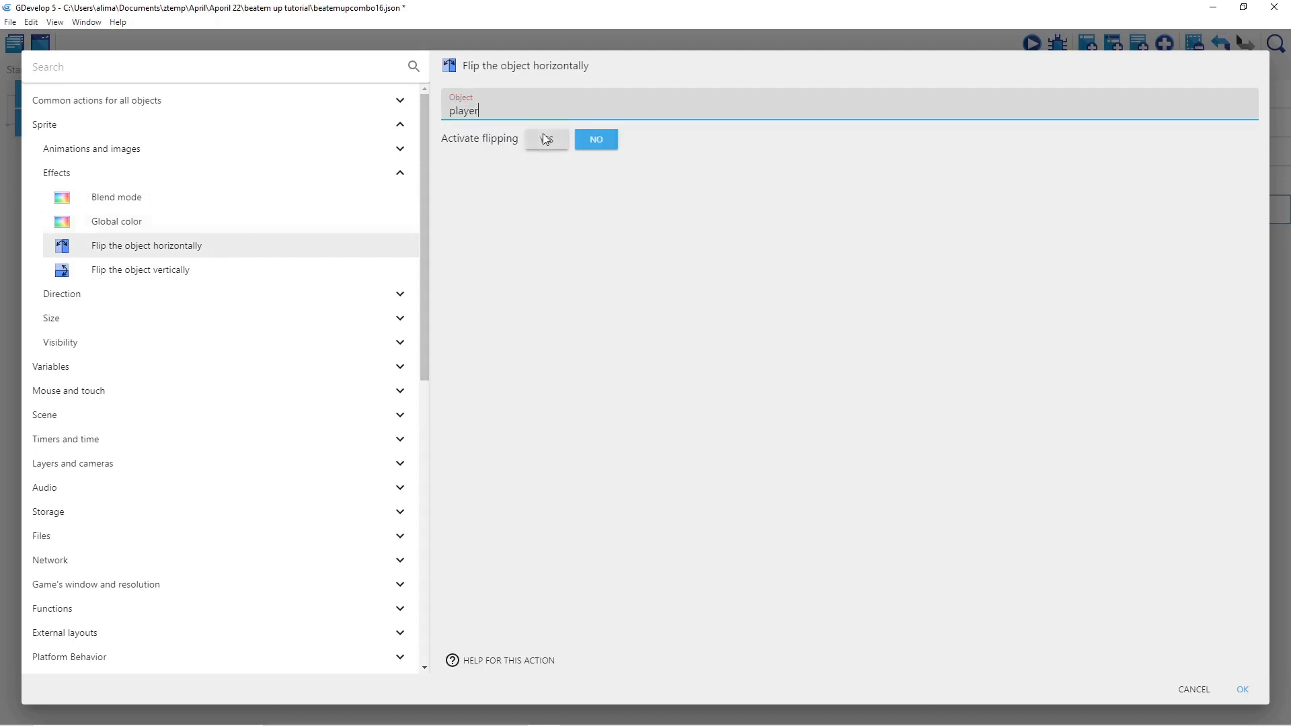
pyautogui.click(546, 141)
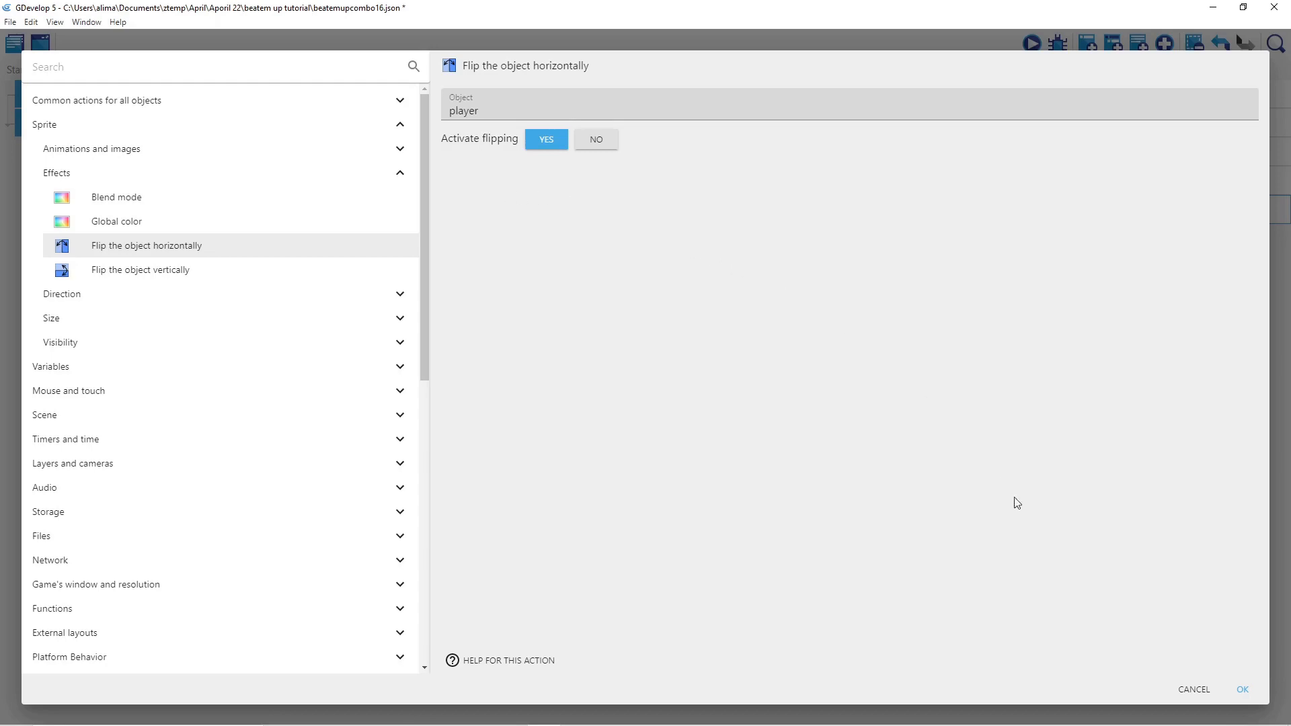
pyautogui.click(1241, 685)
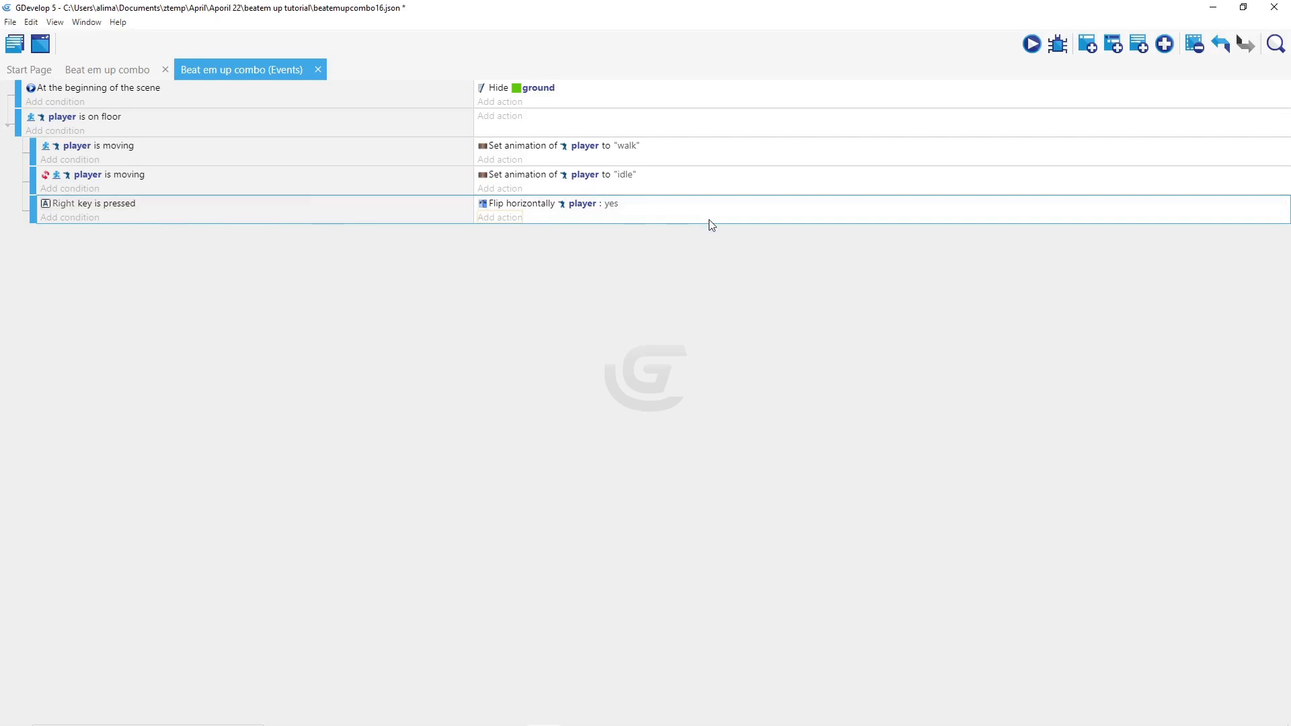
# Add an empty sub-event to the on-floor event and paste a copy of the Right key sub-event there
pyautogui.click(697, 123)
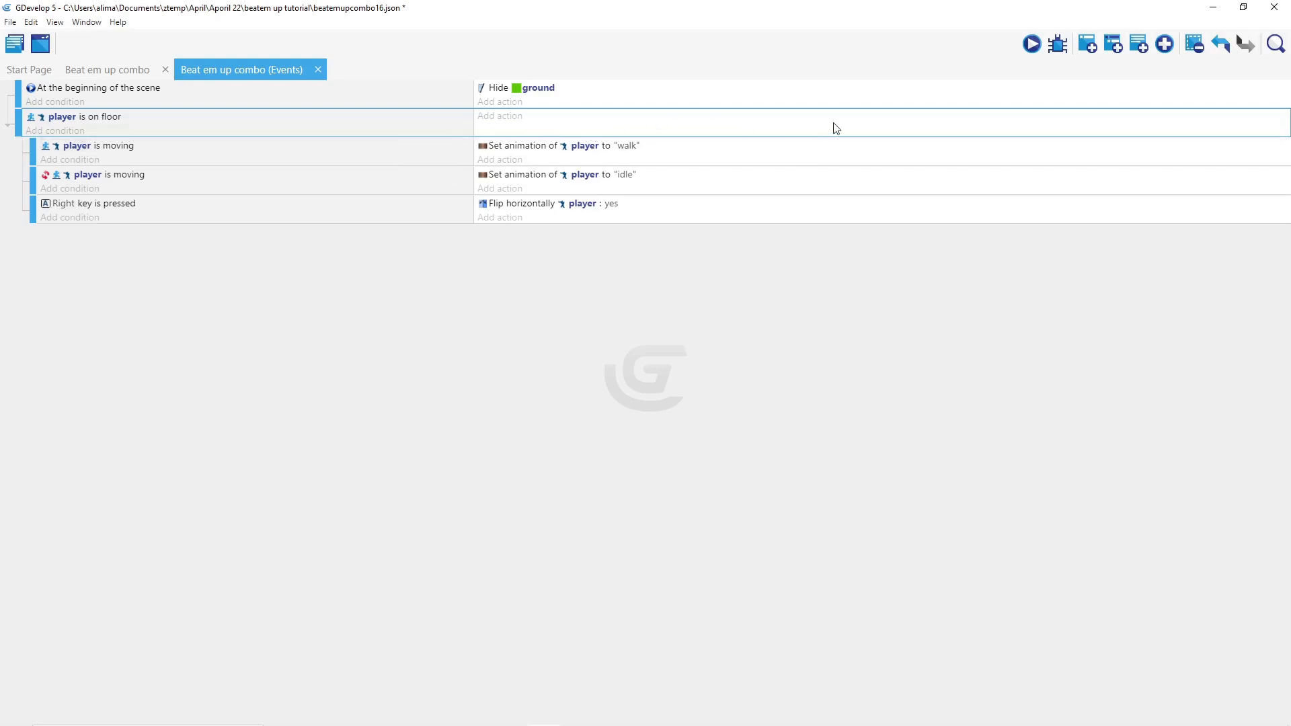
pyautogui.click(1113, 44)
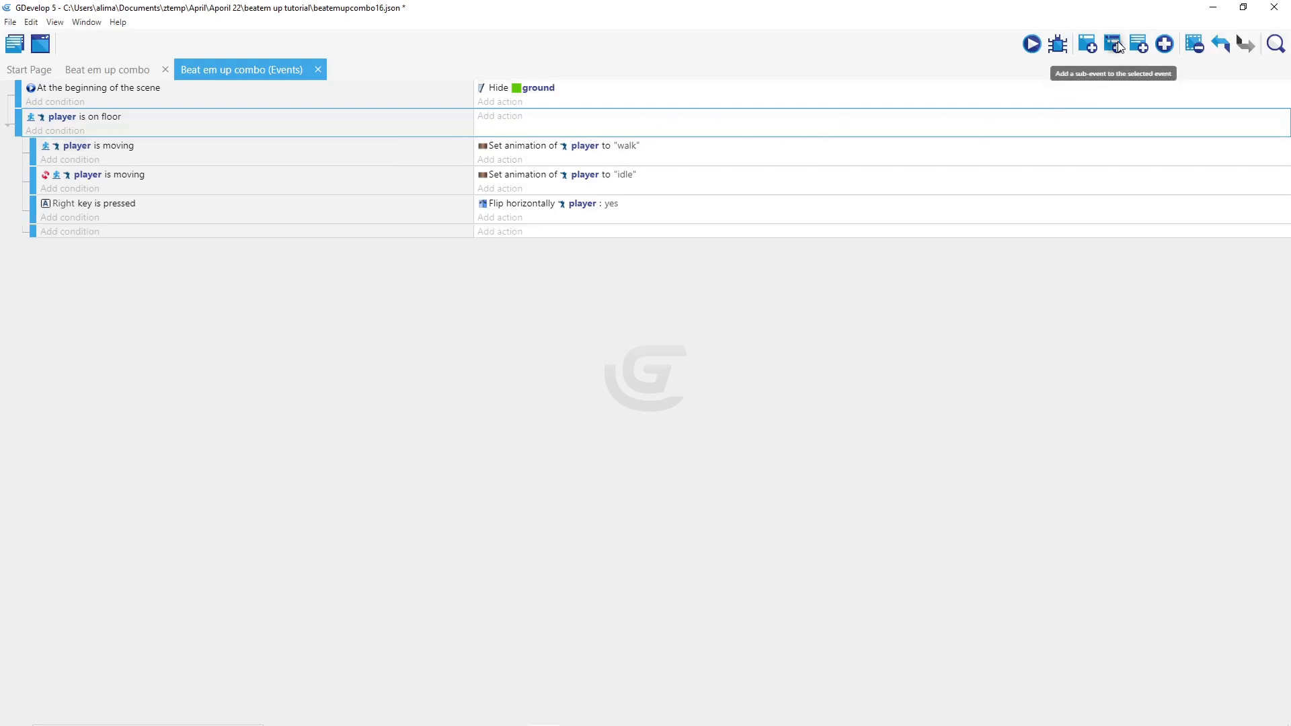
pyautogui.click(845, 223)
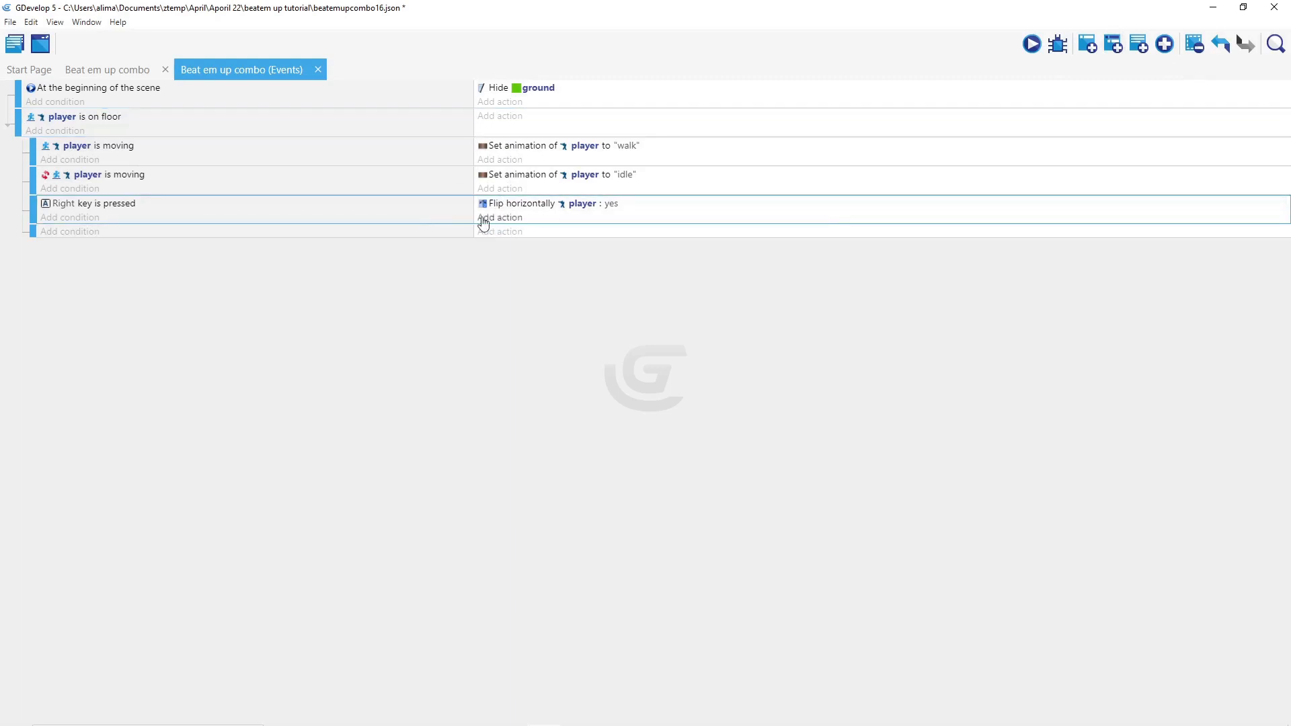
pyautogui.rightClick(682, 213)
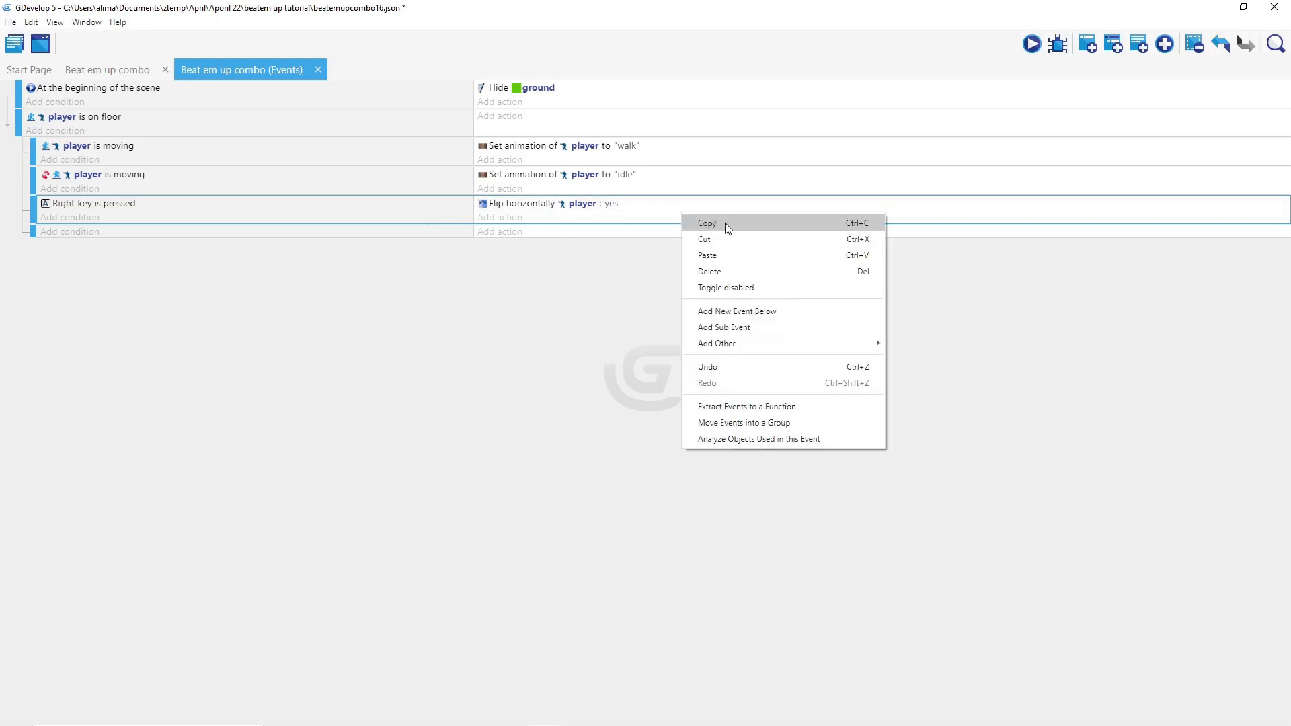
pyautogui.click(724, 224)
pyautogui.click(713, 236)
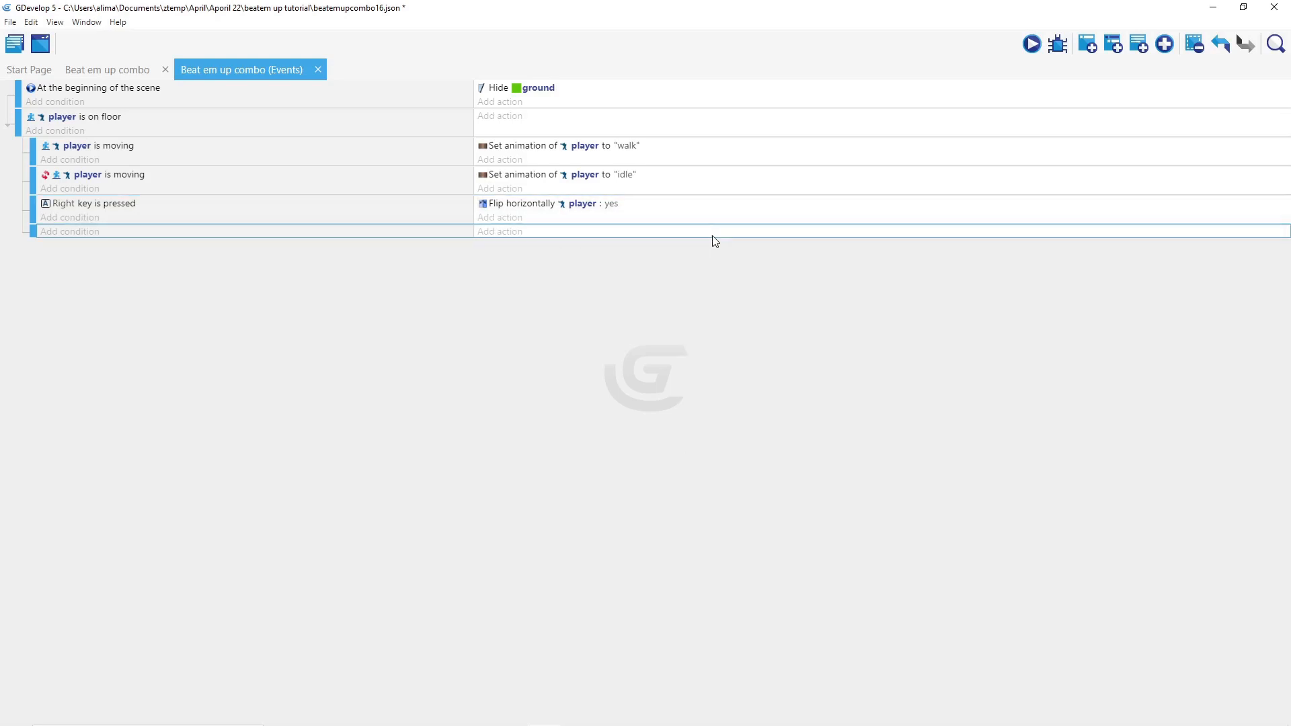
pyautogui.rightClick(710, 241)
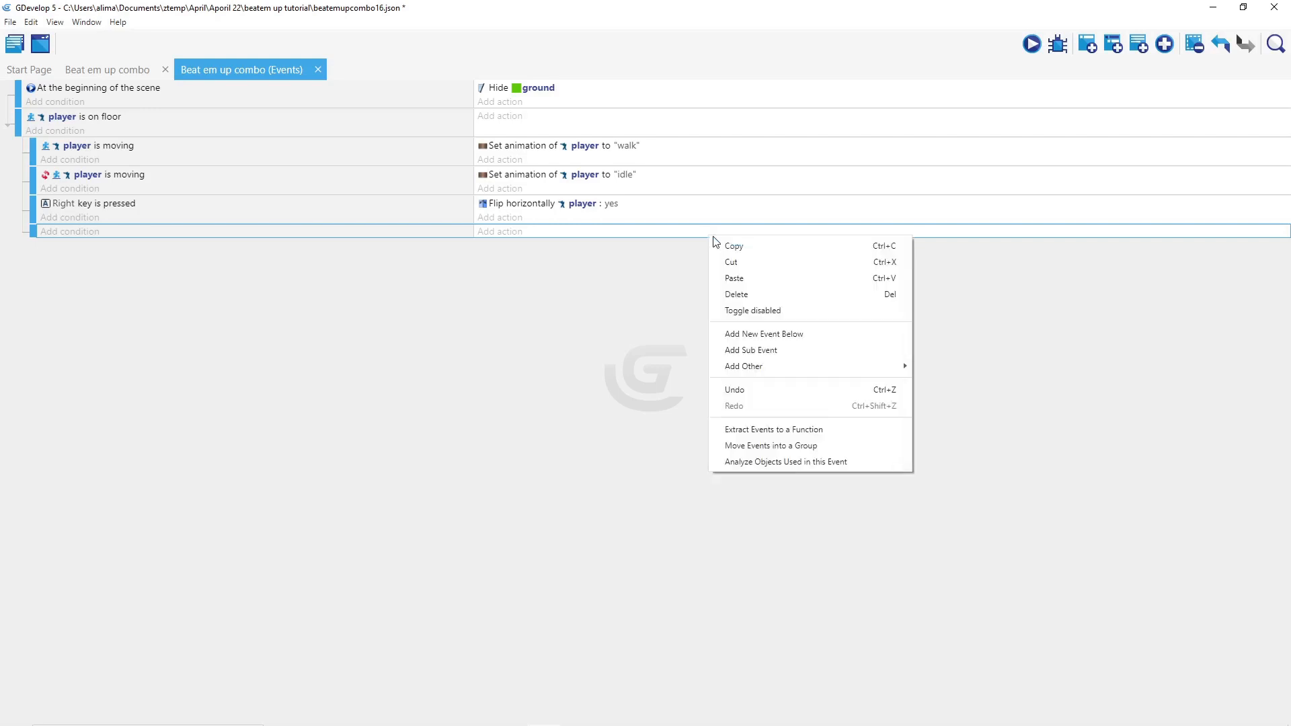
pyautogui.click(734, 279)
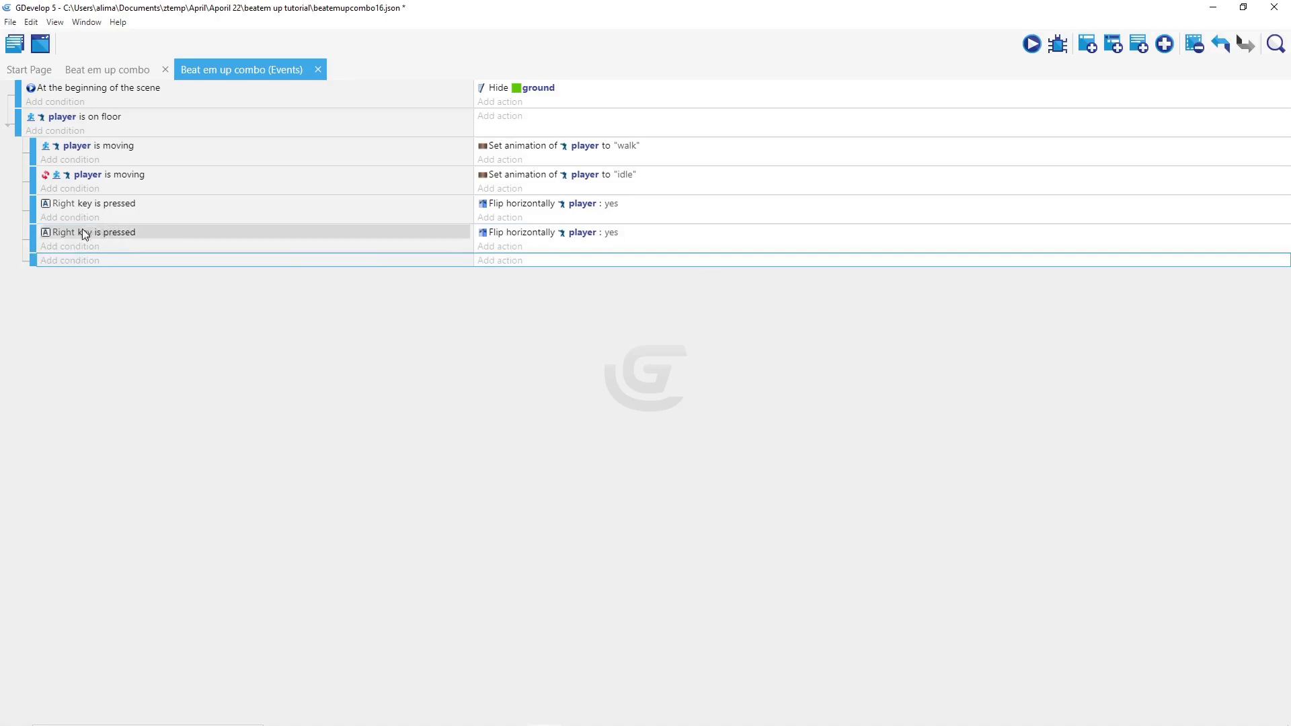
# Change the key in the duplicated sub-event's key-press condition to Left
pyautogui.doubleClick(149, 235)
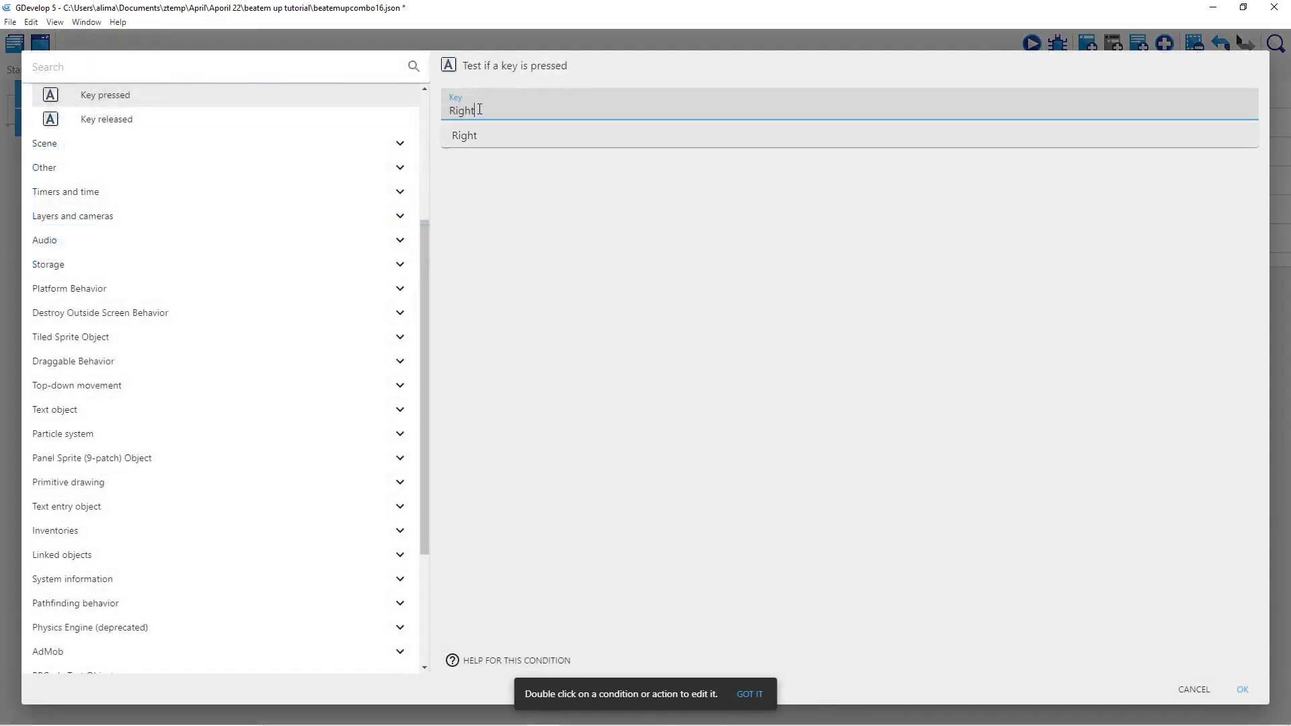
pyautogui.press('BackSpace')
pyautogui.press('BackSpace')
pyautogui.press('BackSpace')
pyautogui.press('BackSpace')
pyautogui.press('BackSpace')
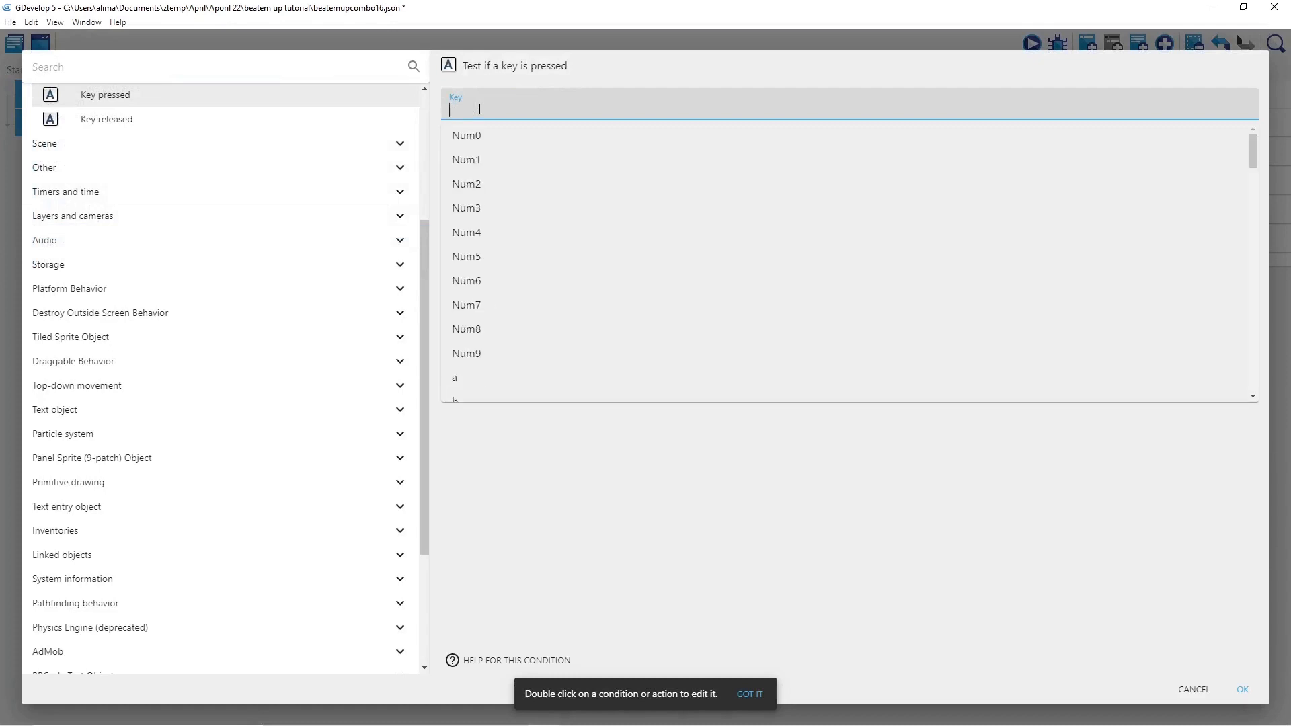
pyautogui.scroll(-12, 502, 224)
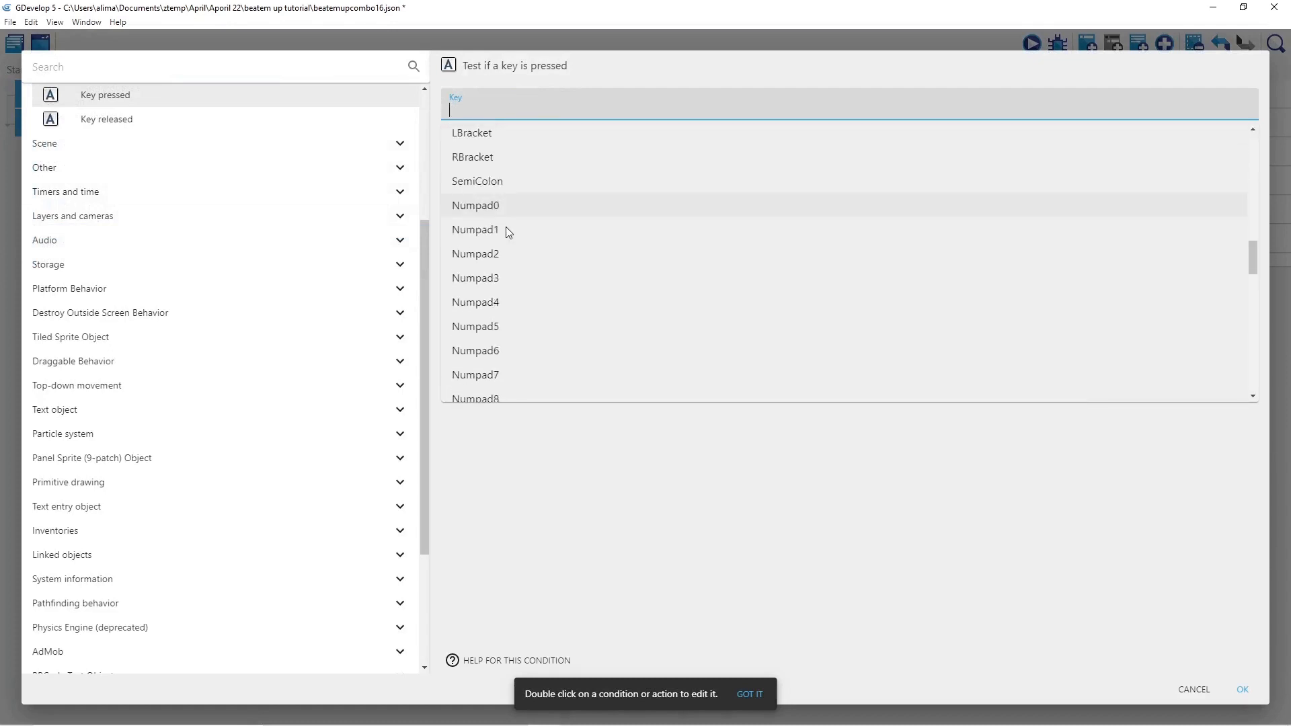
pyautogui.scroll(-10, 507, 229)
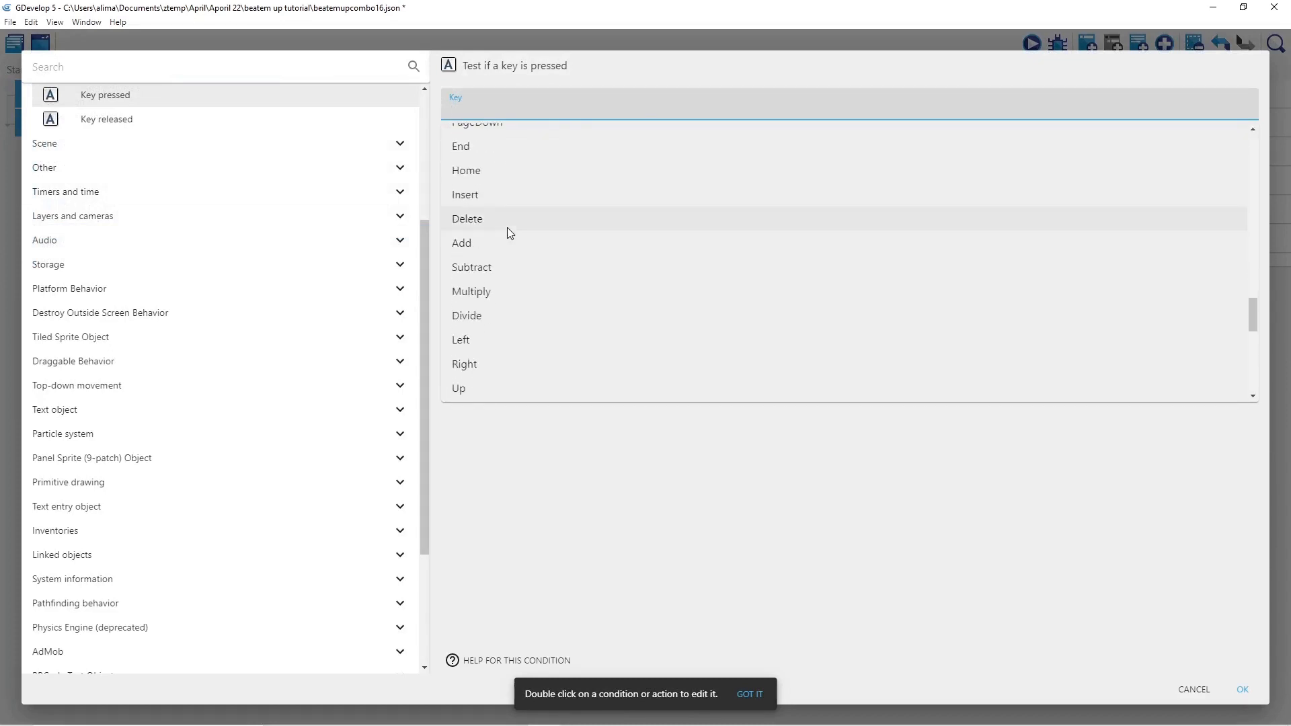
pyautogui.click(484, 337)
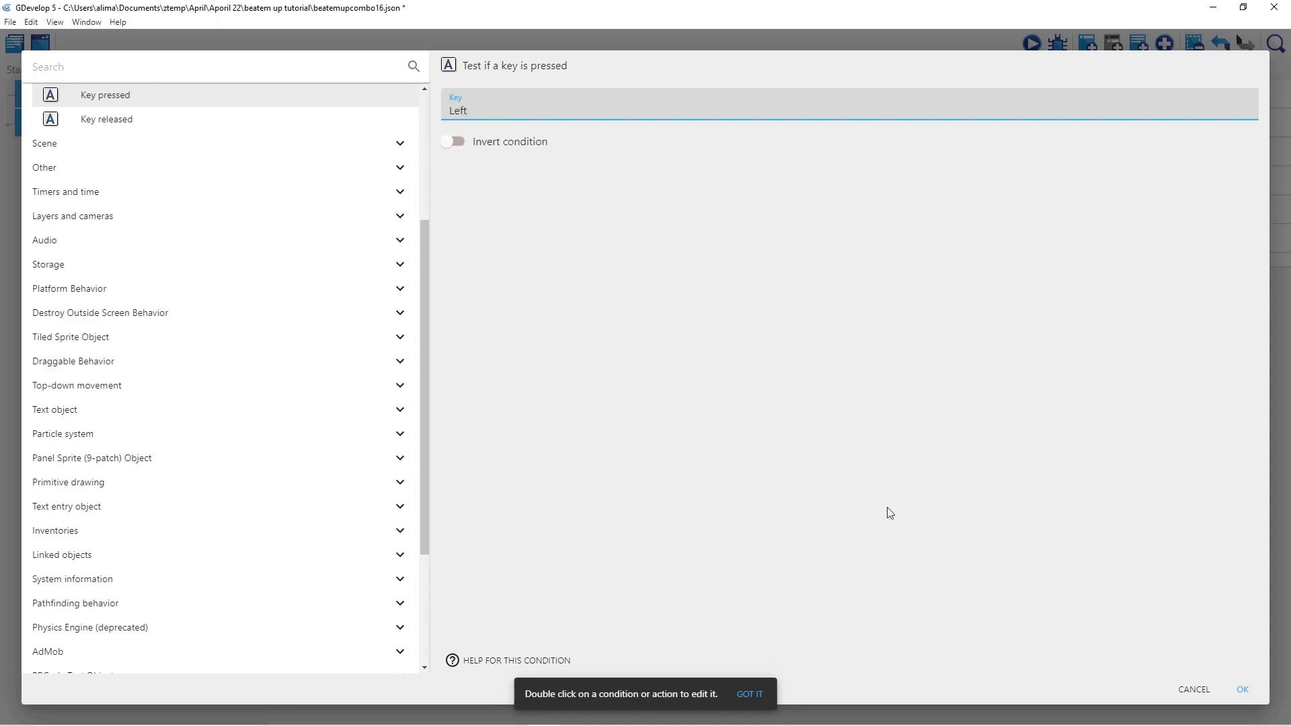
pyautogui.click(1241, 689)
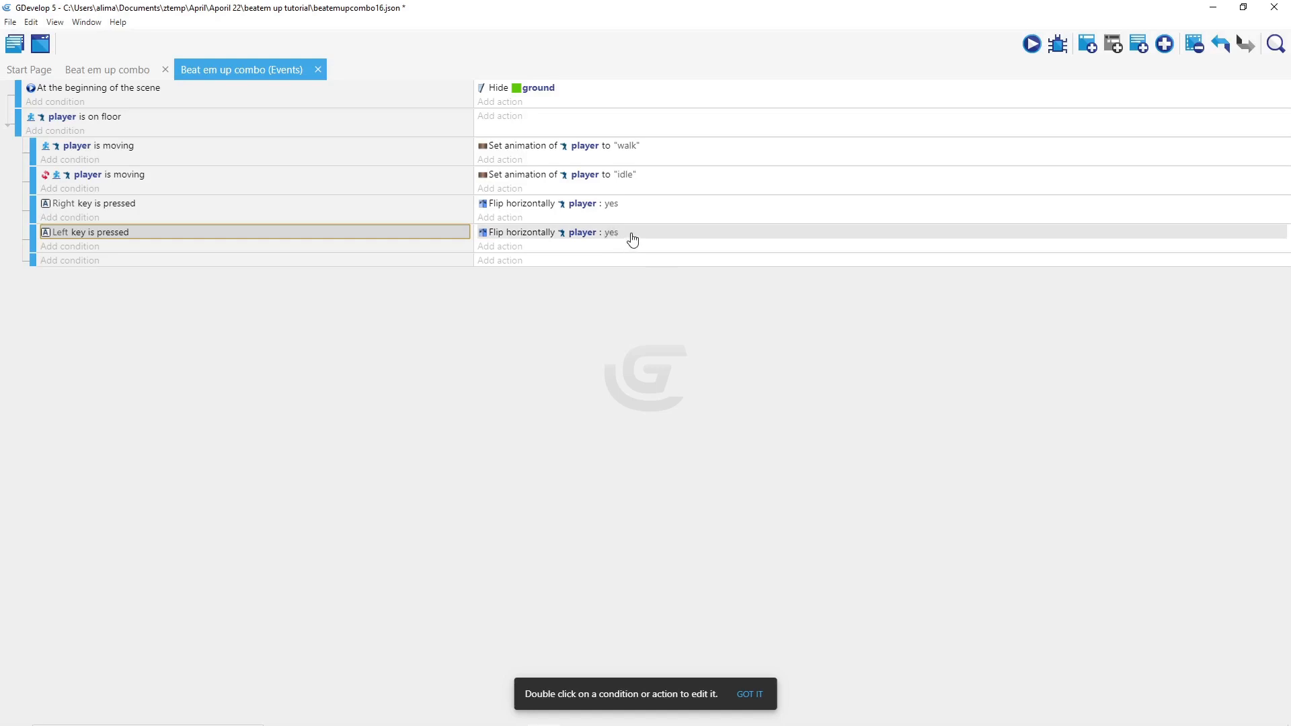
# Set Activate flipping to No in the Left key sub-event's horizontal flip action for the player
pyautogui.doubleClick(632, 239)
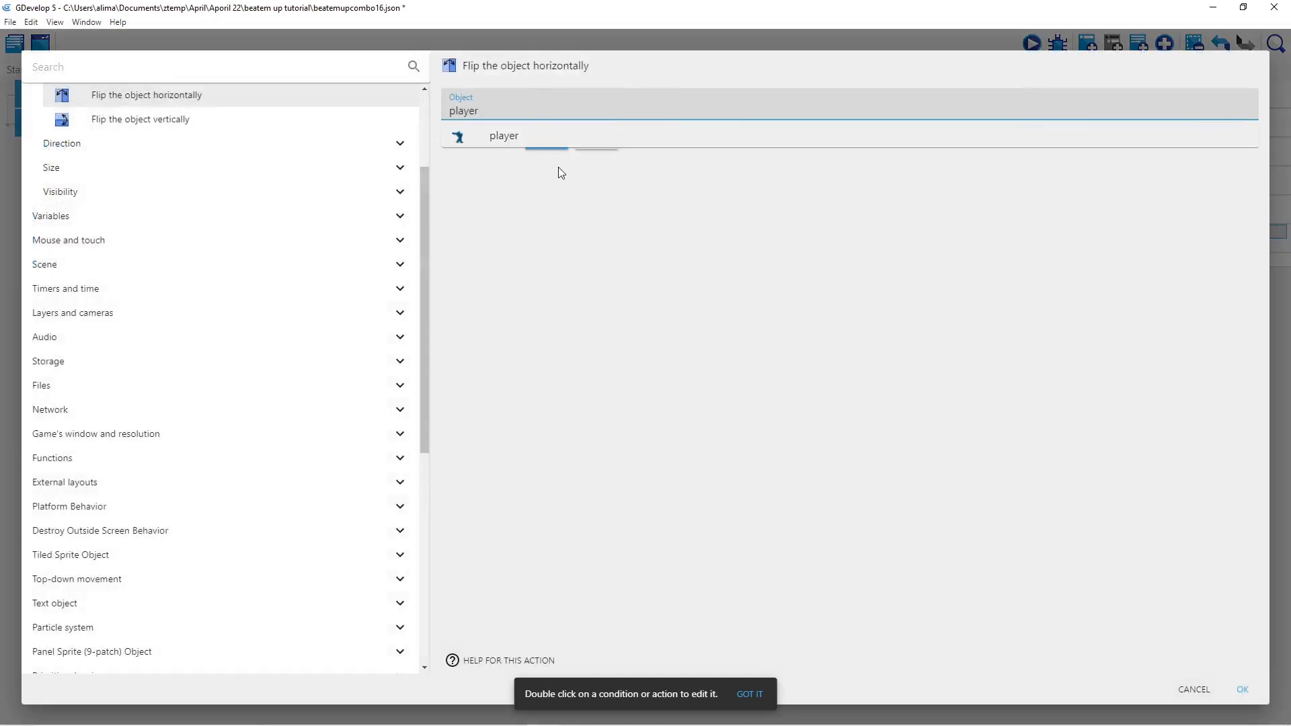
pyautogui.click(564, 179)
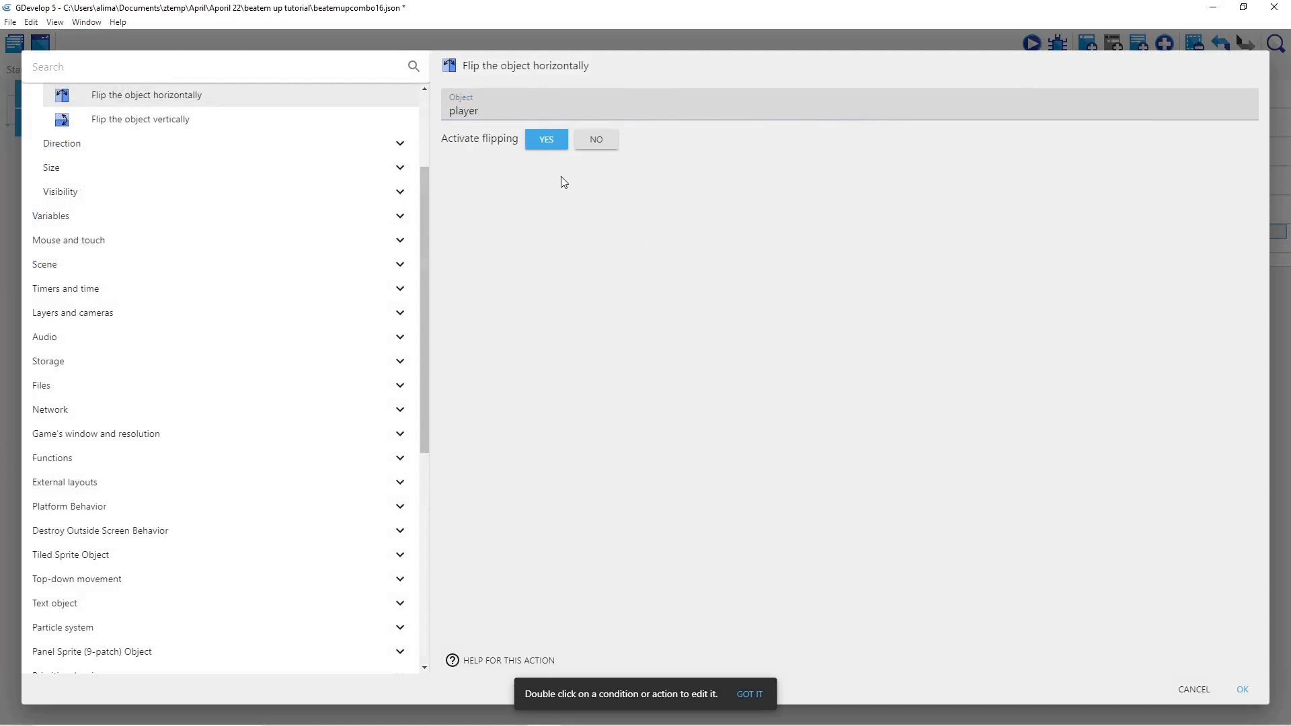
pyautogui.click(596, 142)
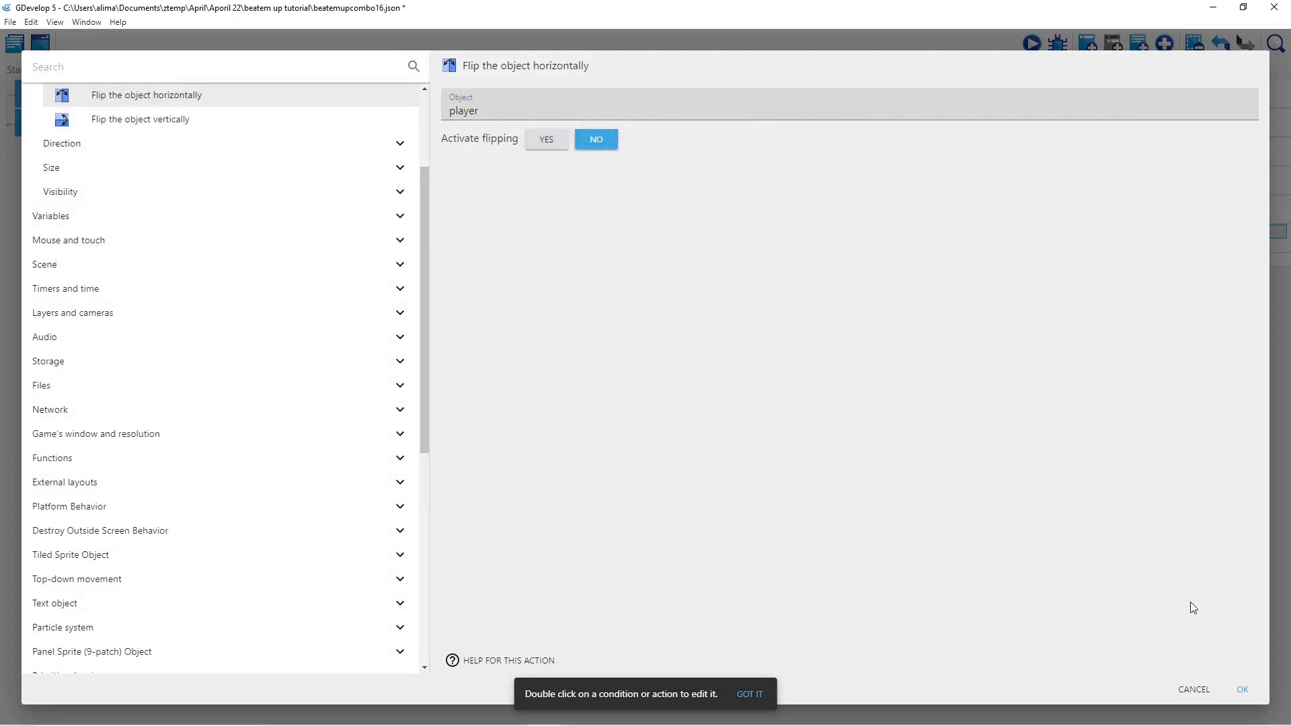
pyautogui.click(1241, 690)
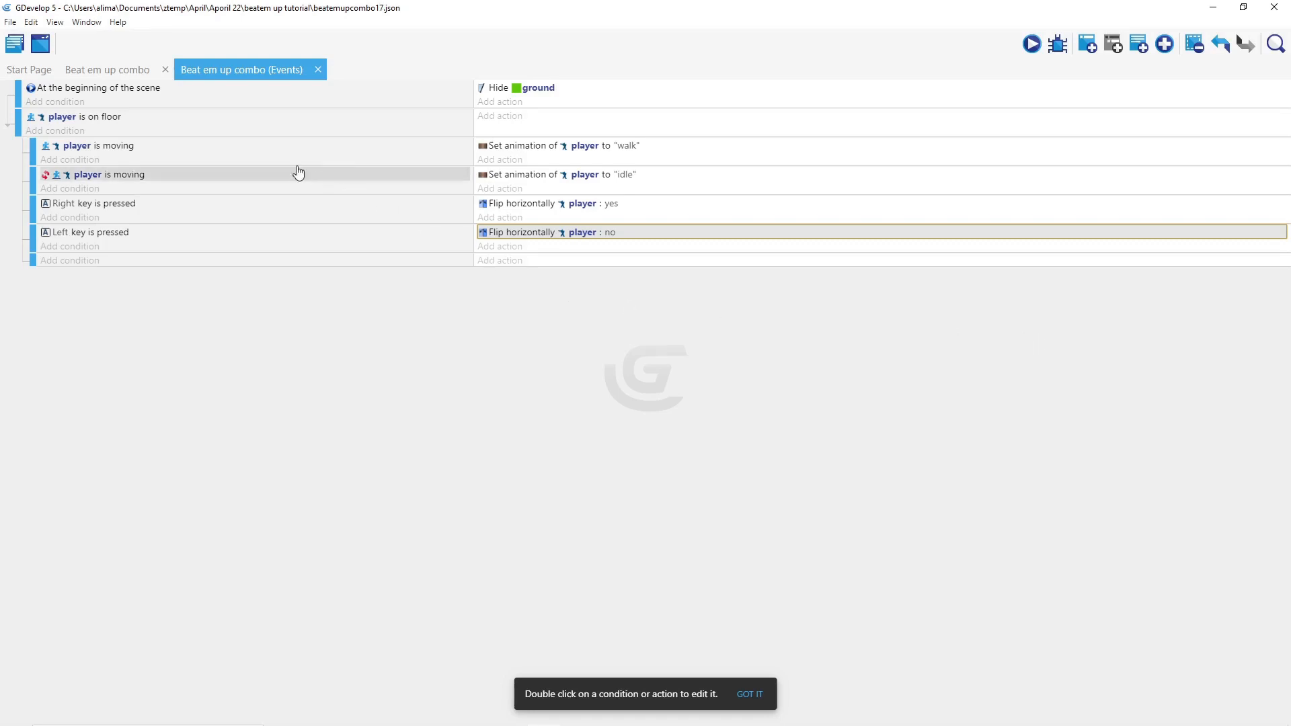
# Preview the game from the scene editor and walk the player right and left to test the horizontal flipping
pyautogui.click(125, 73)
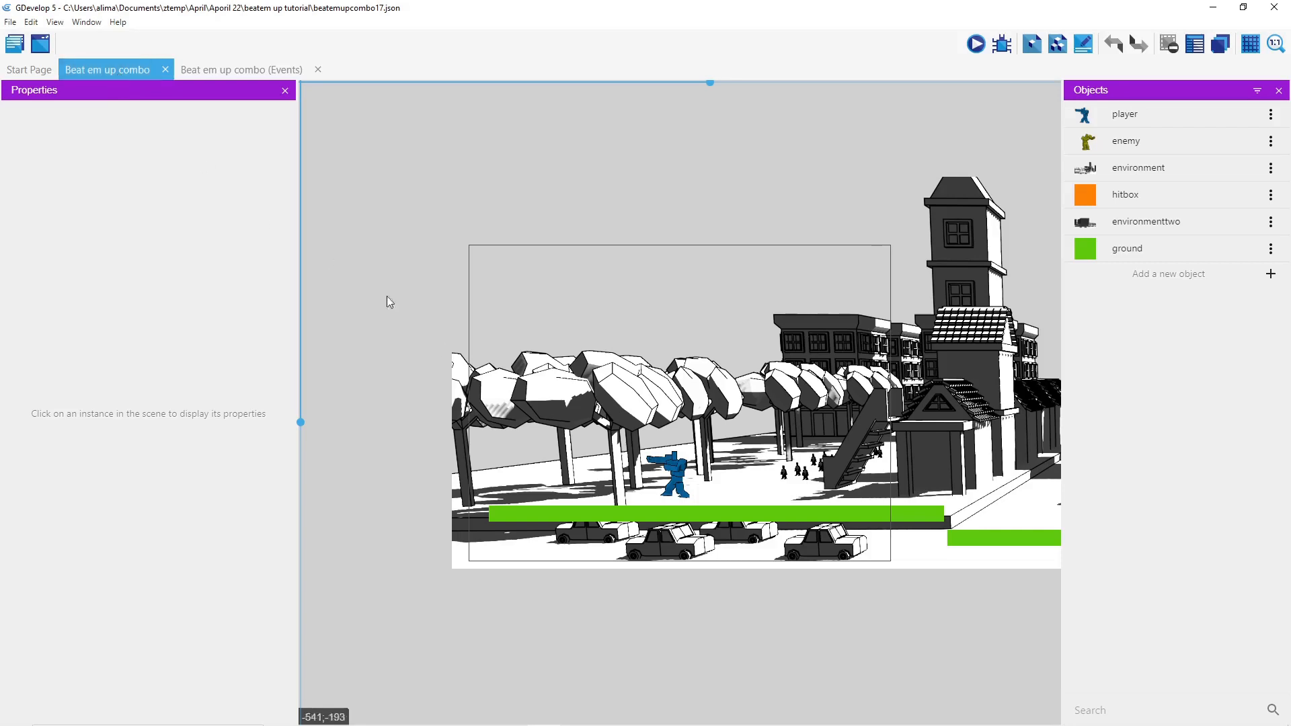
pyautogui.click(976, 45)
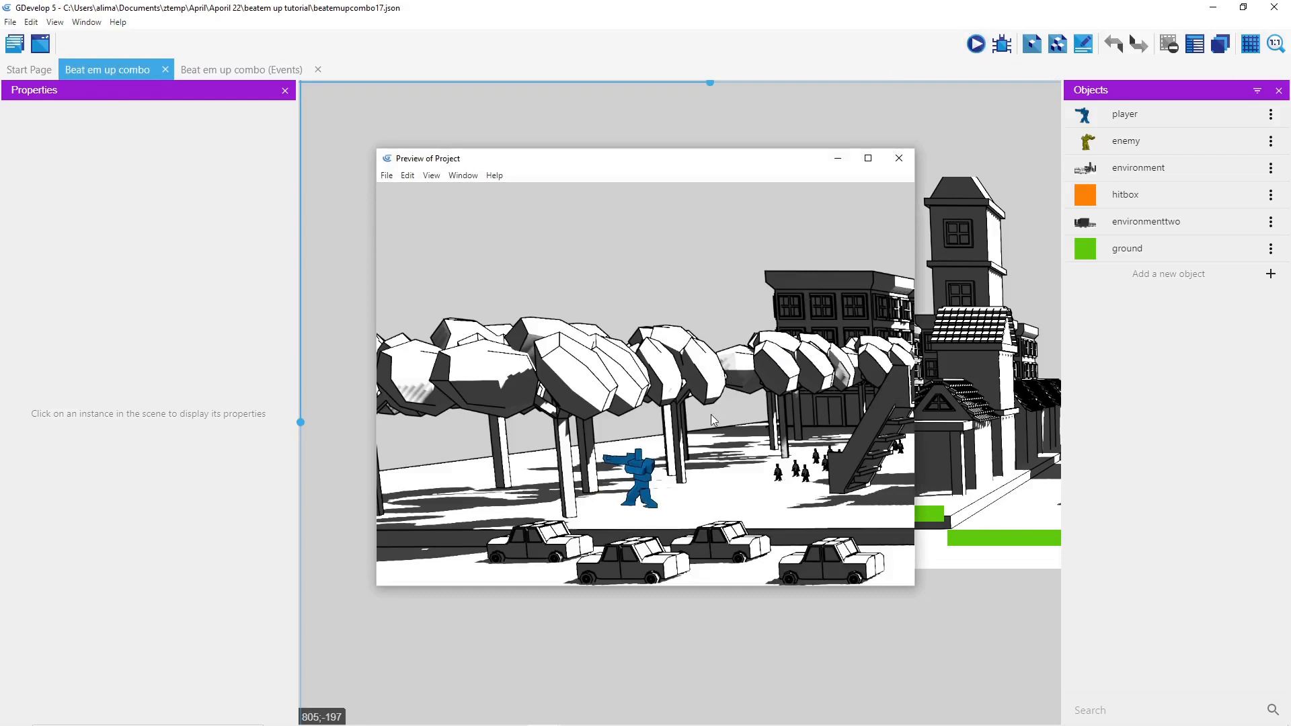
pyautogui.press('Right')
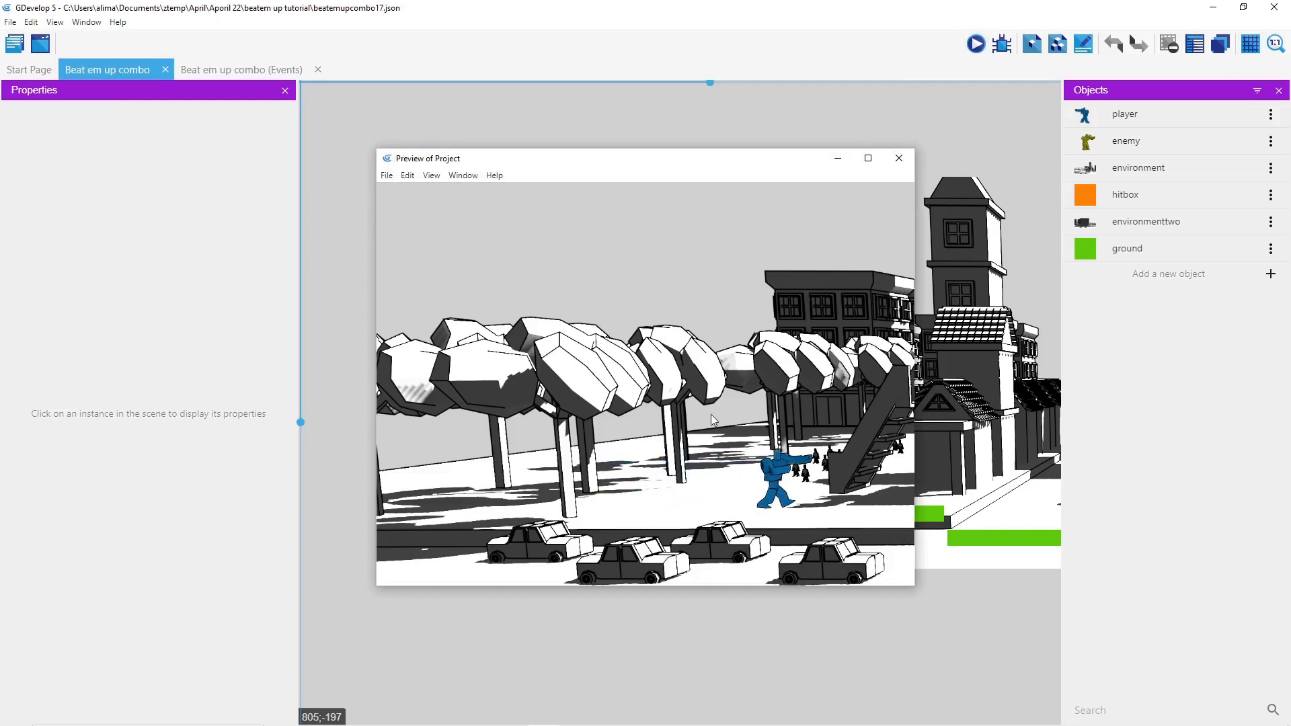
pyautogui.press('Left')
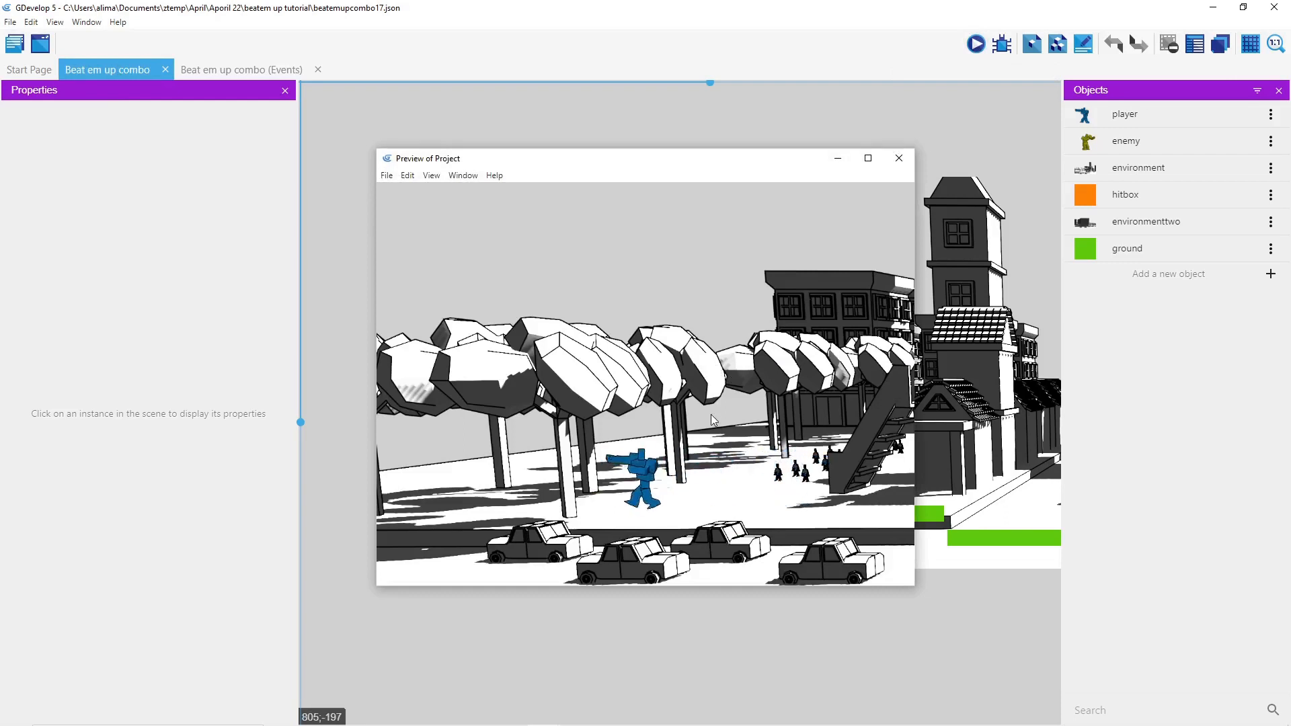
pyautogui.press('Right')
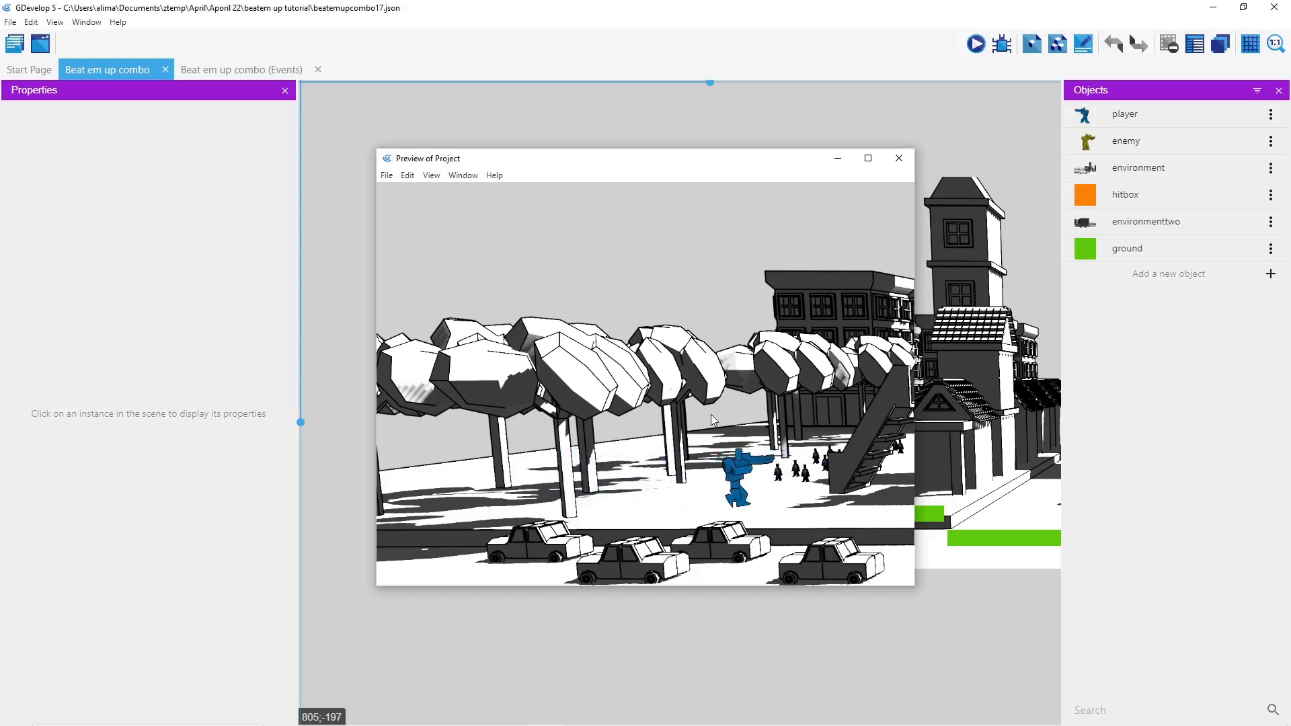
# Walk the player back and forth in the running preview to check its facing direction, and close the preview
pyautogui.press('Left')
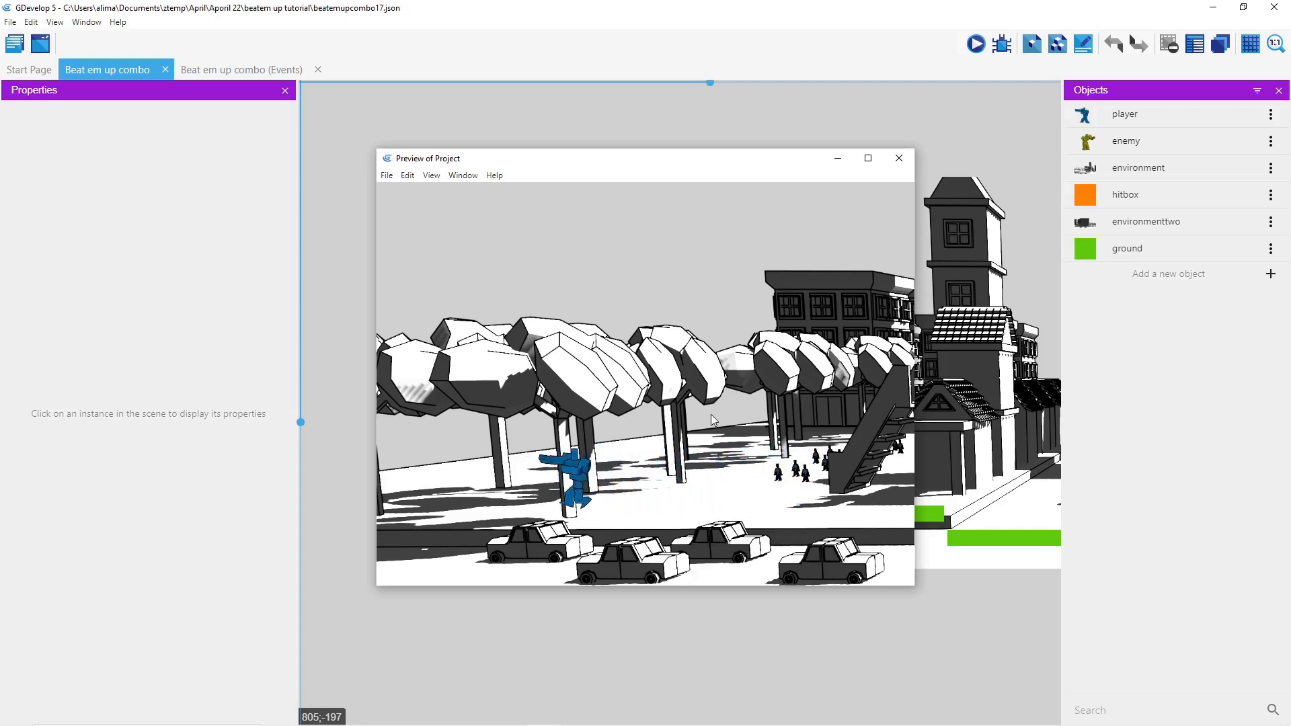
pyautogui.press('Right')
pyautogui.press('Right')
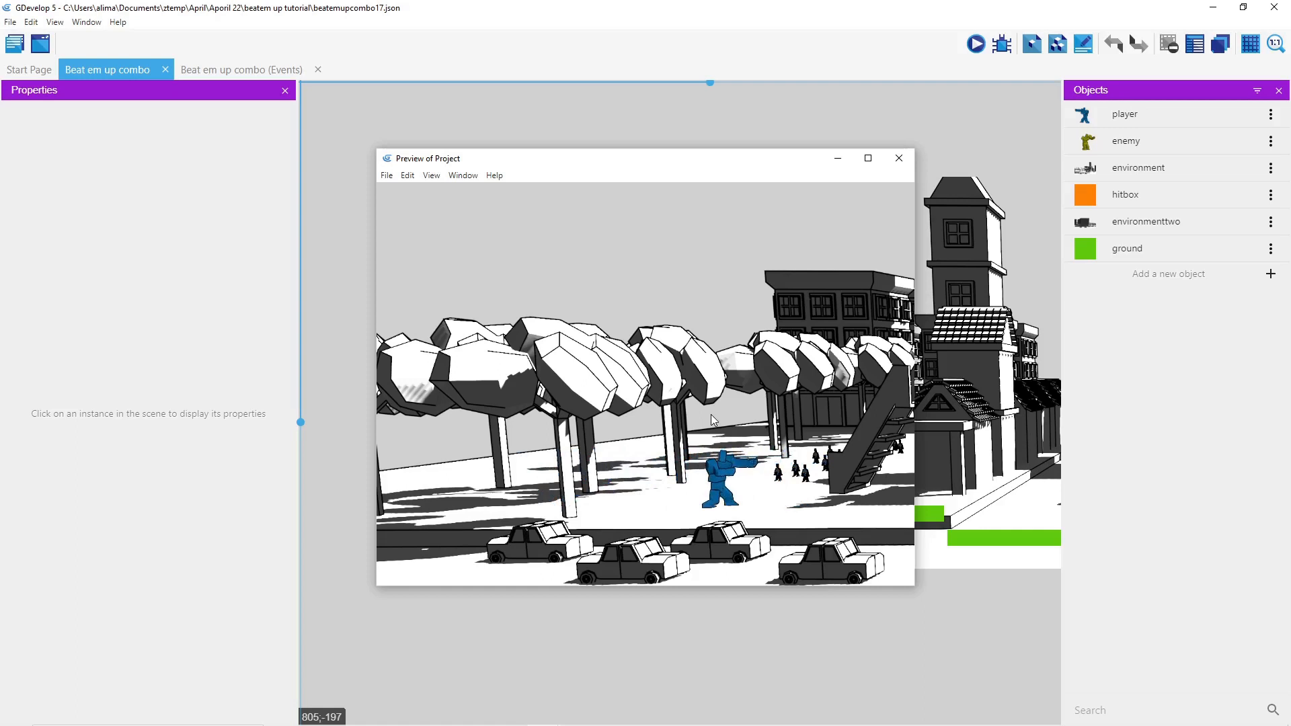
pyautogui.press('Right')
pyautogui.press('Left')
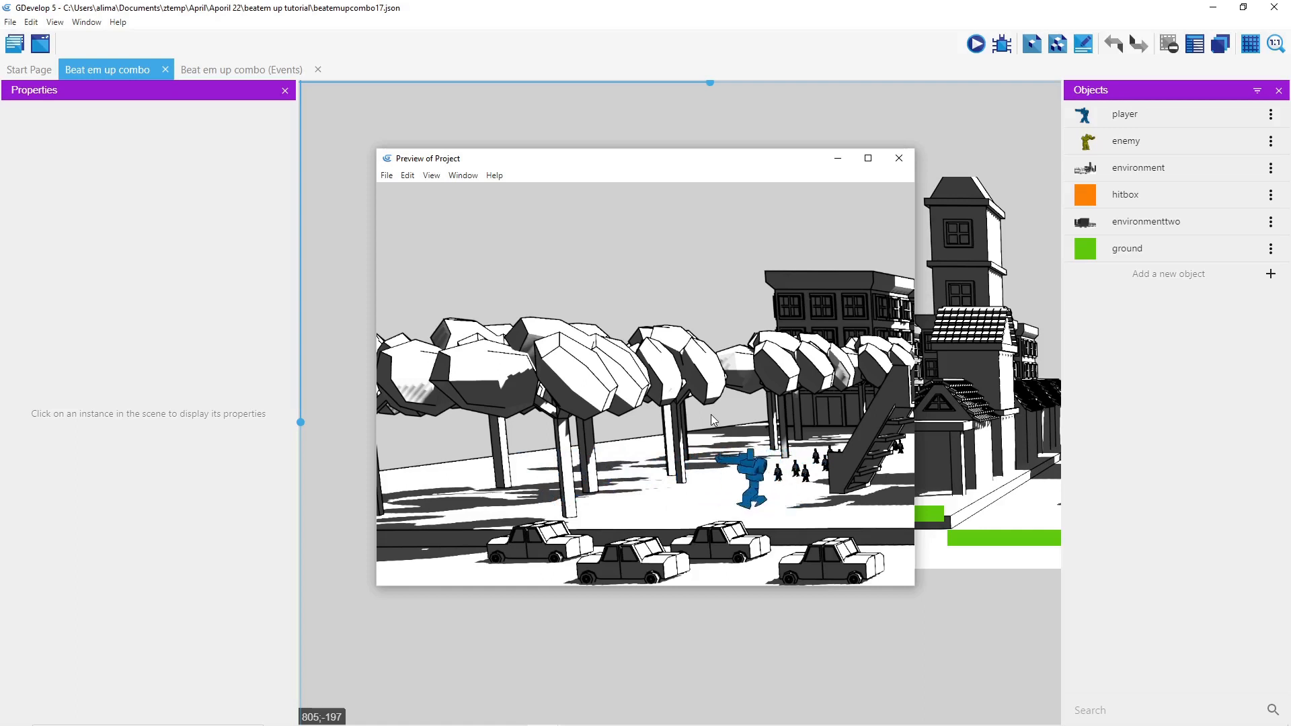
pyautogui.press('Right')
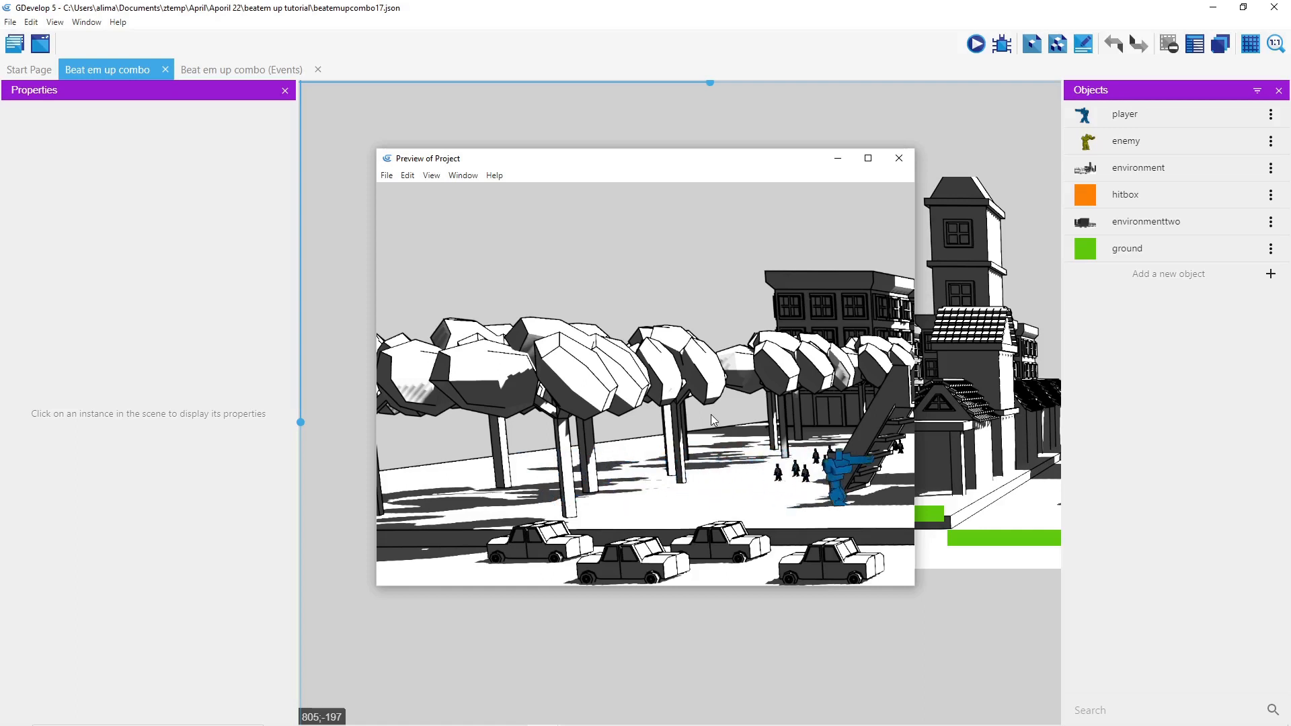
pyautogui.press('Left')
pyautogui.press('Right')
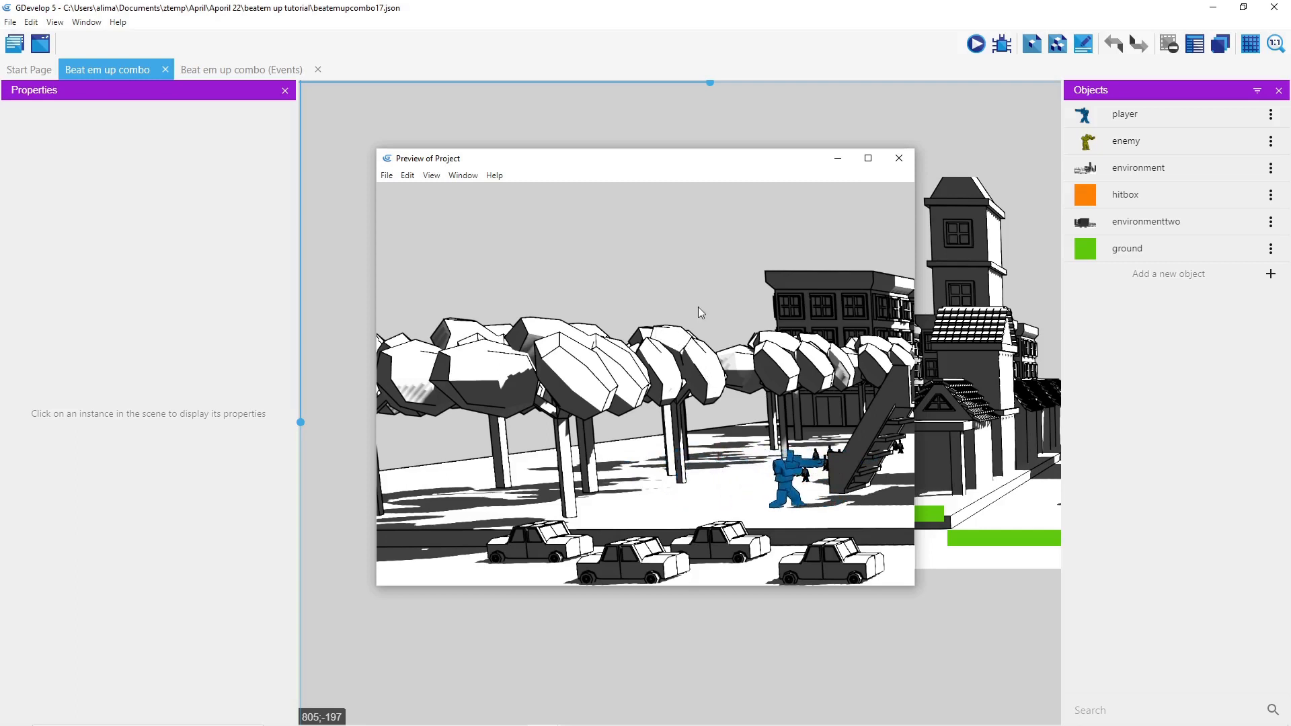
pyautogui.click(898, 159)
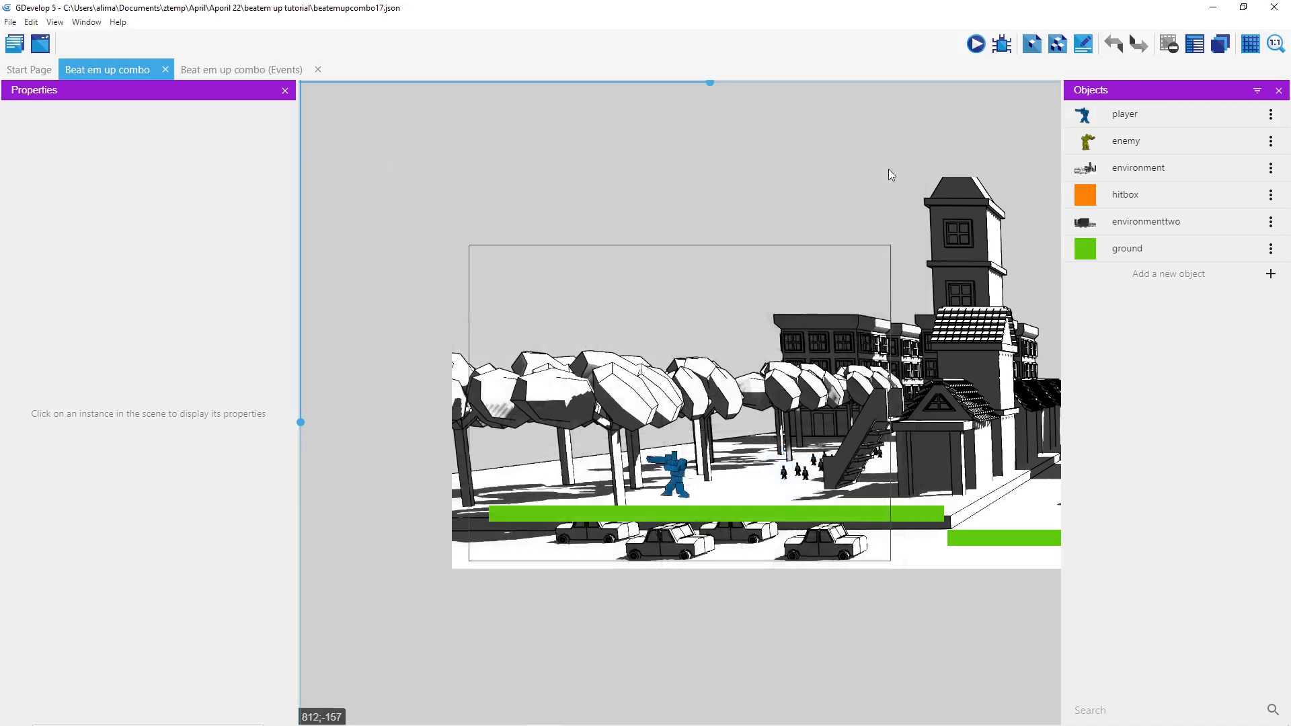
# Add a Center the camera on an object within limits action for the player to the empty sub-event in the scene's events
pyautogui.click(236, 69)
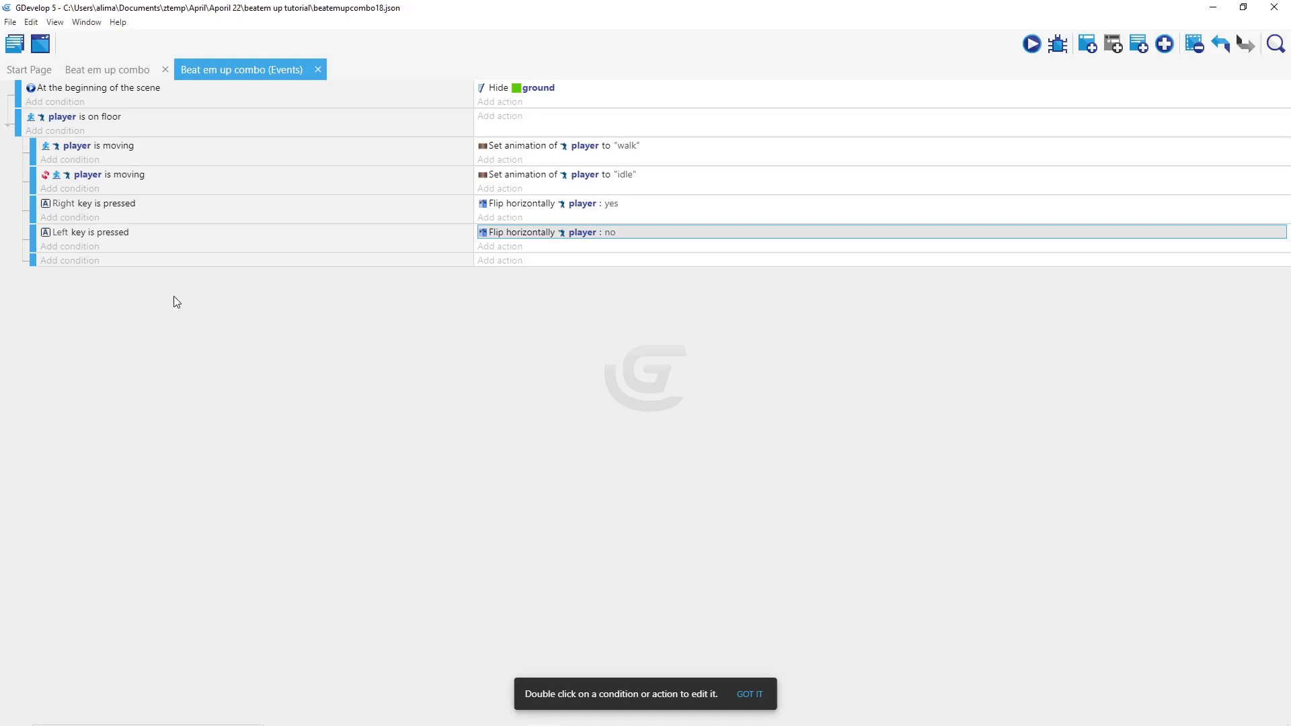
pyautogui.click(500, 260)
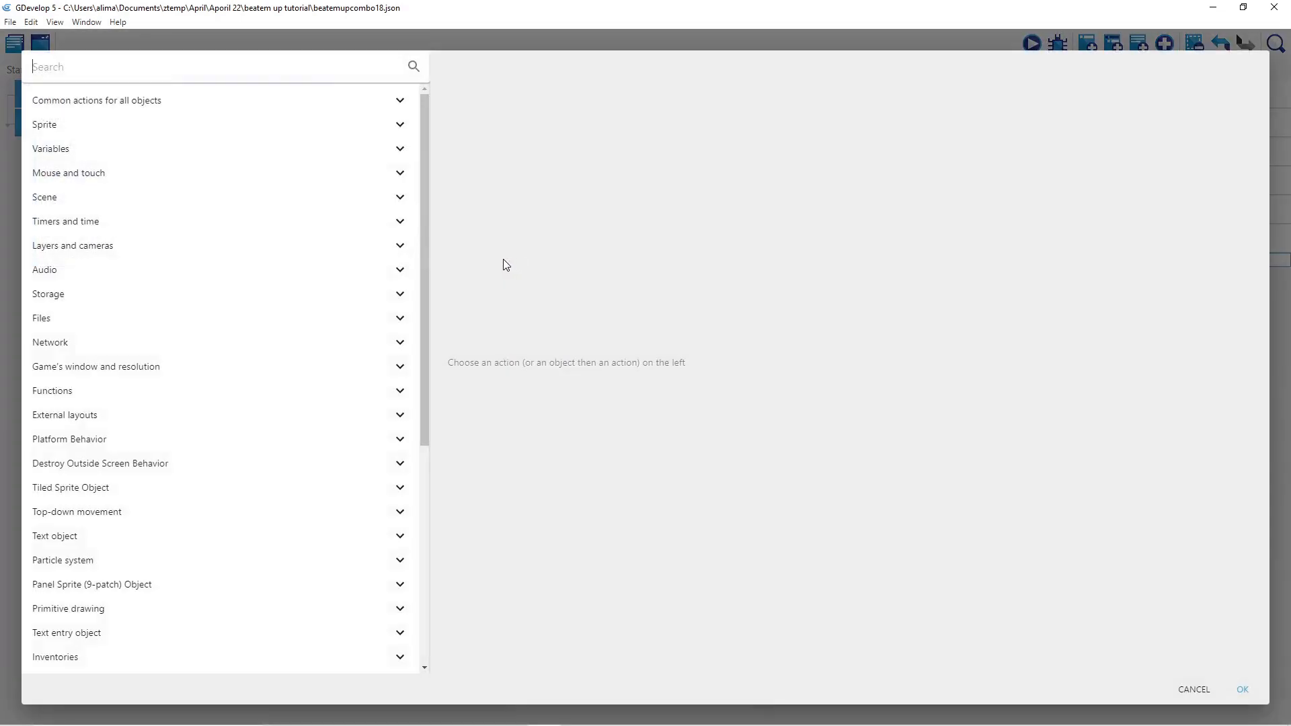
pyautogui.click(246, 244)
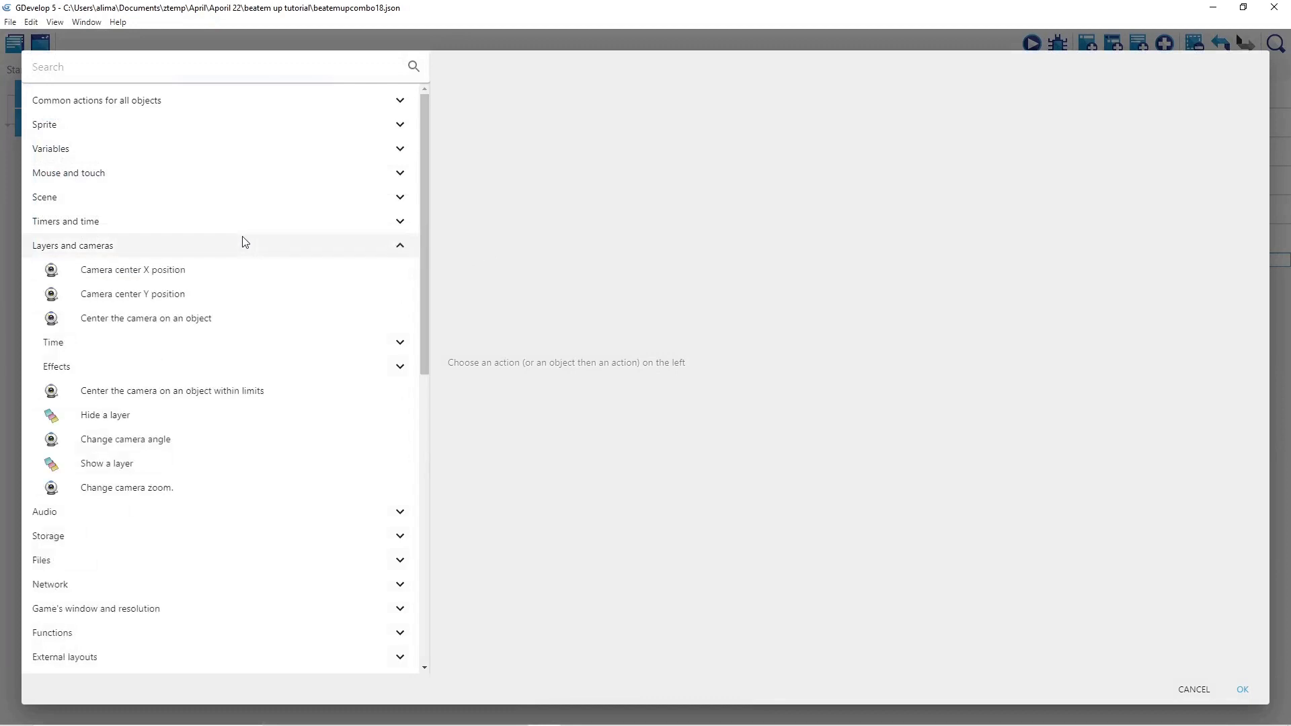
pyautogui.click(287, 394)
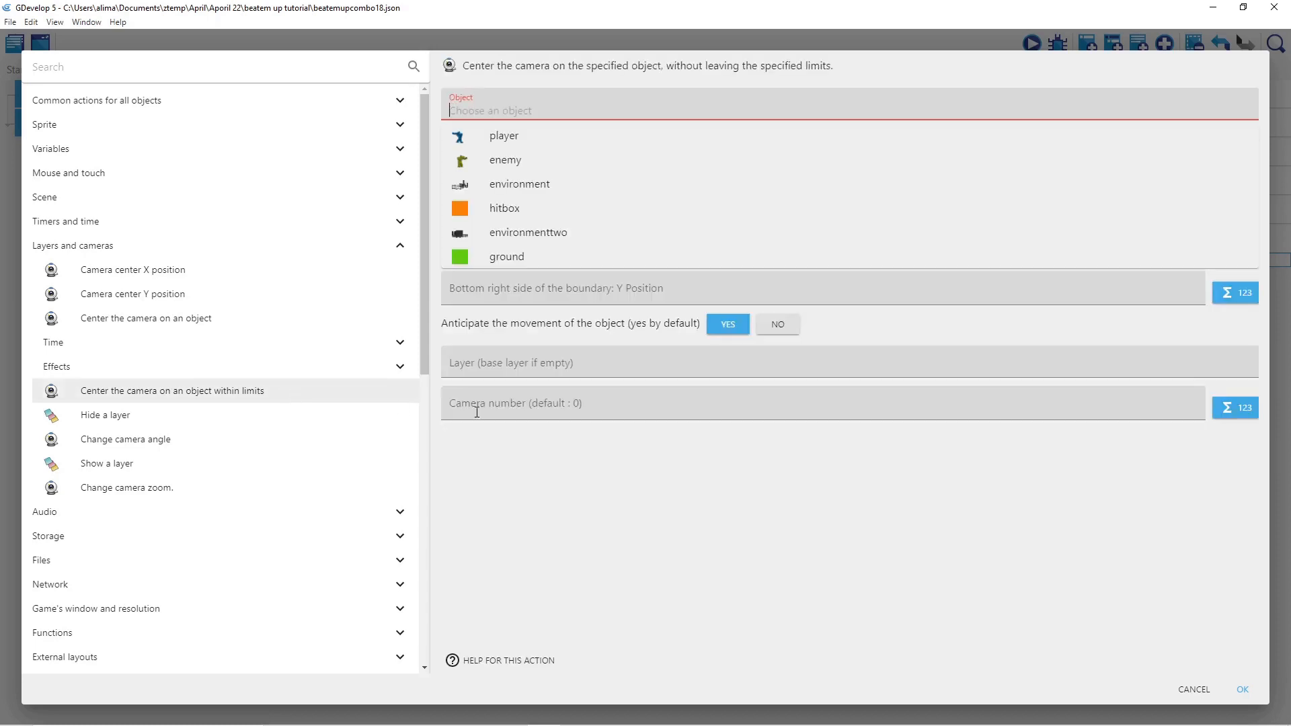
pyautogui.click(556, 139)
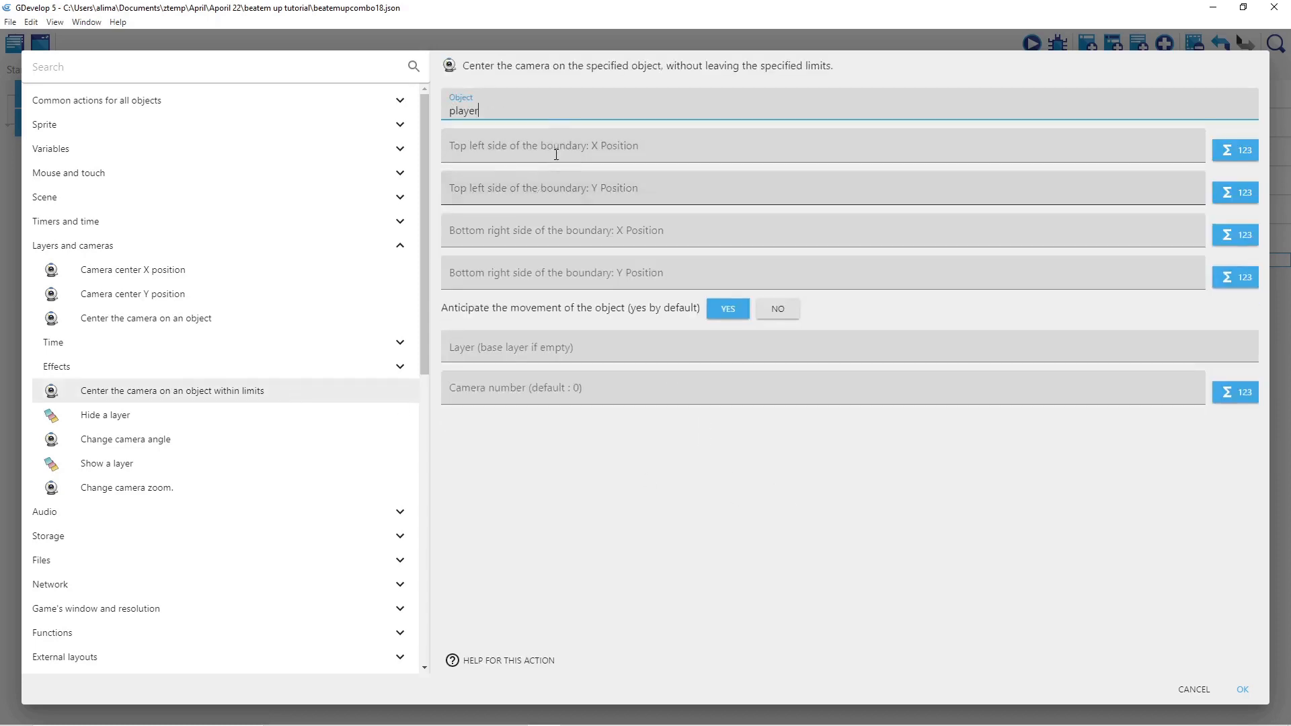
# Set the camera boundary's top left to X 0, Y 0 and its bottom right to X 1280, Y 720, and confirm the action
pyautogui.click(556, 153)
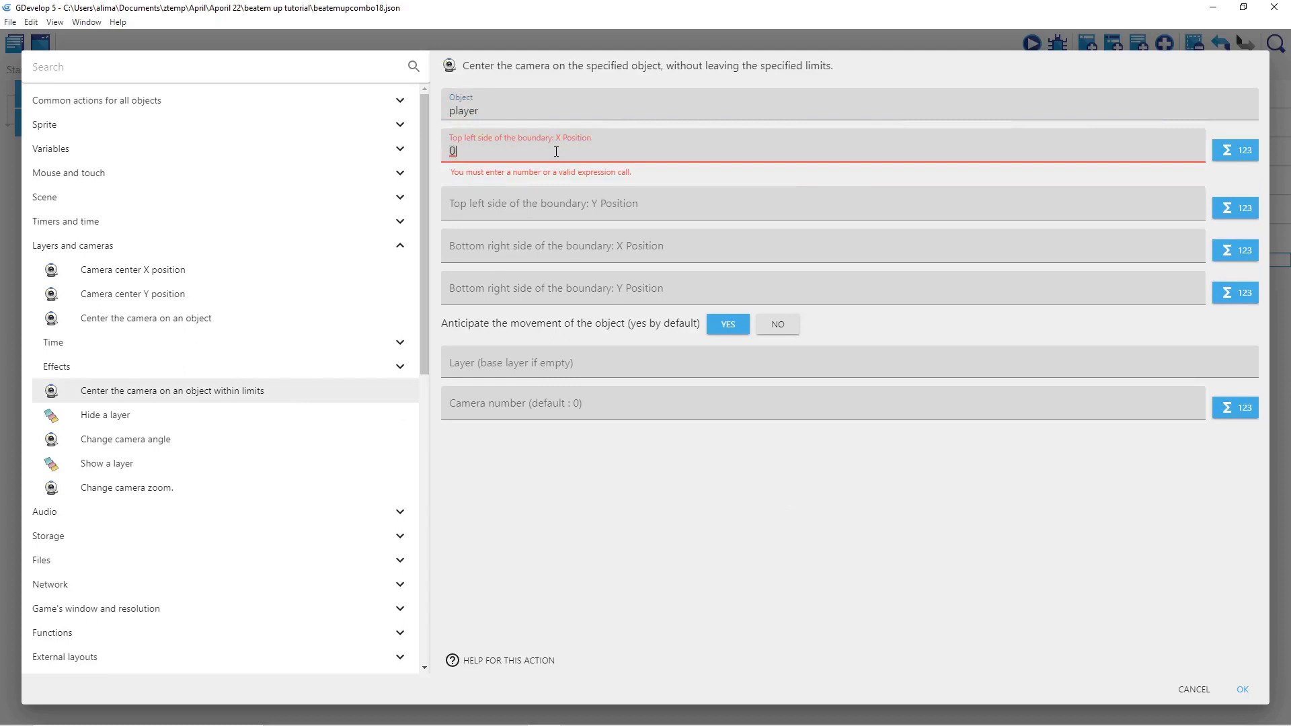
pyautogui.click(559, 191)
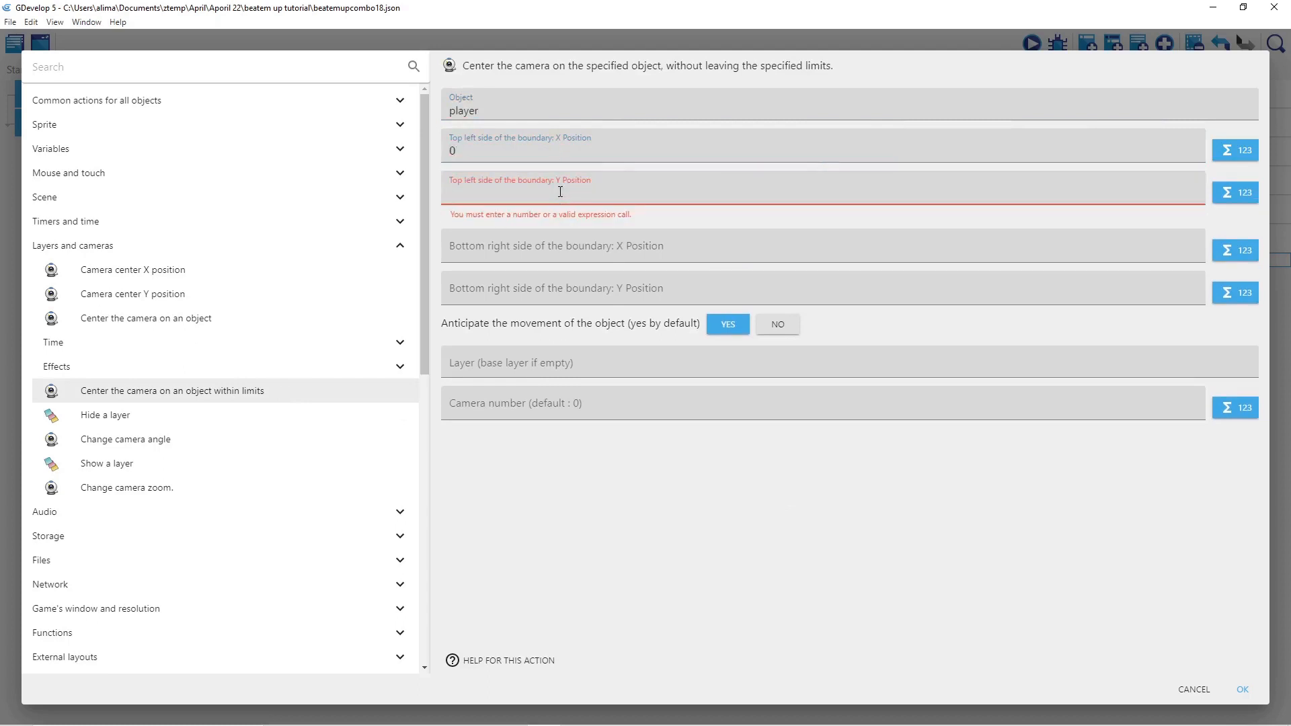
pyautogui.write('0')
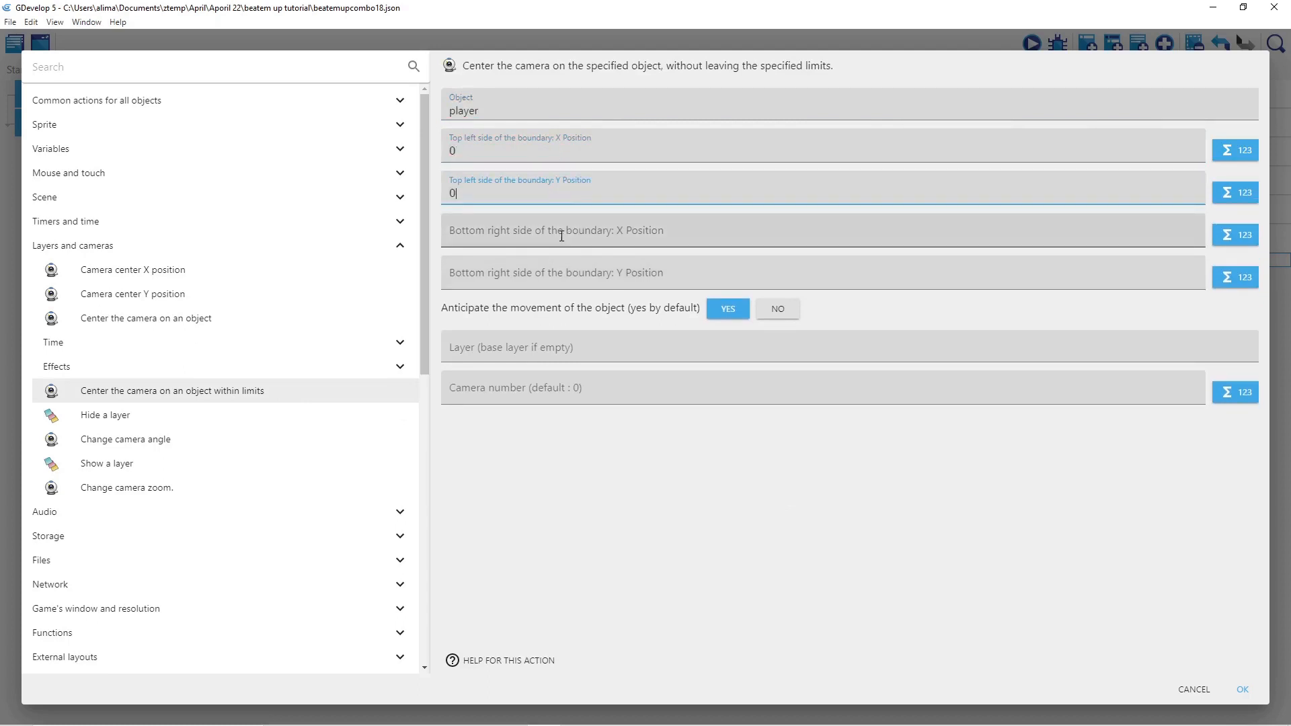
pyautogui.click(561, 236)
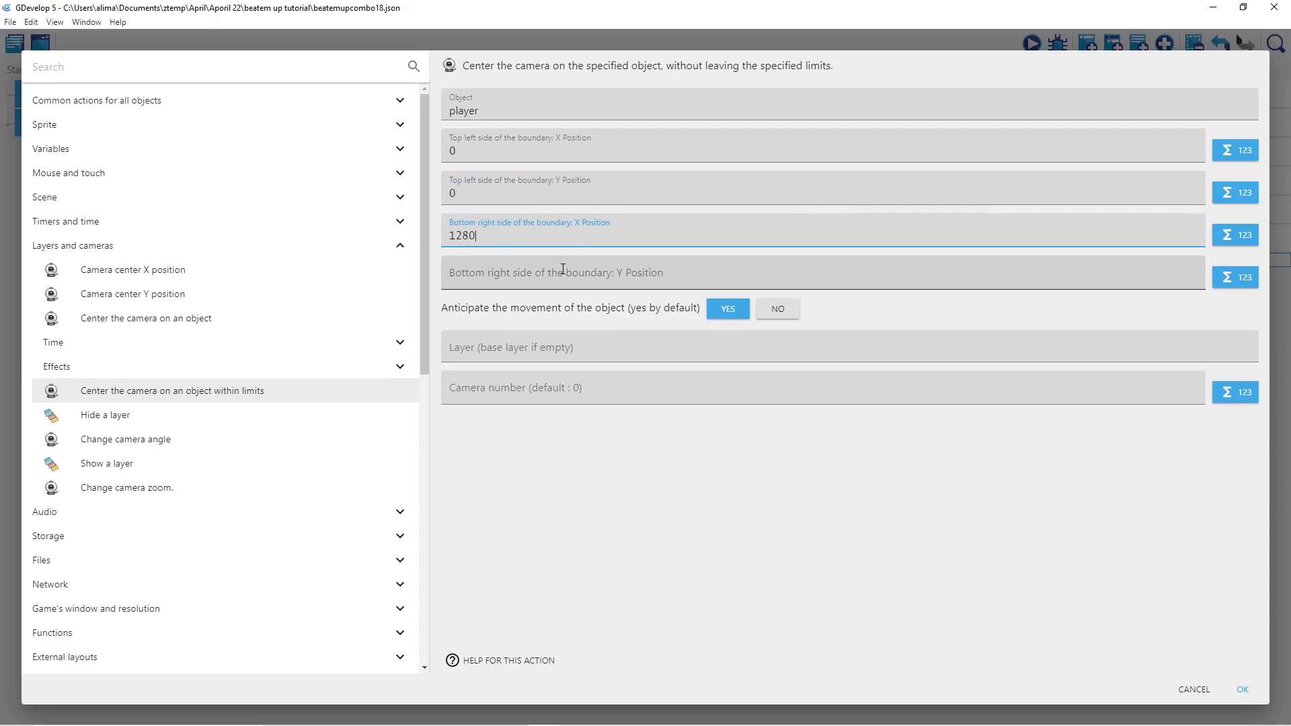
pyautogui.click(563, 269)
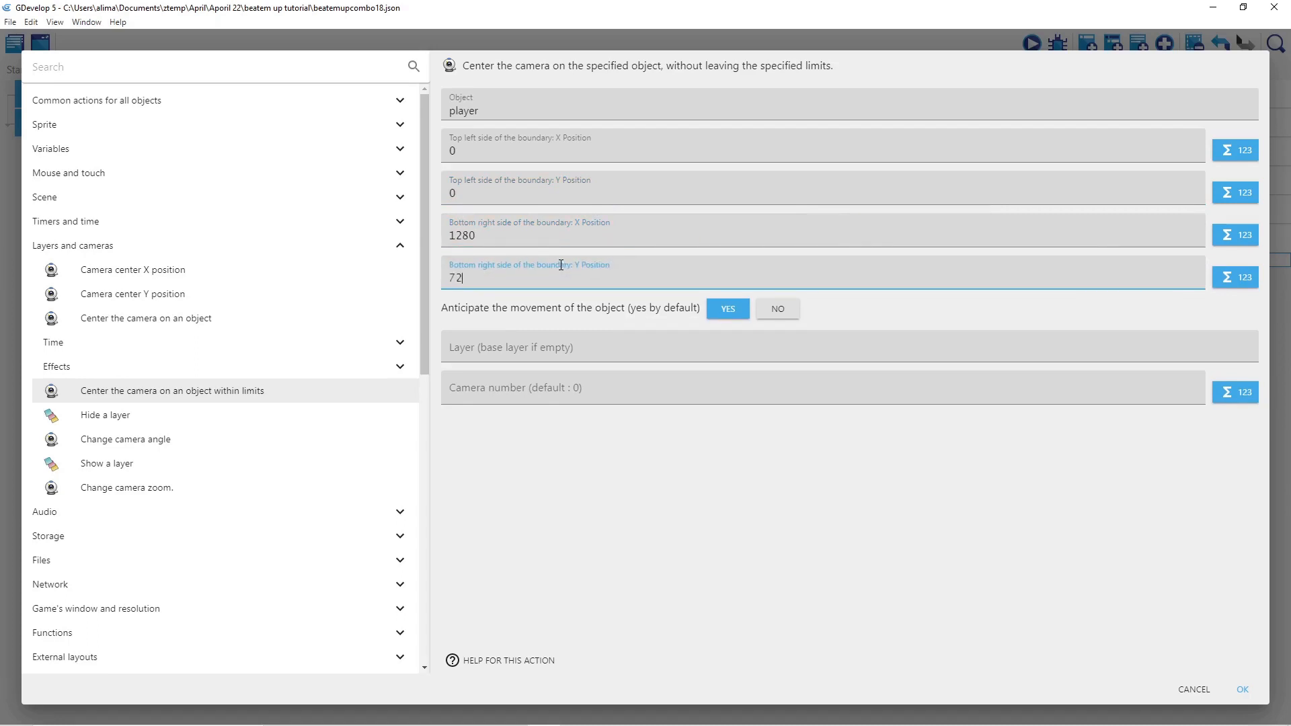
pyautogui.click(1239, 688)
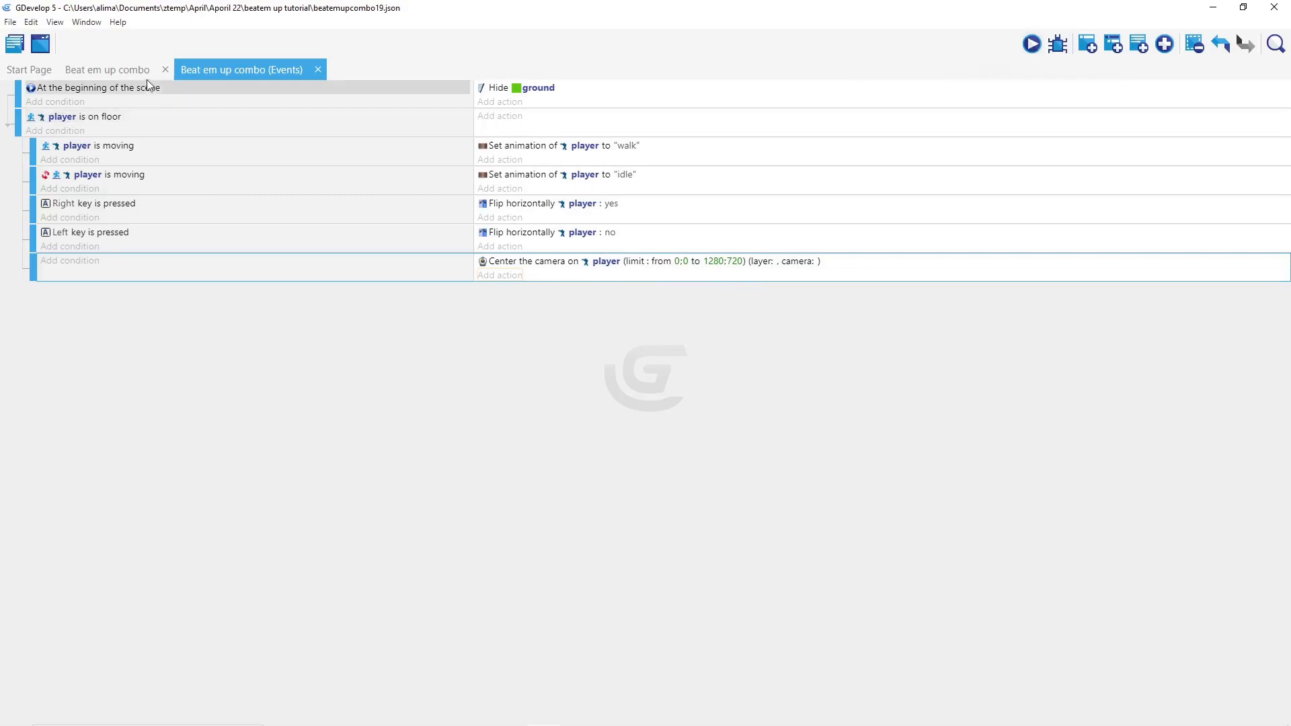
# Preview the game from the scene editor and walk the player both ways to test the camera following within its limits
pyautogui.click(127, 73)
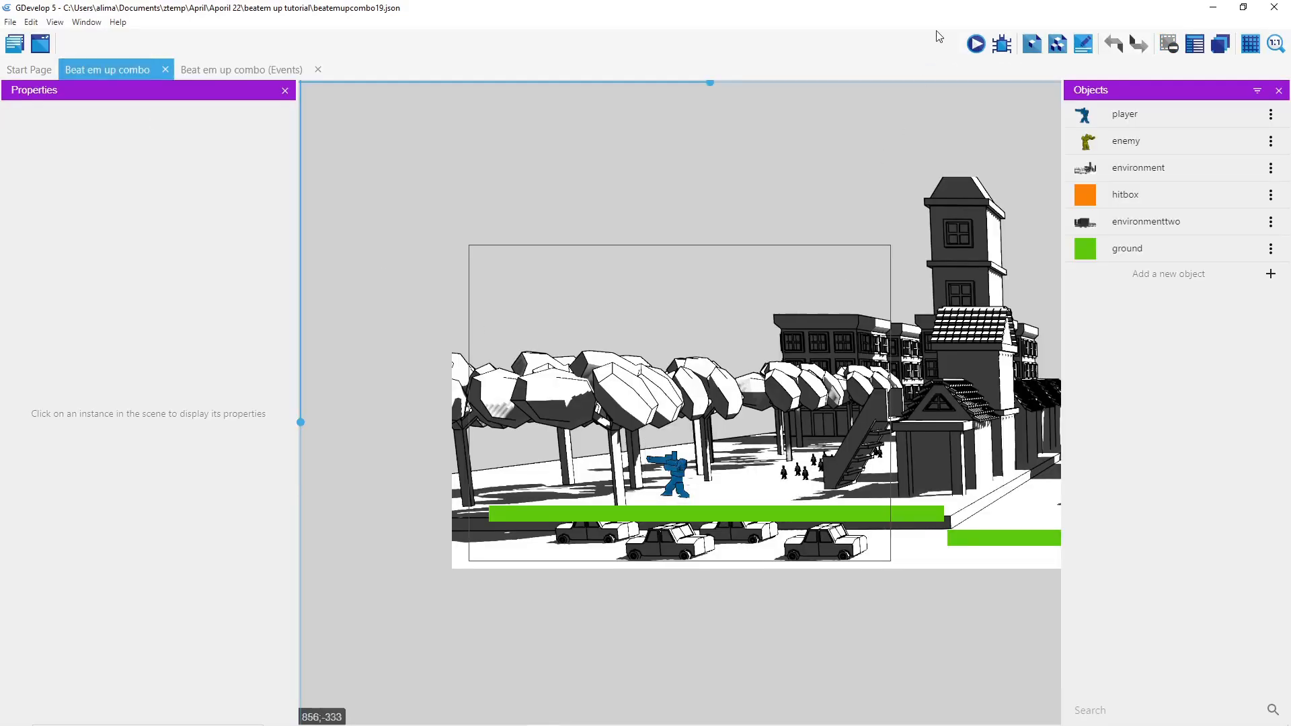
pyautogui.click(974, 46)
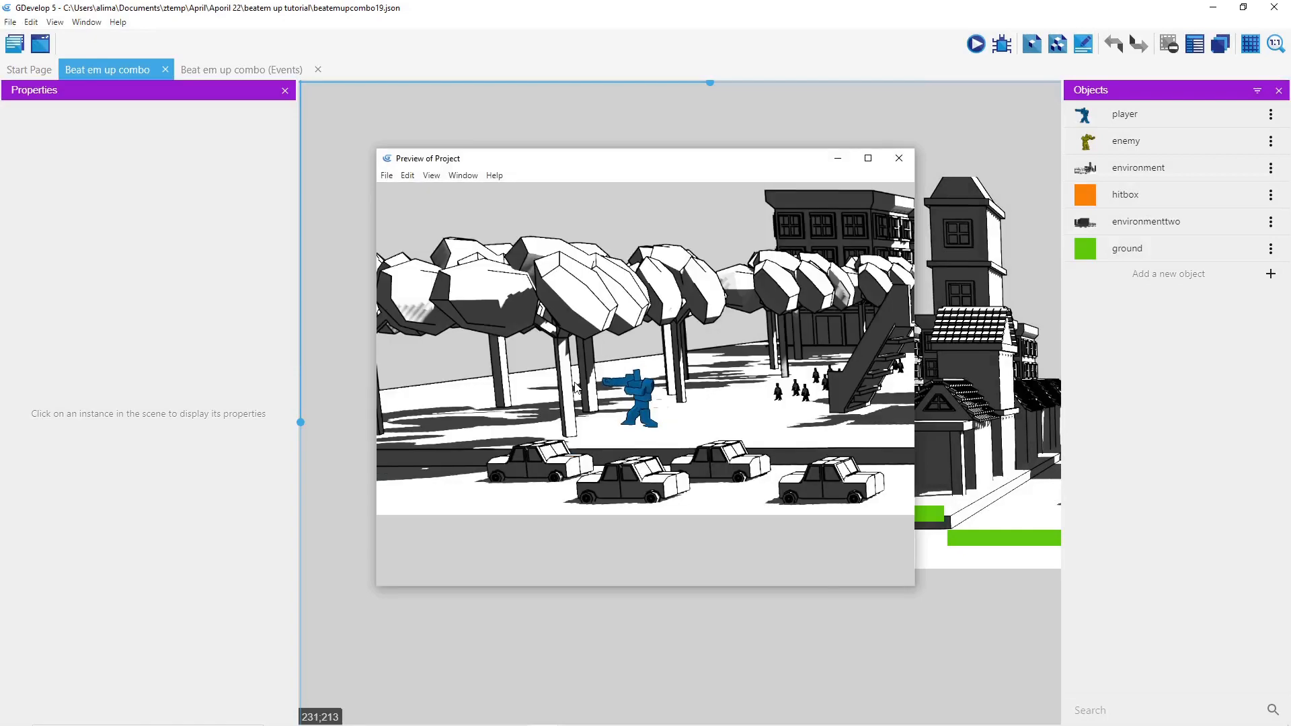
pyautogui.press('Right')
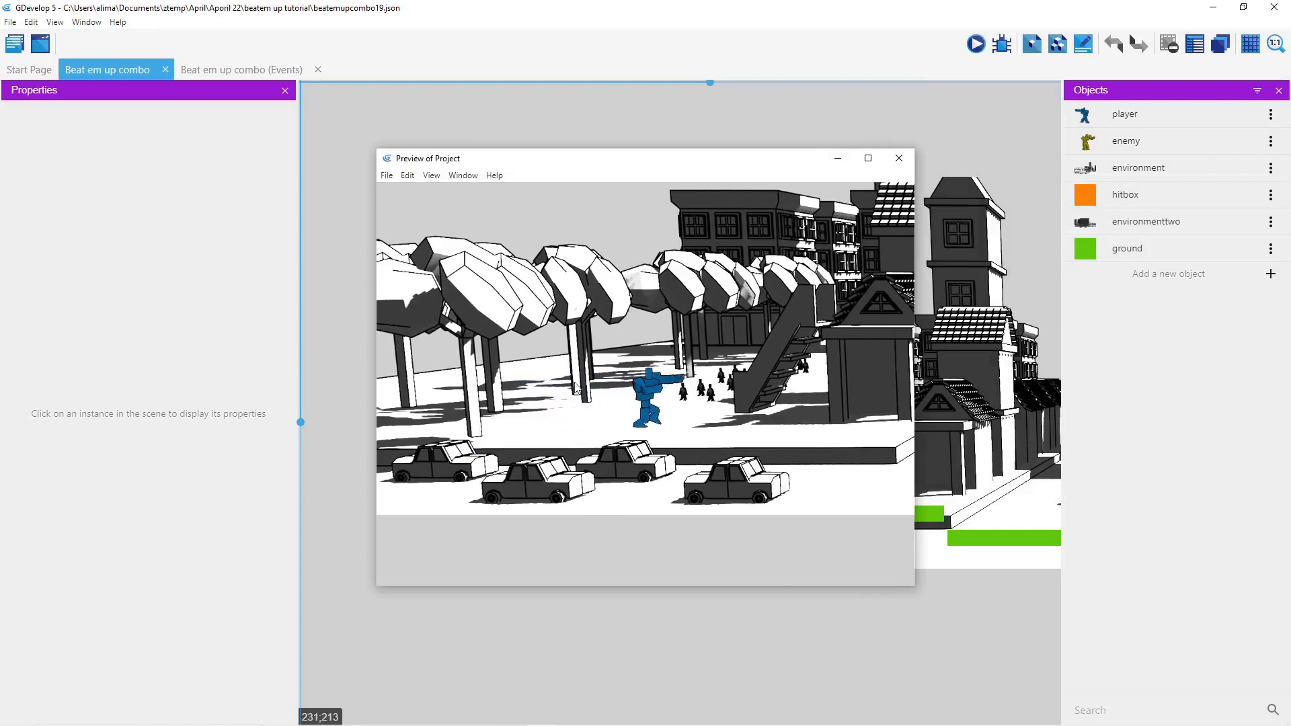
pyautogui.press('Right')
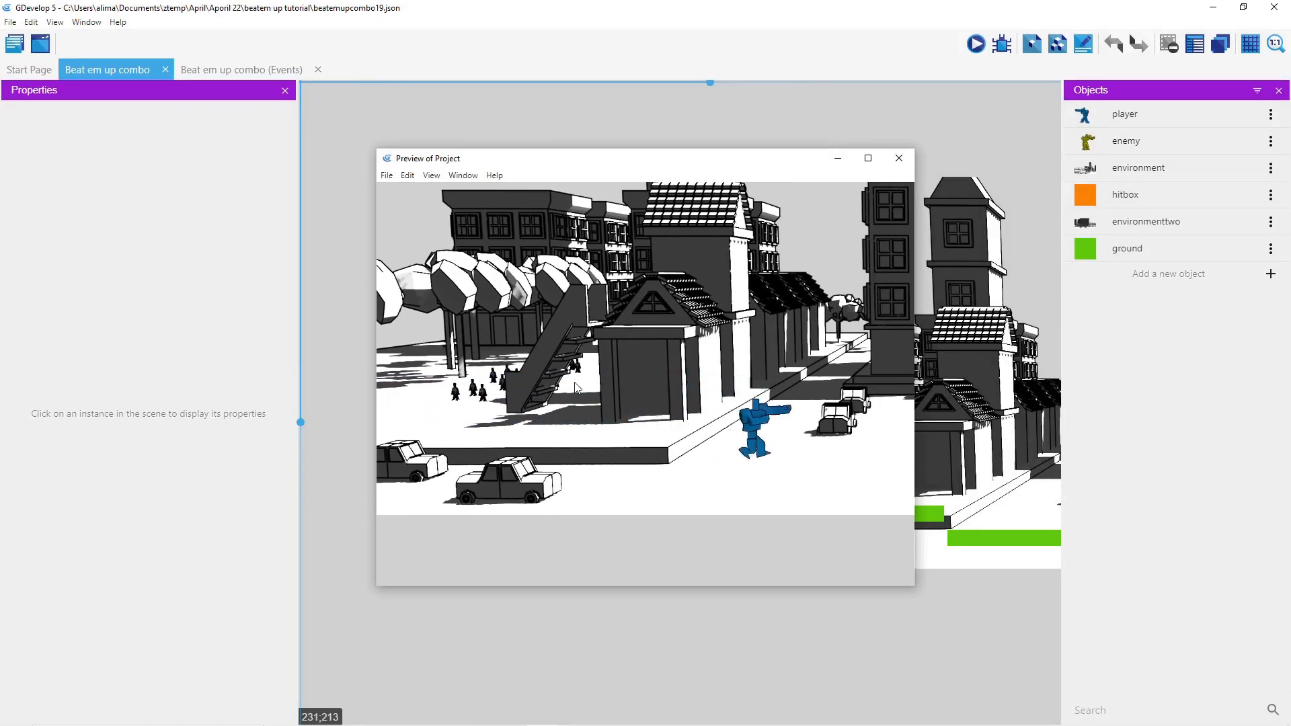
pyautogui.press('Left')
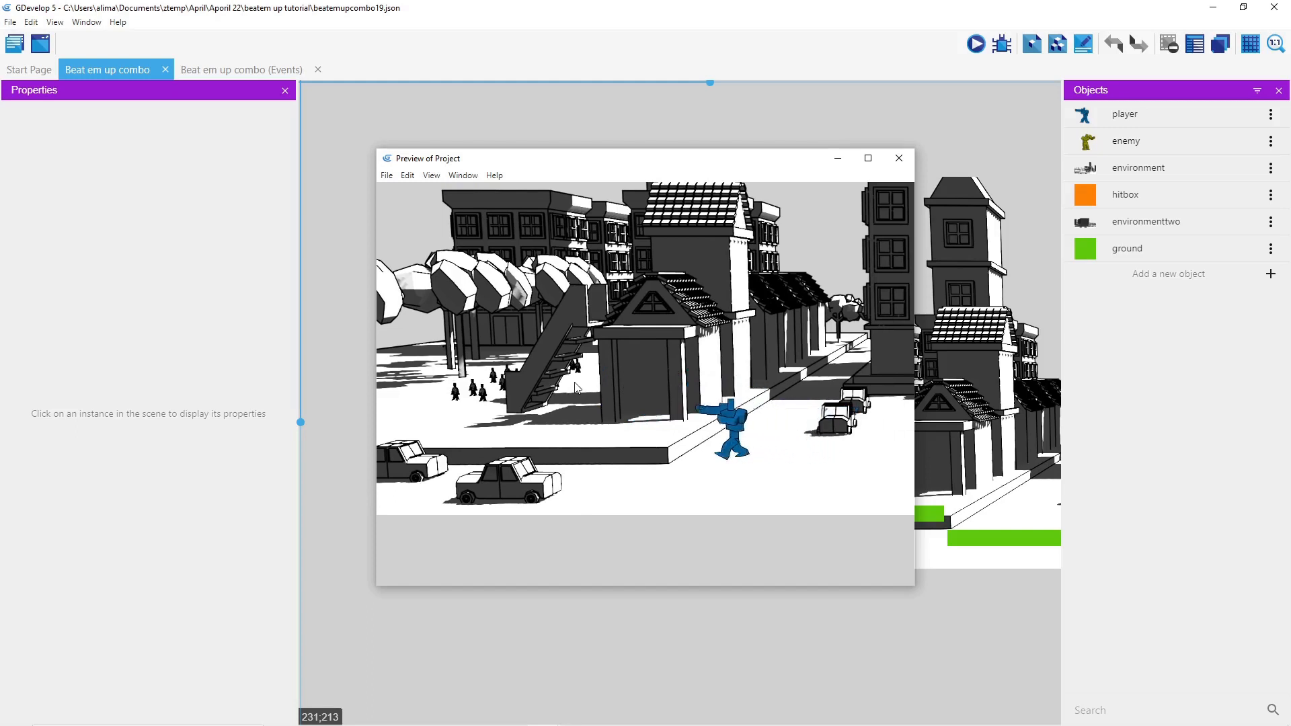
pyautogui.press('Right')
pyautogui.press('Left')
pyautogui.press('Right')
pyautogui.press('Left')
pyautogui.press('Right')
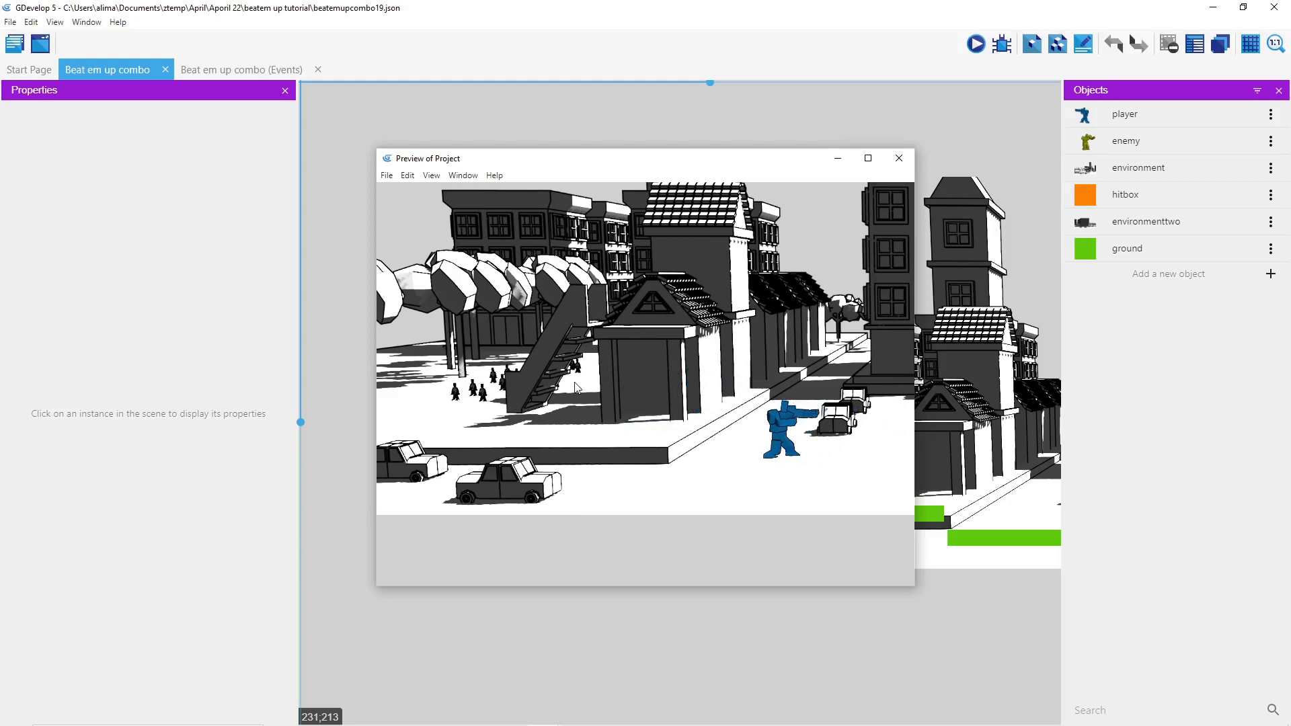
pyautogui.press('Left')
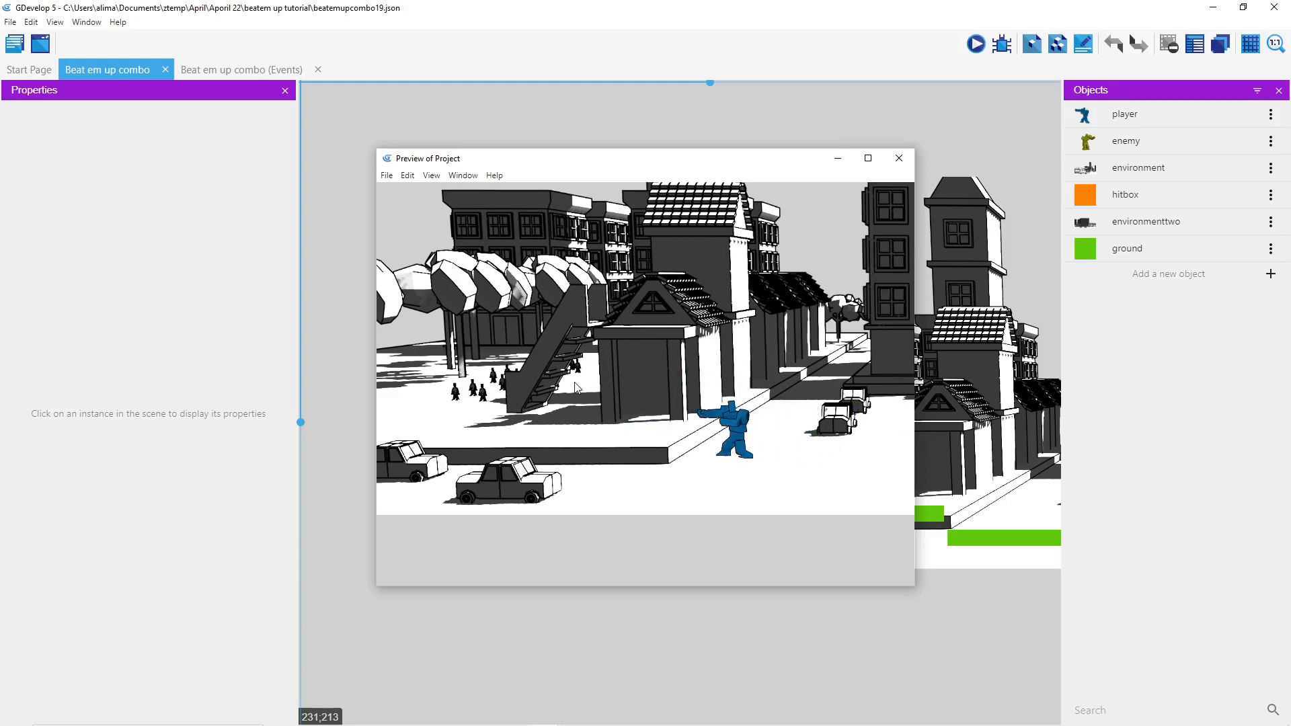
pyautogui.press('Right')
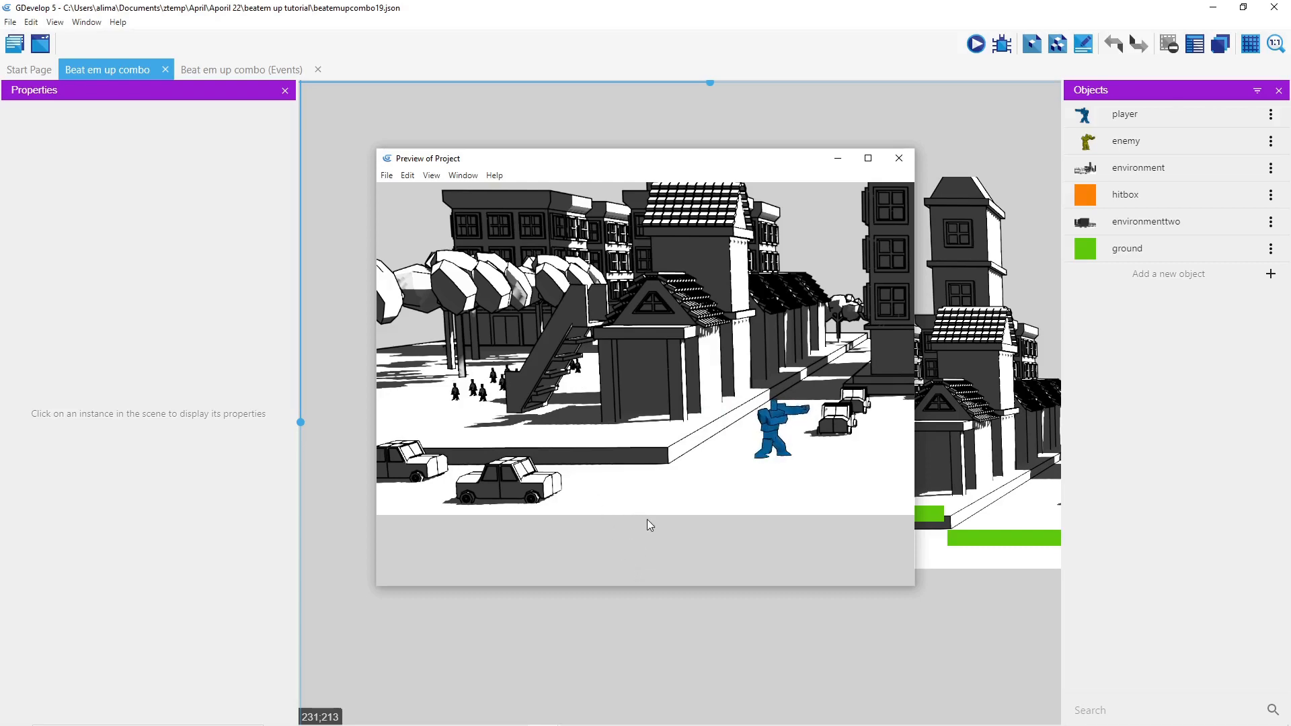
pyautogui.click(899, 158)
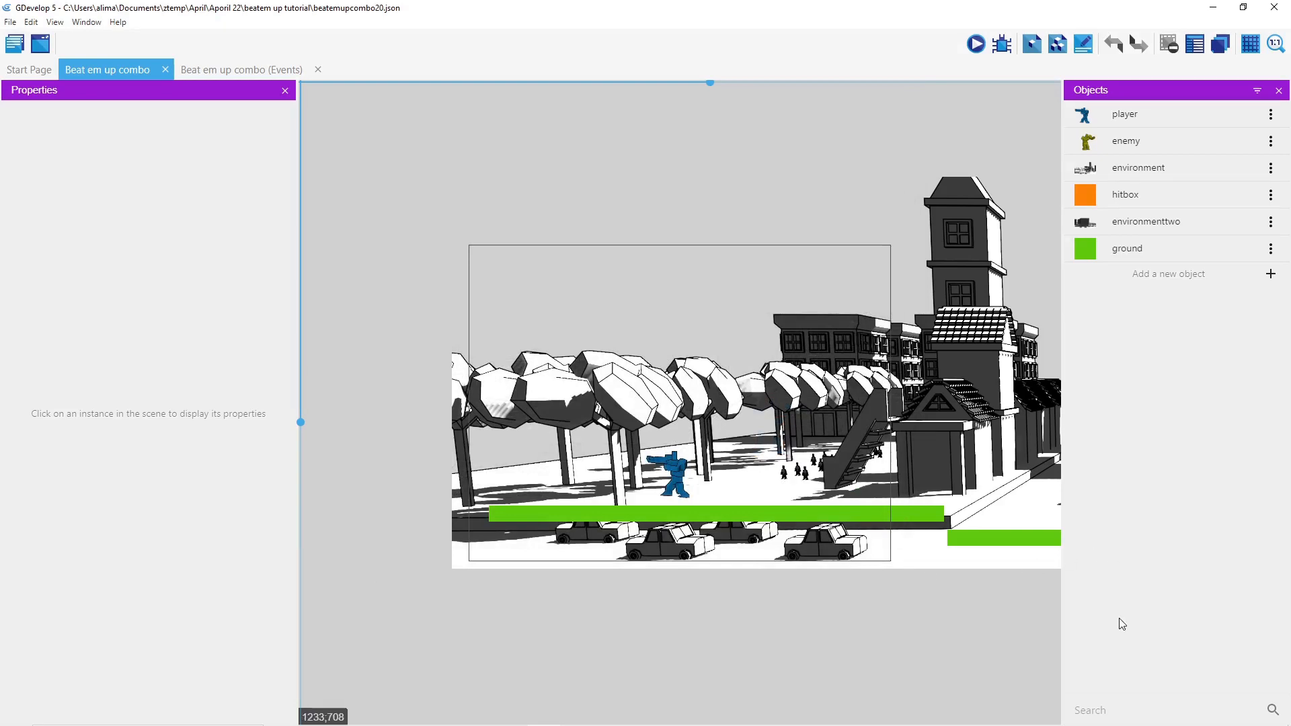
# Set the bottom right Y position of the boundary to 600 in the camera centering action
pyautogui.click(279, 70)
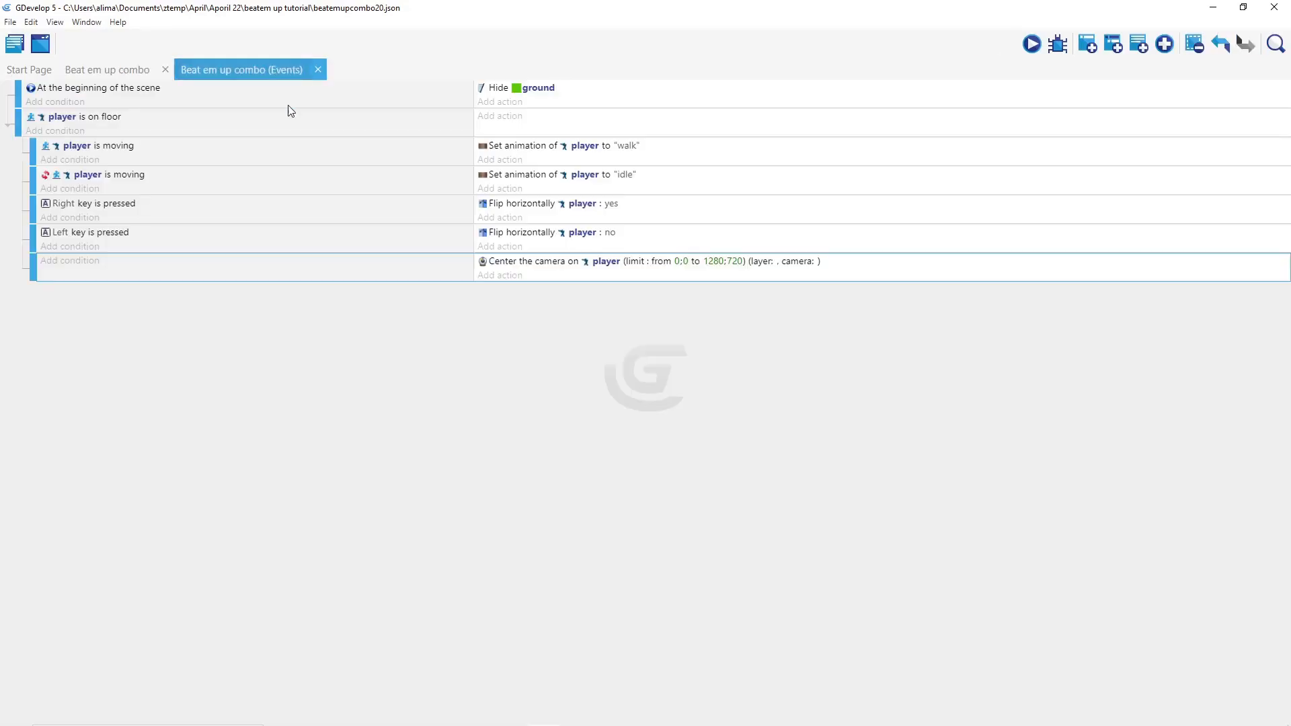
pyautogui.click(734, 263)
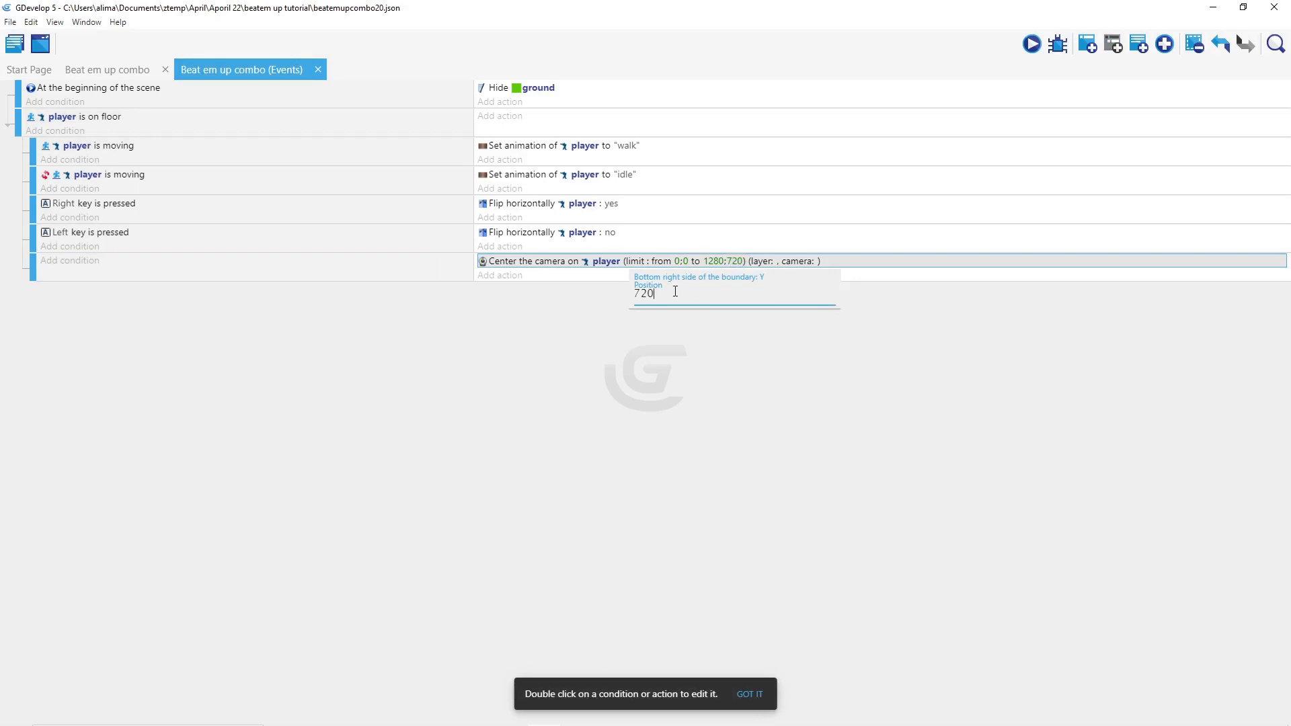
pyautogui.click(627, 296)
pyautogui.click(738, 262)
pyautogui.moveTo(654, 296); pyautogui.dragTo(633, 299)
pyautogui.write('00')
pyautogui.click(821, 352)
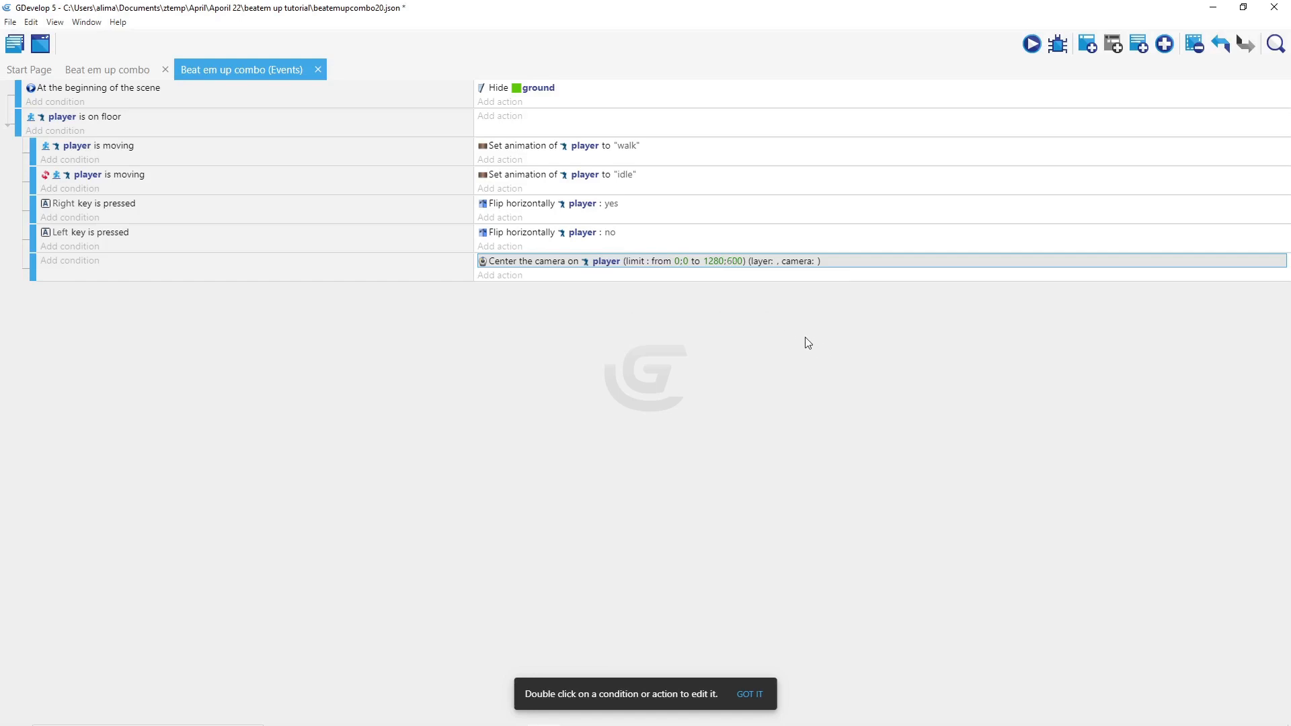
# Preview the game again and walk the player right to check the camera's adjusted lower limit
pyautogui.click(144, 70)
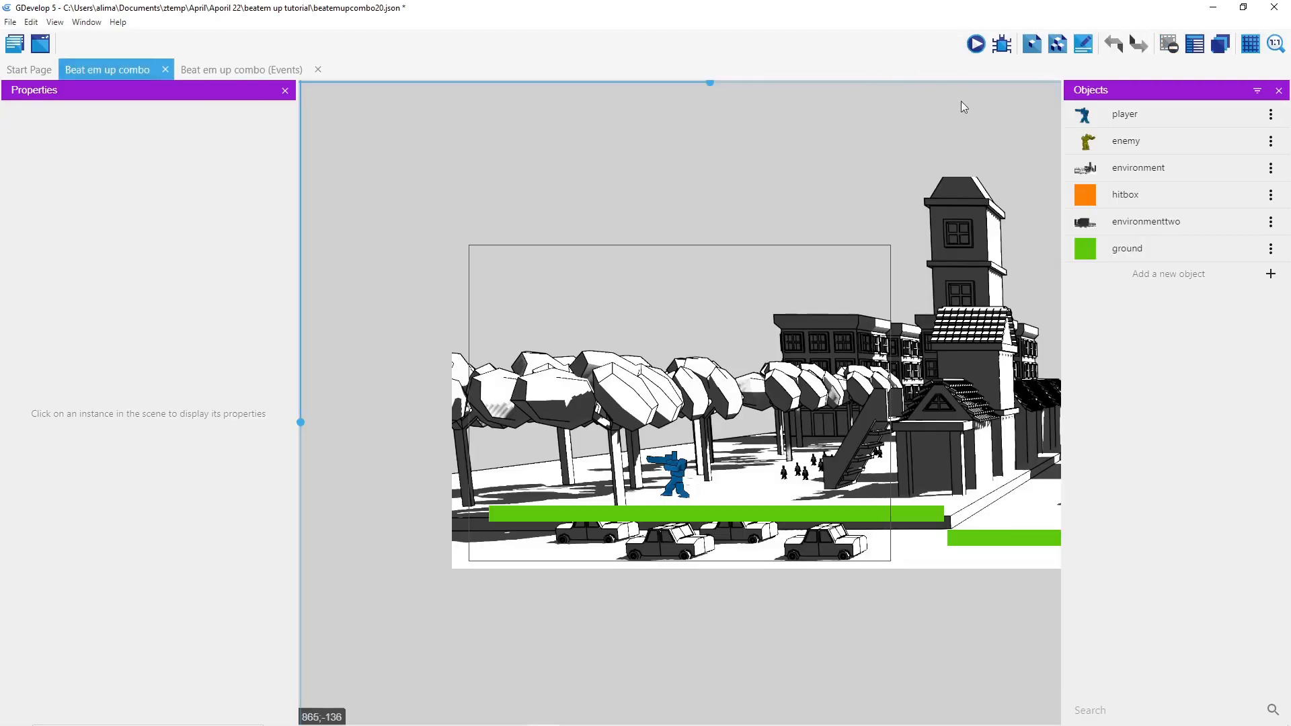
pyautogui.click(975, 49)
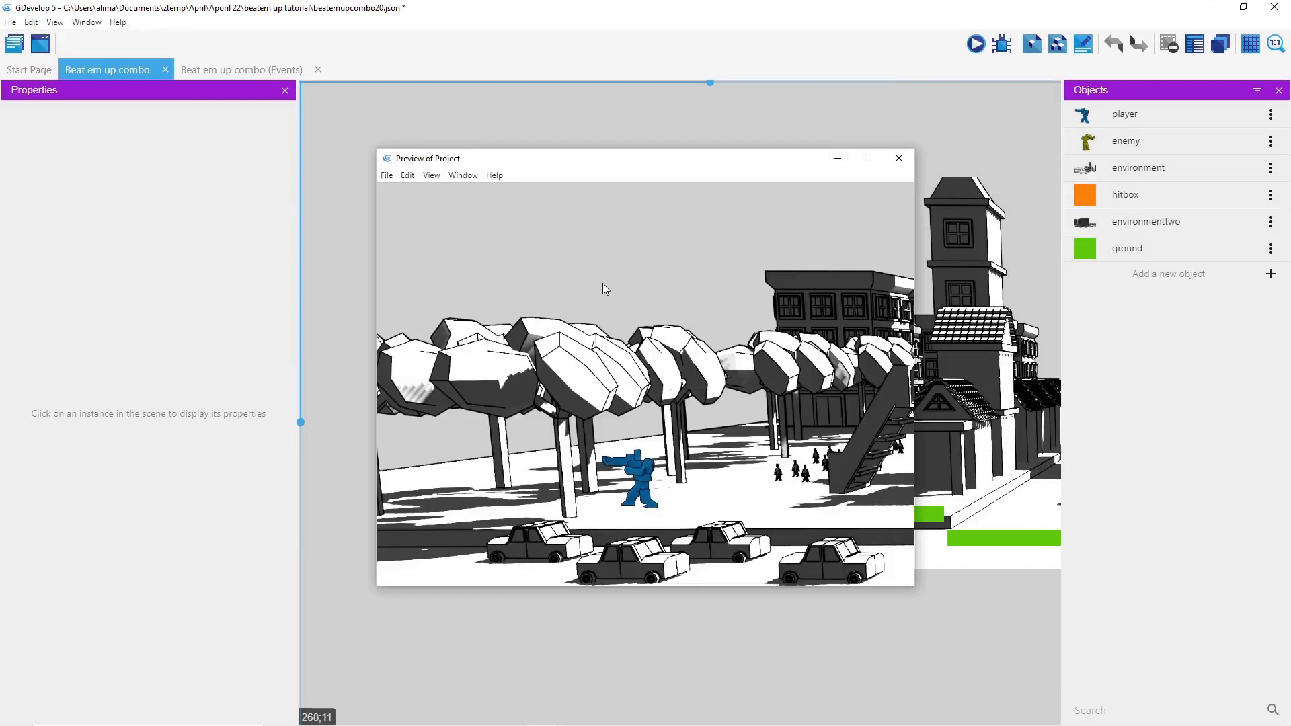
pyautogui.press('Right')
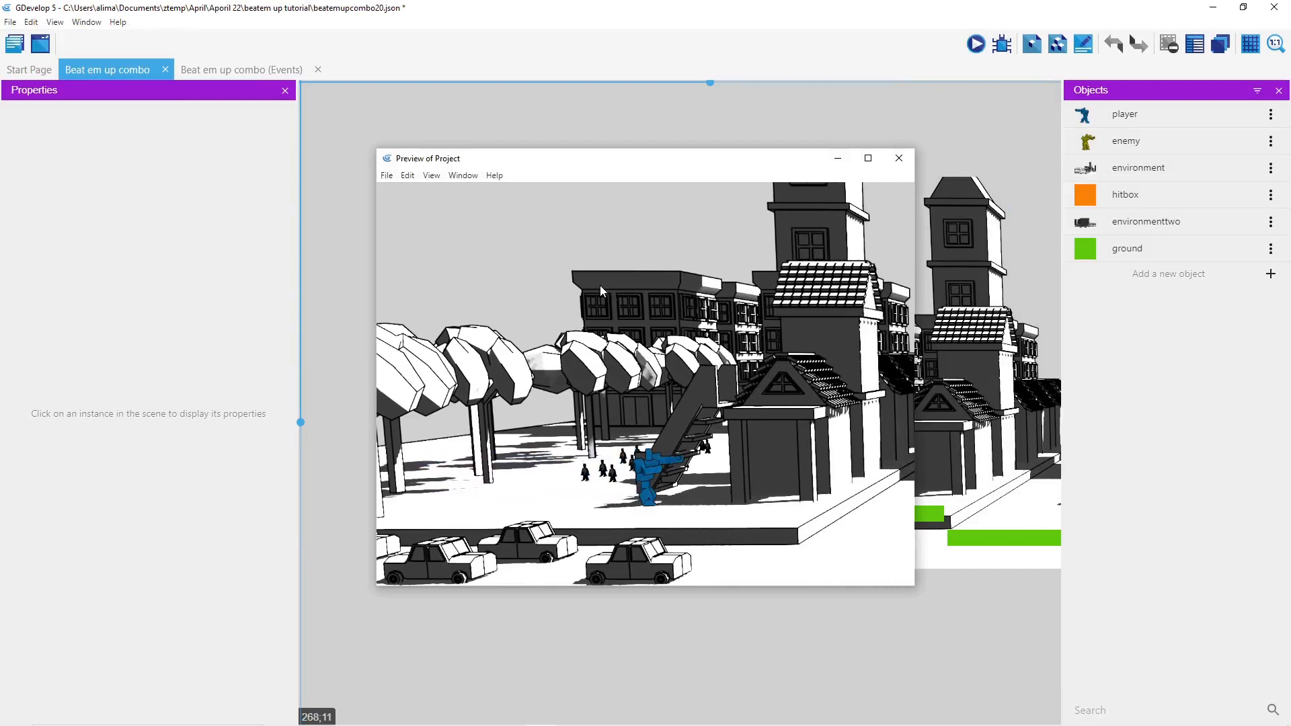
pyautogui.press('Right')
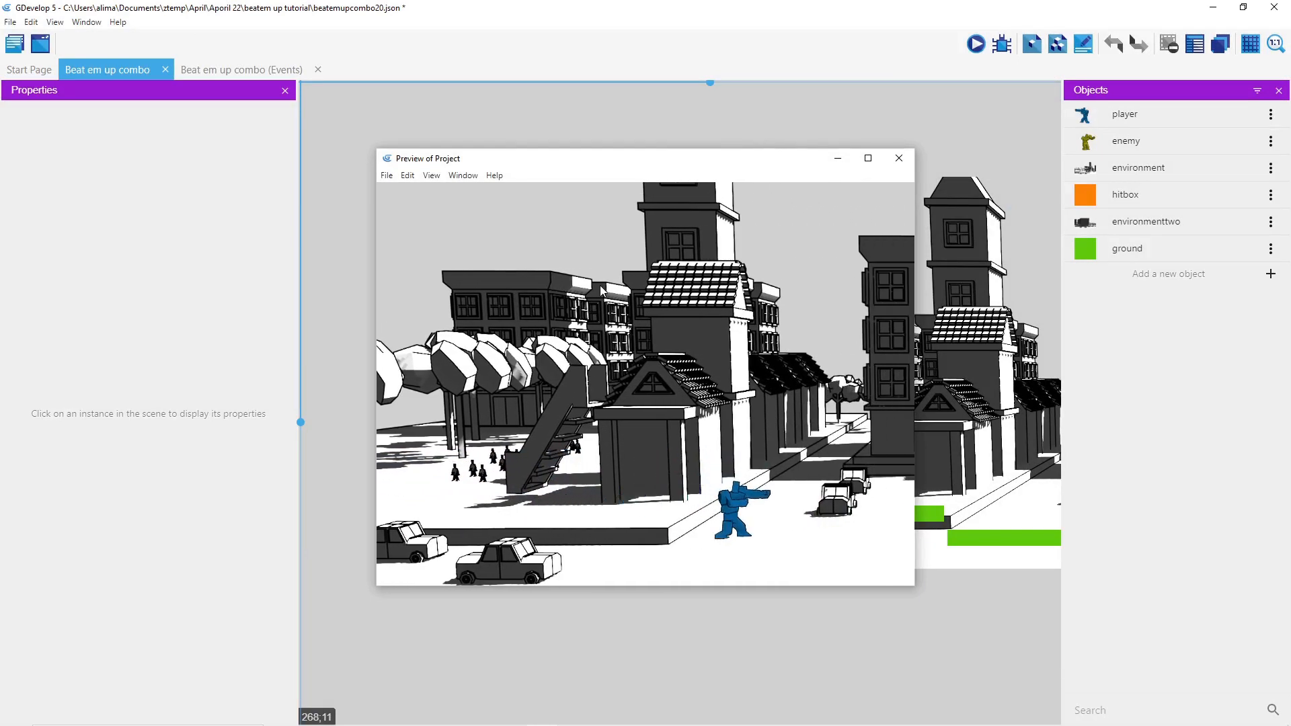
pyautogui.click(897, 159)
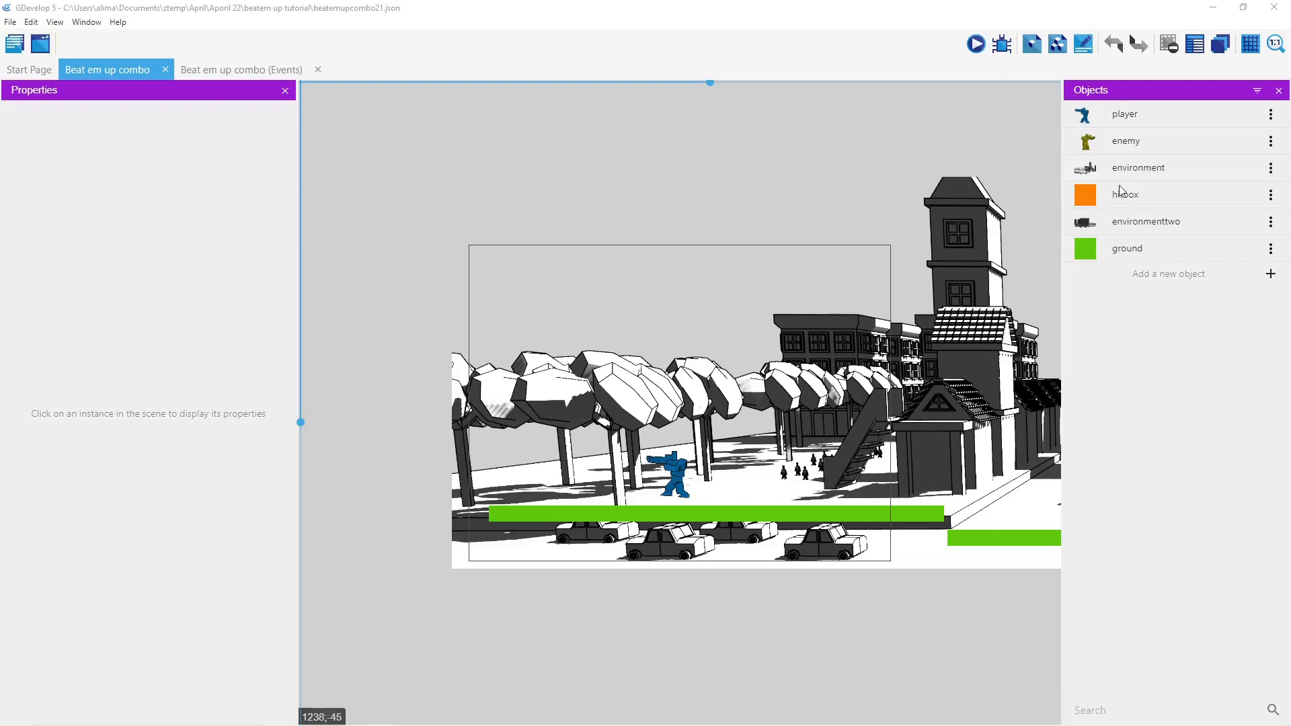
# Place an enemy instance in the scene just to the right of the player and scale it to about 130 by 130
pyautogui.click(1099, 144)
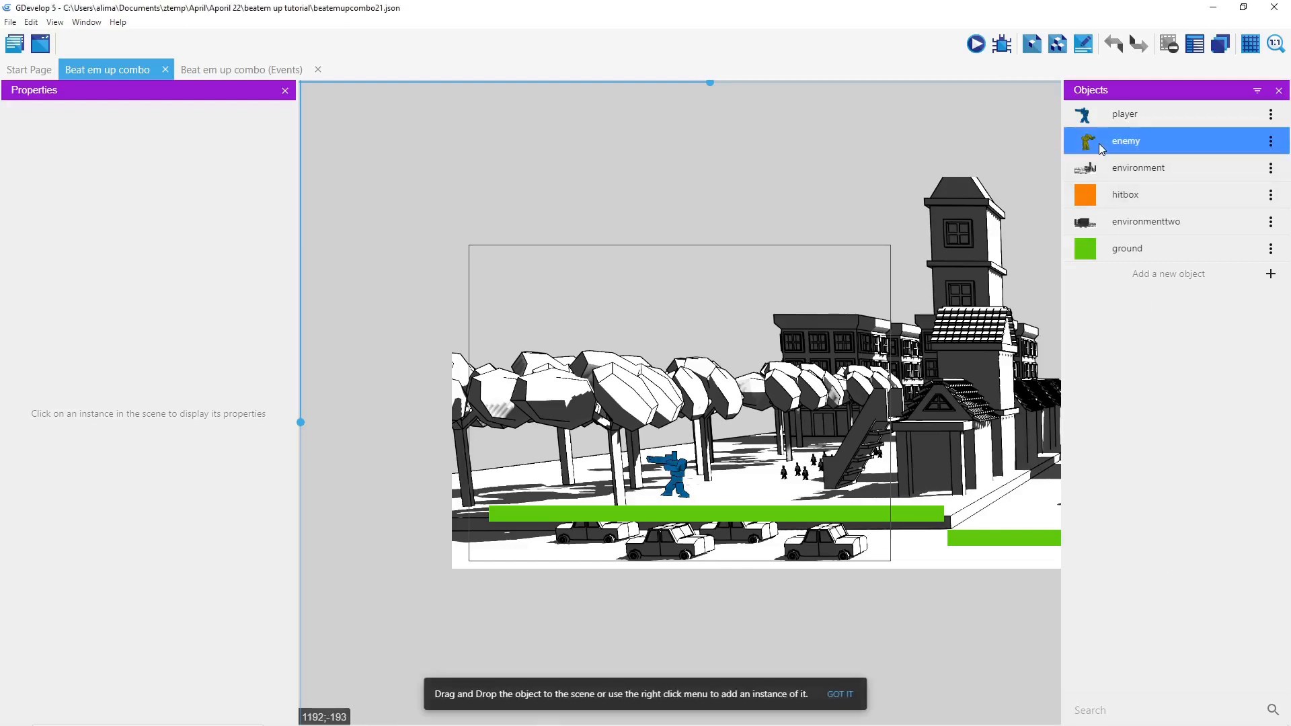
pyautogui.moveTo(1103, 144); pyautogui.dragTo(837, 339)
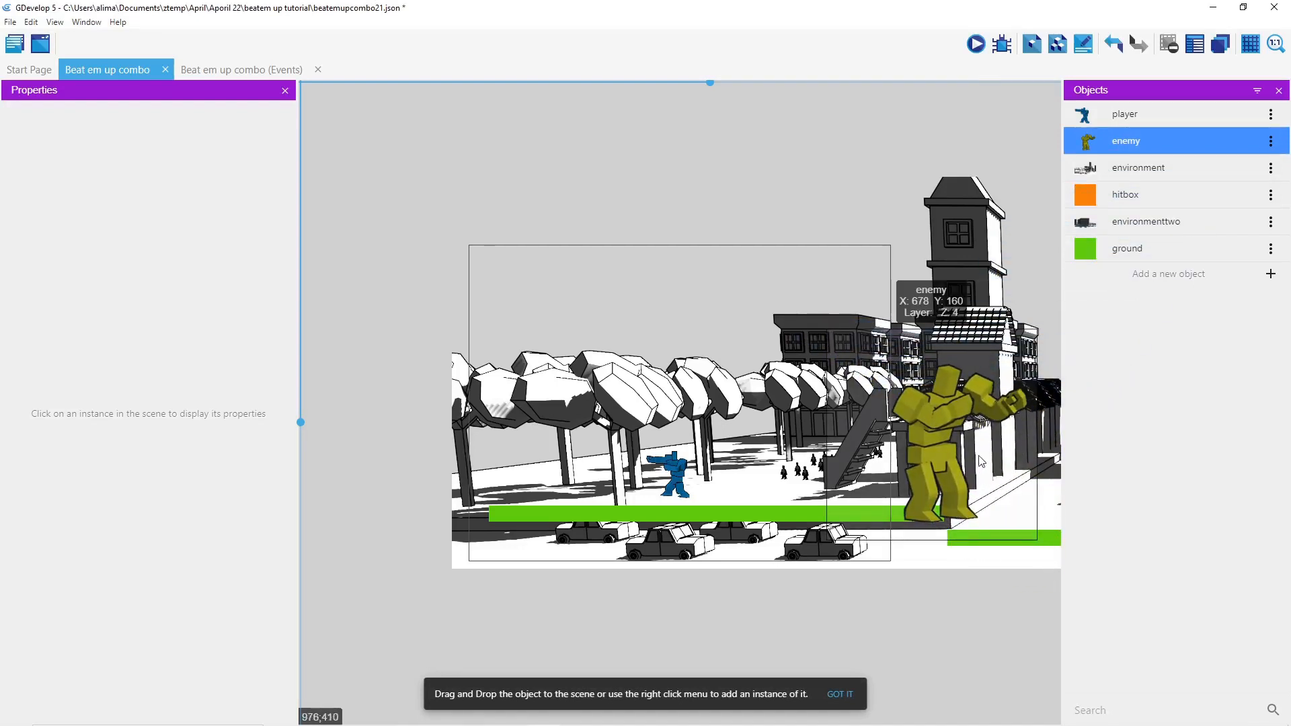
pyautogui.moveTo(963, 448); pyautogui.dragTo(808, 396)
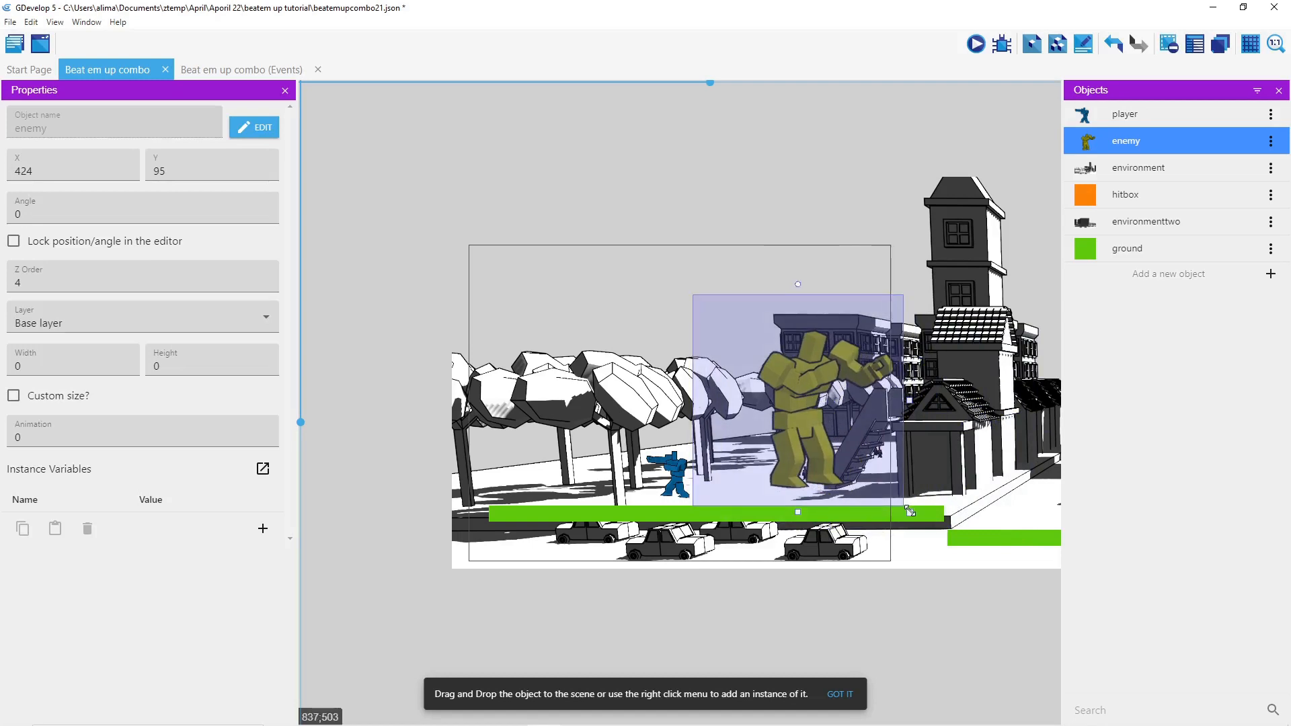
pyautogui.moveTo(908, 511); pyautogui.dragTo(756, 481)
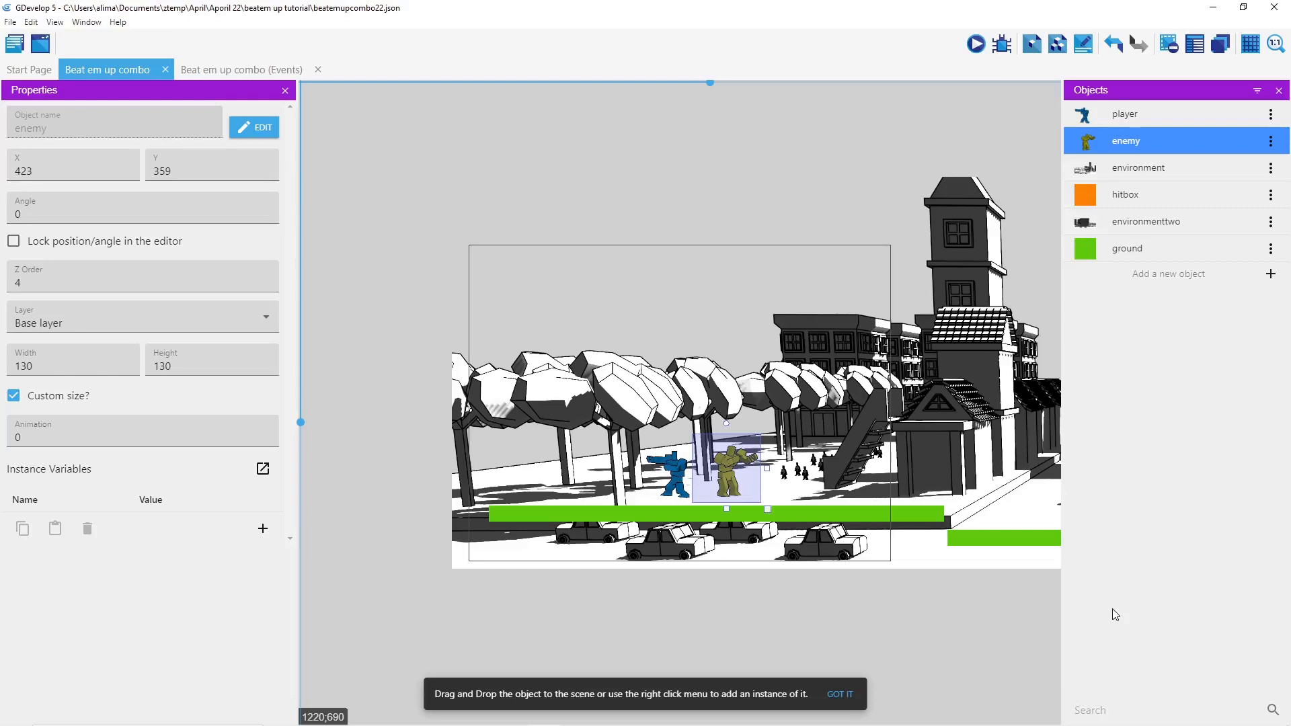
# Add an action to the beginning-of-scene event that flips the enemy horizontally, with flipping activated
pyautogui.click(288, 71)
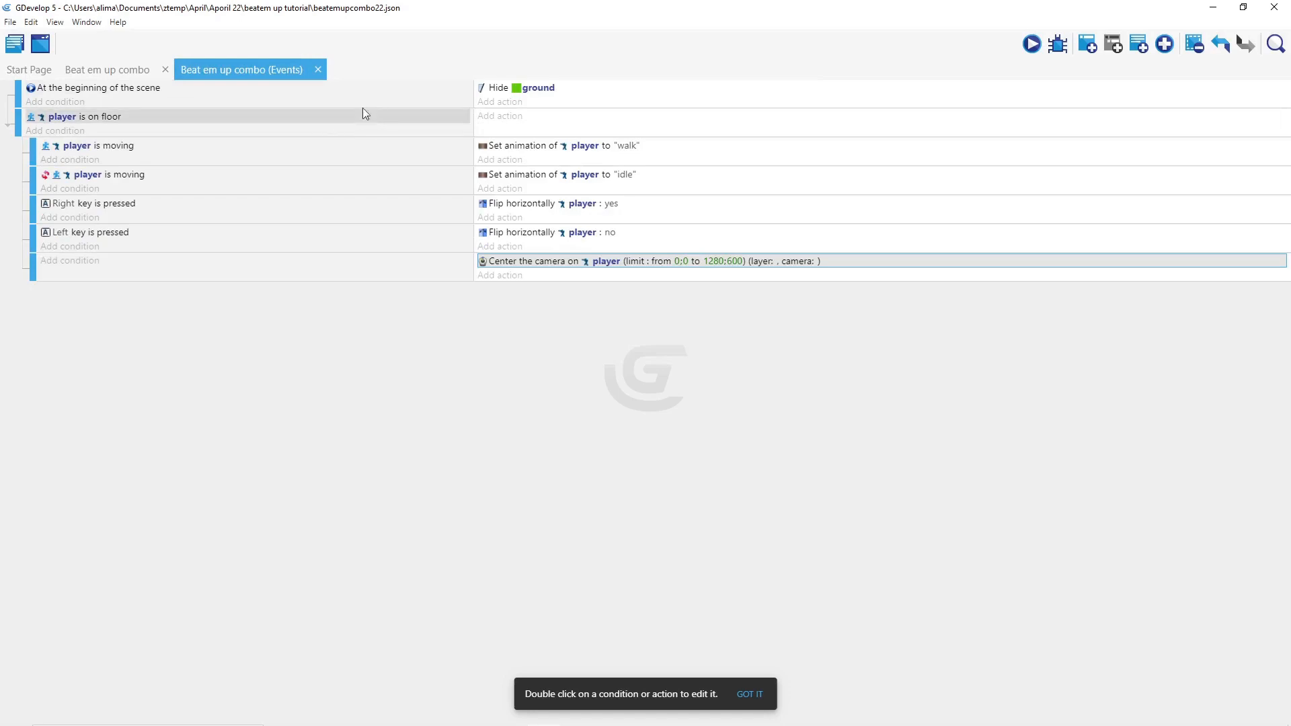
pyautogui.click(514, 106)
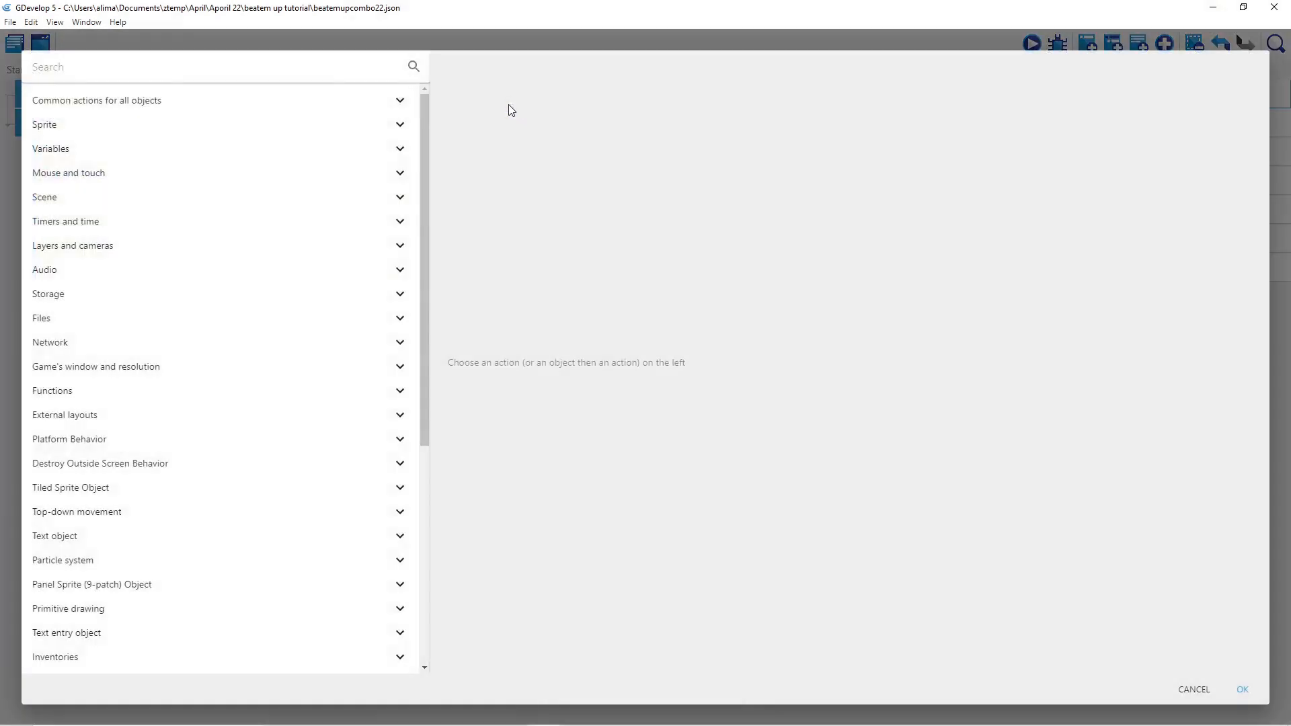
pyautogui.click(340, 131)
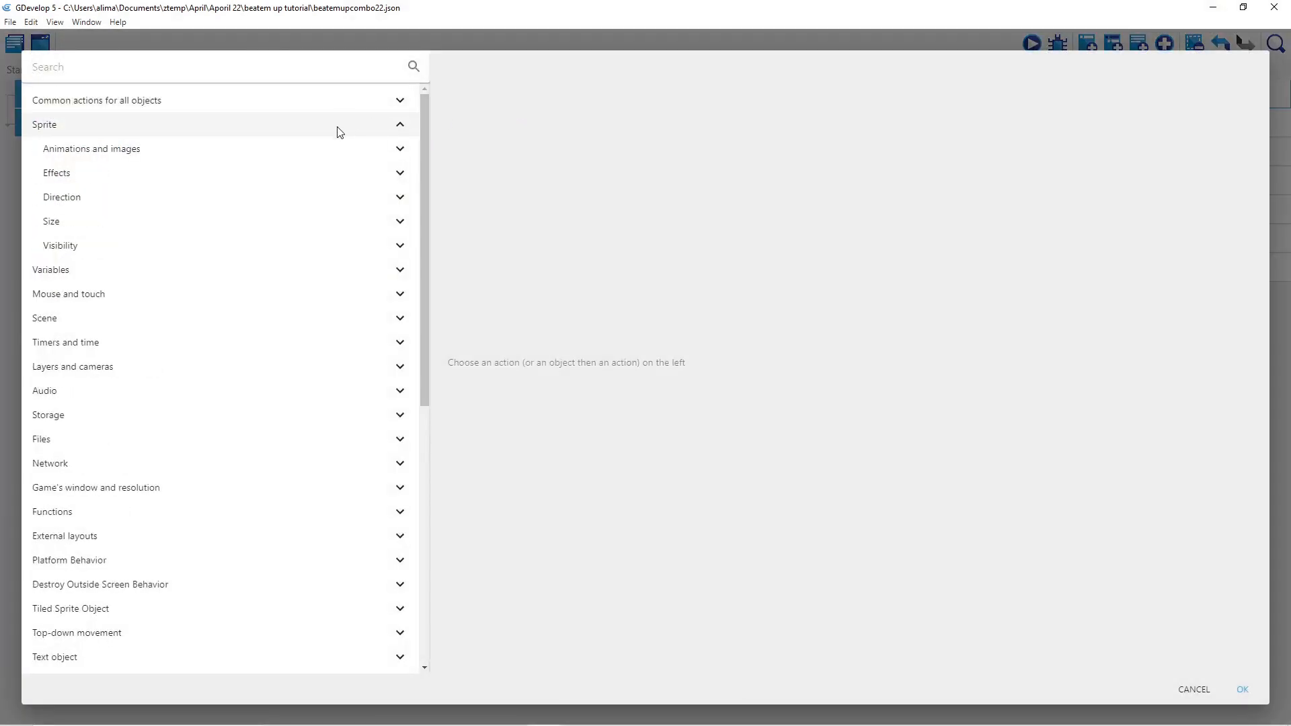
pyautogui.click(319, 175)
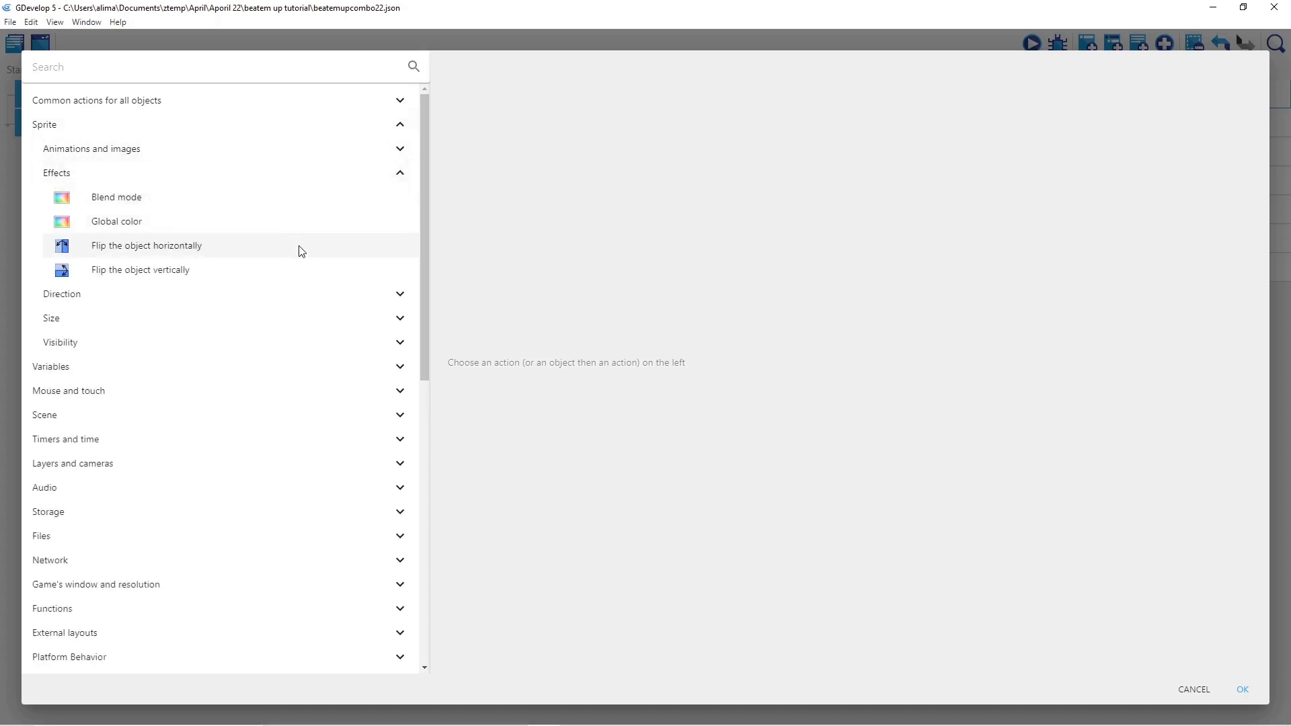
pyautogui.click(302, 253)
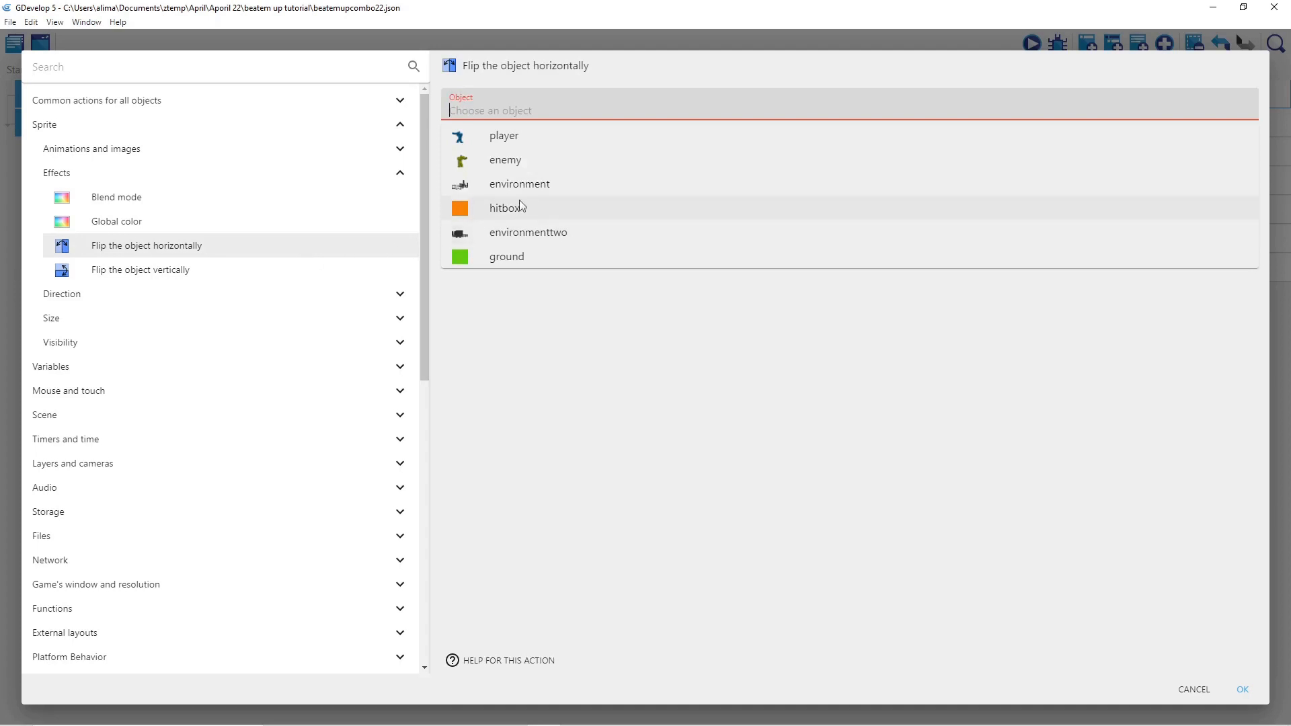
pyautogui.click(555, 166)
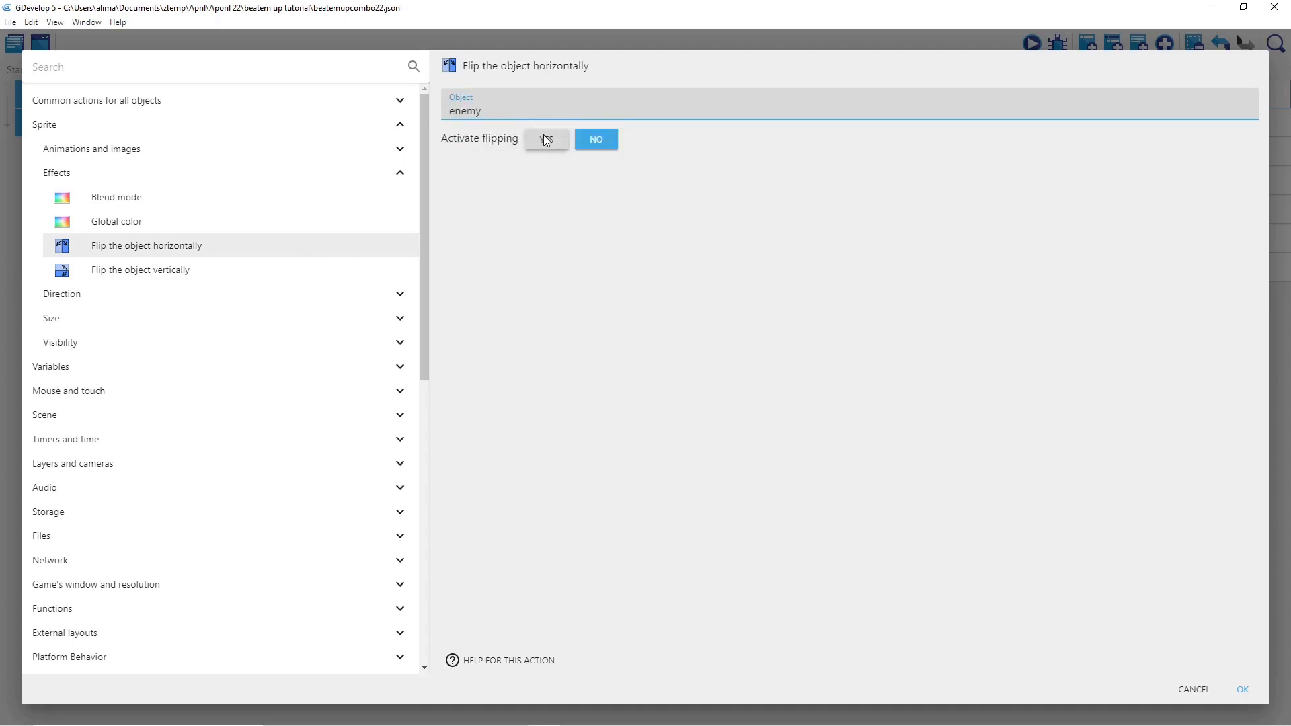
pyautogui.click(546, 139)
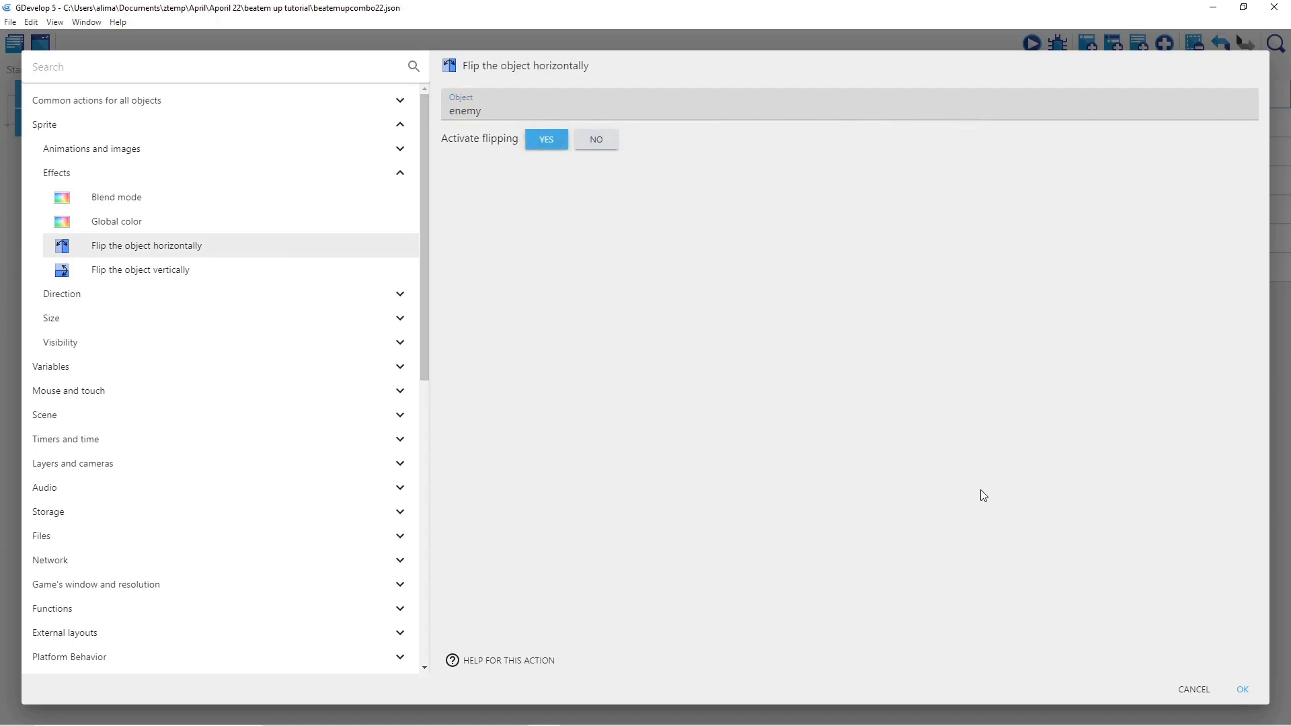
pyautogui.click(1241, 691)
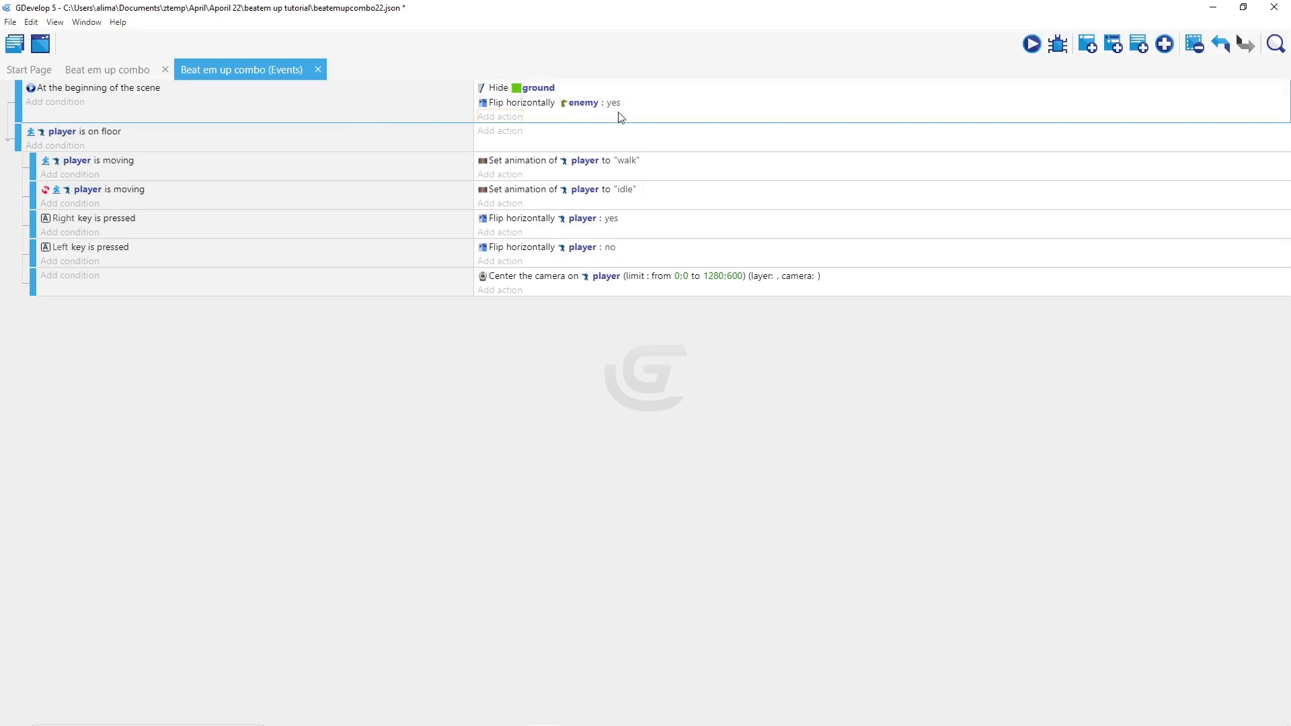
# Move the enemy in the scene onto the lower ground platform, at about X 1139, Y 404
pyautogui.click(119, 72)
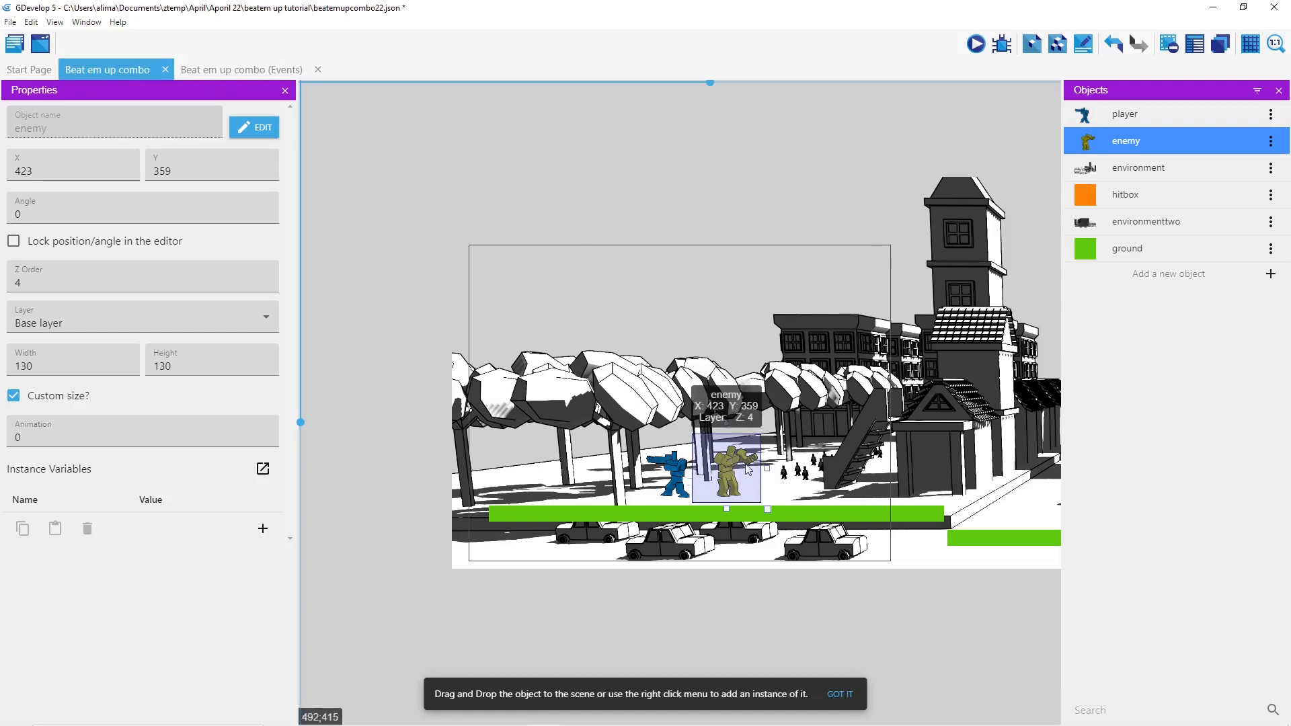
pyautogui.moveTo(737, 470); pyautogui.dragTo(1035, 493)
pyautogui.moveTo(984, 416); pyautogui.dragTo(770, 440, button='middle')
pyautogui.moveTo(807, 488); pyautogui.dragTo(887, 494)
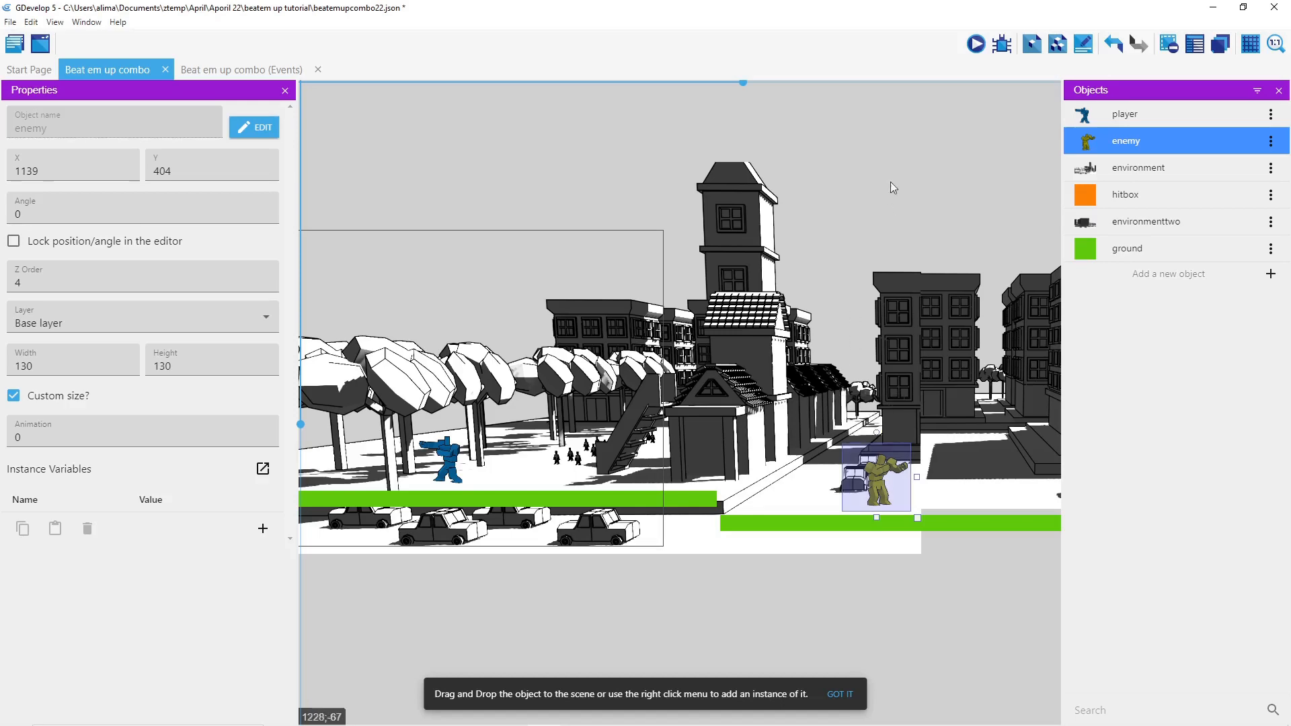
# Preview the game, walk the player right up to the enemy to check its placement and facing, and close the preview
pyautogui.click(976, 46)
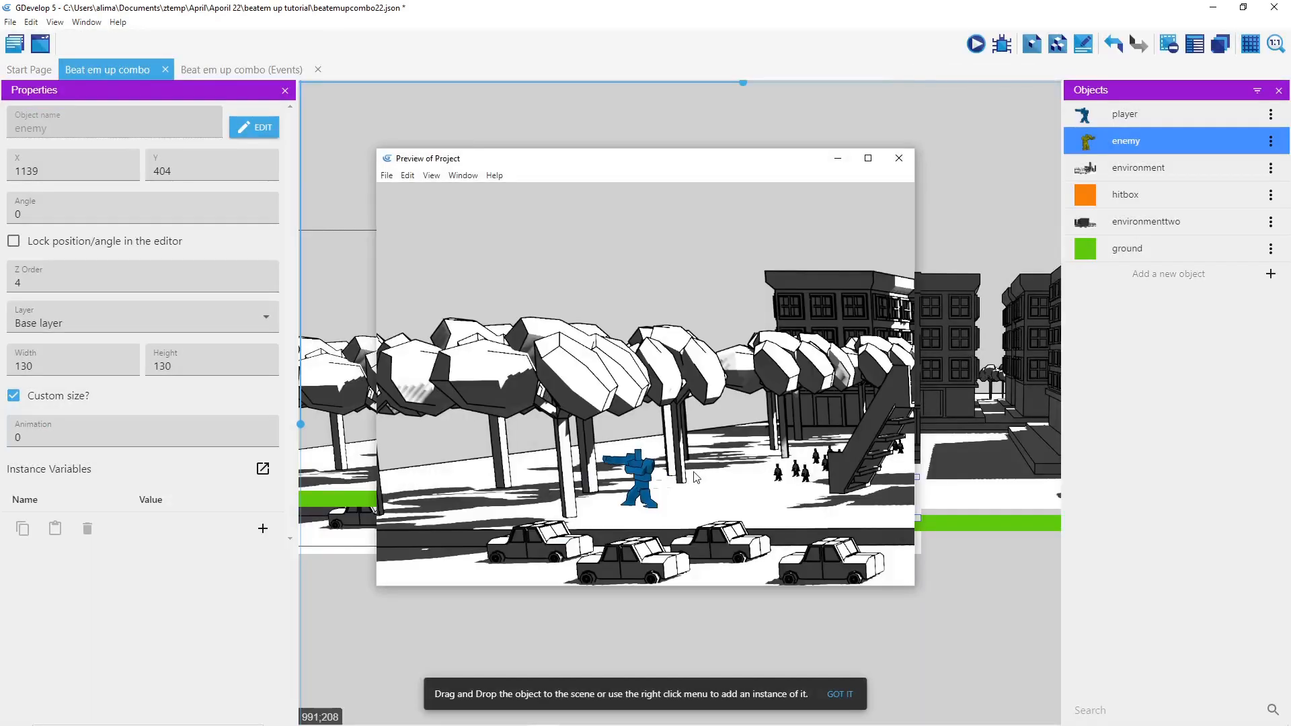
pyautogui.press('Right')
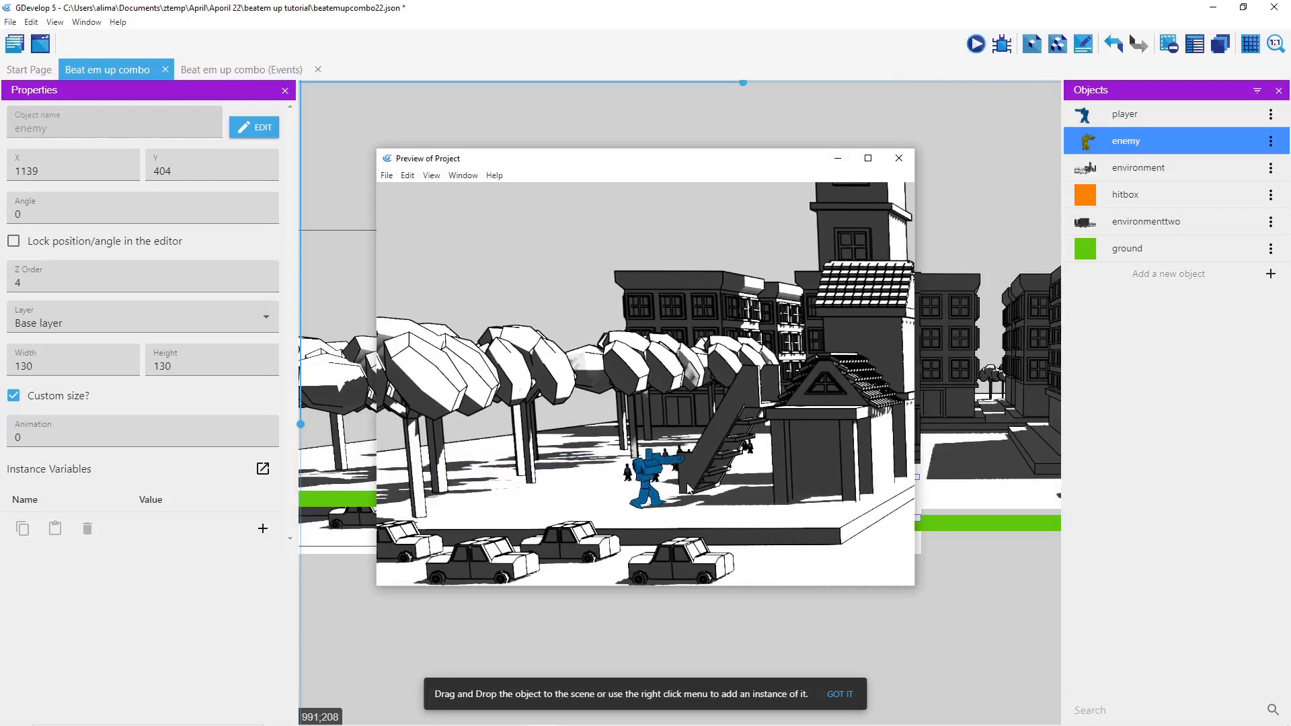
pyautogui.press('Right')
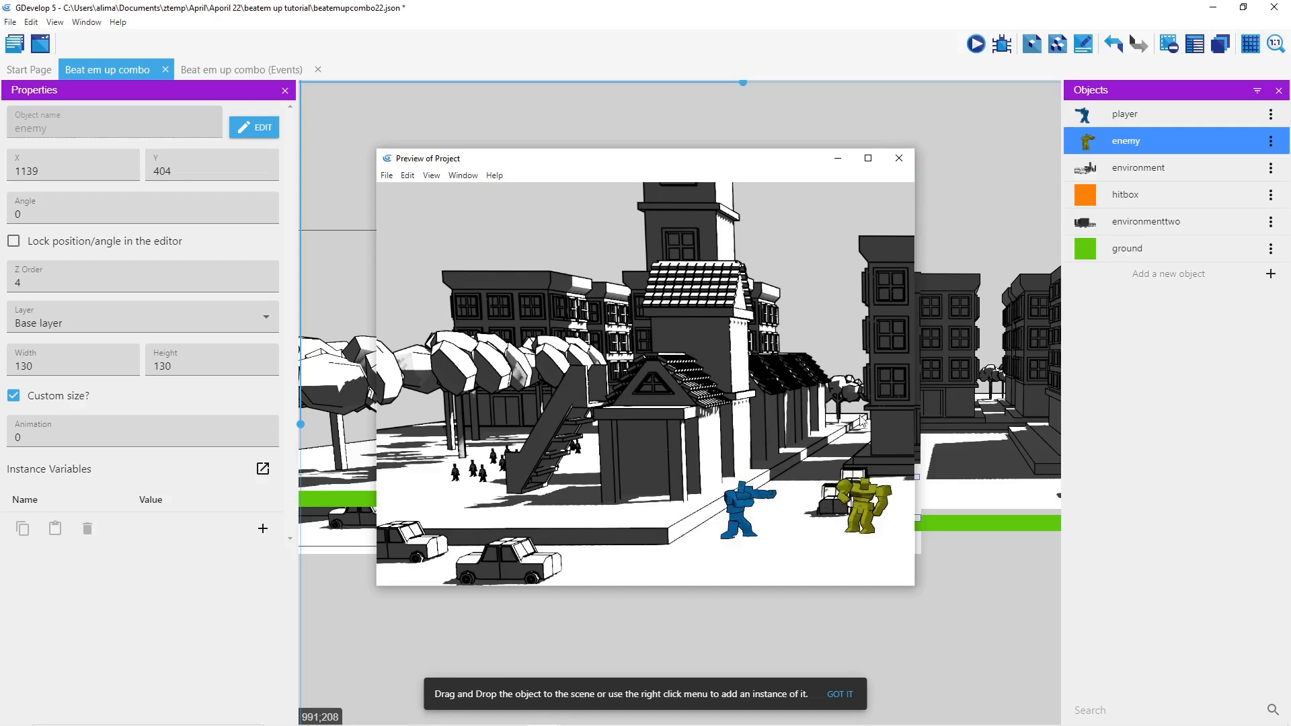
pyautogui.click(899, 159)
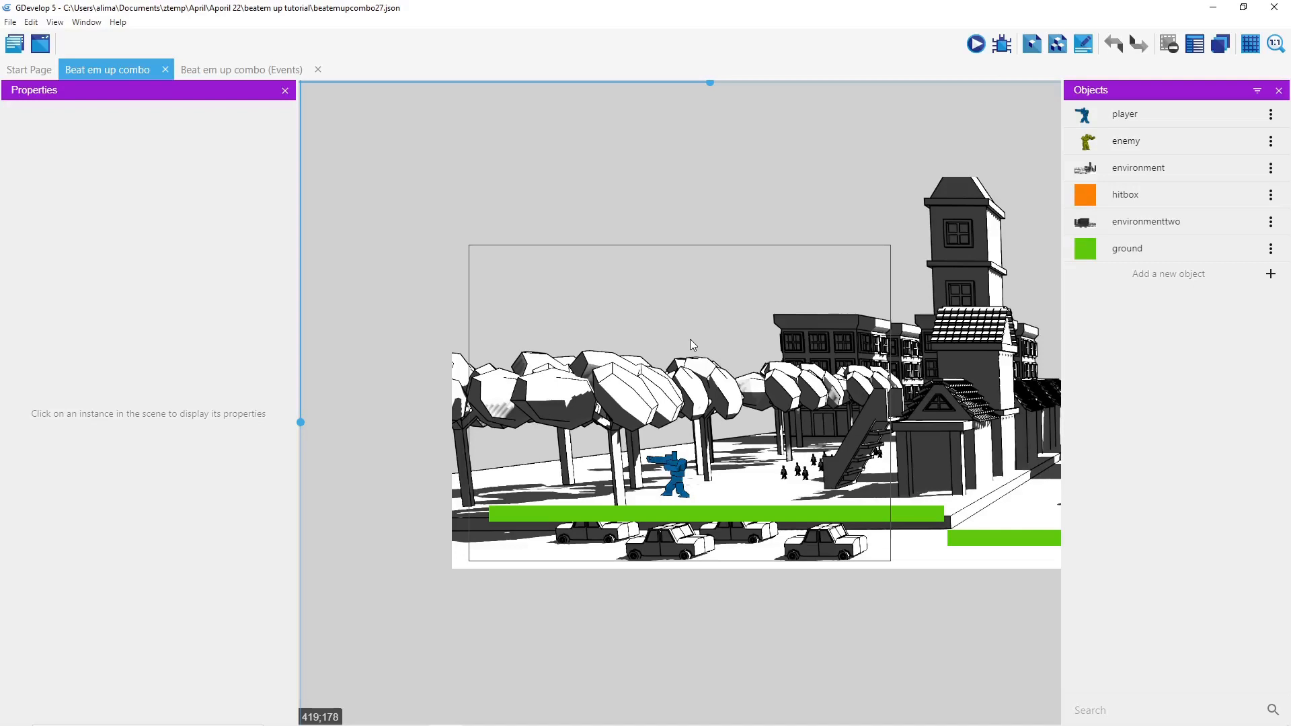
# Add a scene variable named combo through the scene properties and apply it
pyautogui.rightClick(622, 307)
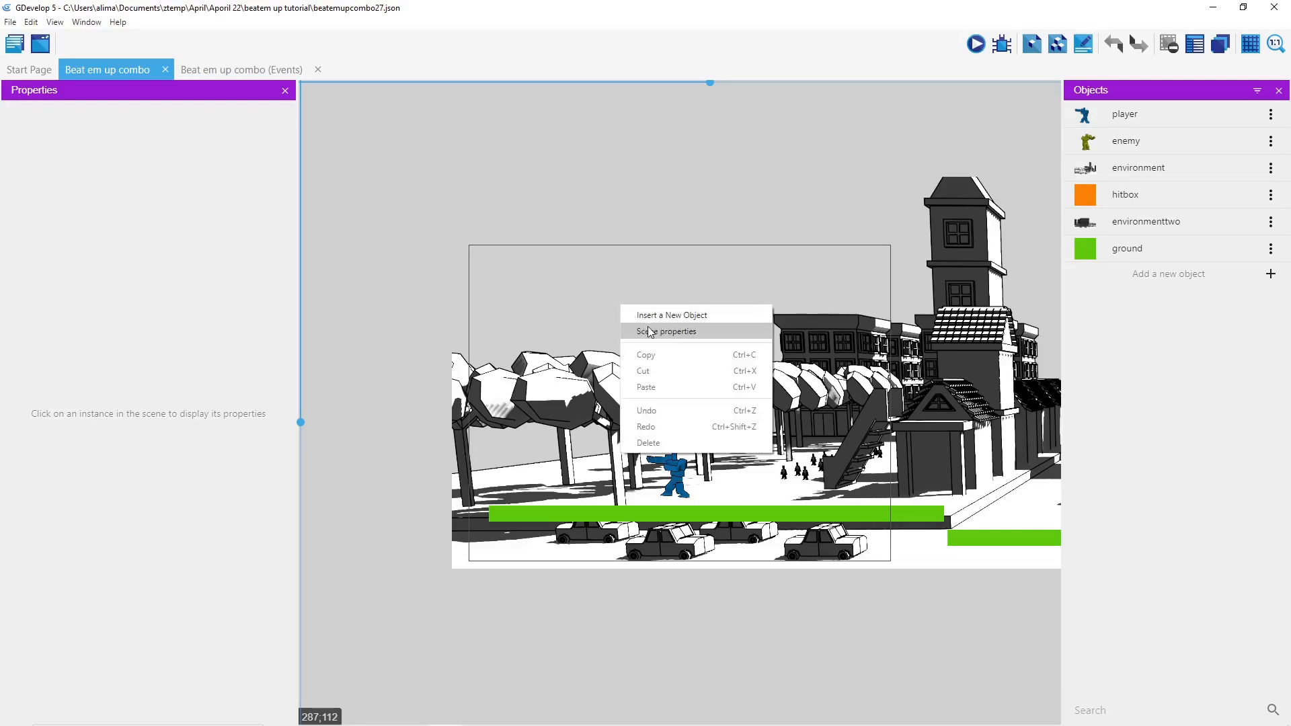
pyautogui.click(708, 327)
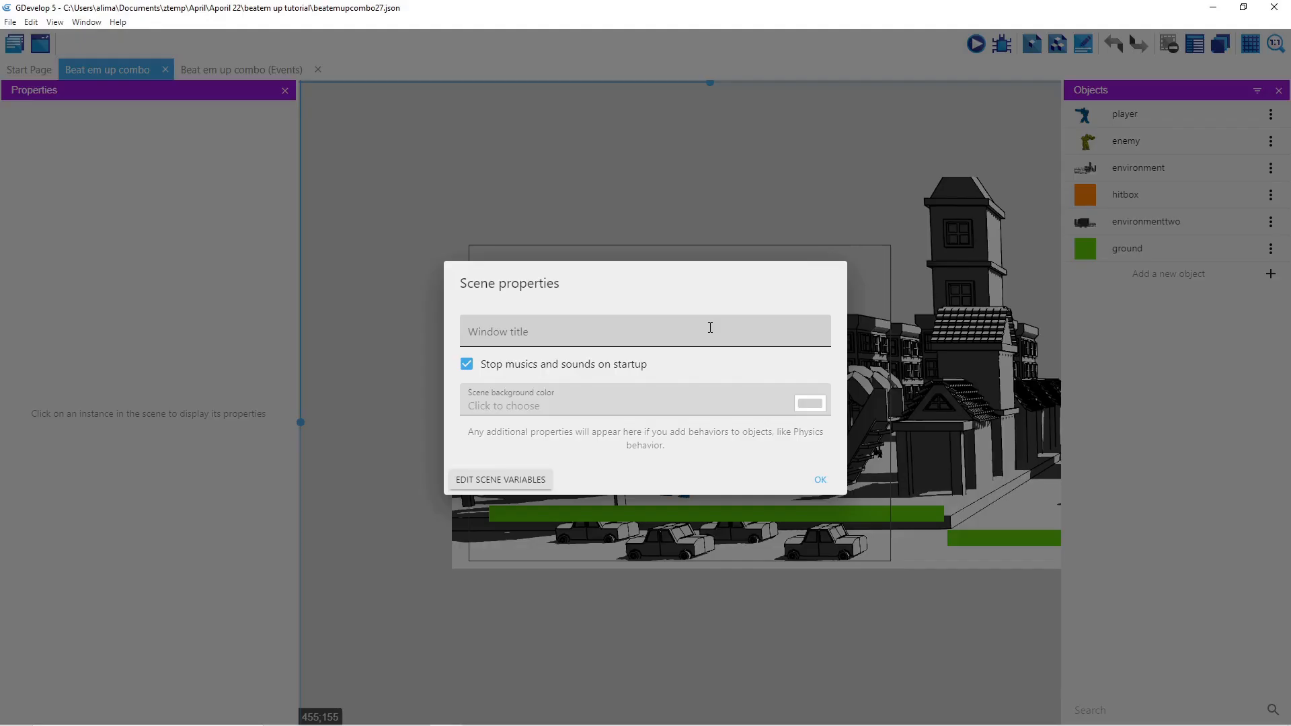
pyautogui.click(528, 478)
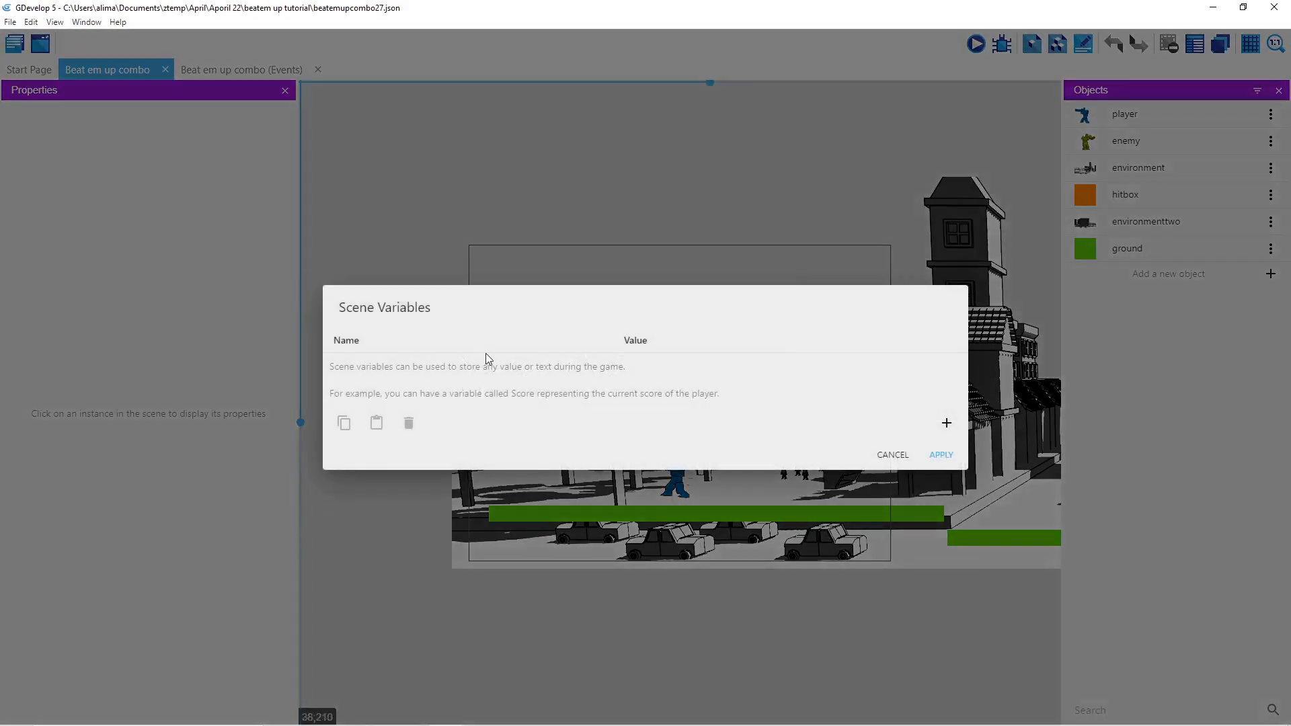
pyautogui.click(947, 423)
pyautogui.moveTo(536, 395); pyautogui.dragTo(349, 393)
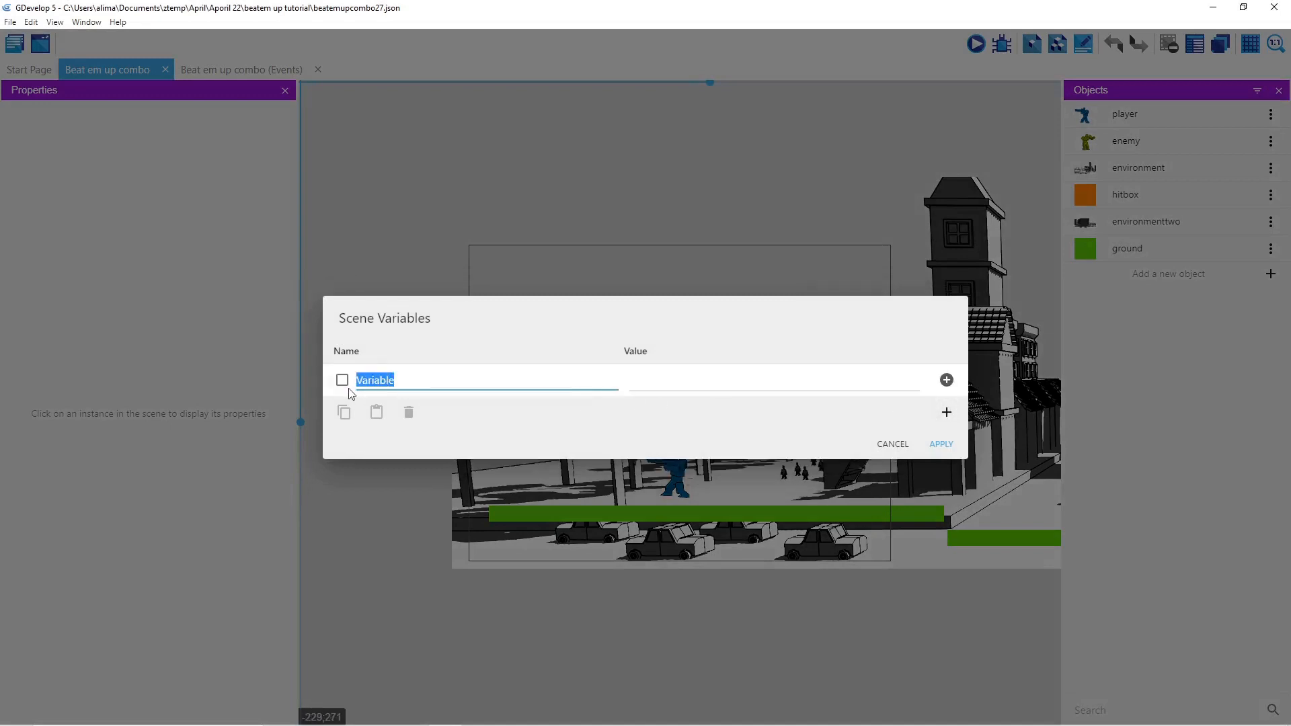
pyautogui.write('combo')
pyautogui.click(672, 376)
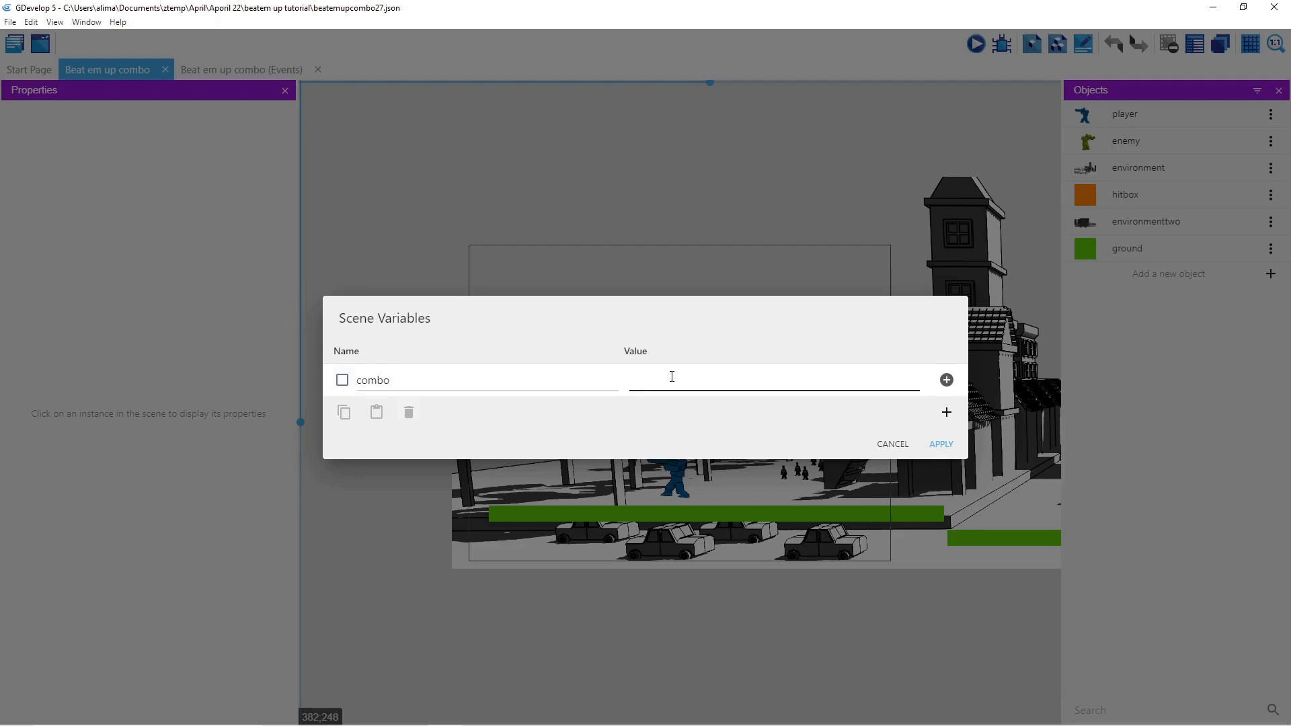
pyautogui.click(668, 376)
pyautogui.click(939, 445)
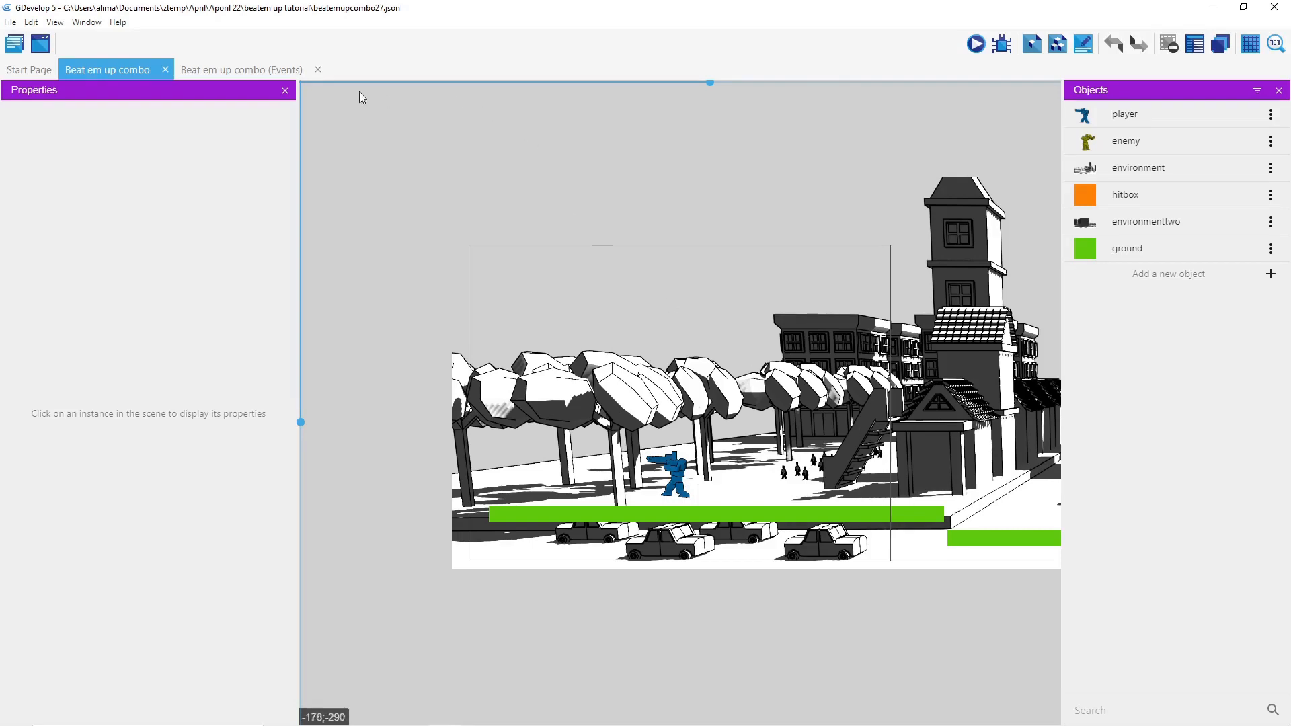
# Add a new top-level event at the end of the event sheet with a condition testing that the c key is pressed
pyautogui.click(279, 70)
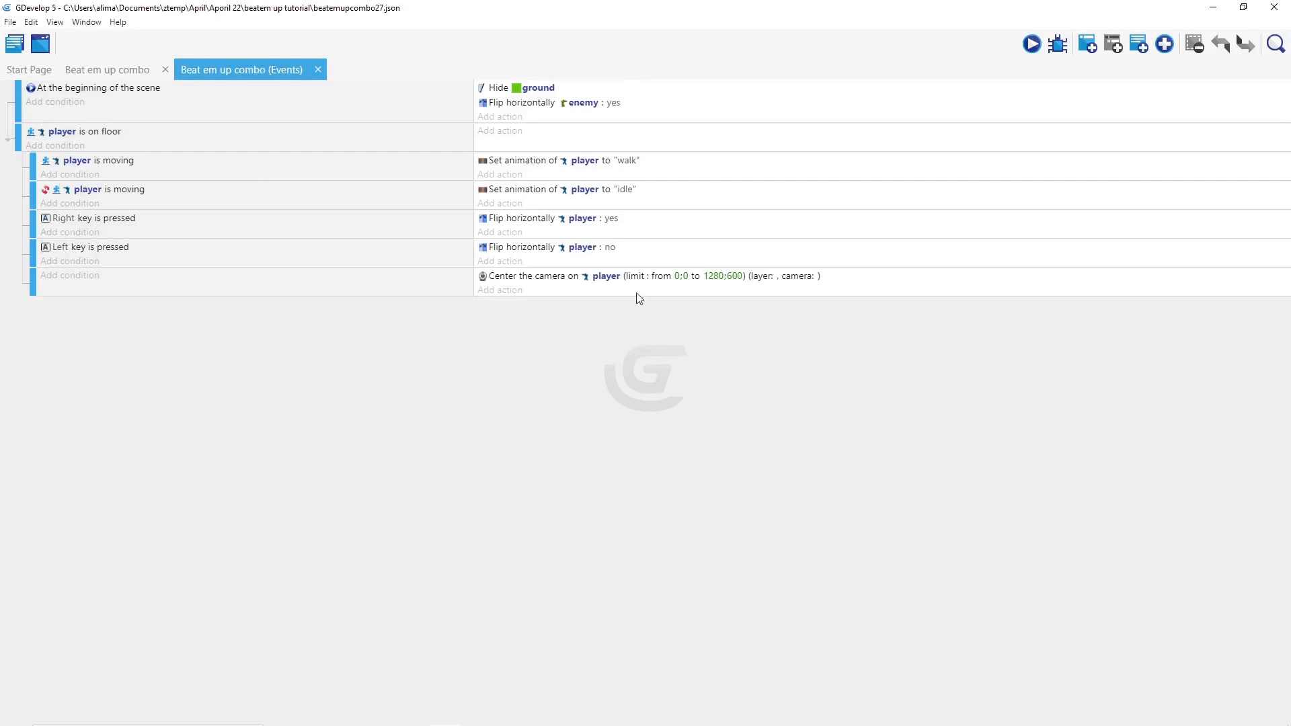
pyautogui.click(702, 145)
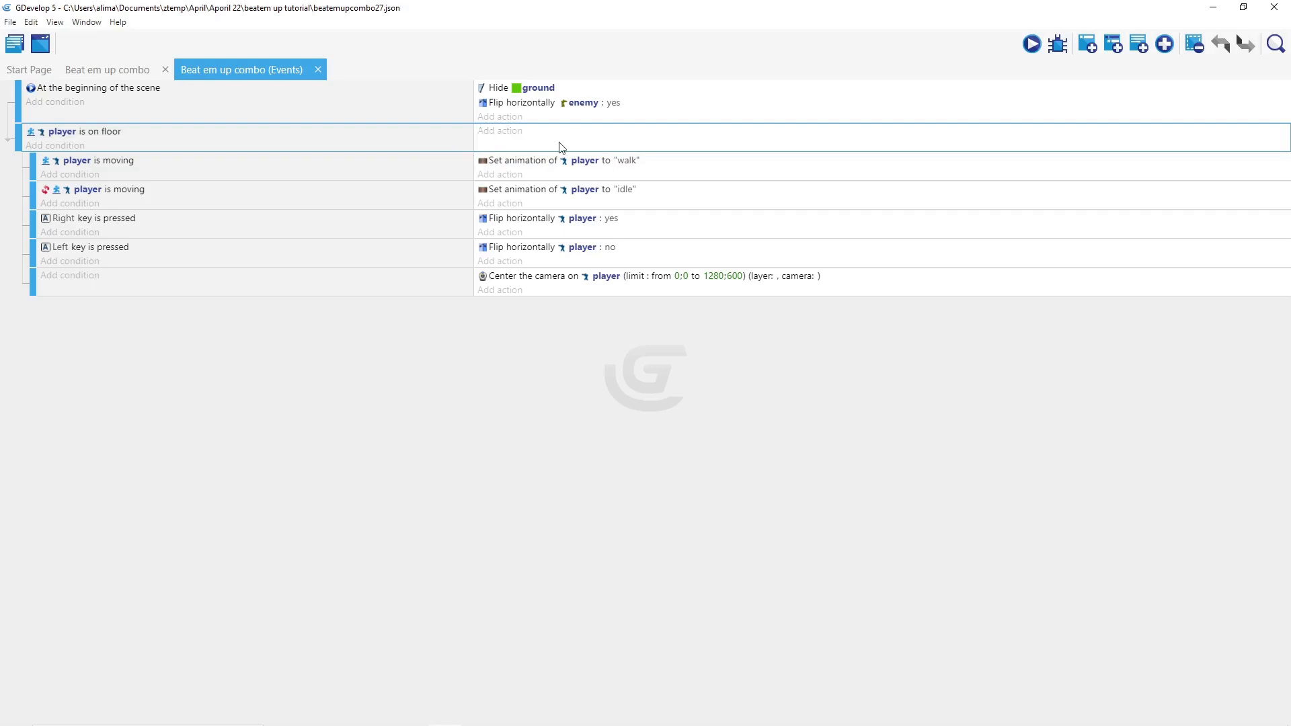
pyautogui.click(1089, 45)
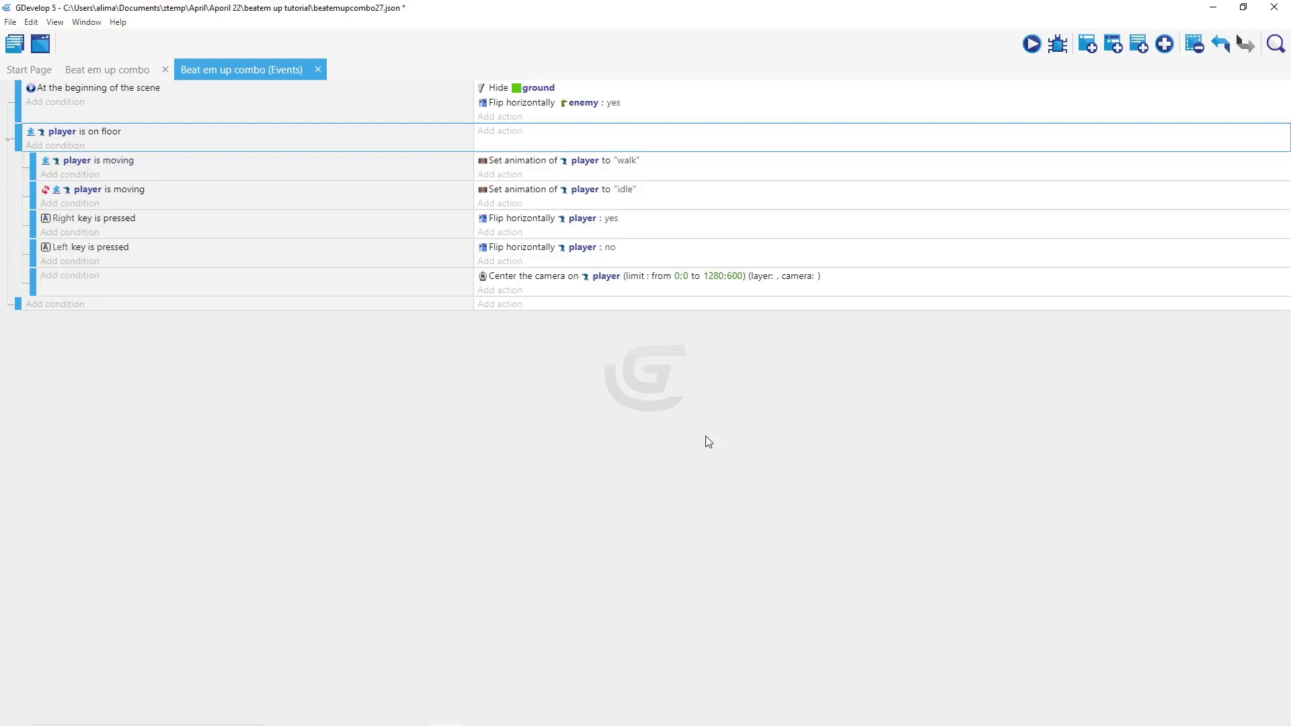
pyautogui.click(74, 305)
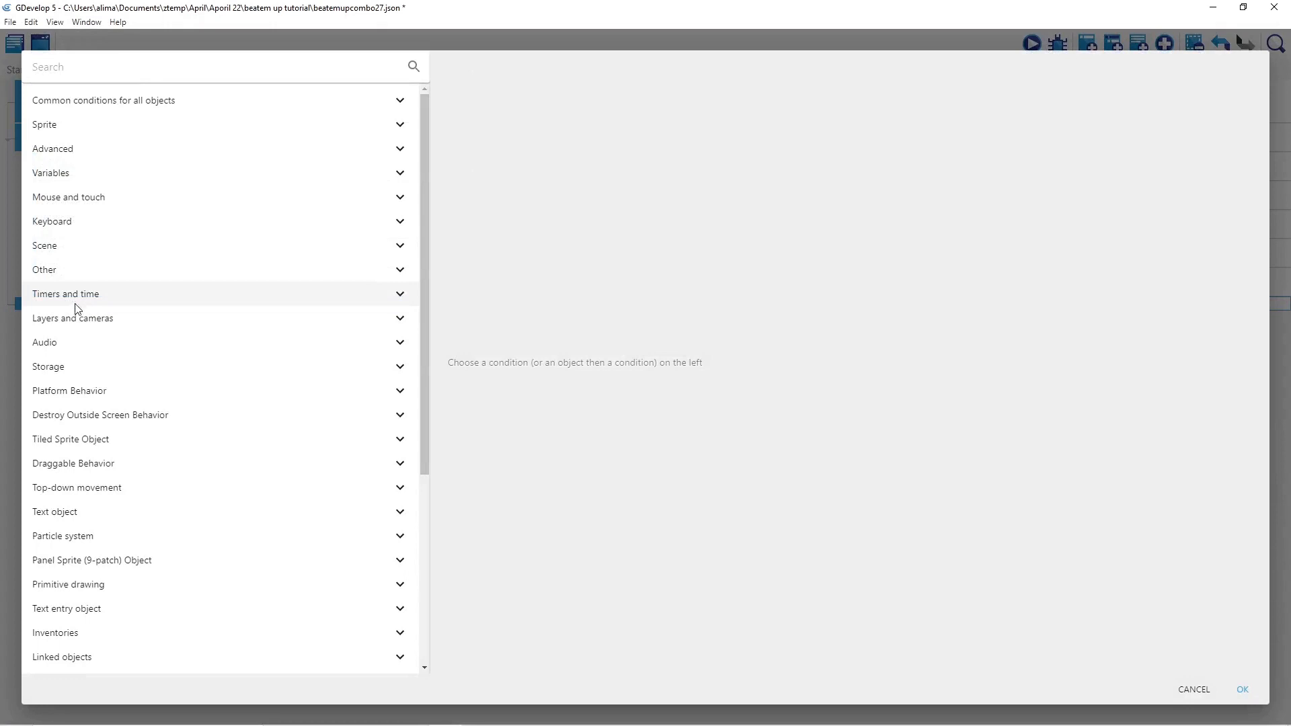
pyautogui.click(94, 225)
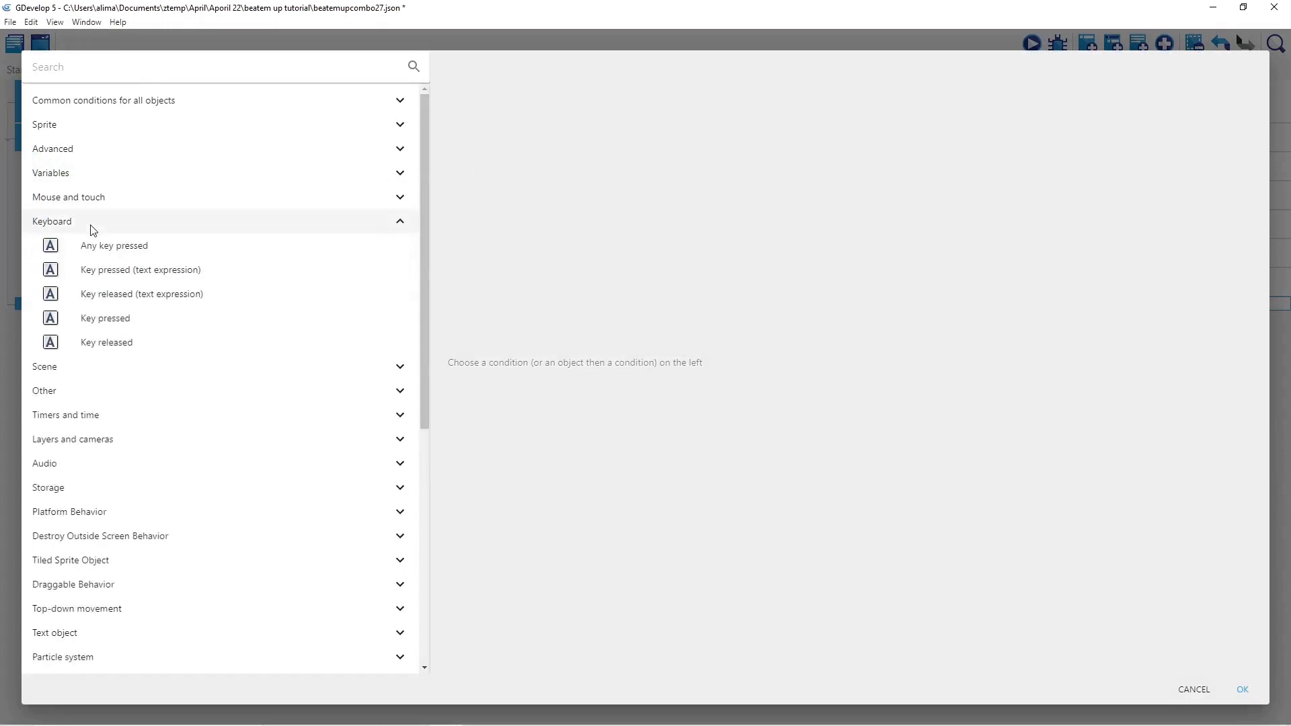
pyautogui.click(175, 327)
pyautogui.click(497, 115)
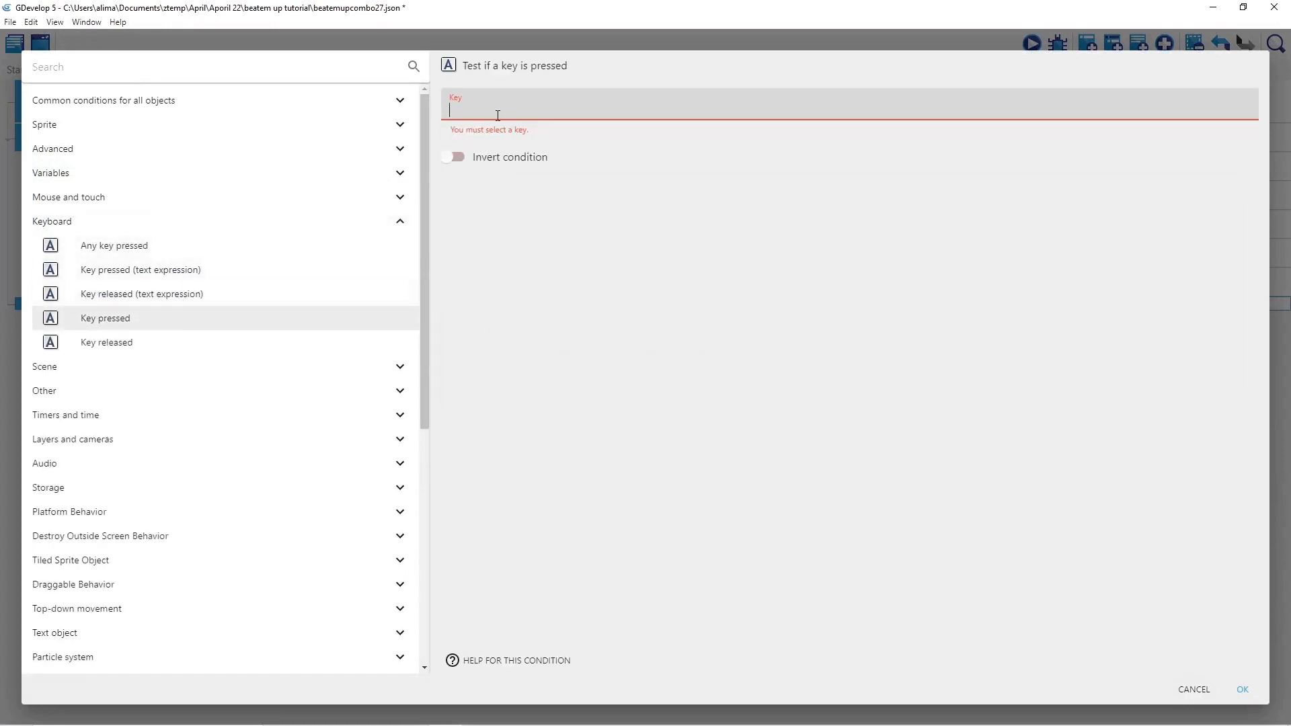
pyautogui.write('c')
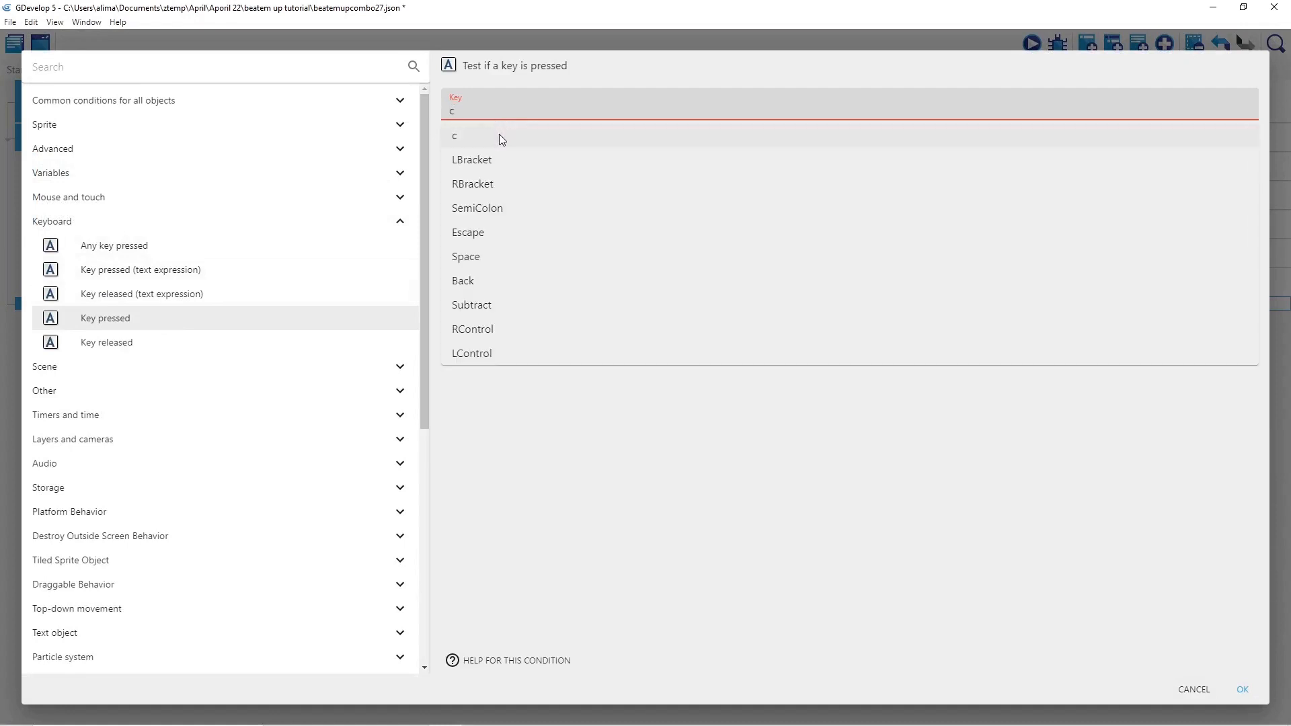
pyautogui.click(499, 135)
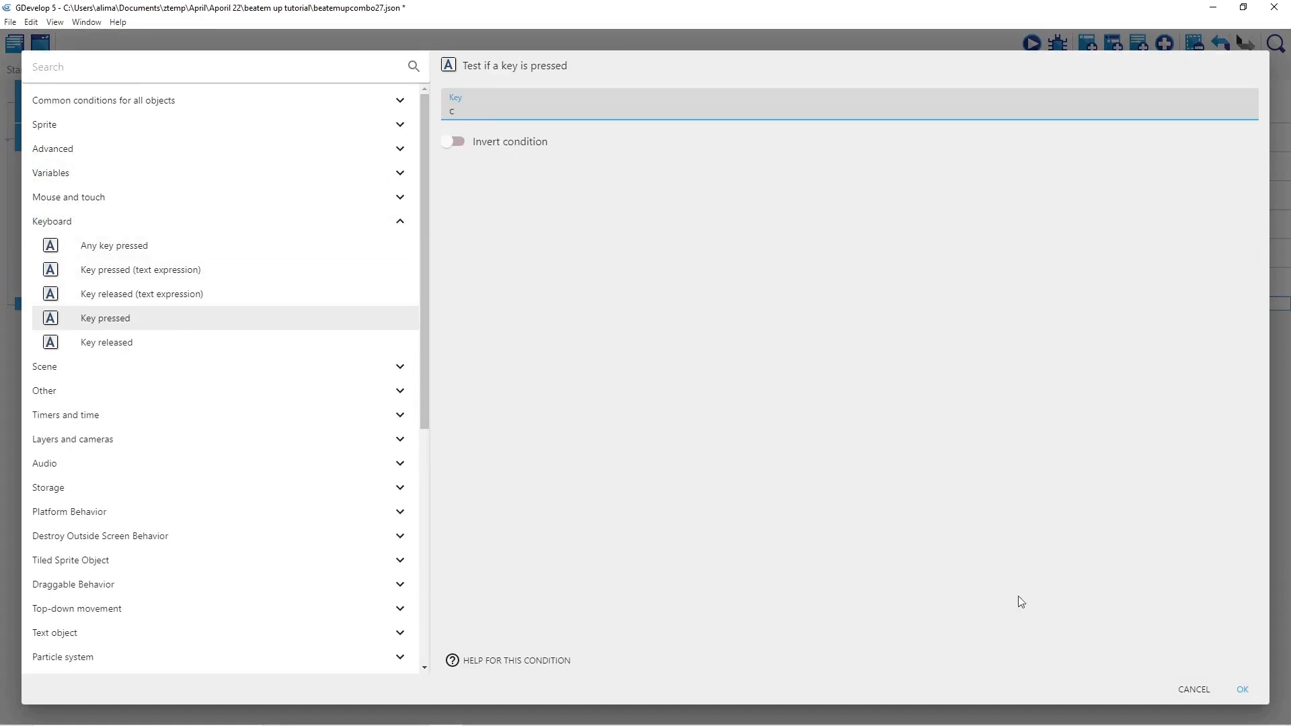
pyautogui.click(1241, 689)
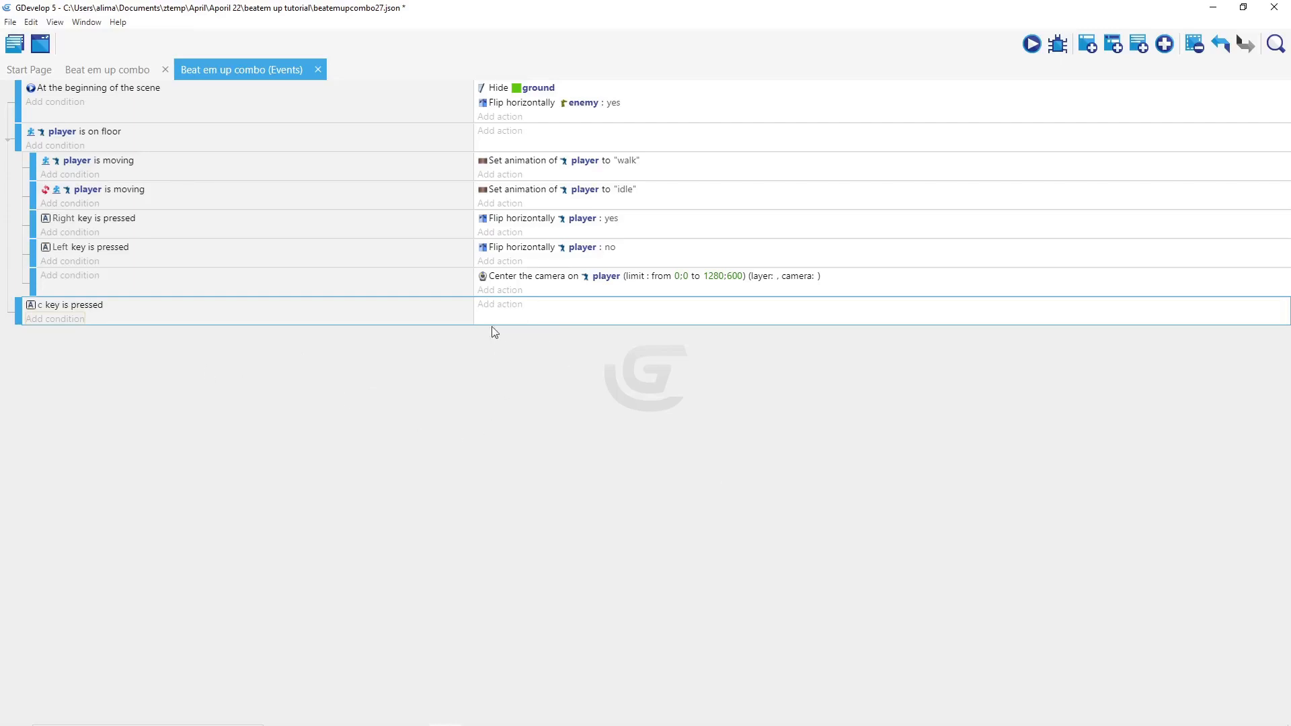
# Add an action to the c key event that sets the player's animation number to 1
pyautogui.click(502, 305)
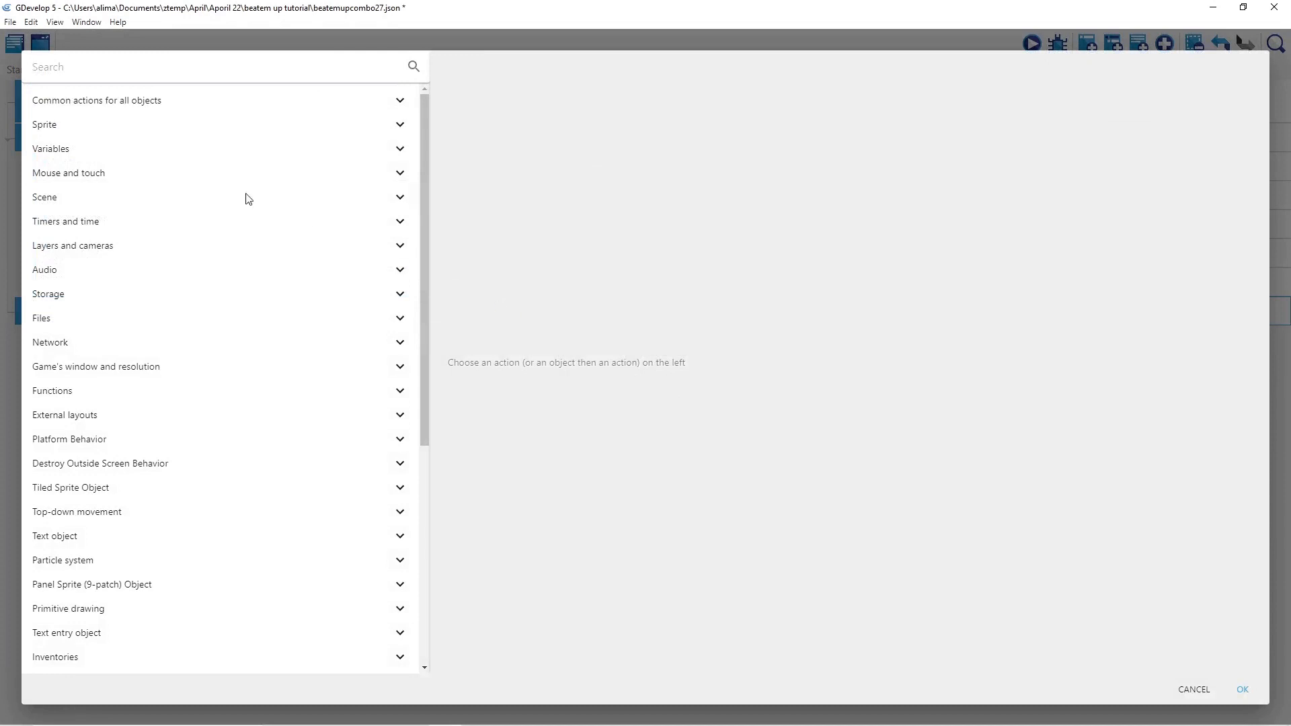
pyautogui.click(176, 128)
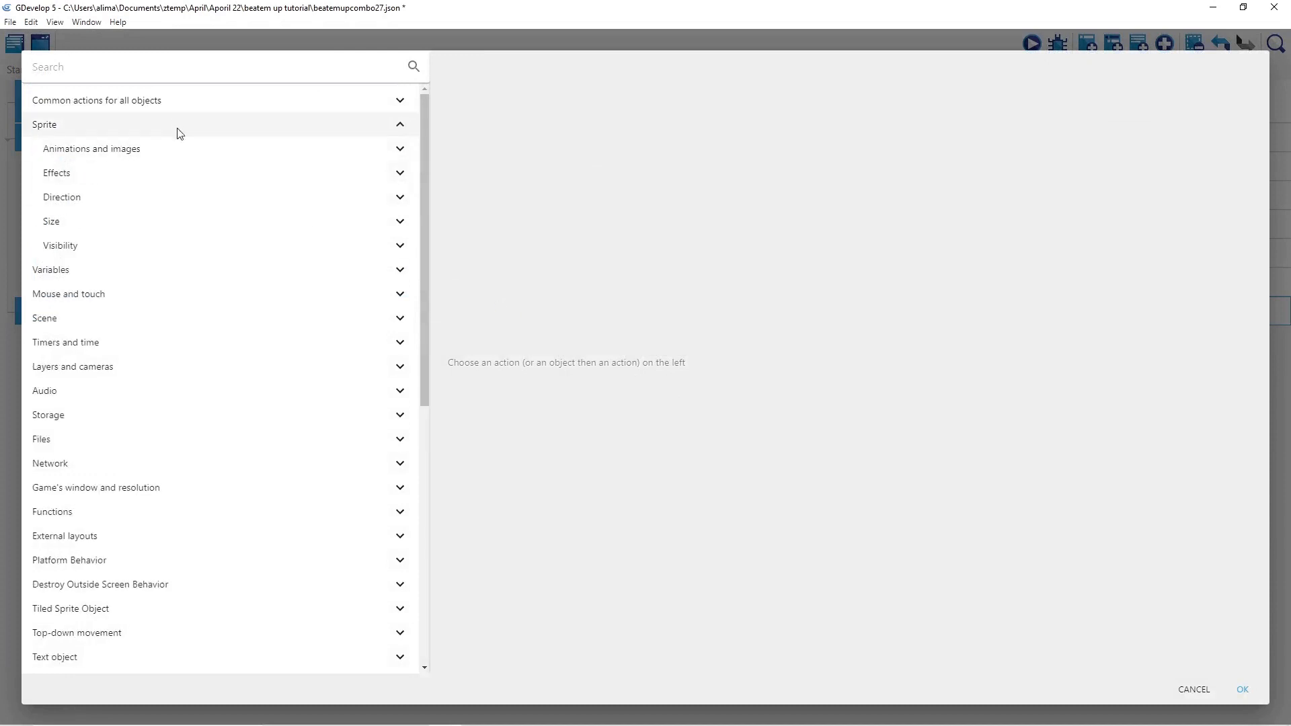
pyautogui.click(205, 159)
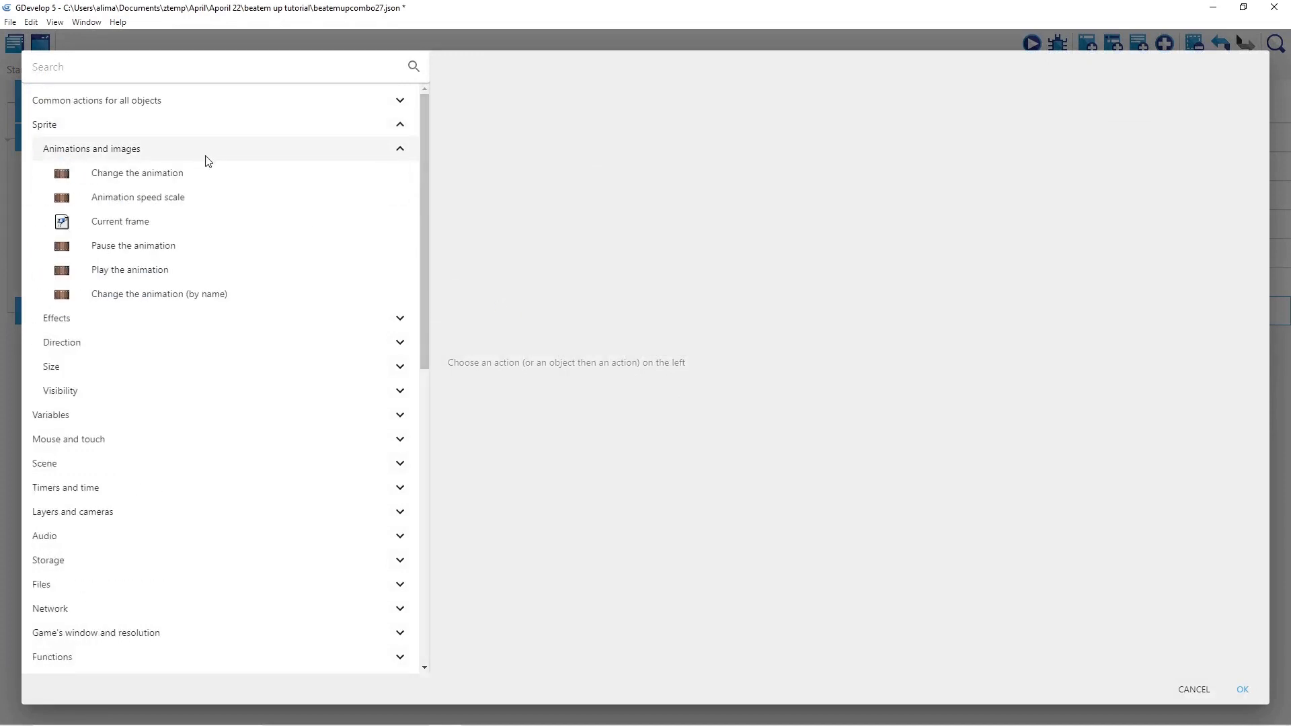
pyautogui.click(236, 178)
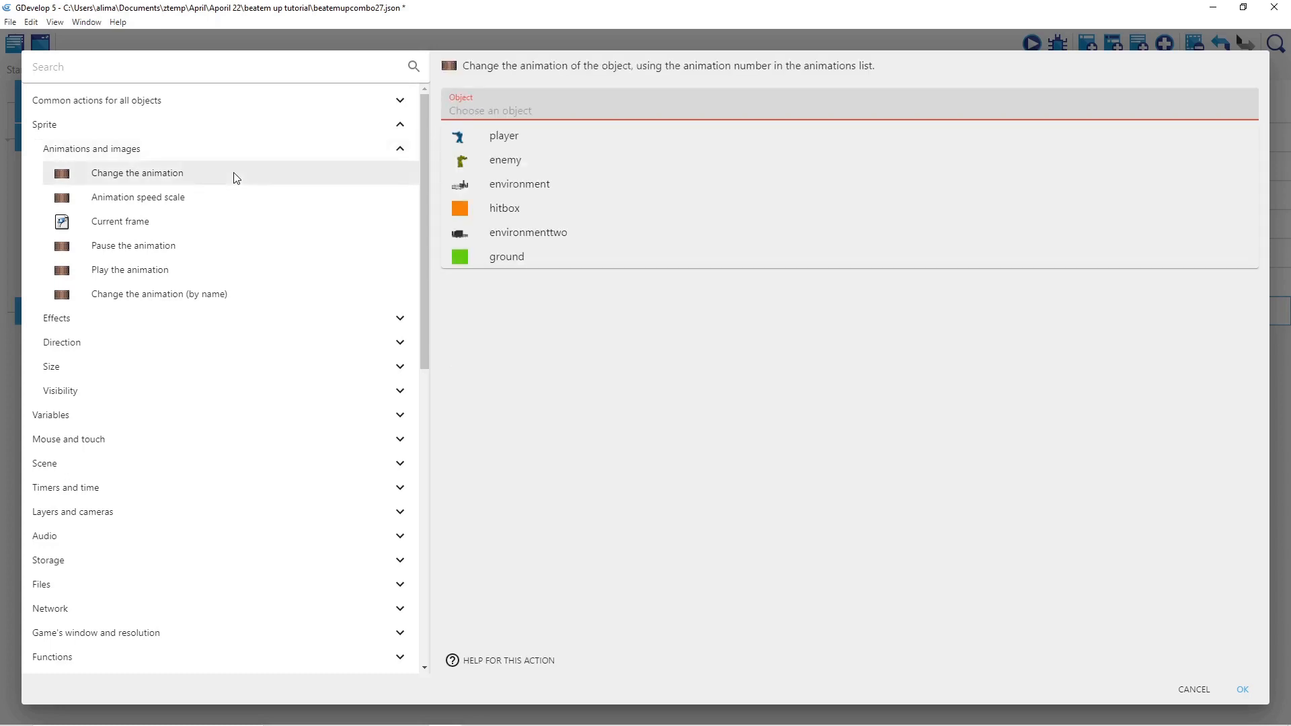
pyautogui.click(541, 140)
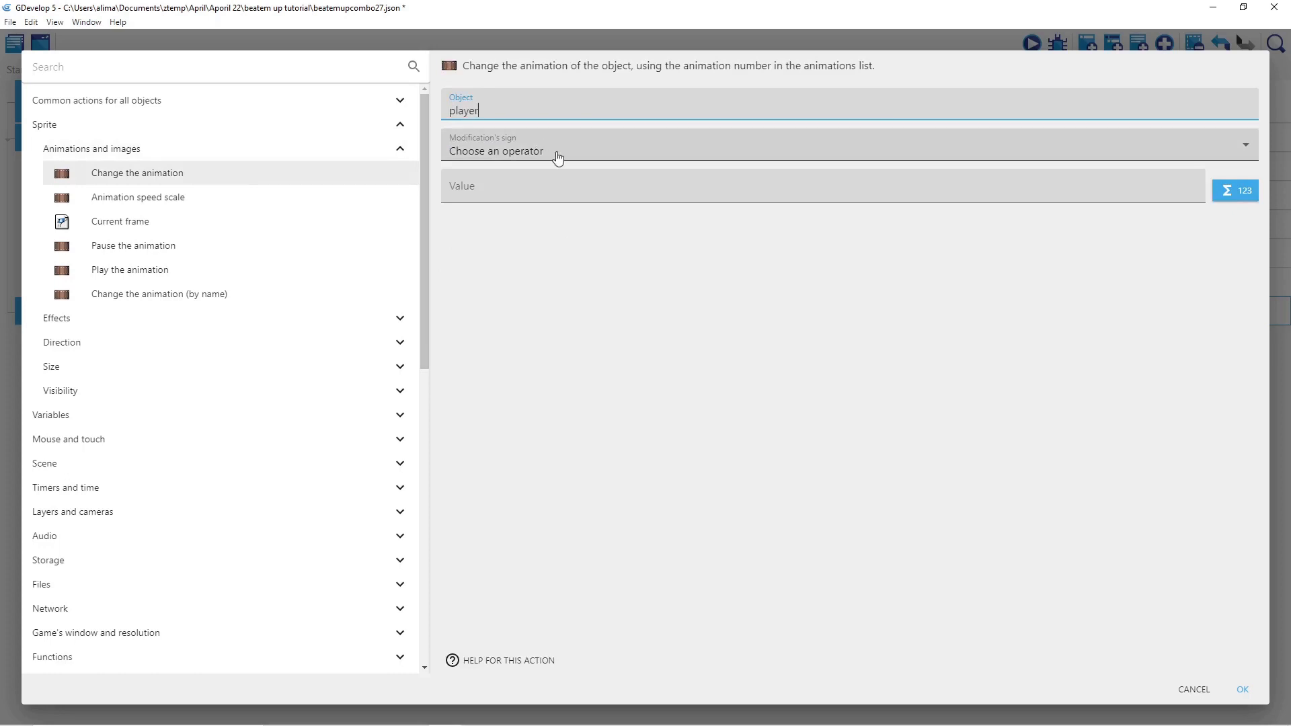
pyautogui.click(556, 152)
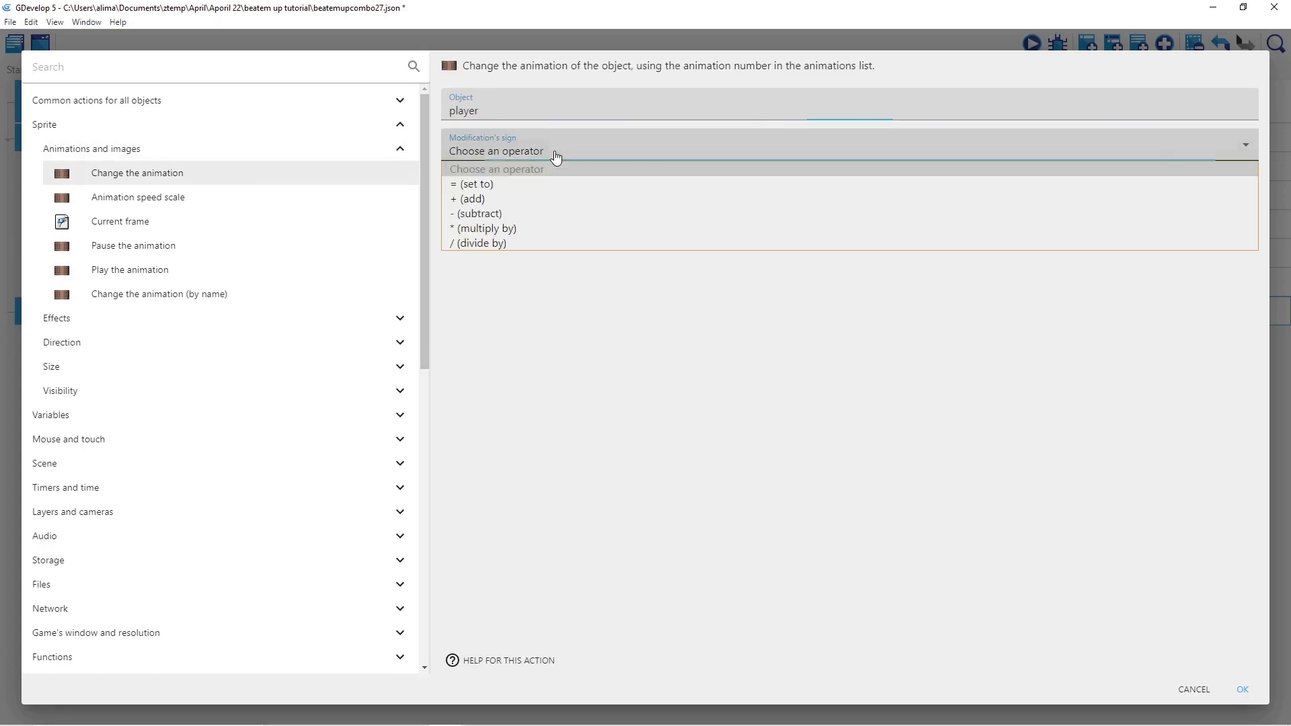
pyautogui.click(537, 185)
pyautogui.click(535, 192)
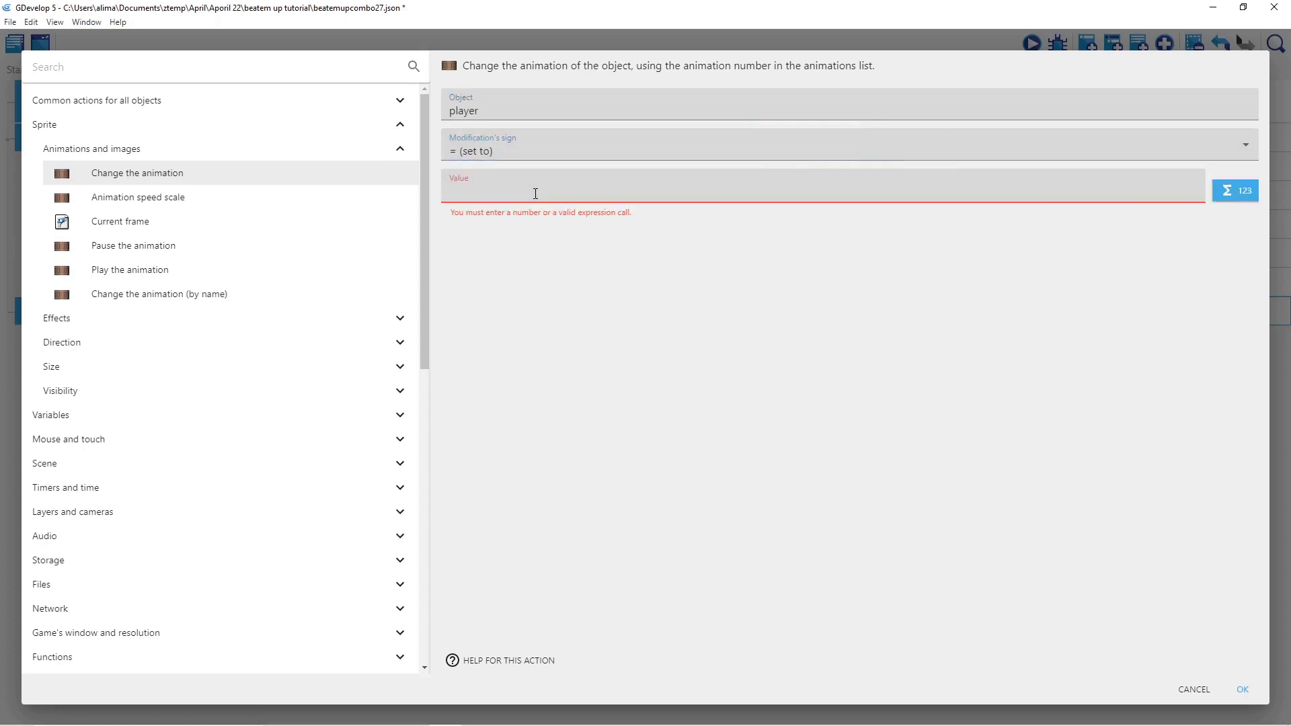
pyautogui.write('1')
pyautogui.click(1243, 690)
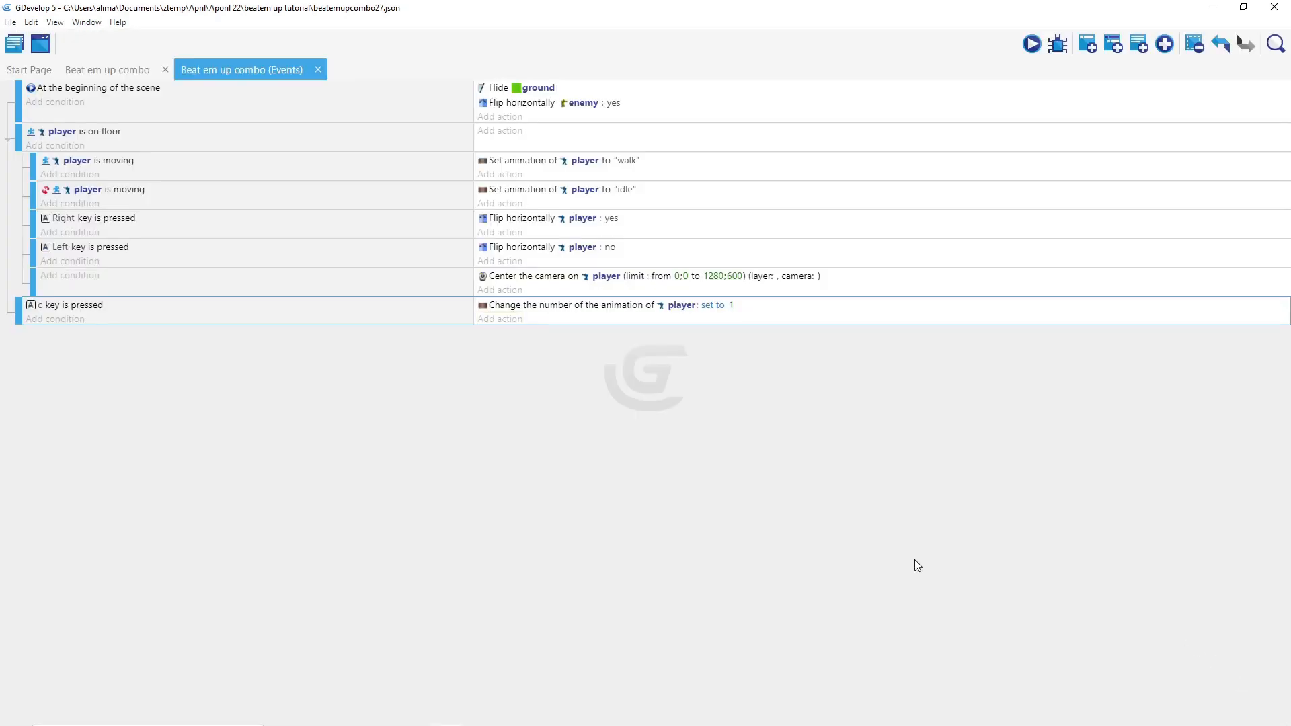
# Check the player's animation list for the number of punchone and set the animation number in the c key event to 2
pyautogui.click(118, 70)
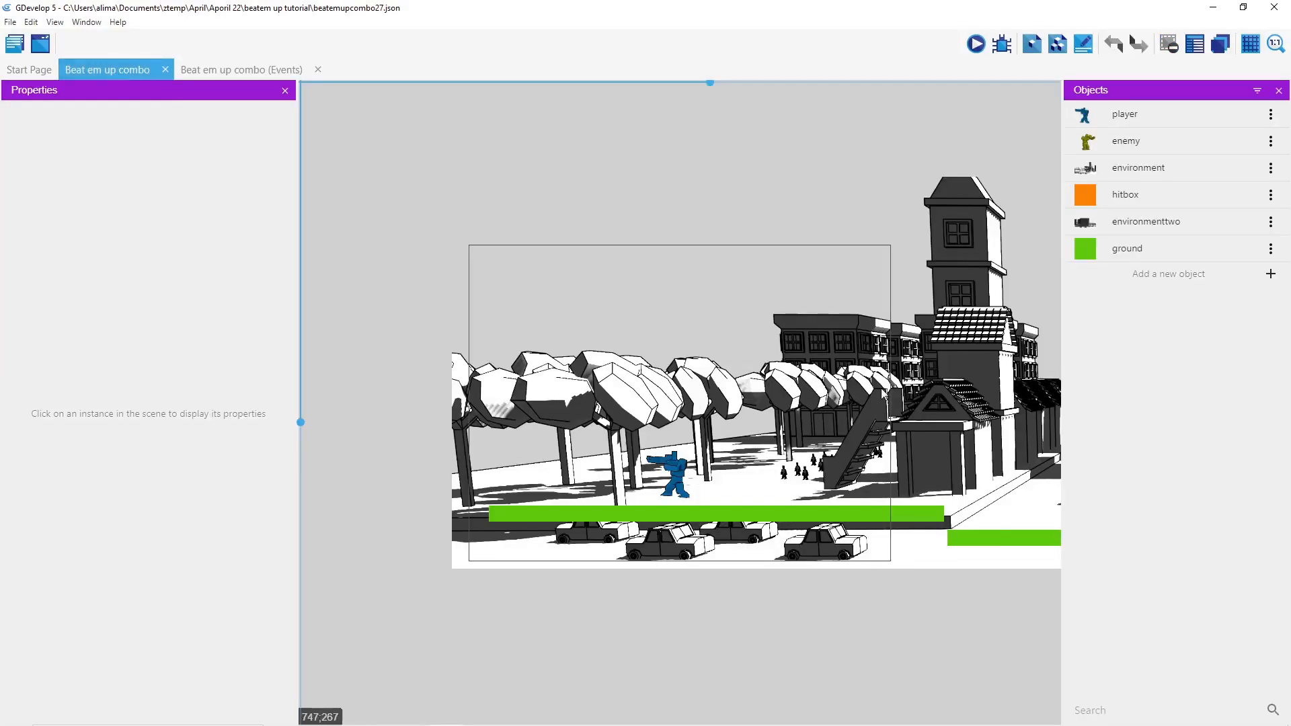
pyautogui.doubleClick(1148, 120)
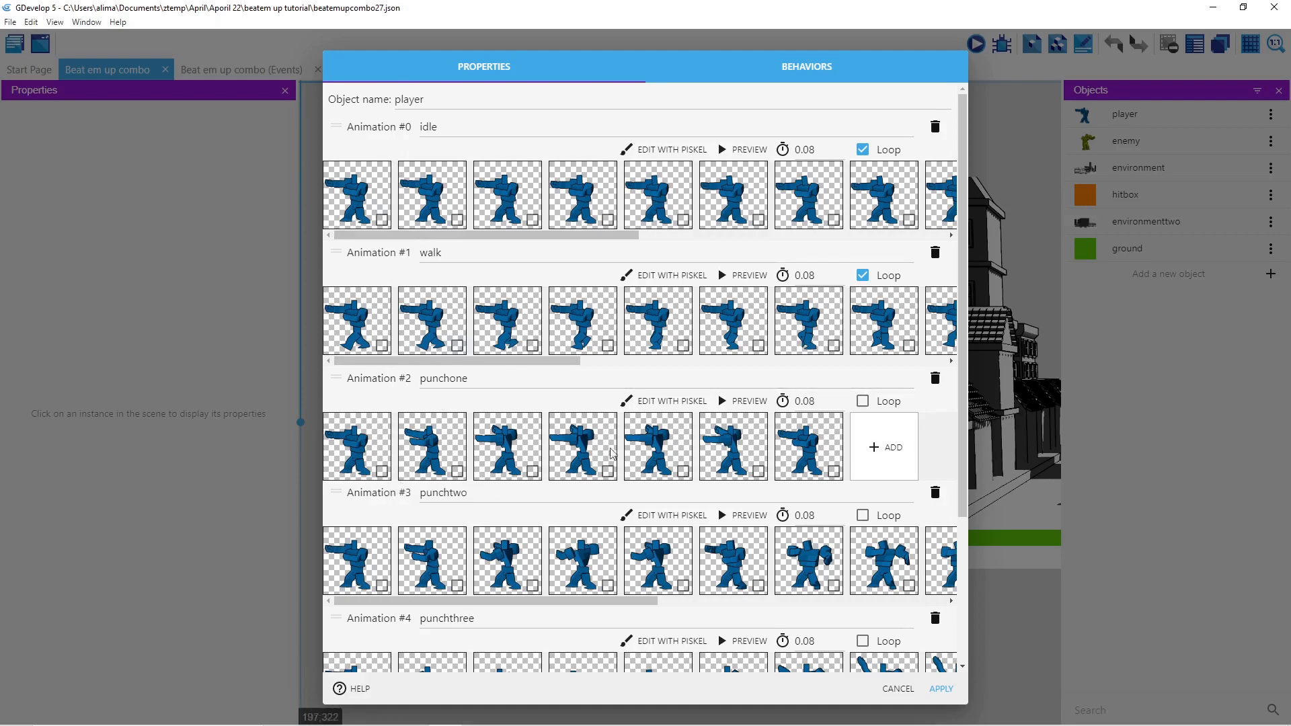
pyautogui.click(932, 688)
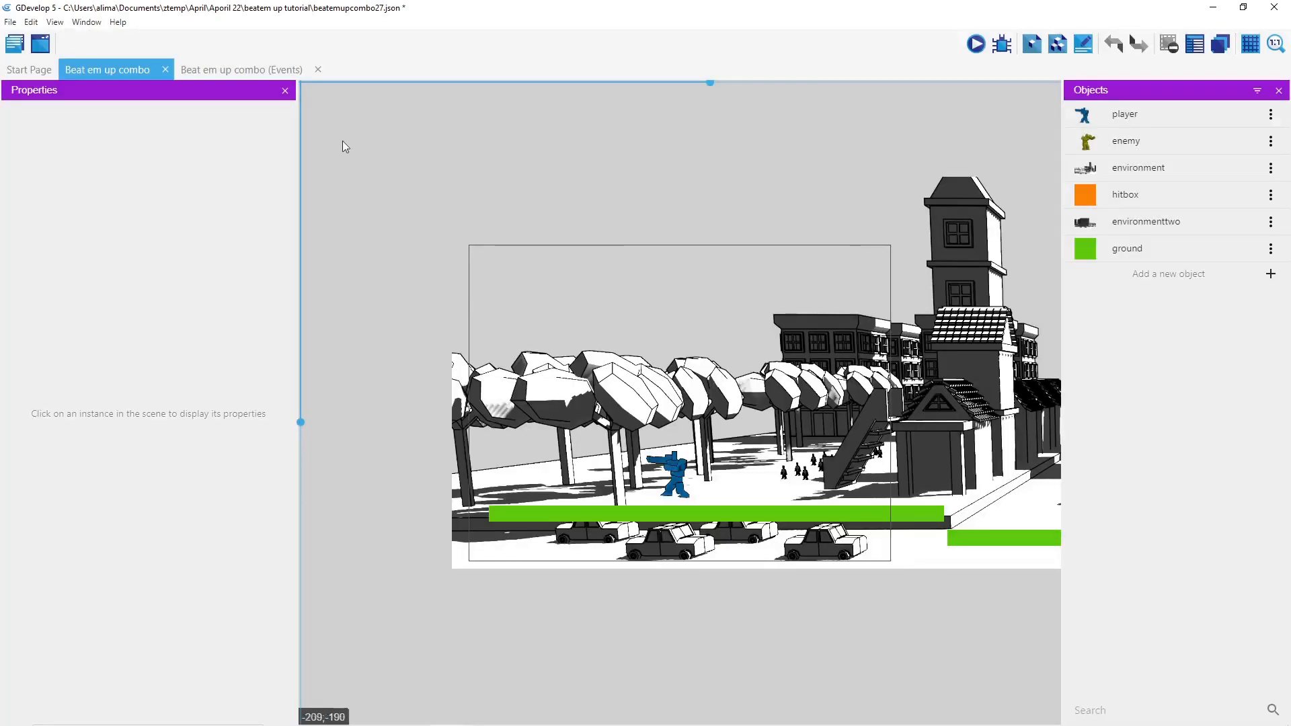
pyautogui.click(262, 74)
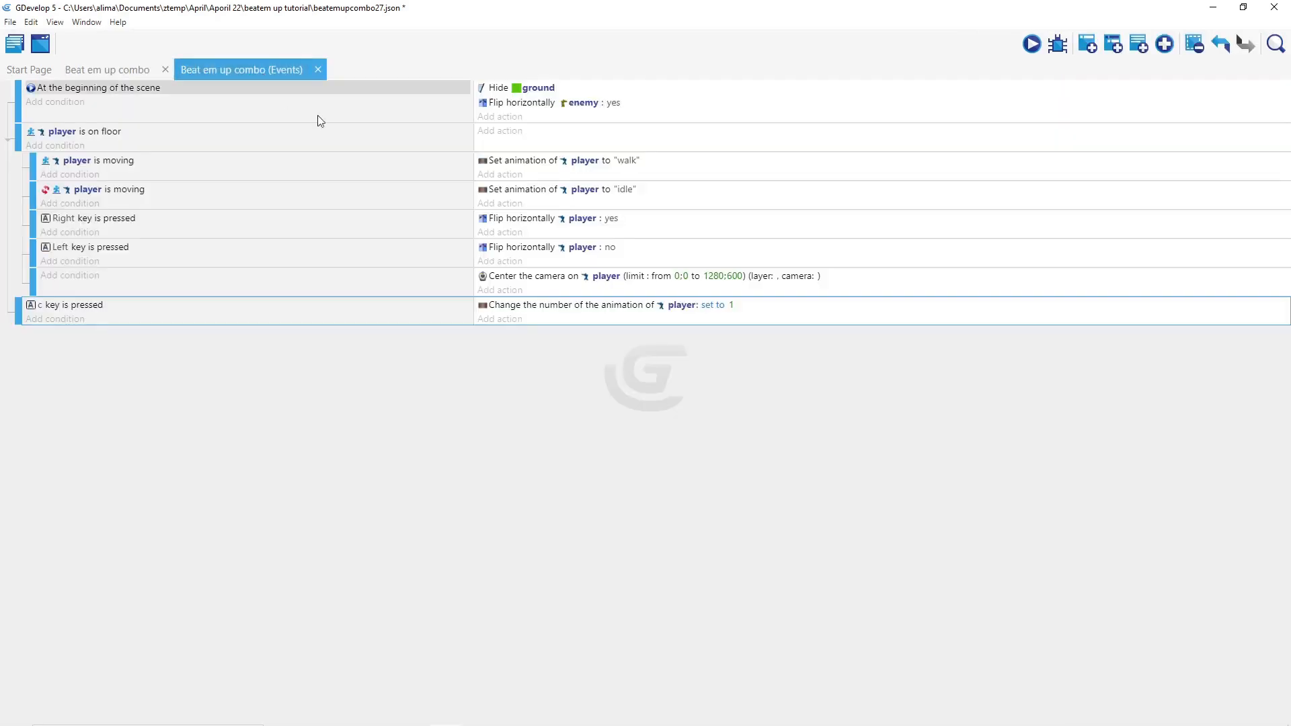
pyautogui.click(742, 310)
pyautogui.doubleClick(741, 305)
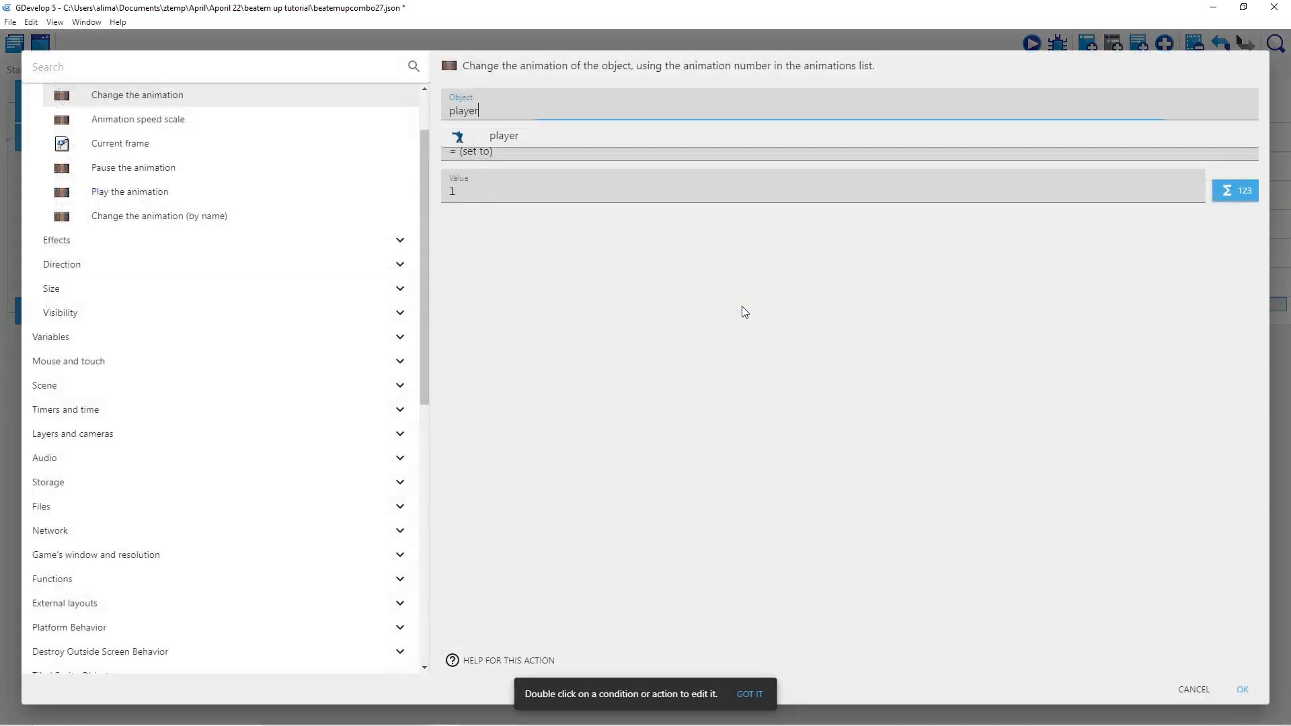
pyautogui.click(471, 191)
pyautogui.moveTo(464, 191); pyautogui.dragTo(444, 191)
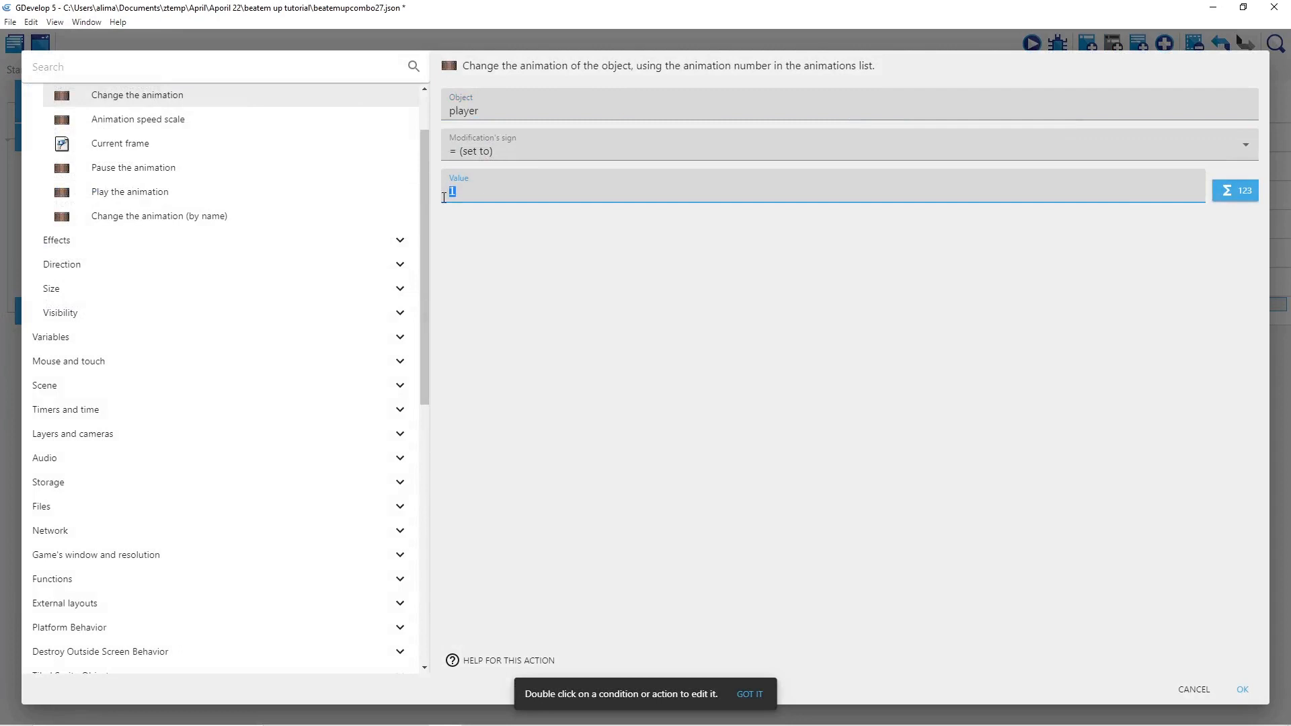
pyautogui.press('BackSpace')
pyautogui.write('2')
pyautogui.click(1245, 687)
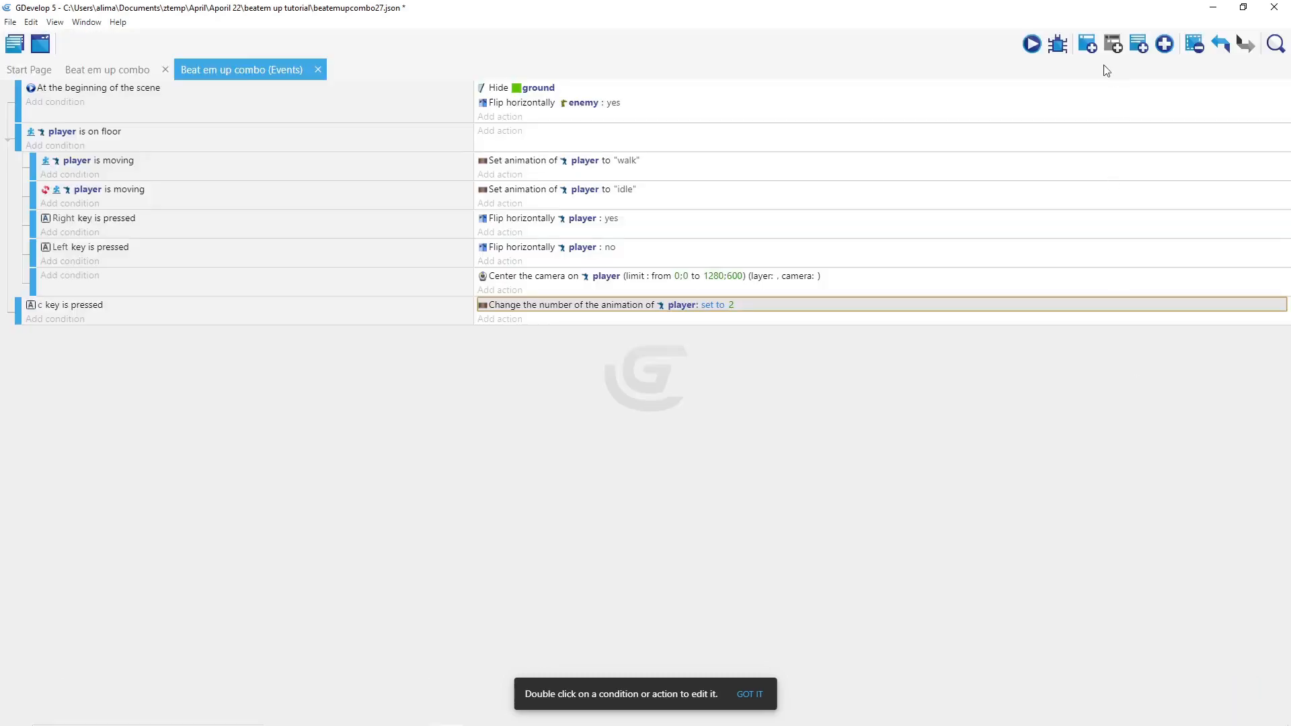
# Preview the game to test the player's punch animation with the c key, and close the preview
pyautogui.click(1031, 44)
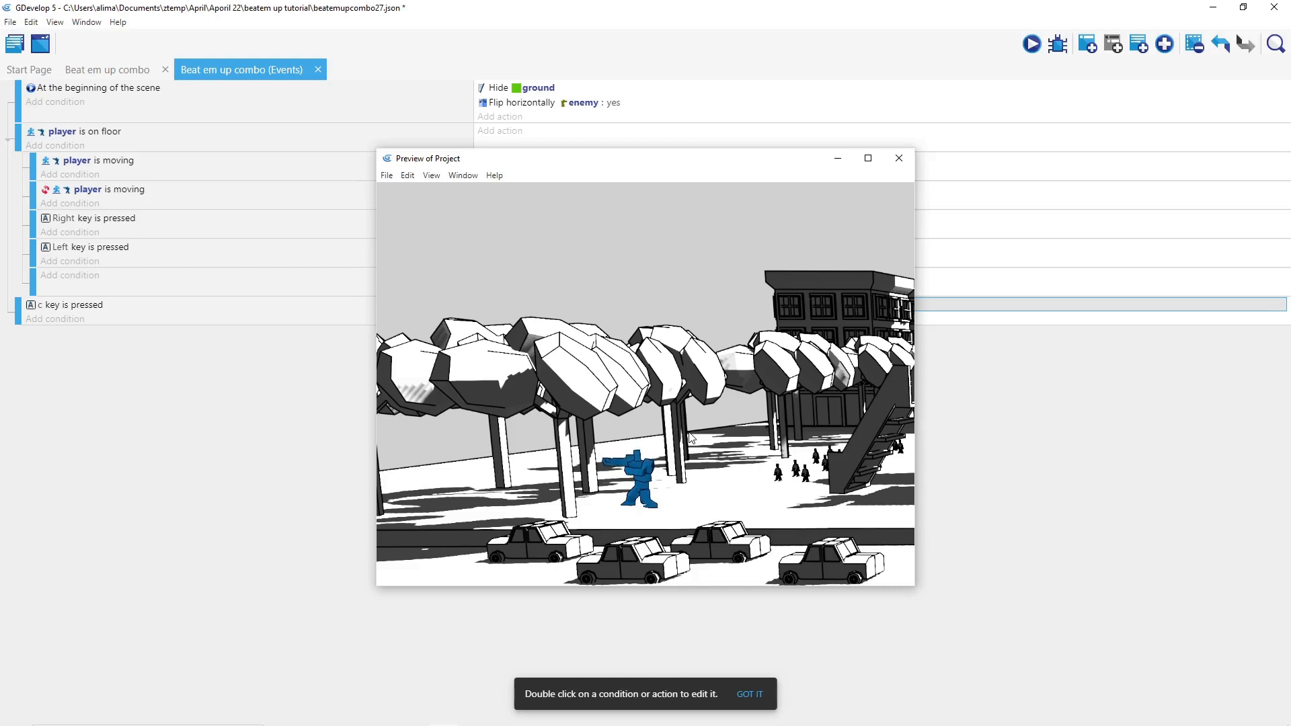
pyautogui.click(901, 158)
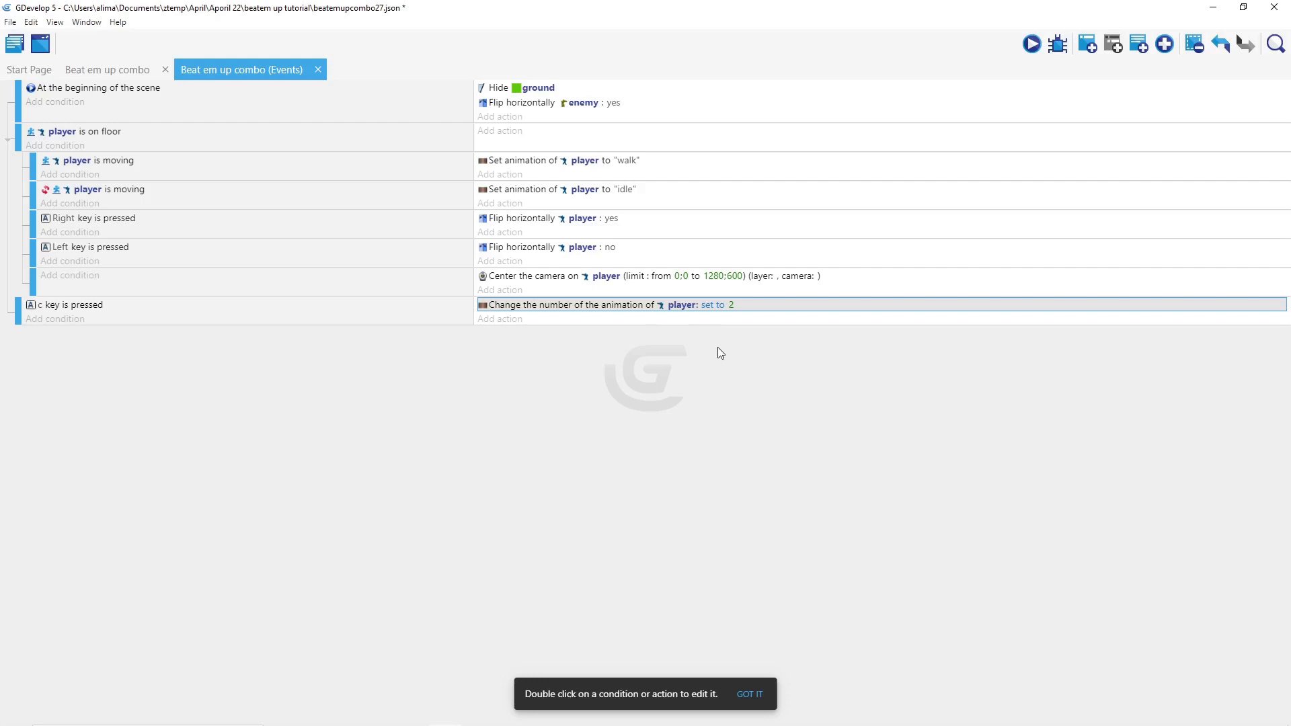
pyautogui.click(758, 436)
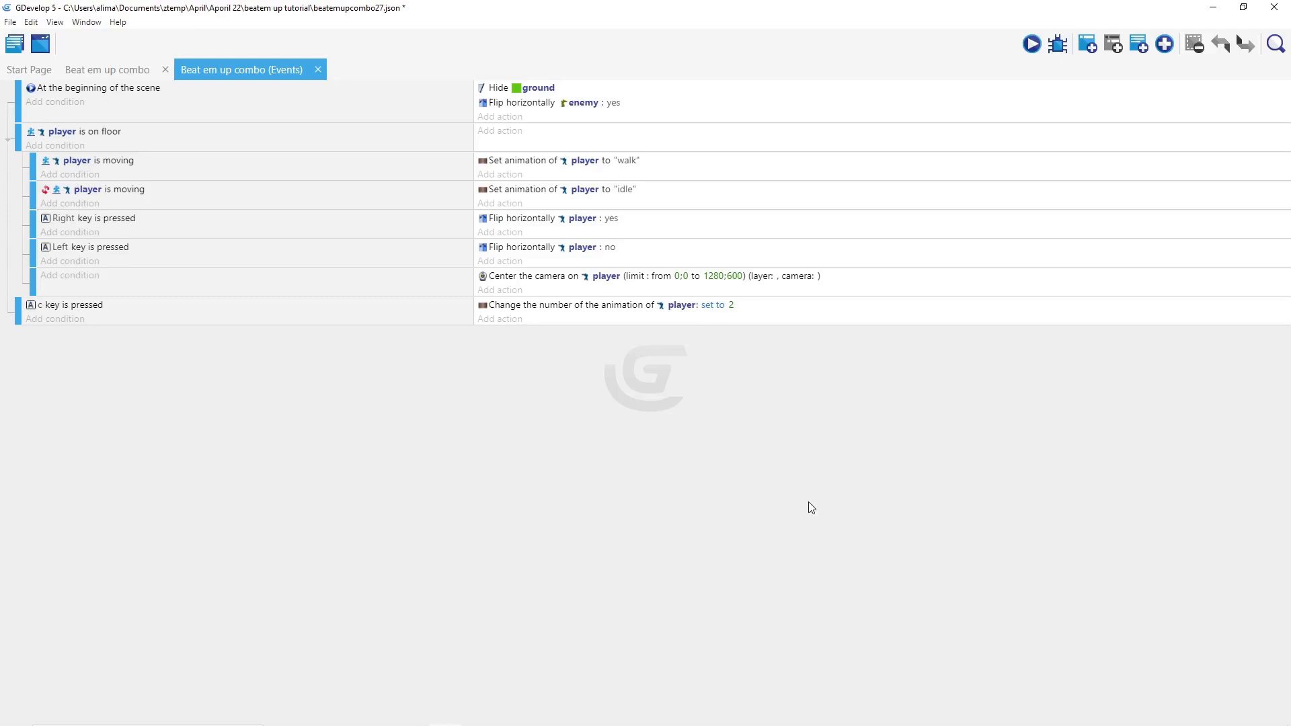
# Remove the PlatformerObject behavior from the player object and confirm its removal
pyautogui.click(128, 71)
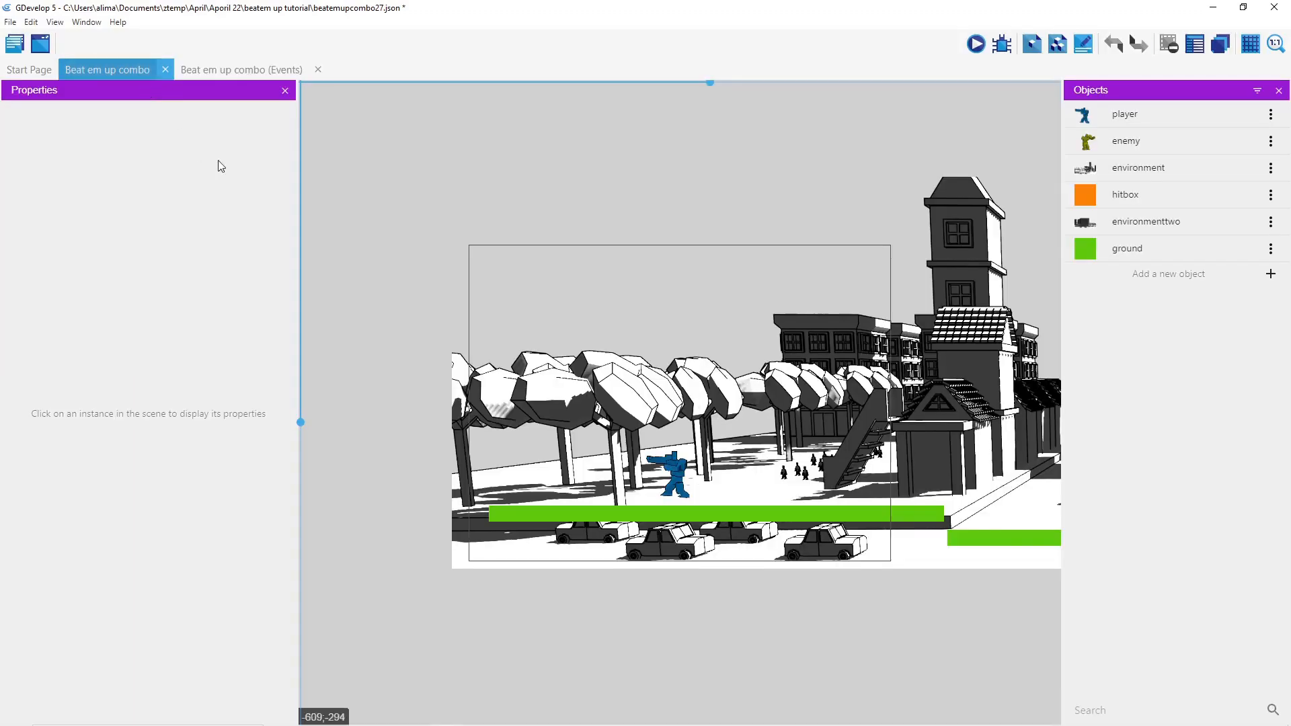
pyautogui.click(1154, 113)
pyautogui.doubleClick(1154, 113)
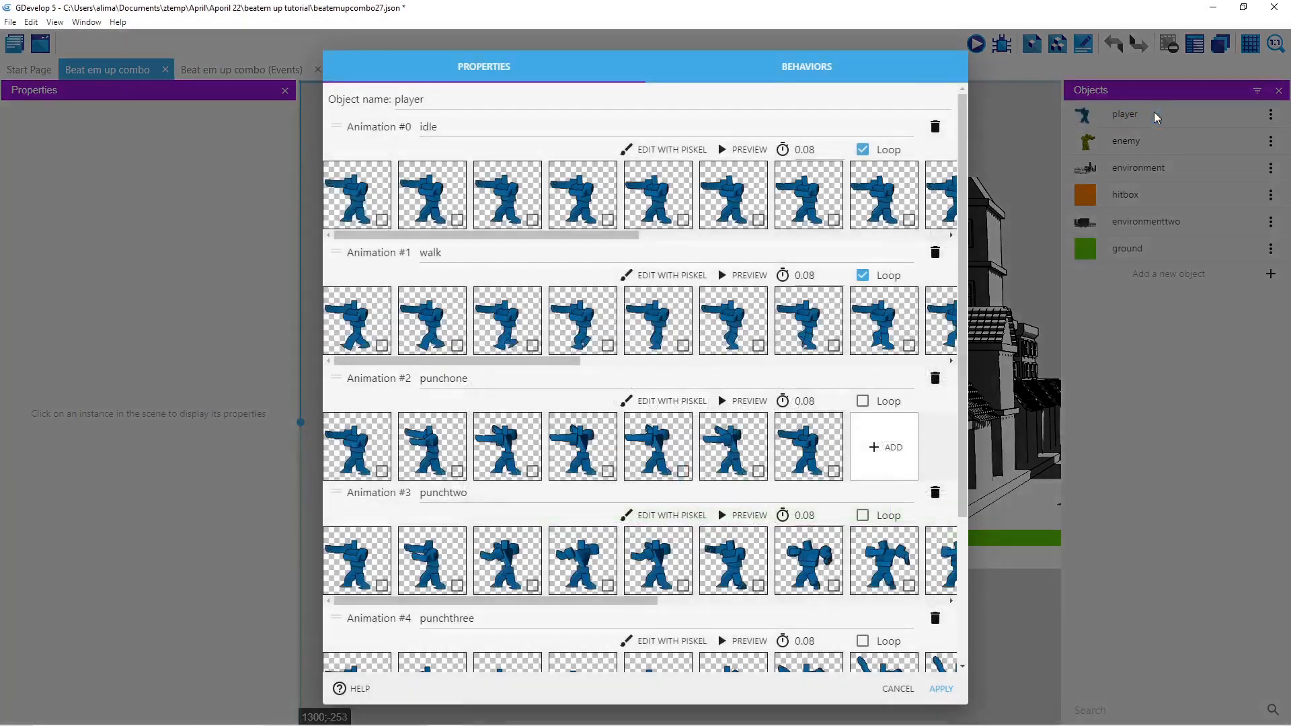
pyautogui.click(808, 64)
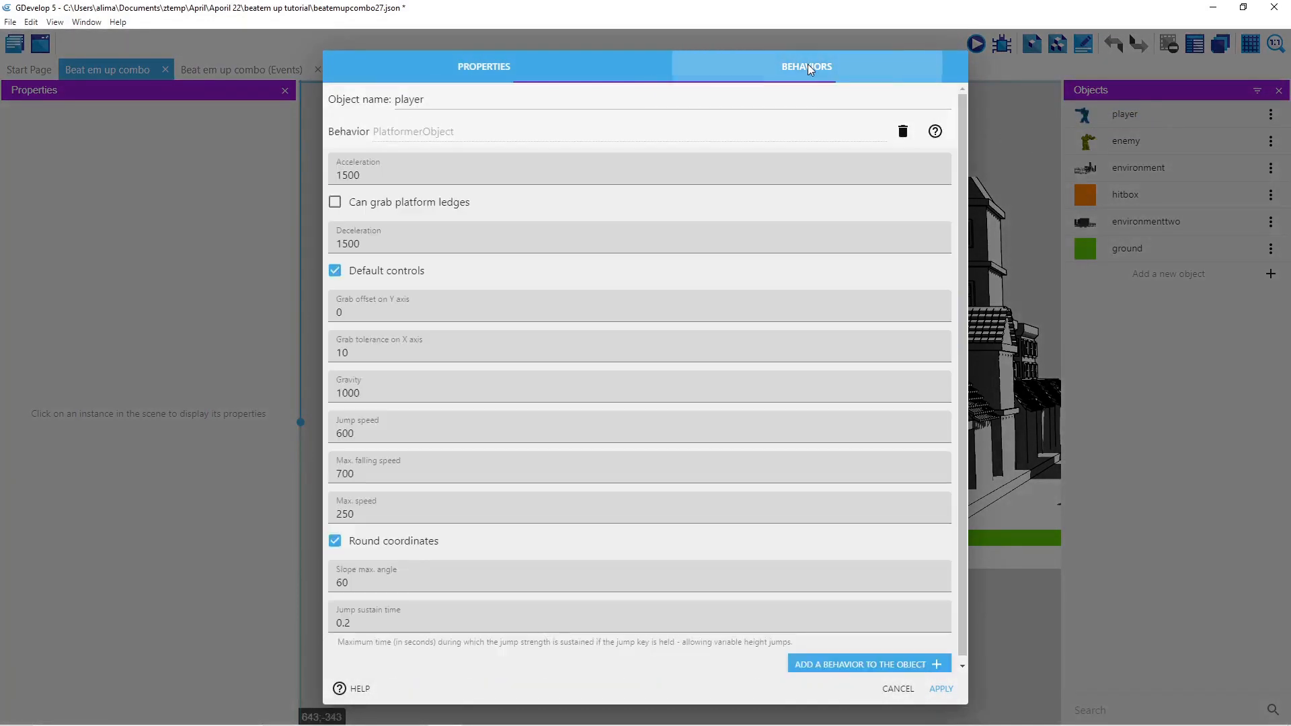
pyautogui.click(903, 133)
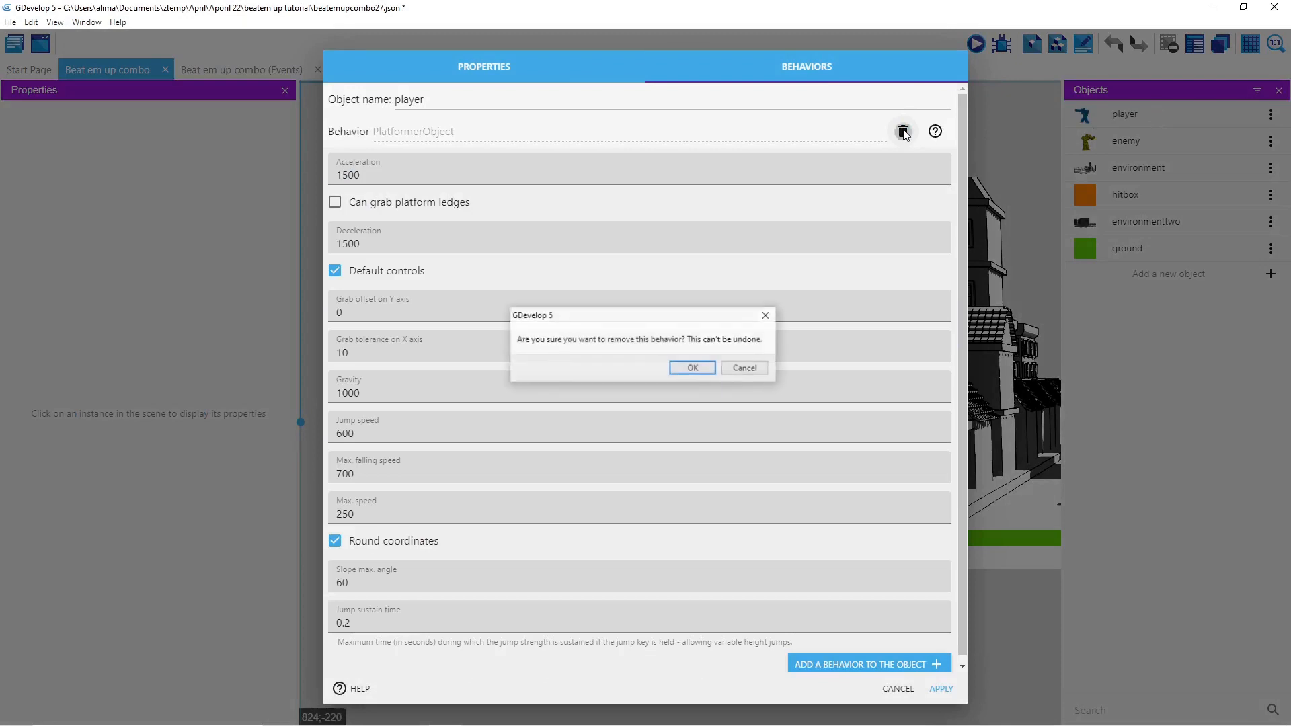
pyautogui.click(696, 369)
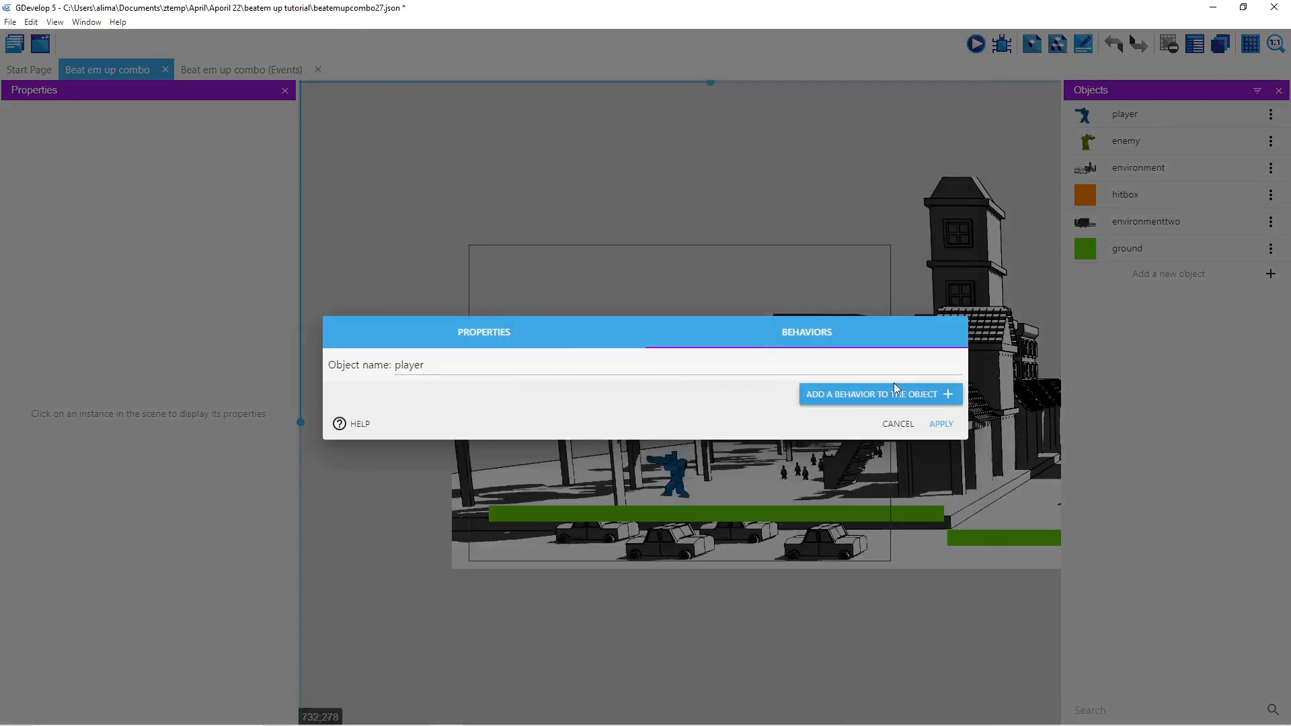
# Add the Top-down movement behavior to the player with default controls and object rotation disabled, apply it, and recheck its settings
pyautogui.click(905, 395)
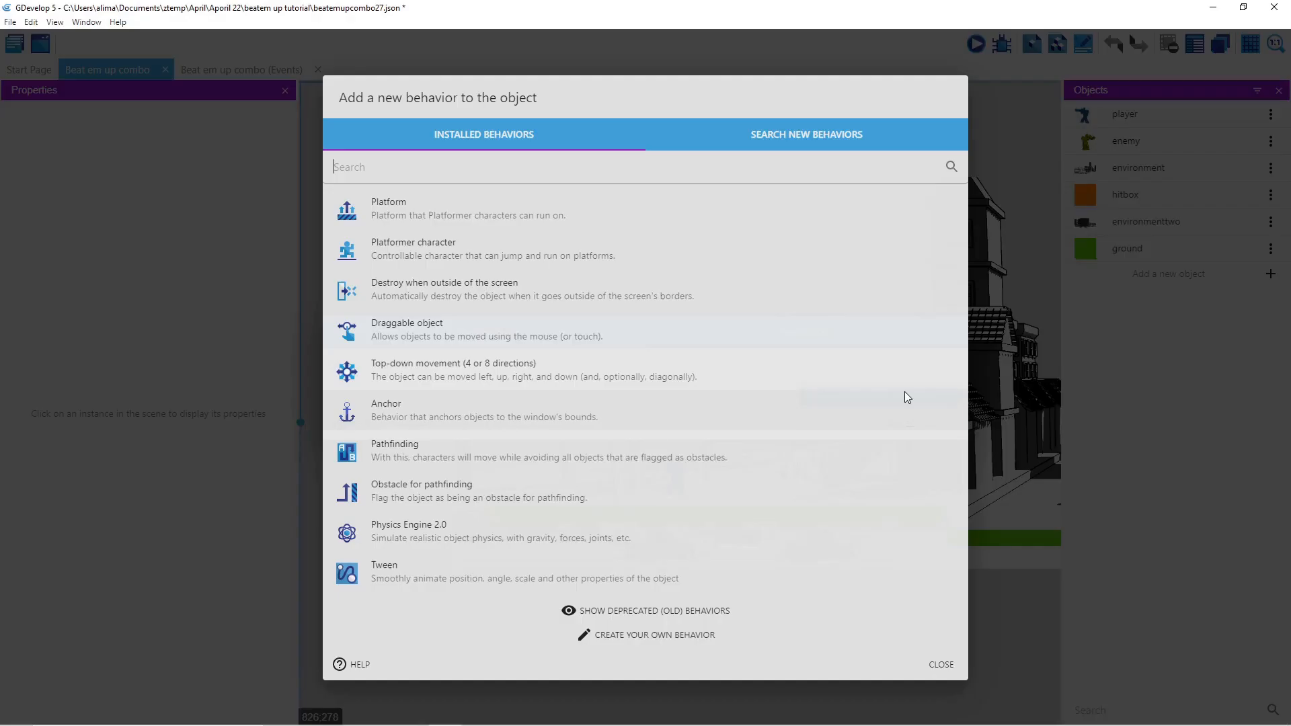
pyautogui.click(758, 376)
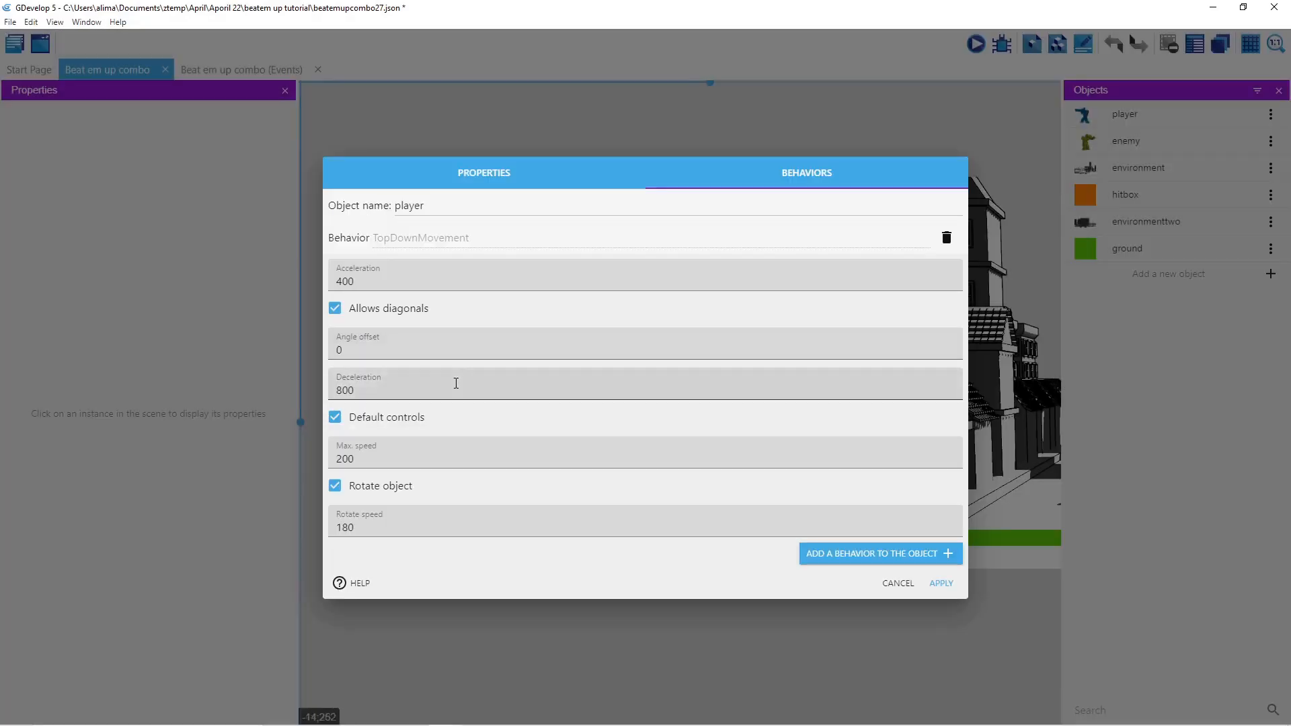
pyautogui.click(336, 417)
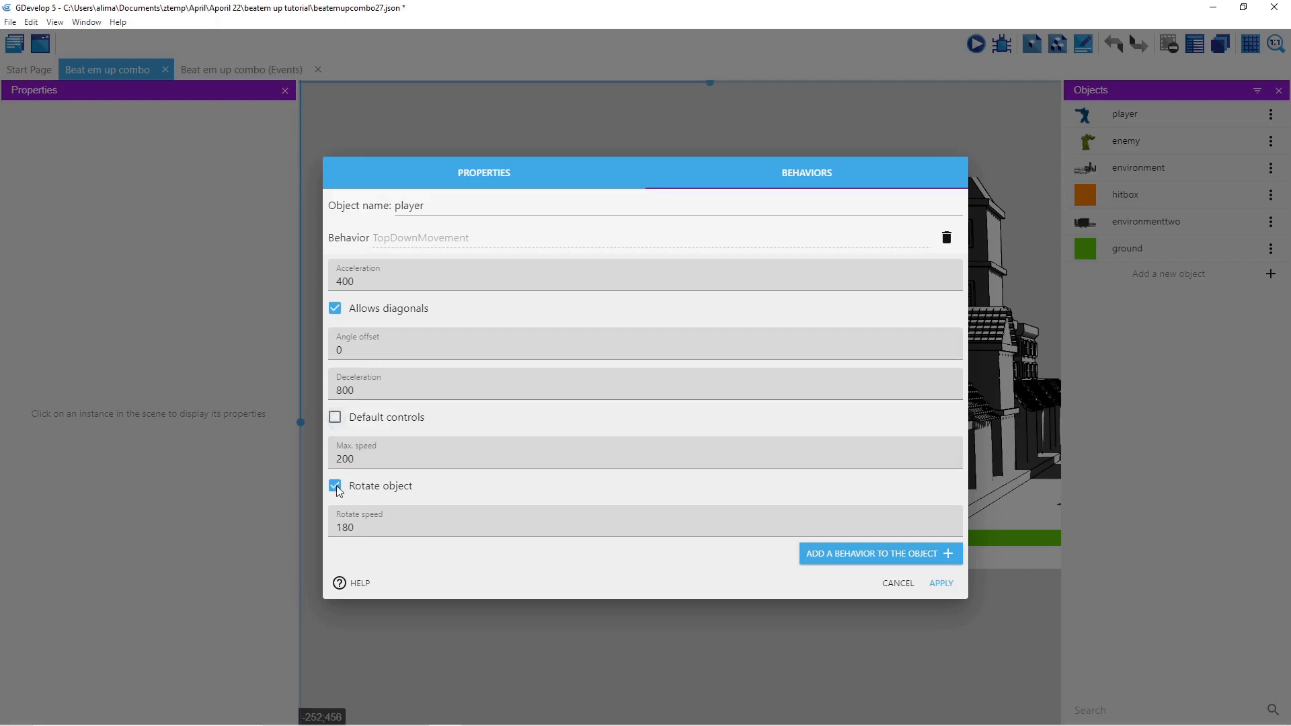
pyautogui.click(336, 486)
pyautogui.click(945, 583)
pyautogui.doubleClick(1160, 113)
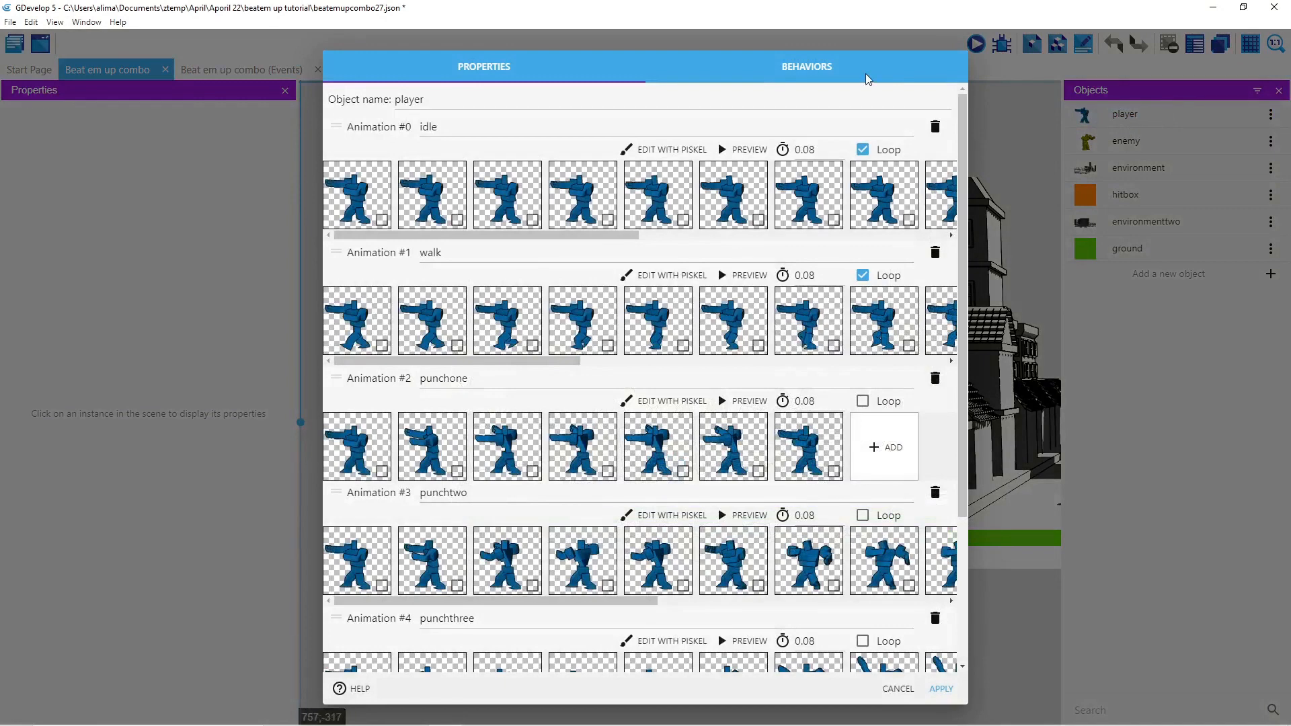
pyautogui.click(864, 74)
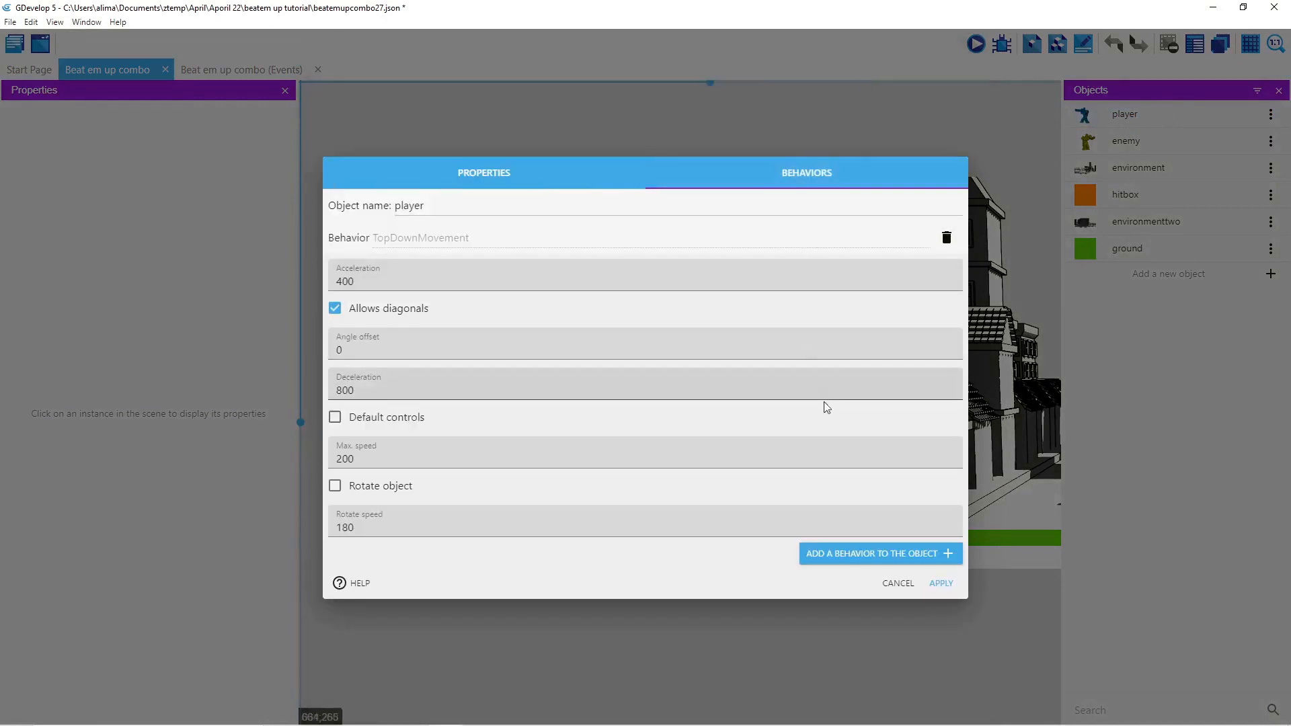
pyautogui.click(941, 583)
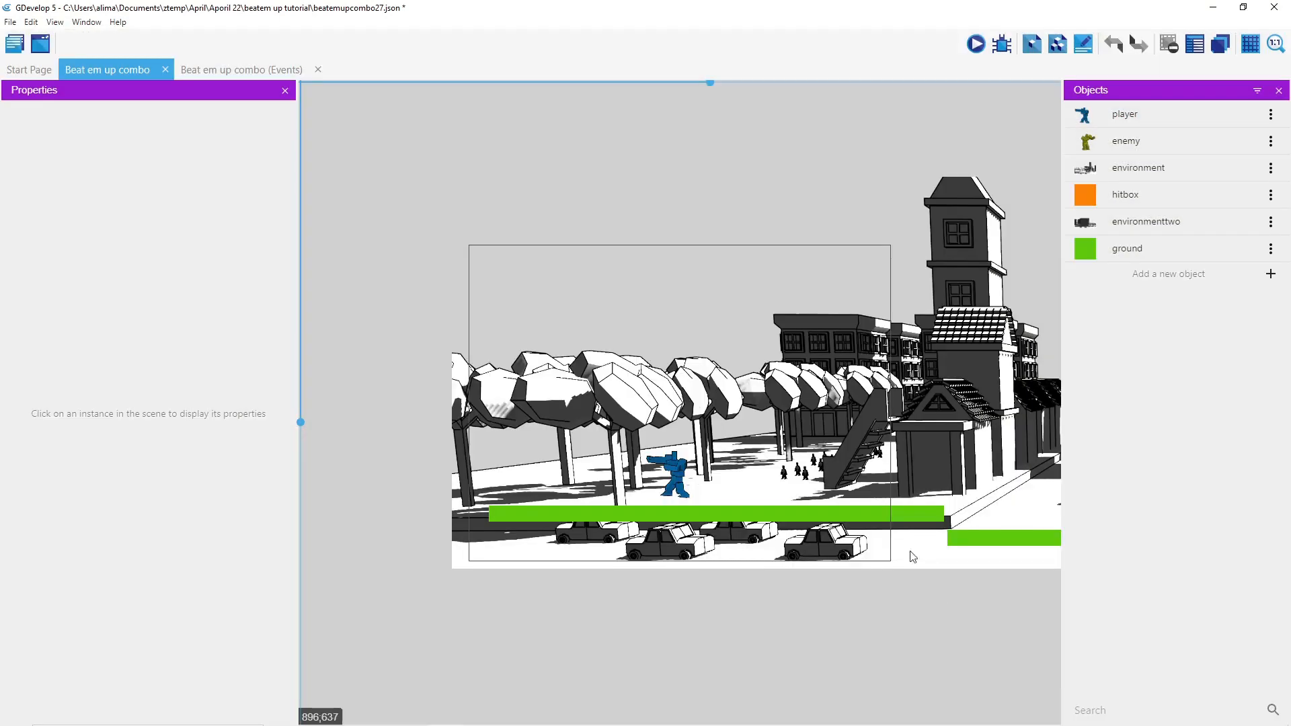
# Move the Right key, Left key and camera sub-events to top level and delete the "player is on floor" event with its animation sub-events
pyautogui.click(269, 70)
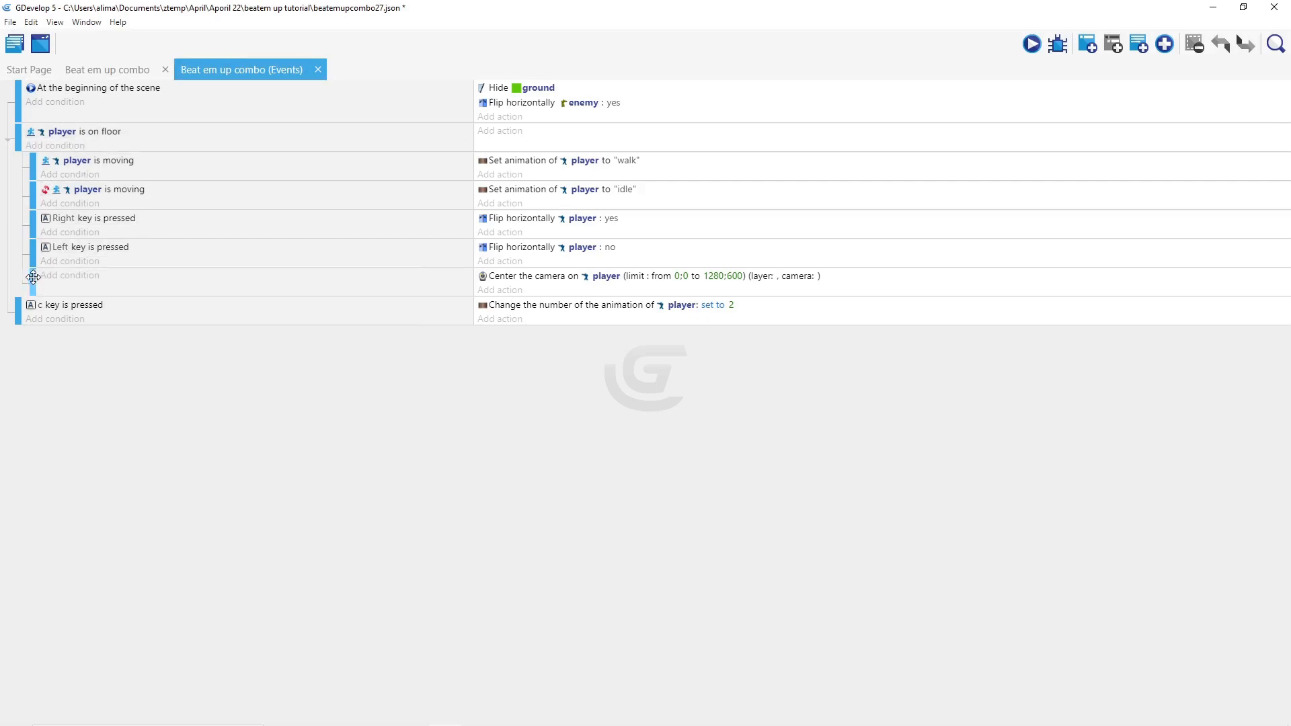
pyautogui.moveTo(31, 278); pyautogui.dragTo(25, 219)
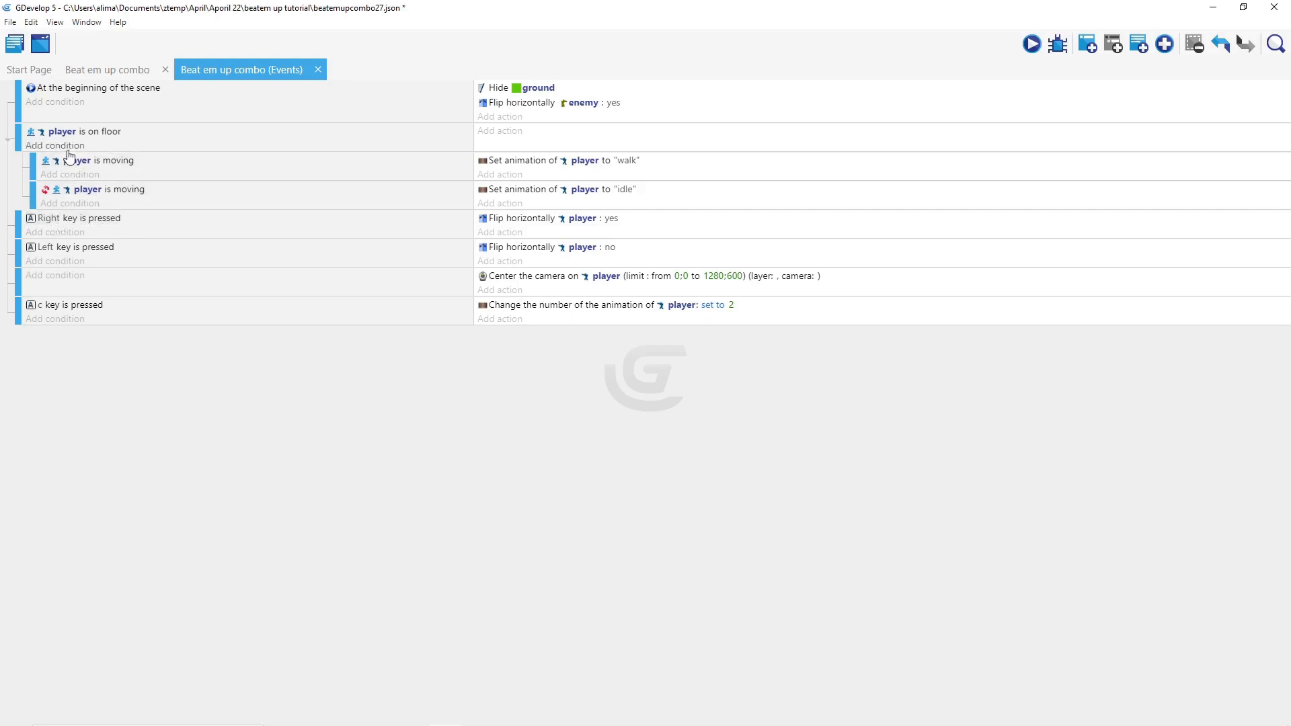
pyautogui.click(515, 146)
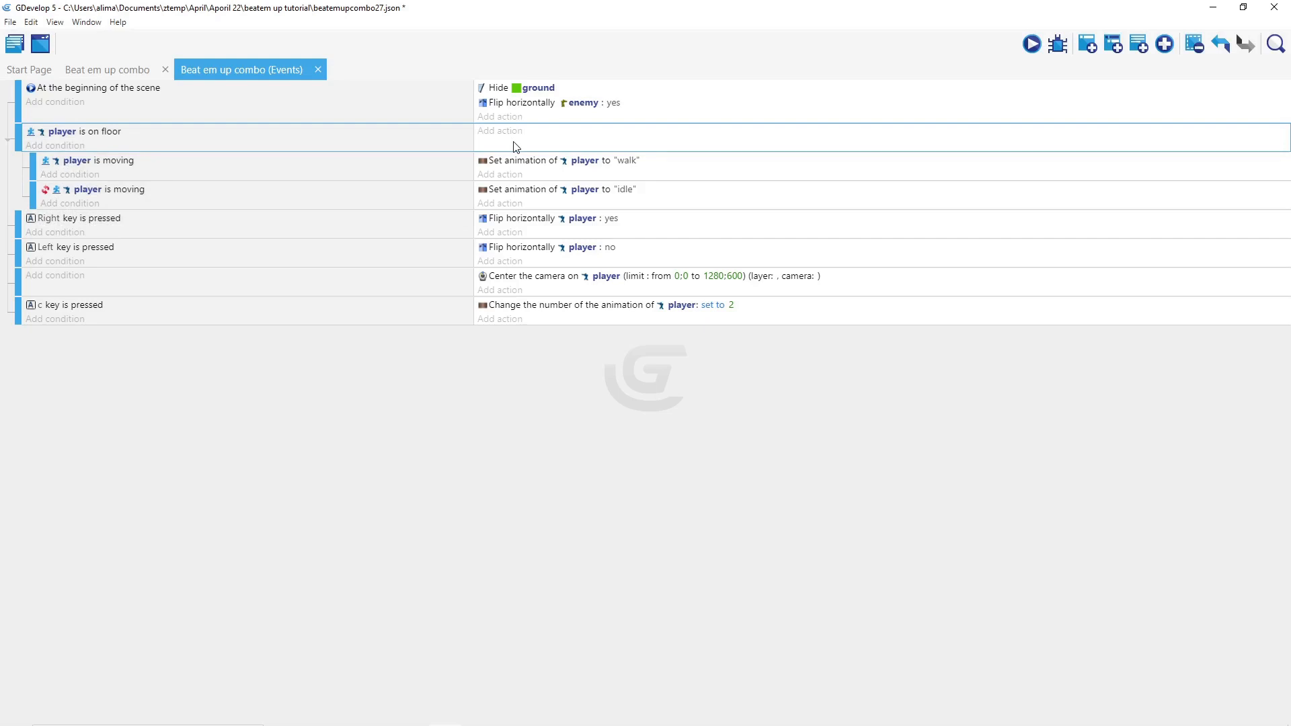
pyautogui.rightClick(515, 147)
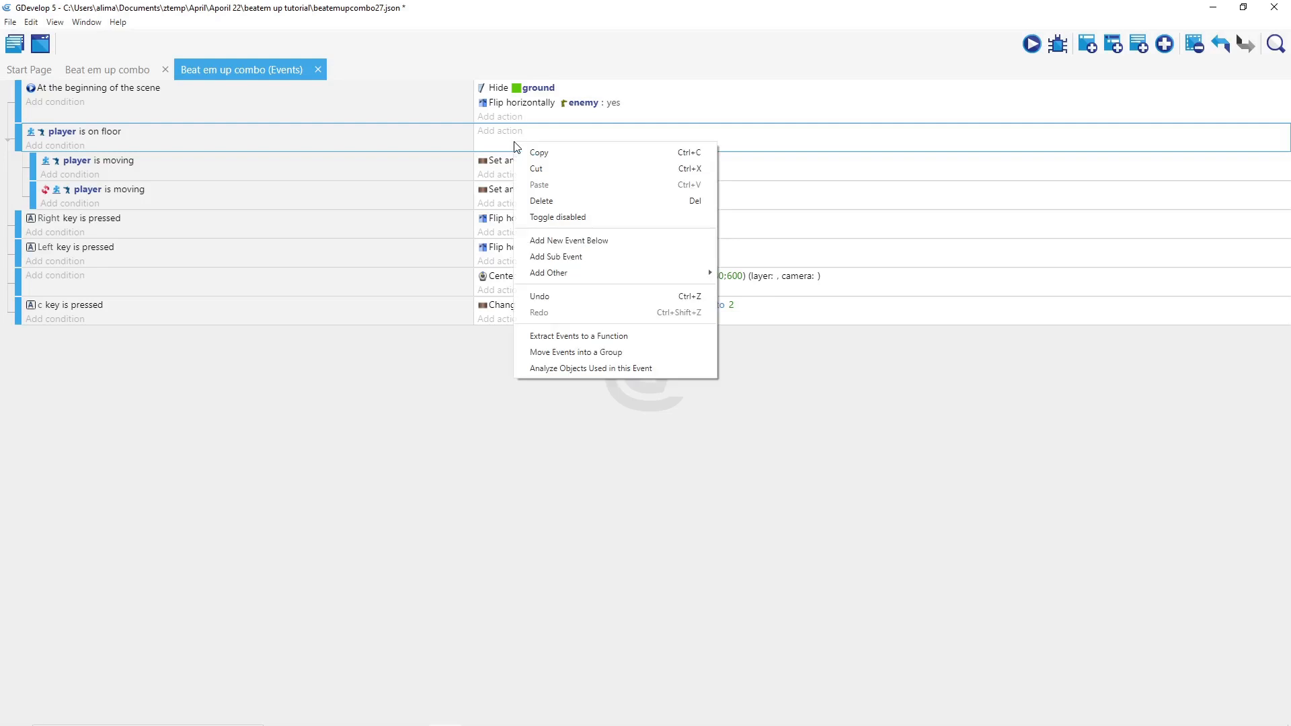
pyautogui.click(567, 200)
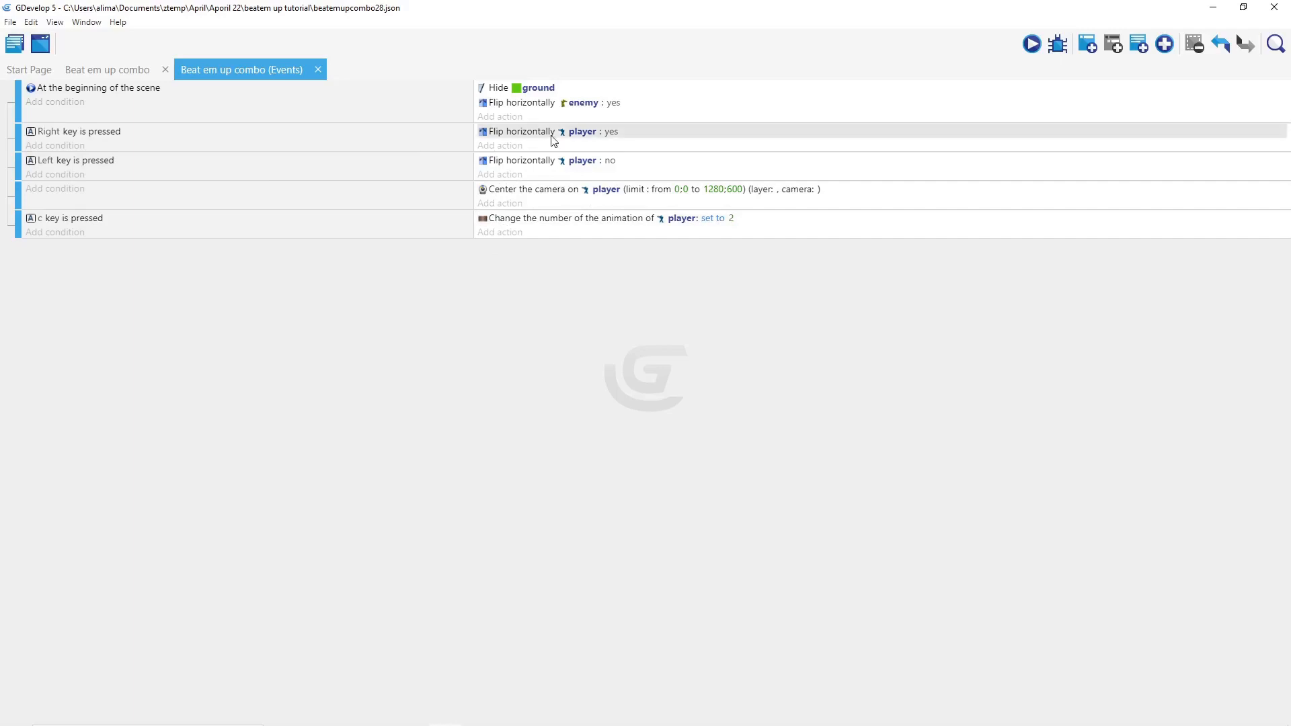
# Add a top-down movement action to the Right key event that simulates a right key press for the player
pyautogui.click(517, 146)
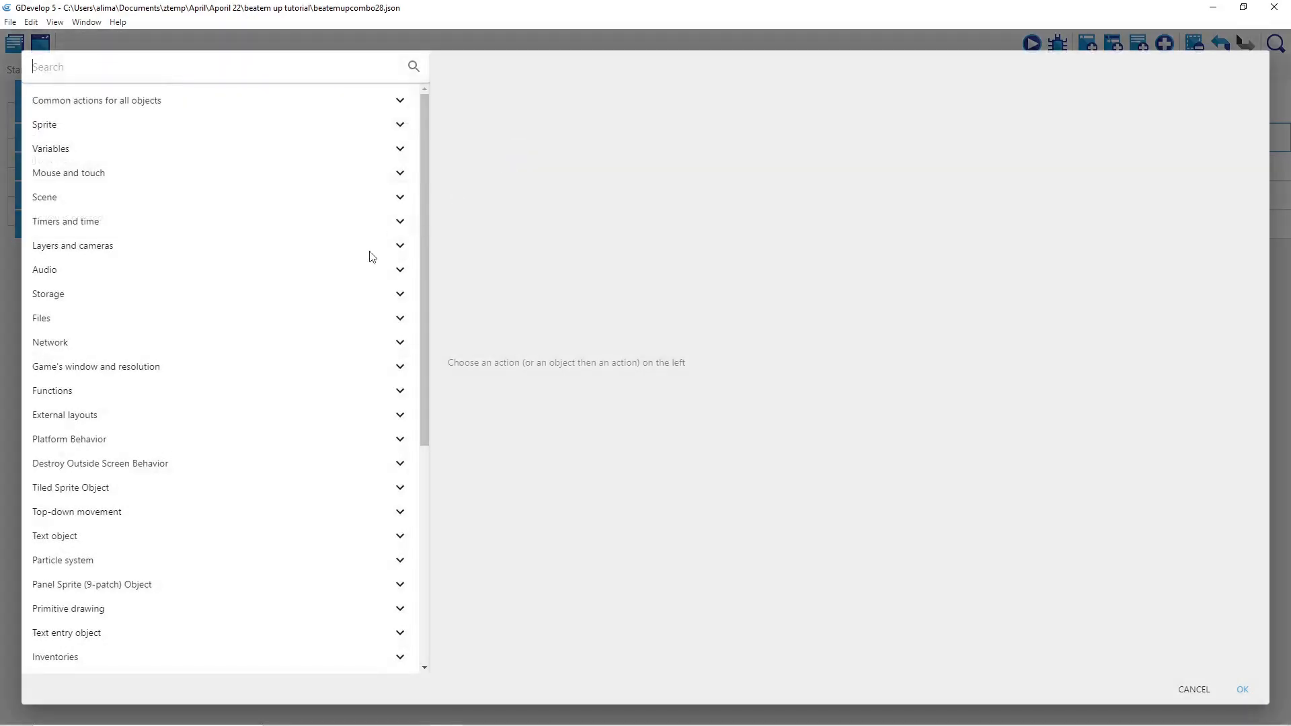
pyautogui.click(241, 513)
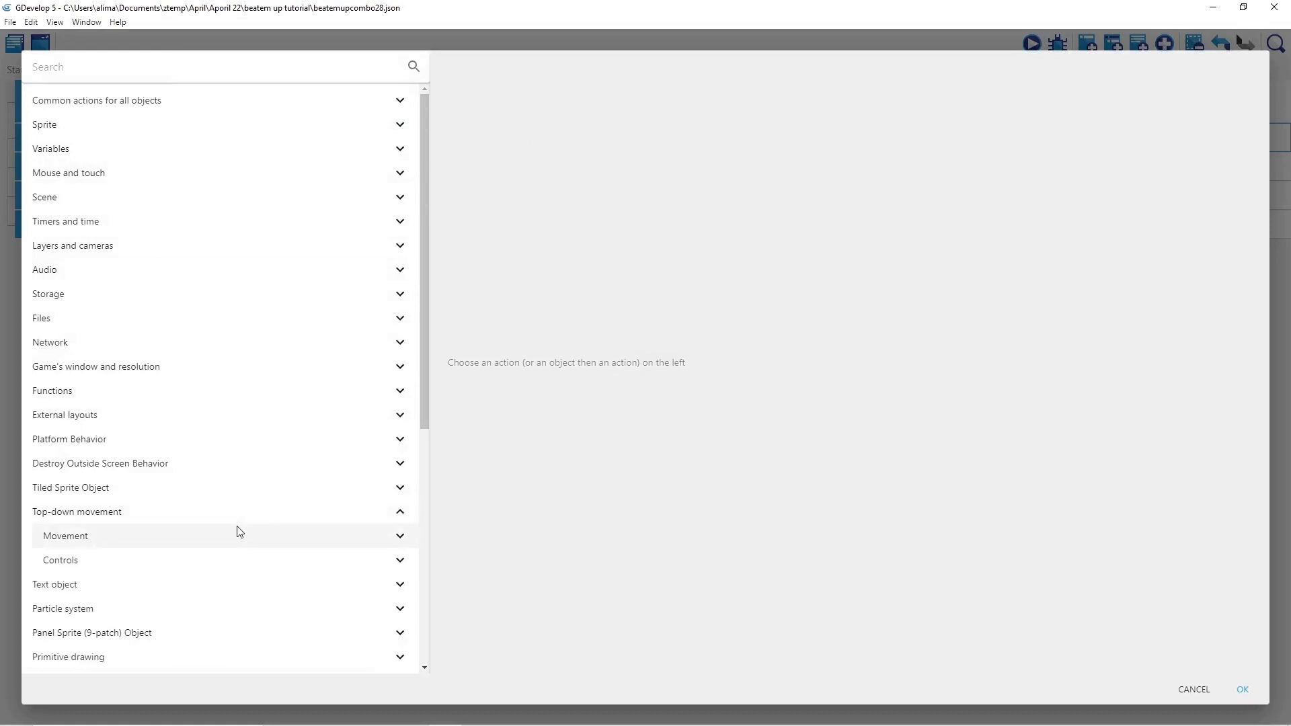
pyautogui.click(240, 532)
pyautogui.scroll(-5, 239, 528)
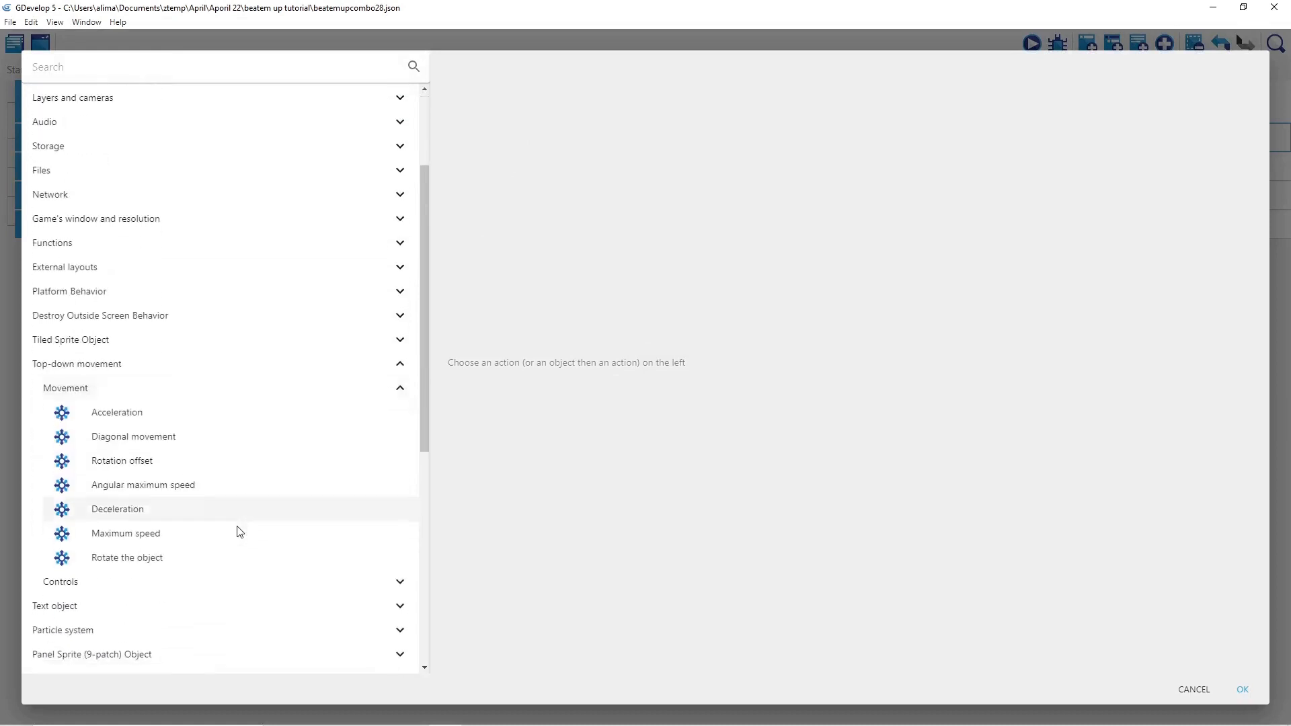
pyautogui.click(193, 463)
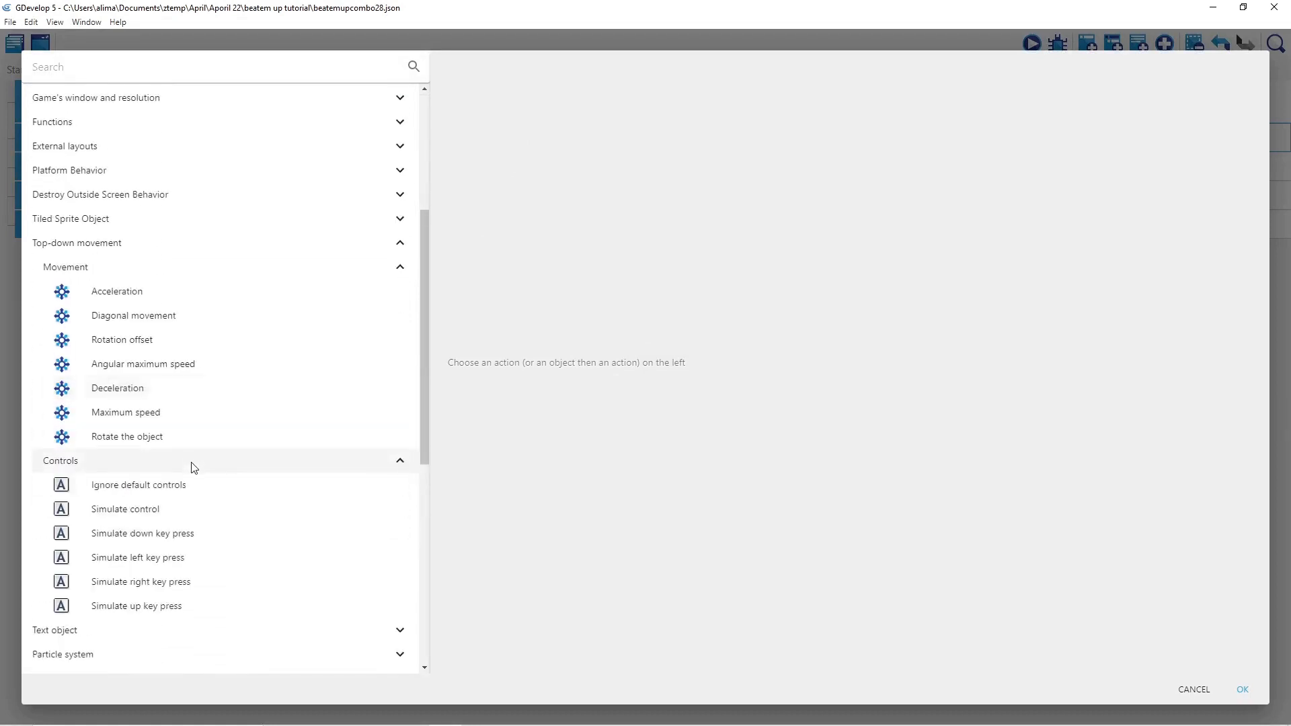
pyautogui.click(222, 583)
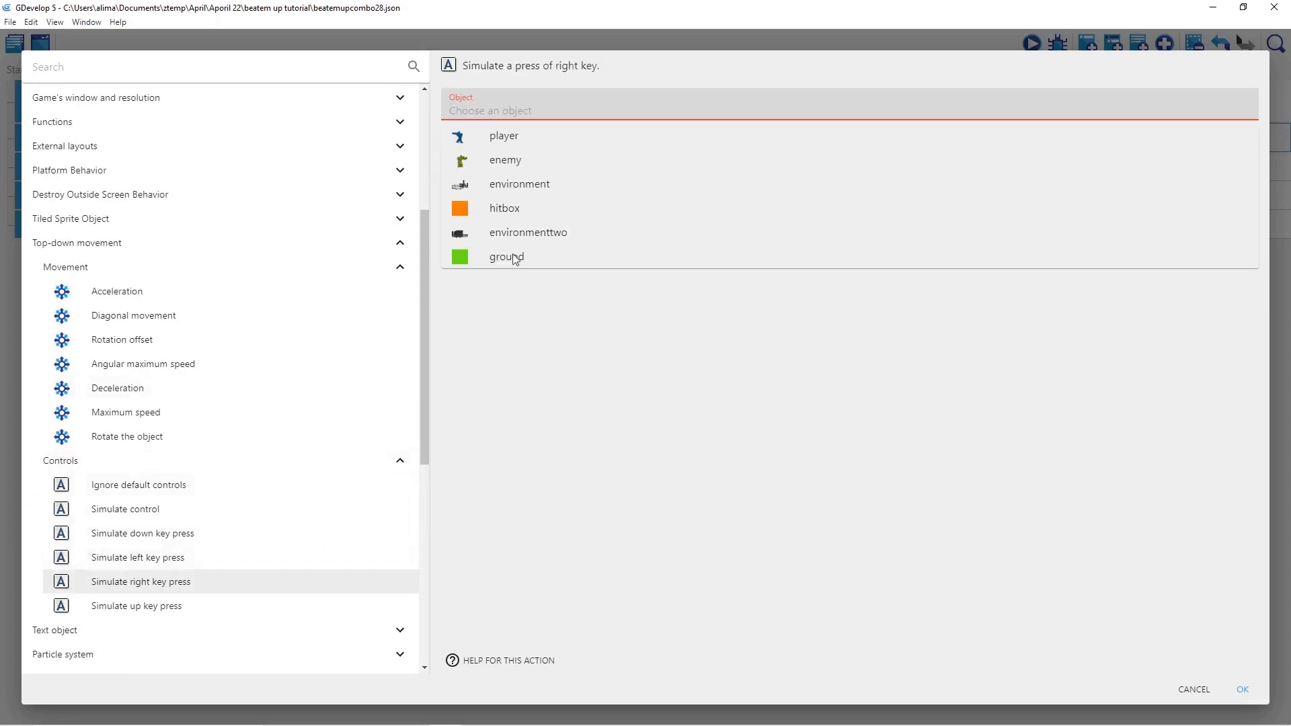
pyautogui.click(549, 135)
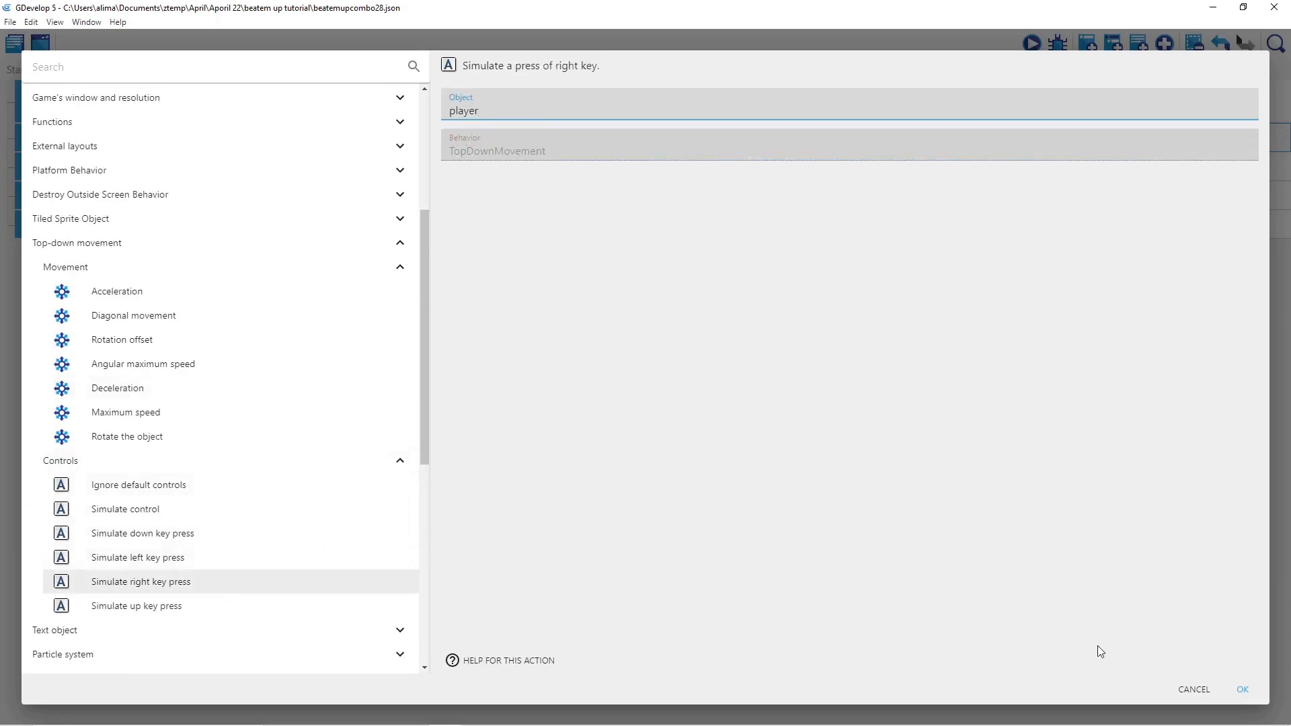
pyautogui.click(1240, 687)
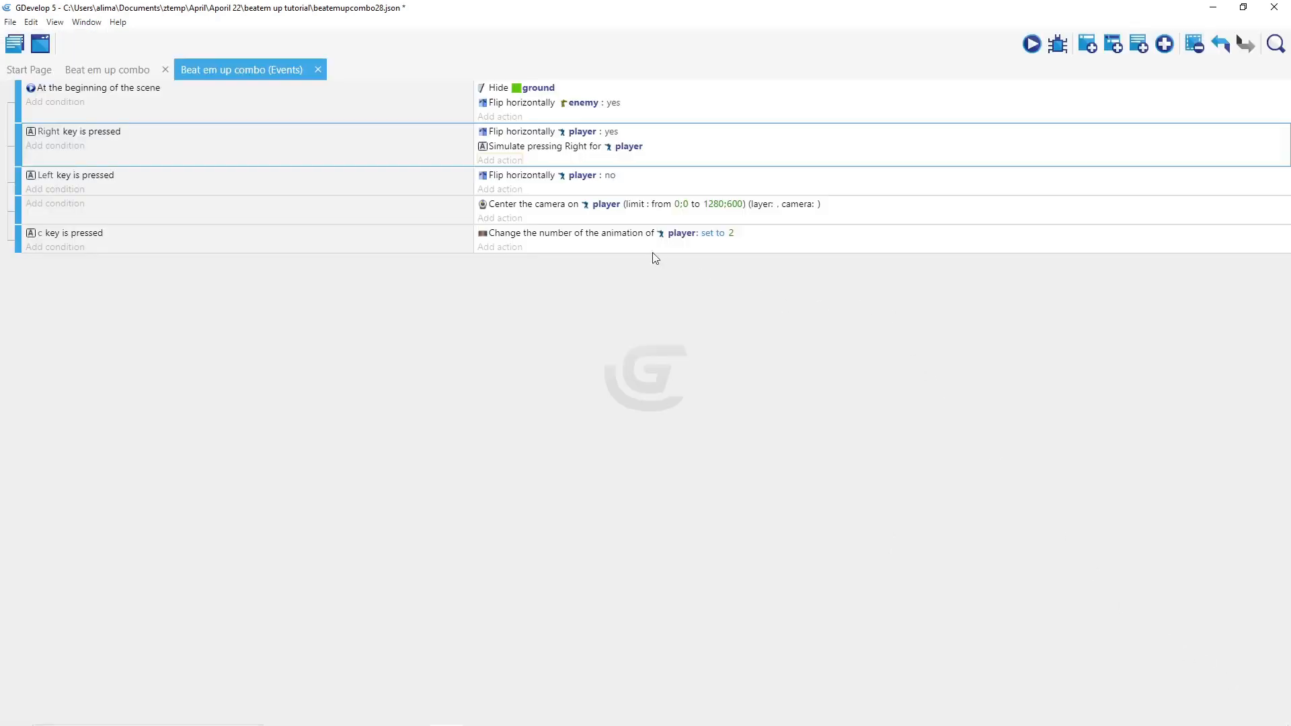
# Add an action to the Right key event that changes the player's animation by name to "walk"
pyautogui.click(511, 161)
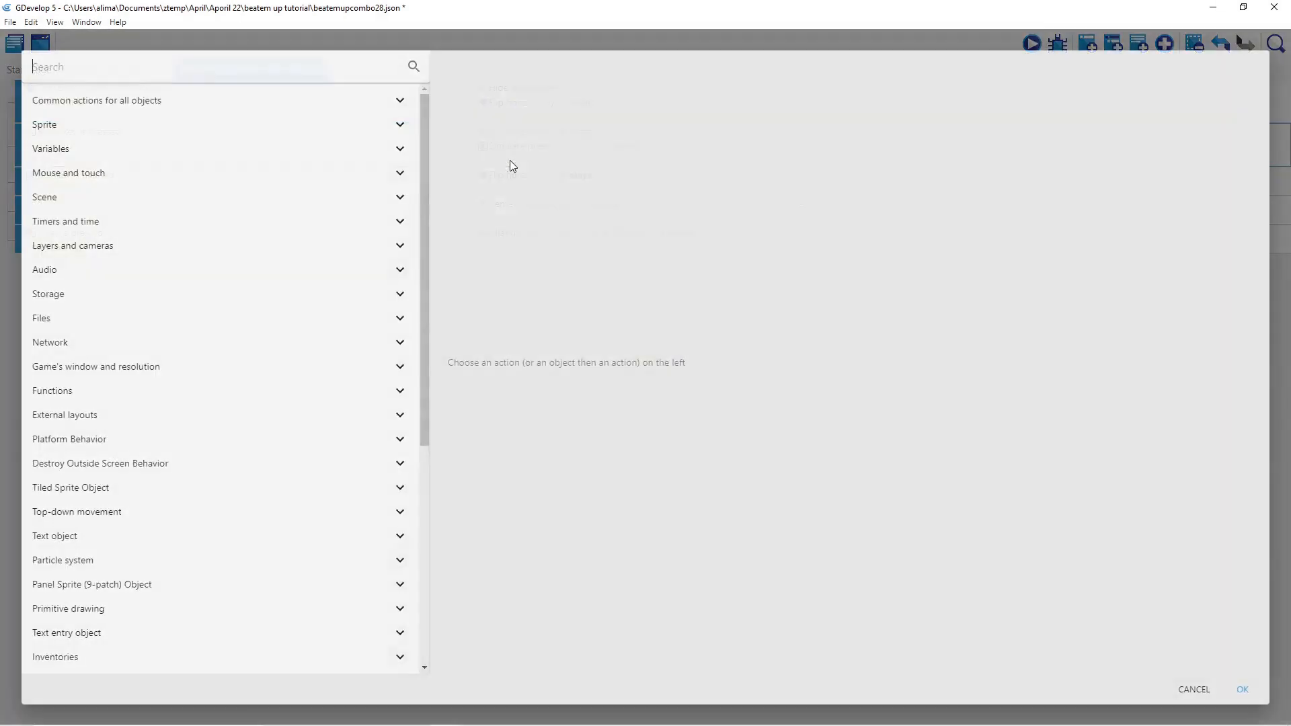
pyautogui.click(204, 127)
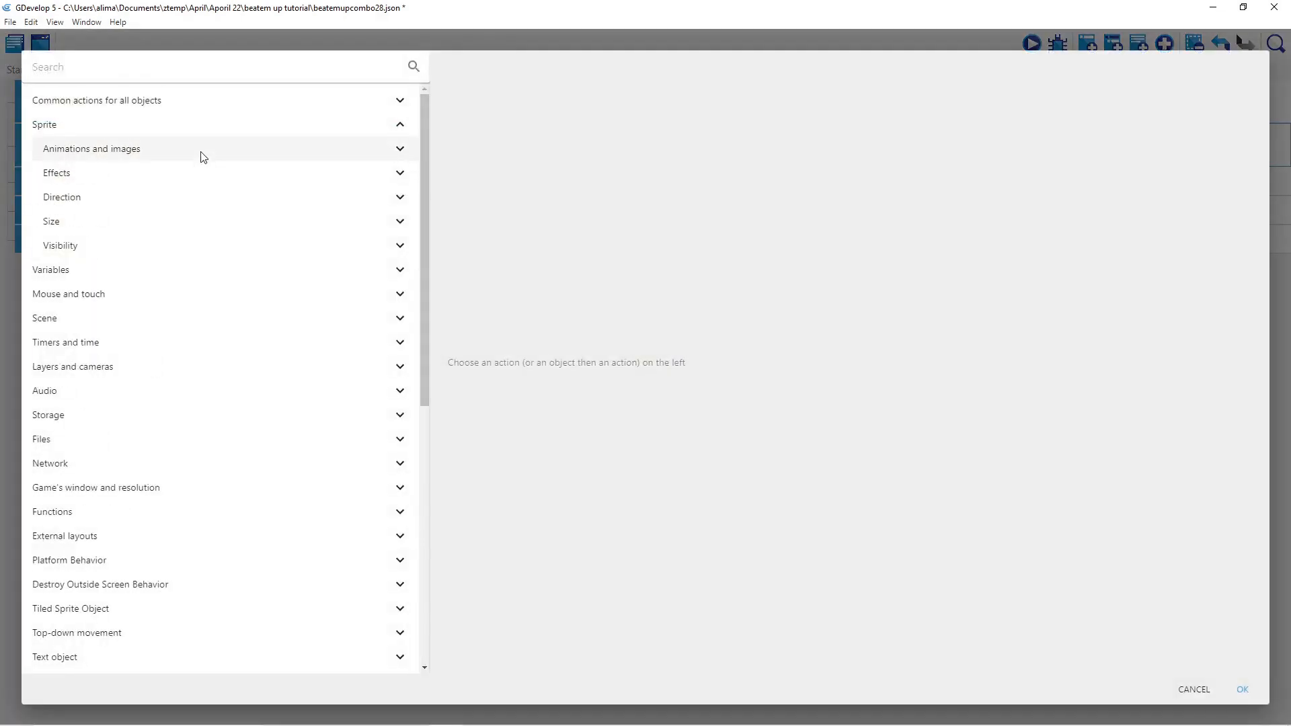
pyautogui.click(203, 150)
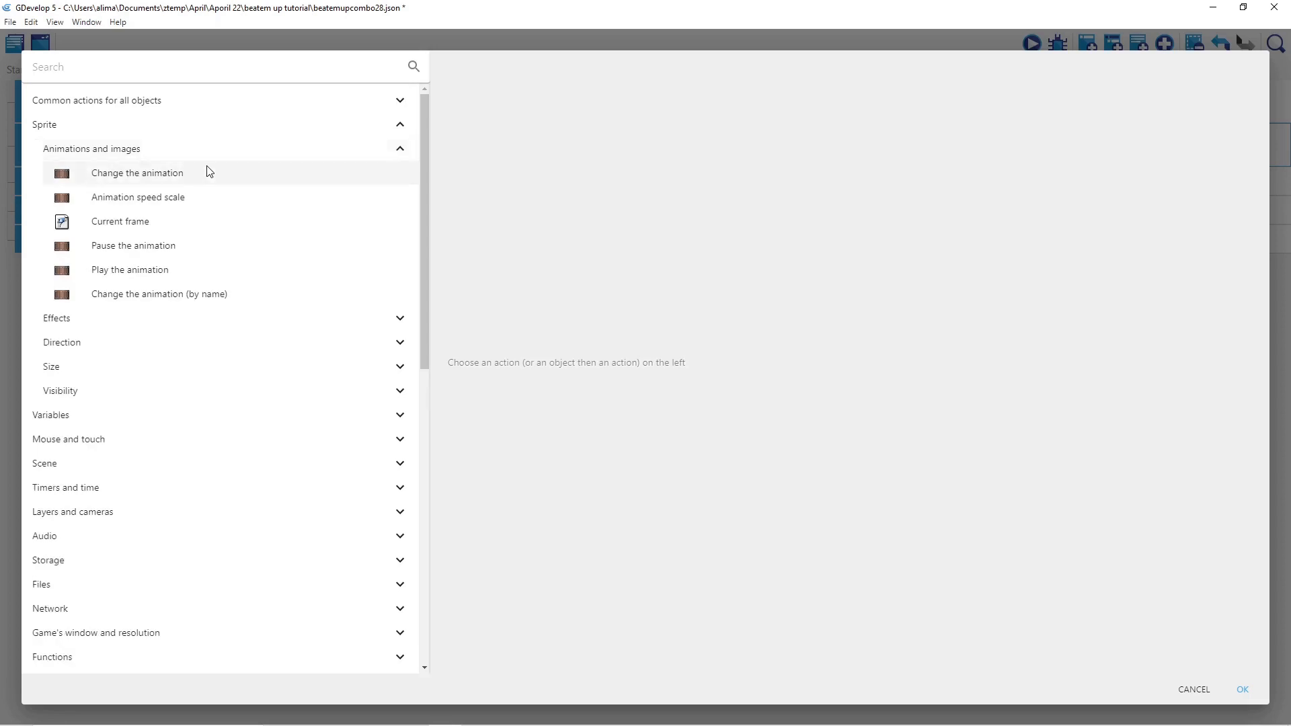
pyautogui.click(271, 298)
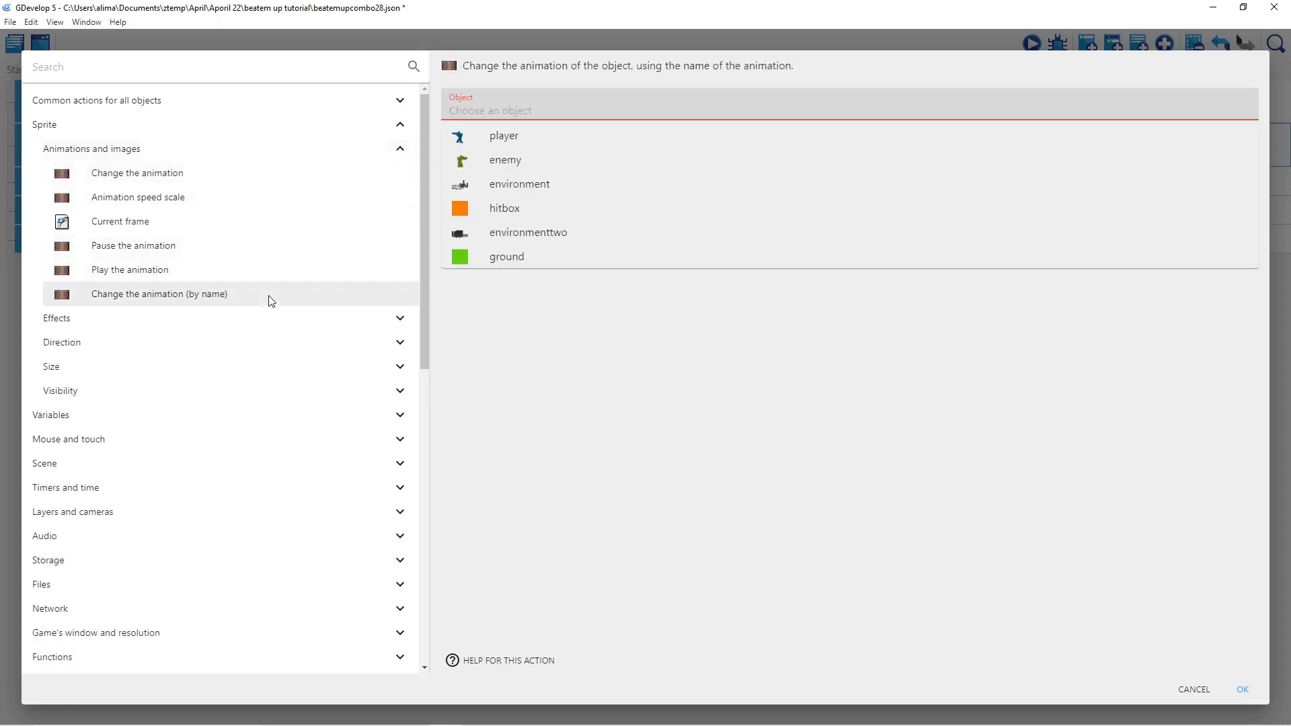
pyautogui.click(545, 138)
pyautogui.click(526, 151)
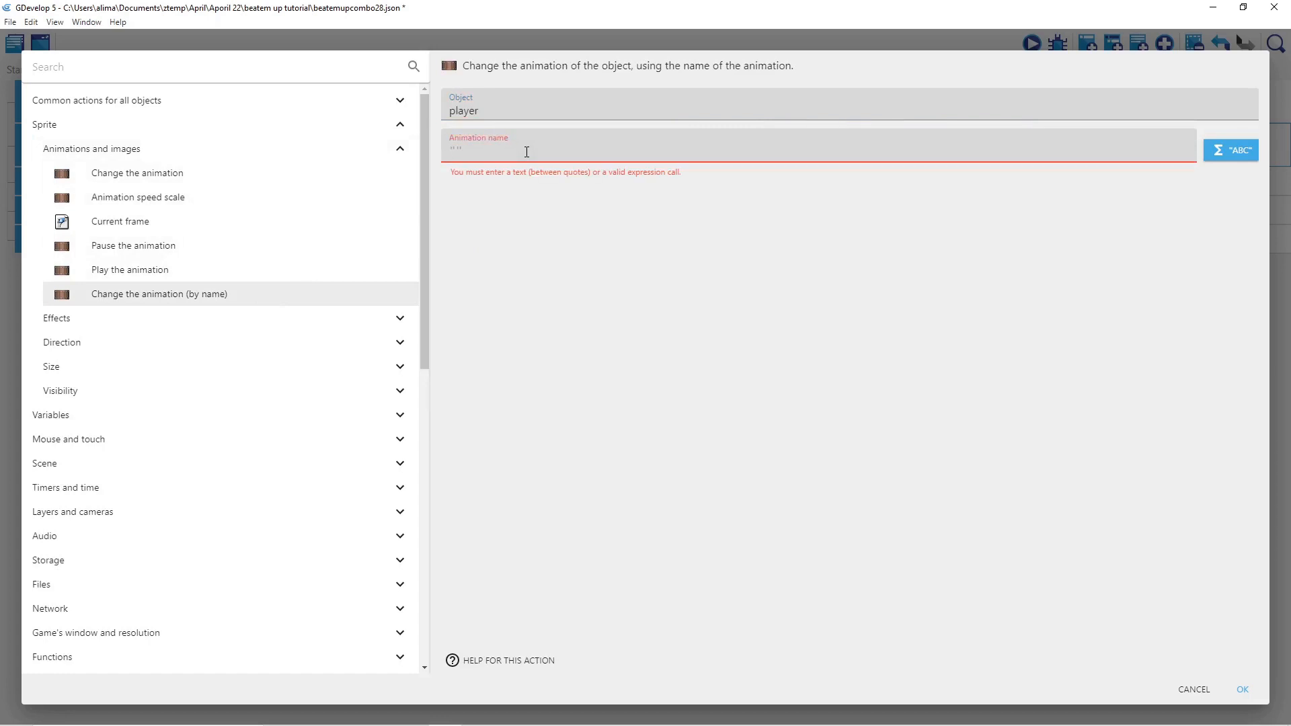
pyautogui.write('"walk')
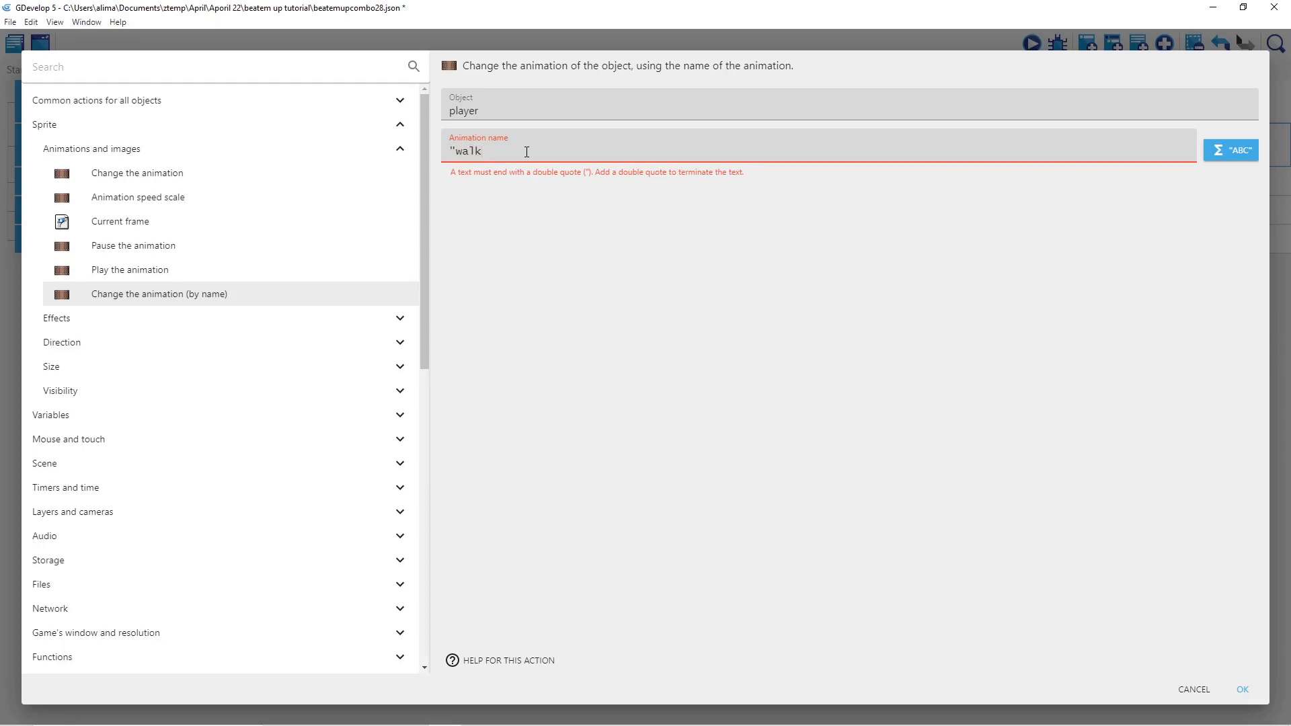
pyautogui.write('"')
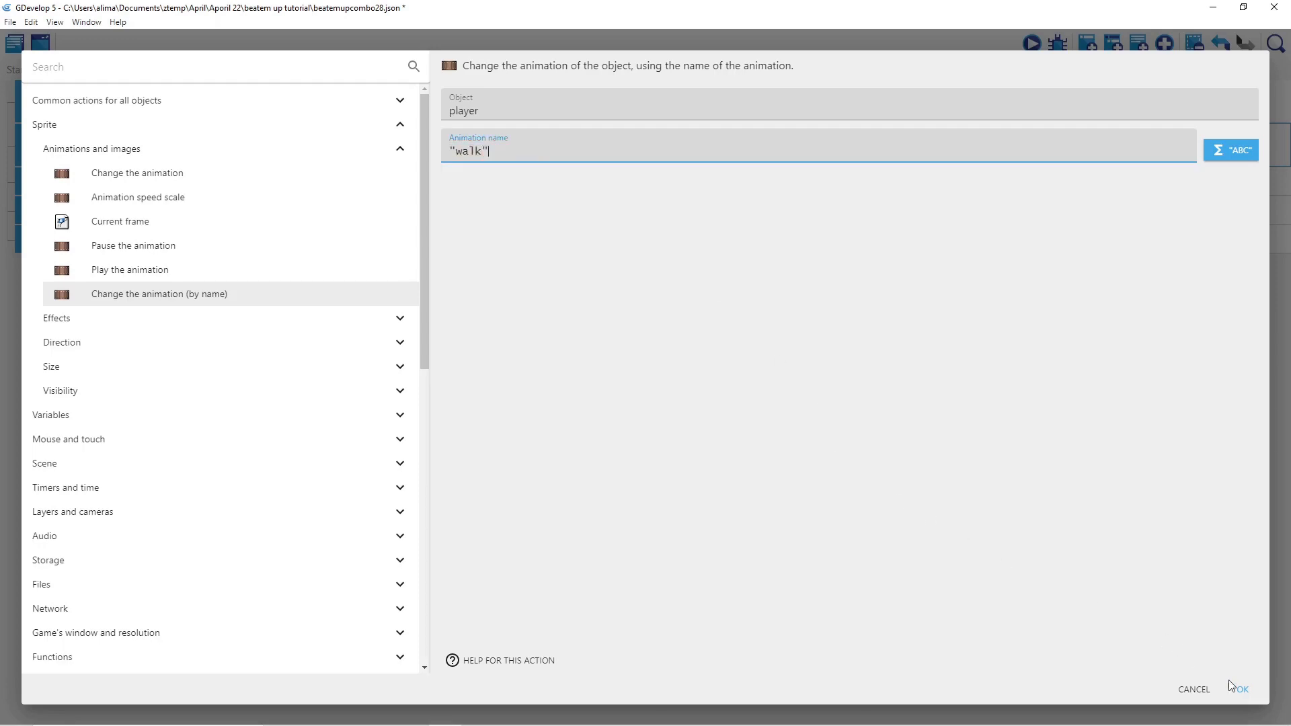
pyautogui.click(1243, 690)
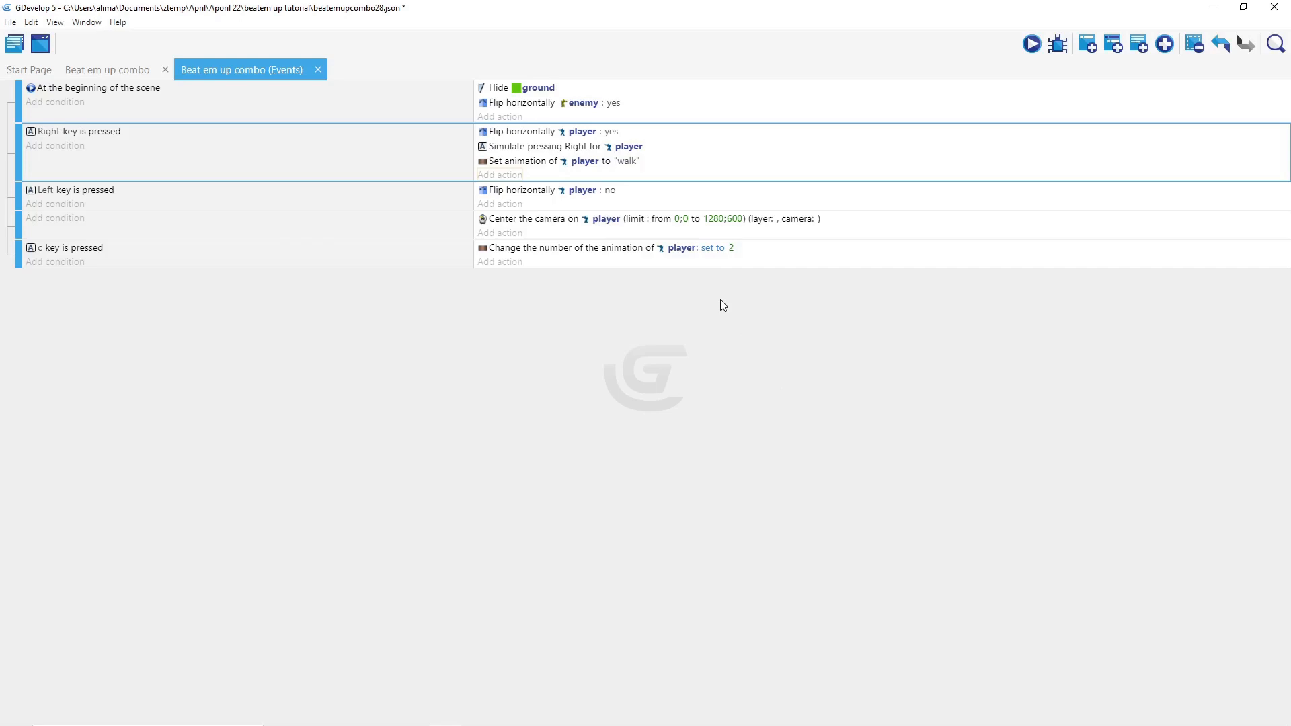
# Copy the simulate Right press and "walk" animation actions from the Right key event into the Left key event
pyautogui.click(666, 158)
pyautogui.rightClick(667, 157)
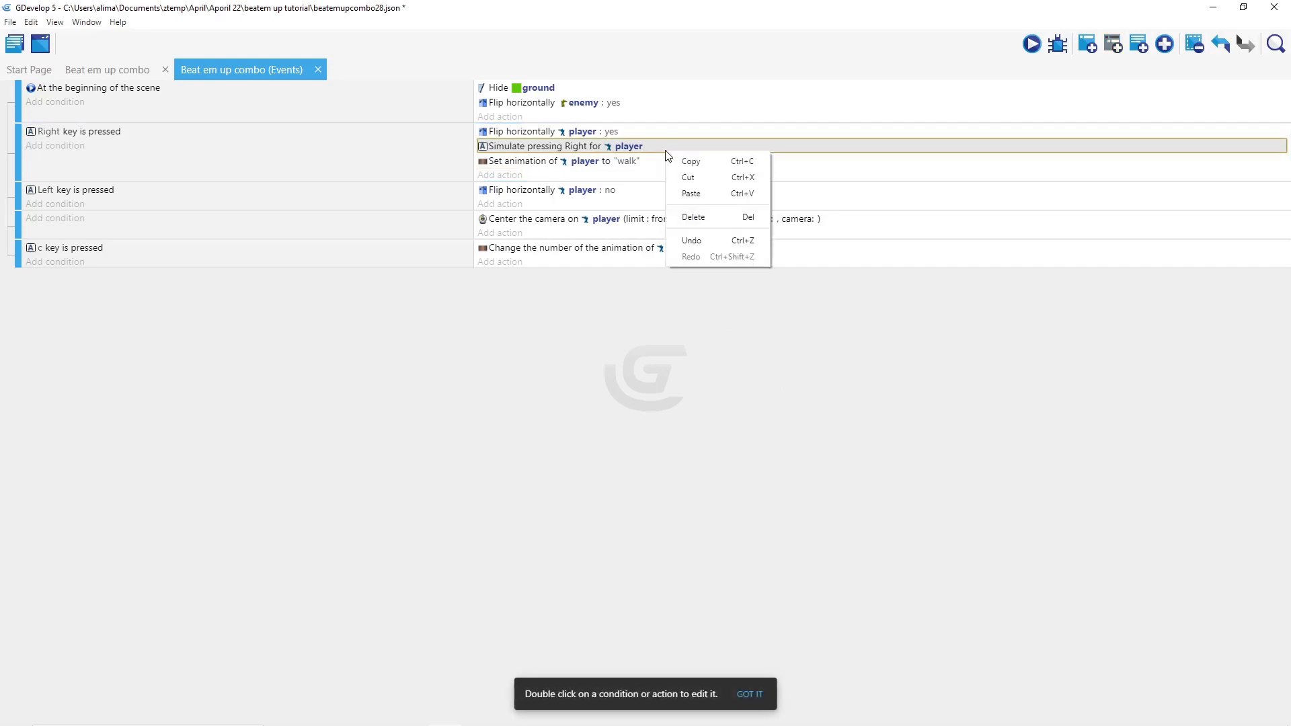
pyautogui.click(688, 163)
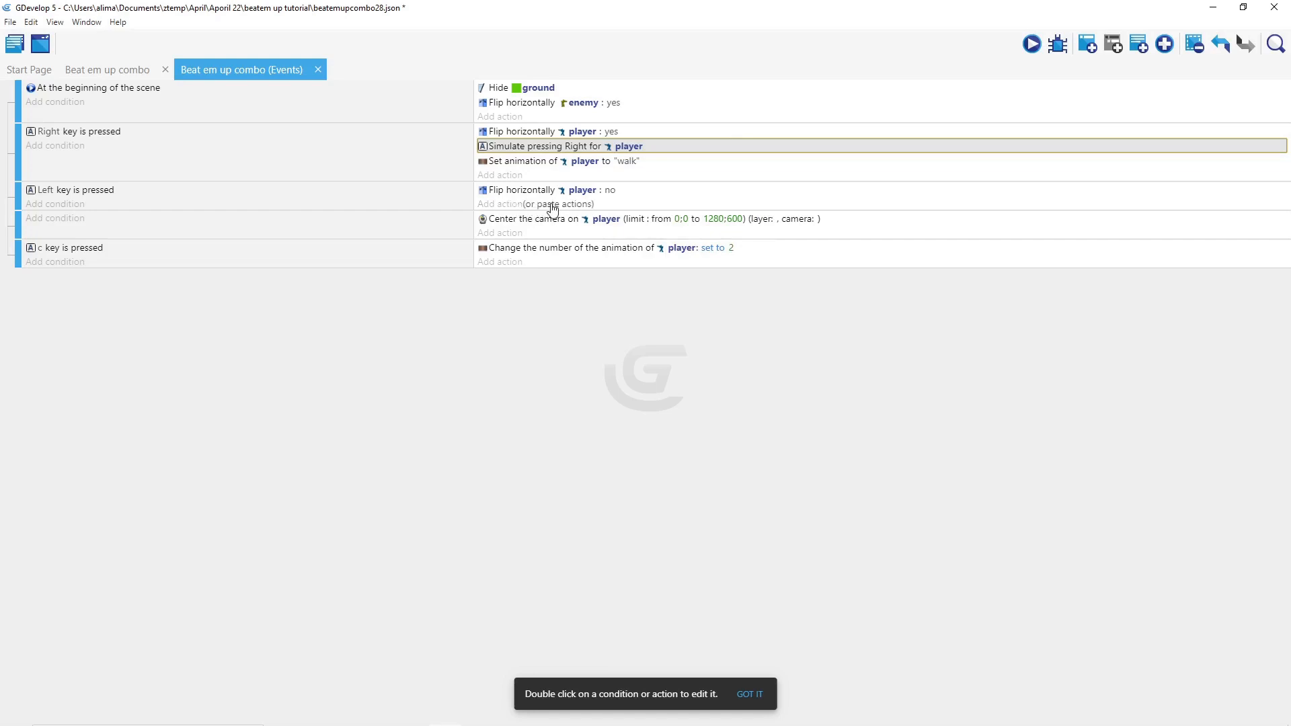
pyautogui.click(551, 204)
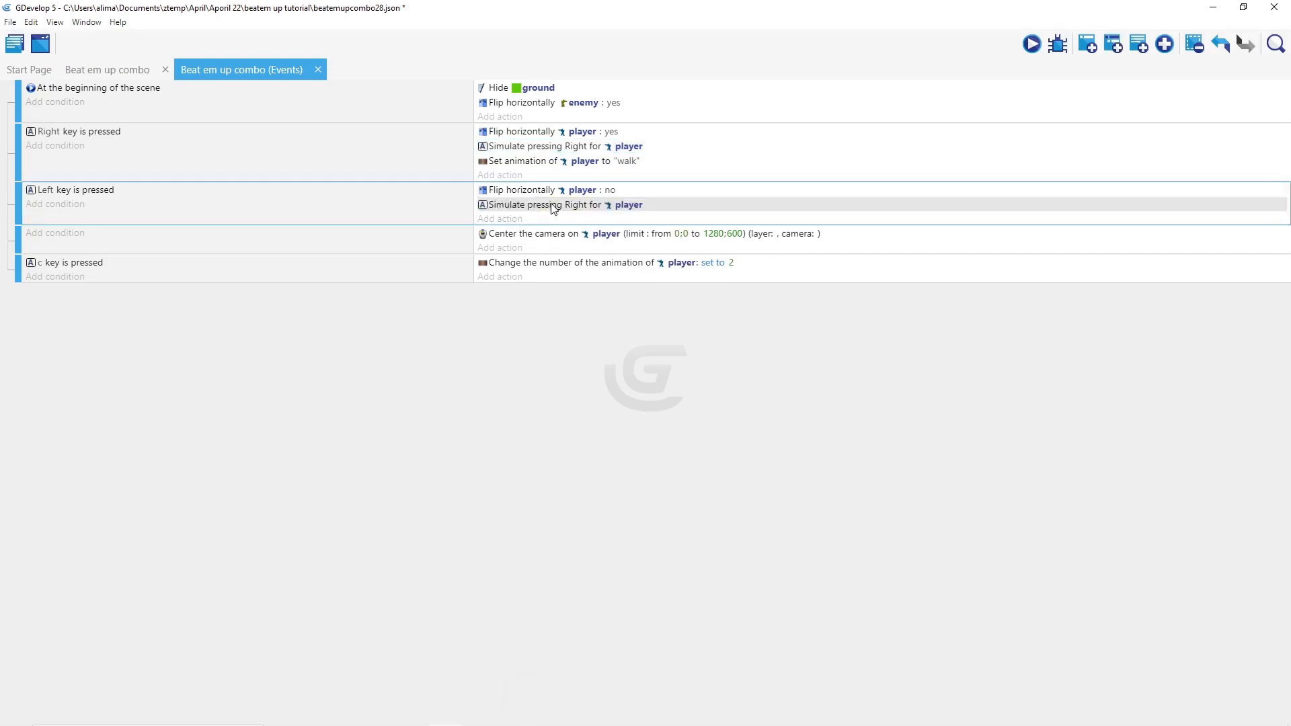
pyautogui.click(654, 162)
pyautogui.rightClick(654, 162)
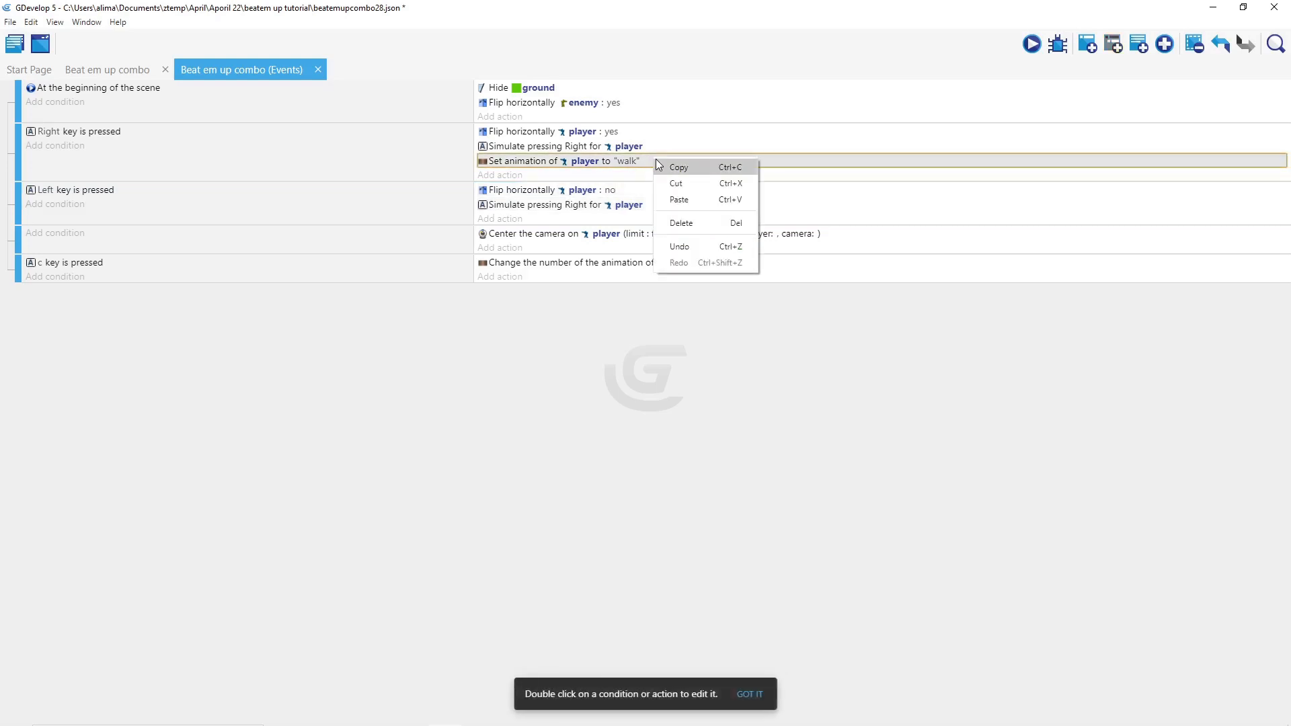
pyautogui.click(678, 168)
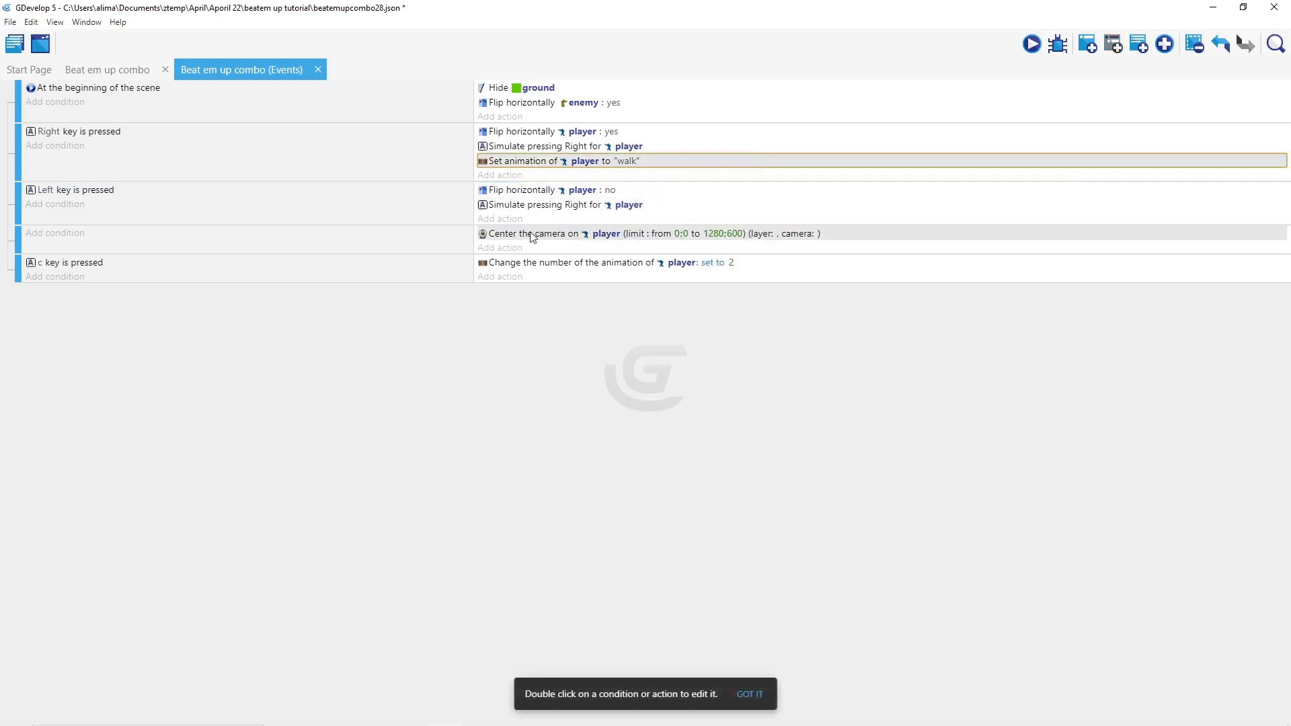
pyautogui.click(549, 220)
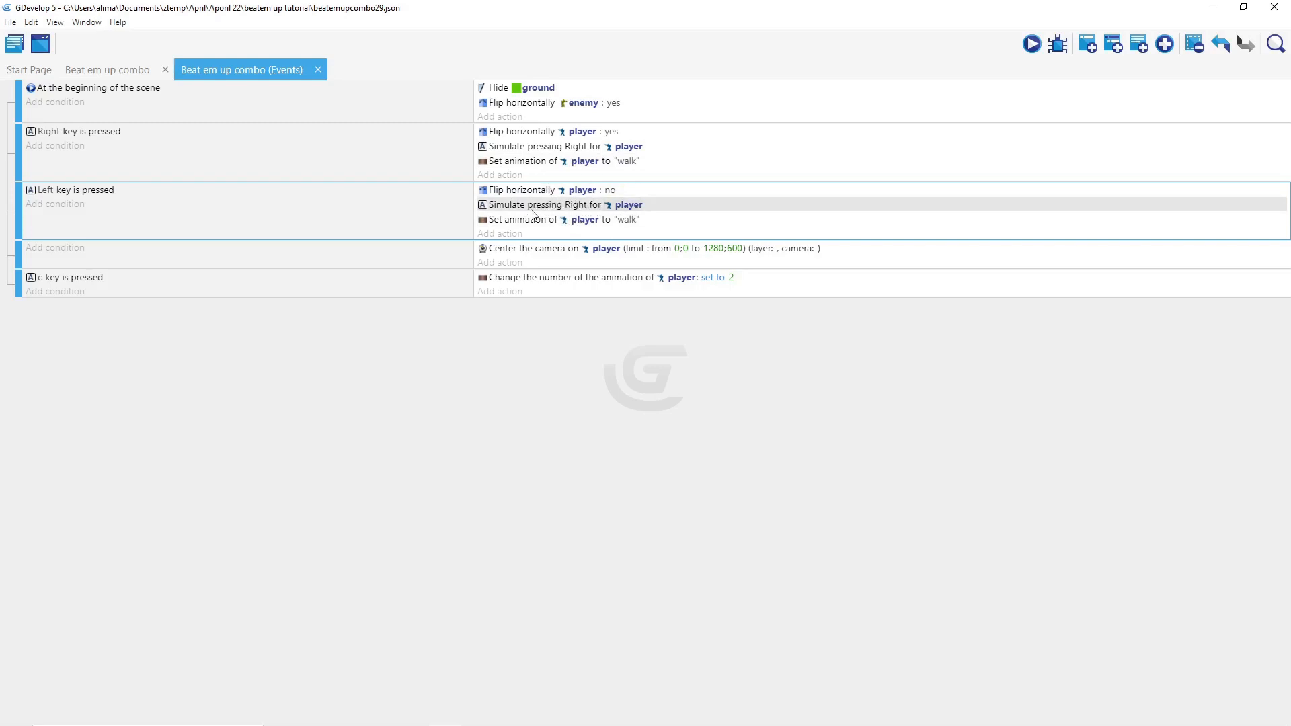
# Change the copied simulate action in the Left key event to simulate a left key press for the player
pyautogui.click(657, 209)
pyautogui.doubleClick(660, 210)
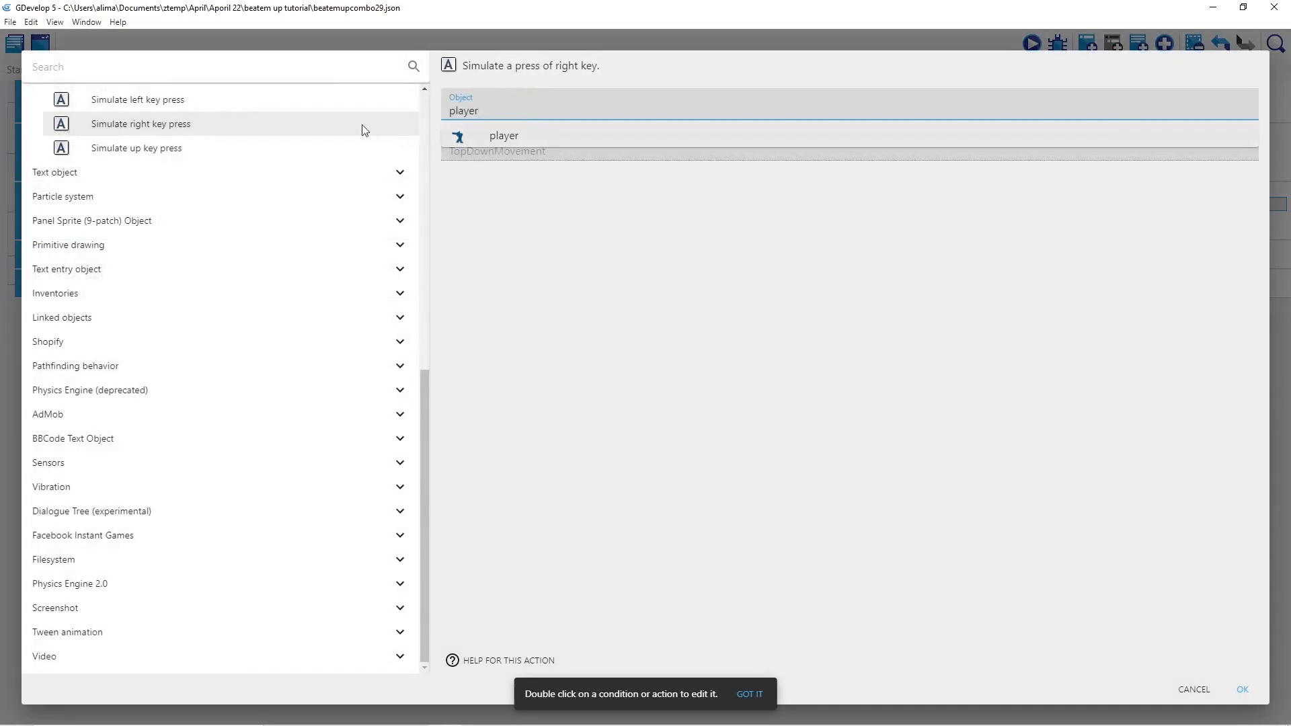
pyautogui.click(313, 106)
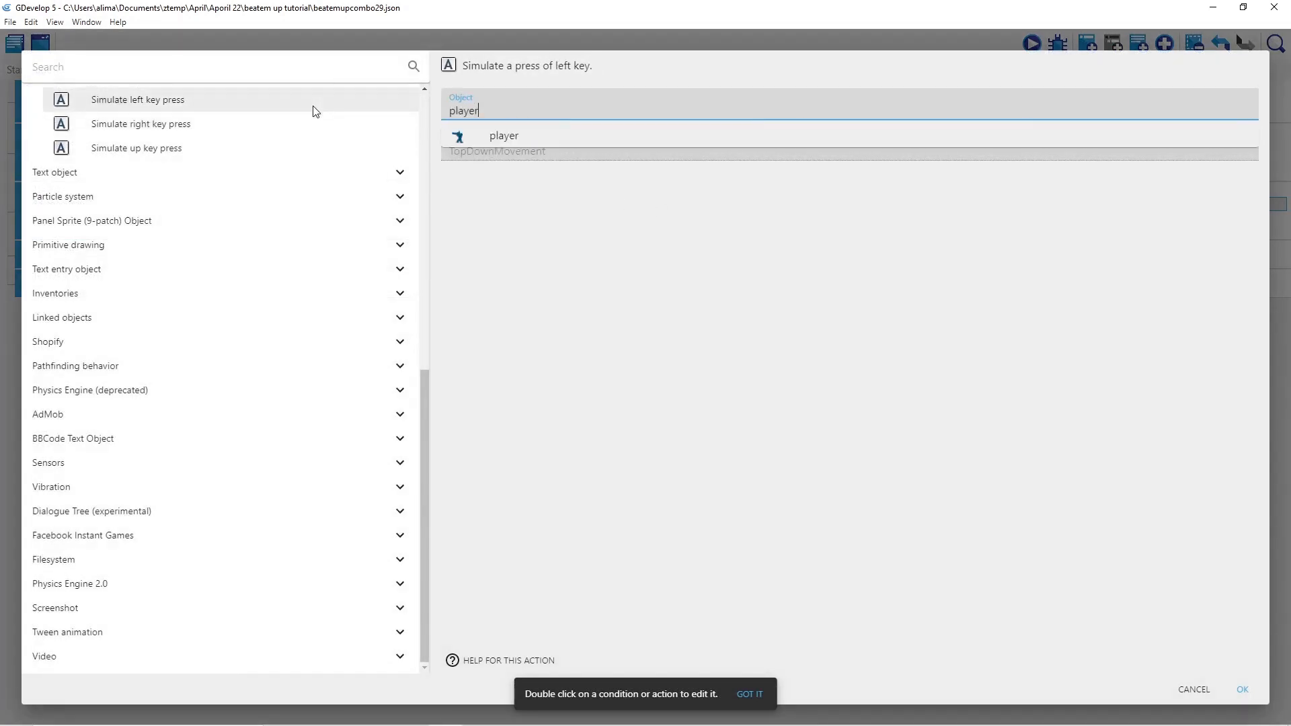
pyautogui.click(530, 139)
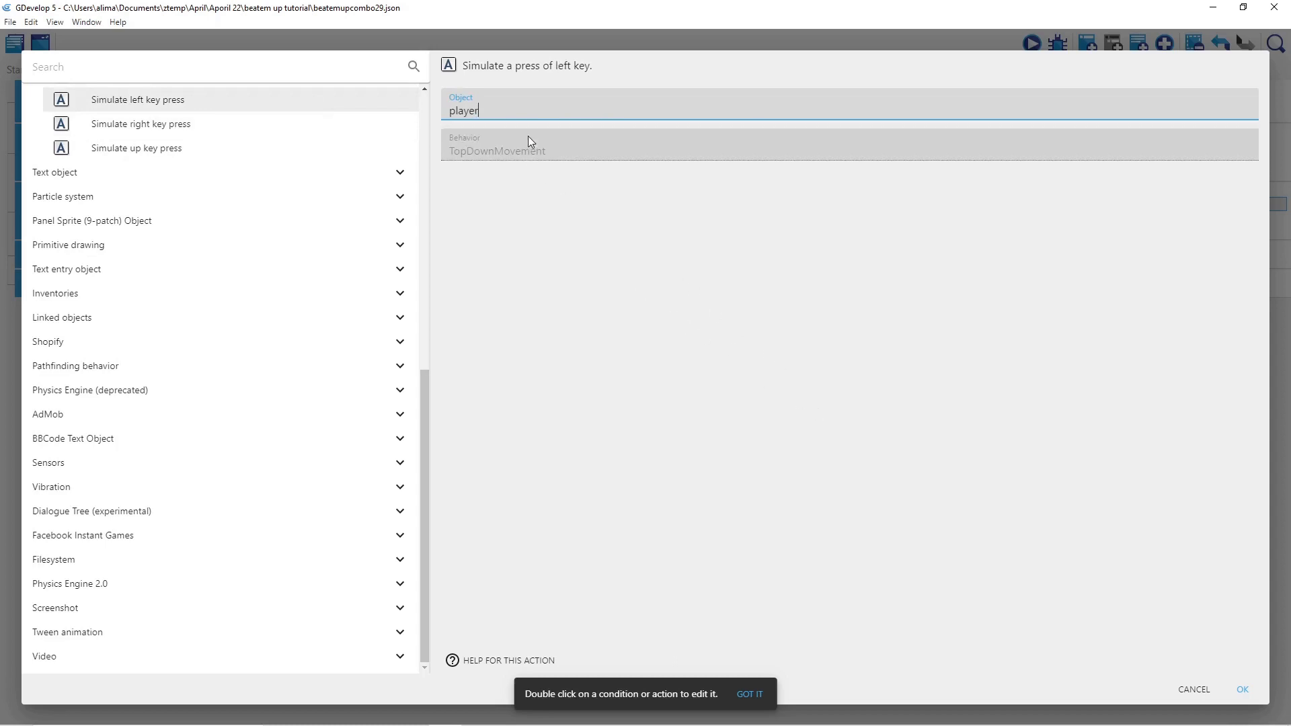
pyautogui.click(1240, 688)
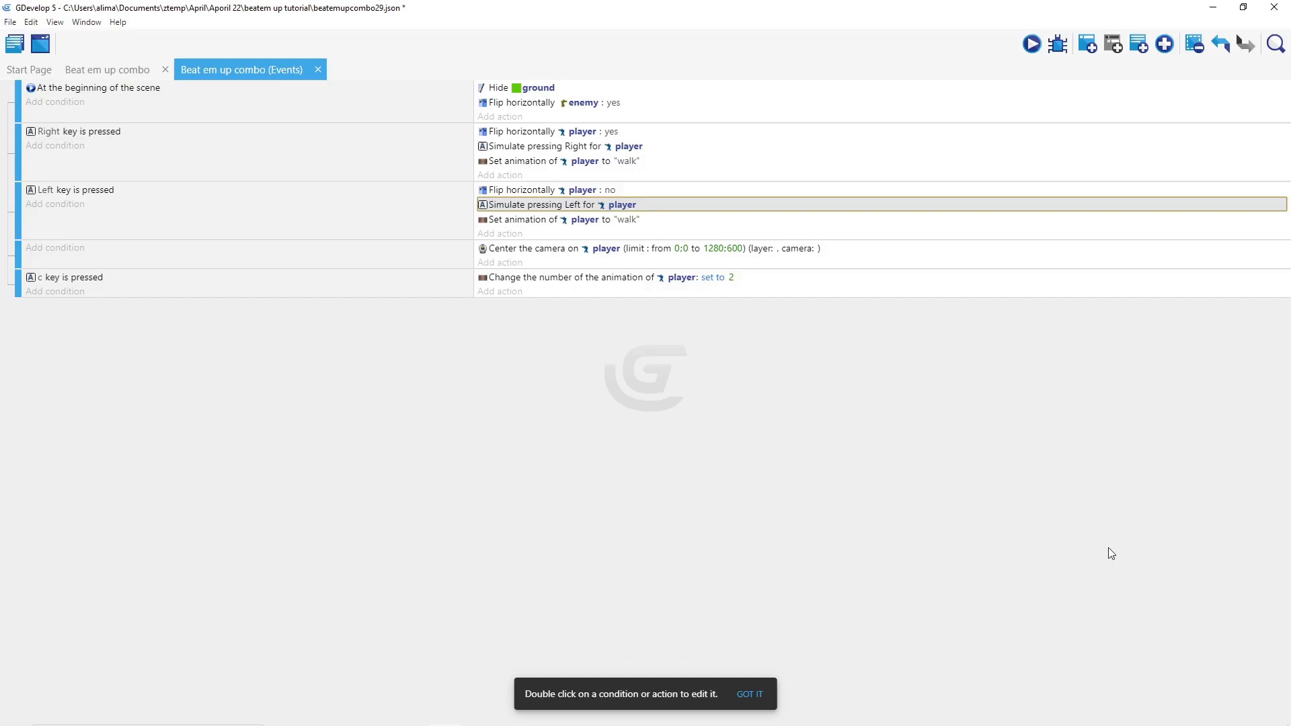